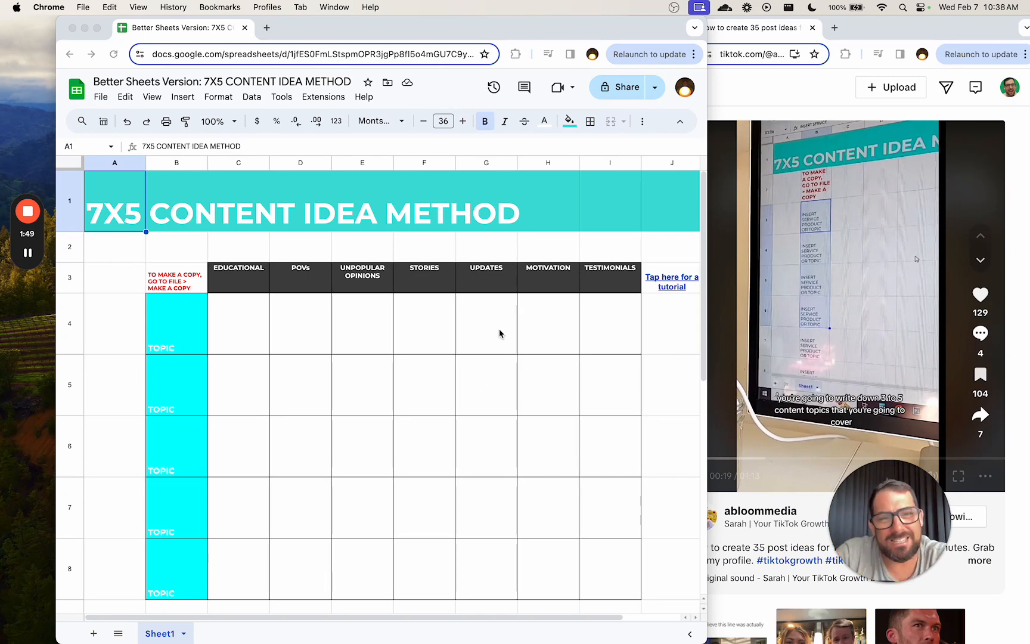
{"action": "left_click", "coordinate": [757, 260]}
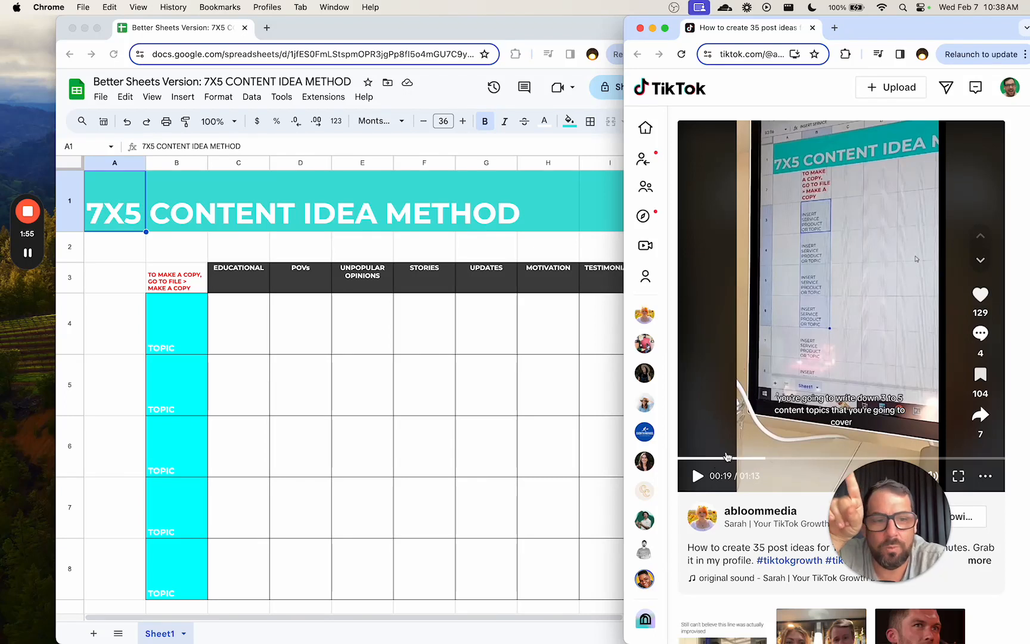
{"action": "left_click", "coordinate": [218, 341]}
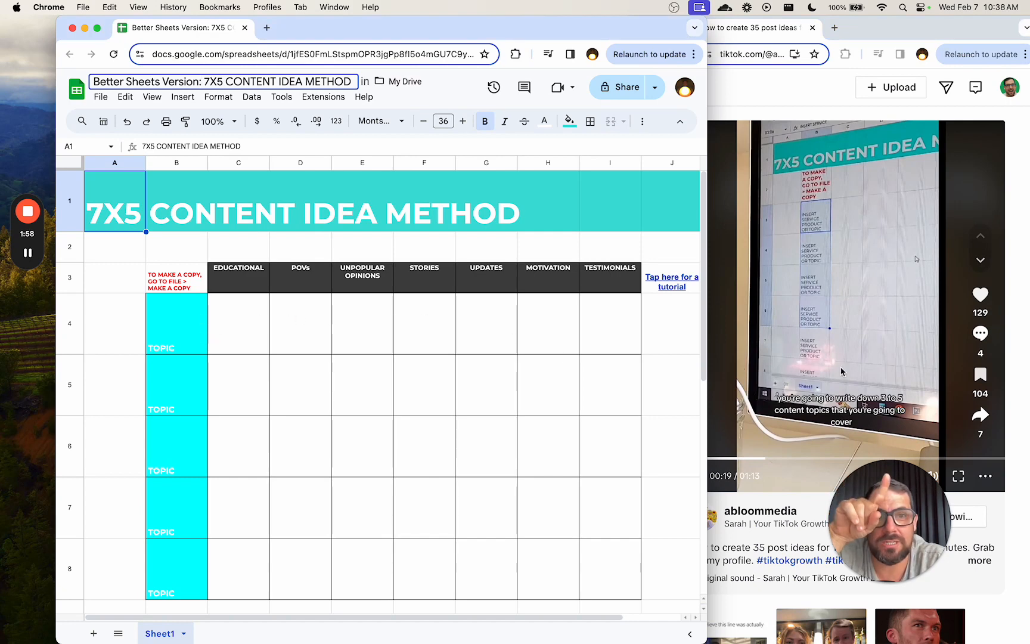
{"action": "left_click", "coordinate": [822, 374]}
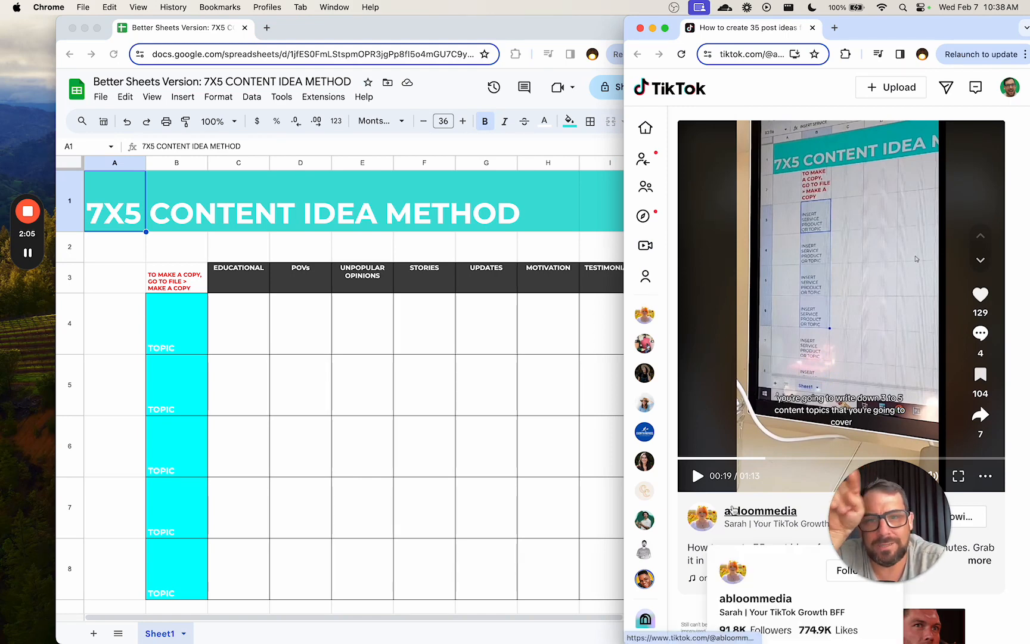
{"action": "left_click", "coordinate": [160, 329]}
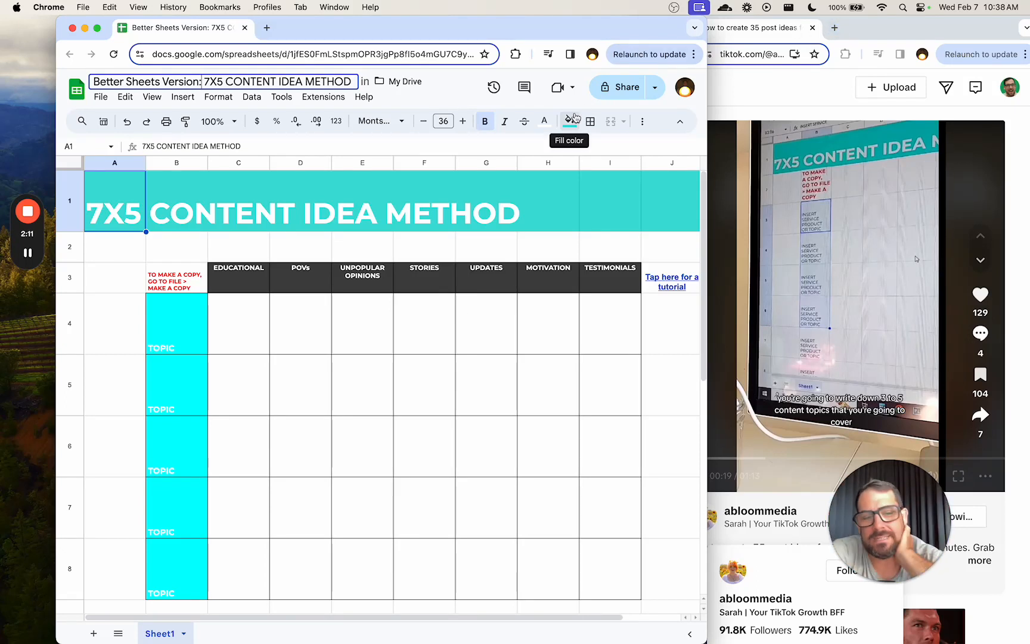
{"action": "left_click", "coordinate": [177, 277]}
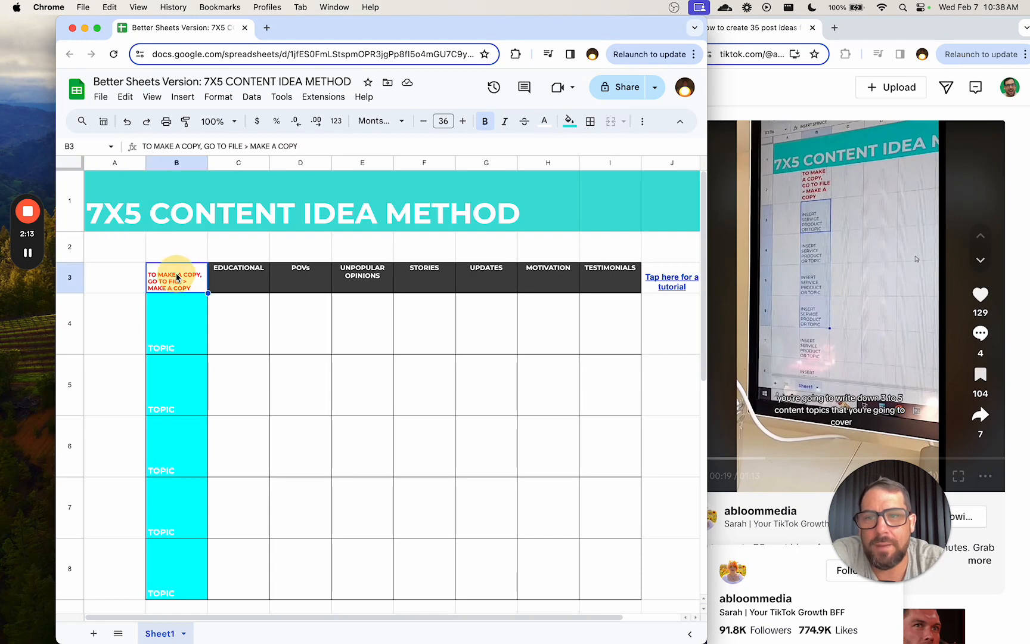
{"action": "left_click", "coordinate": [661, 276]}
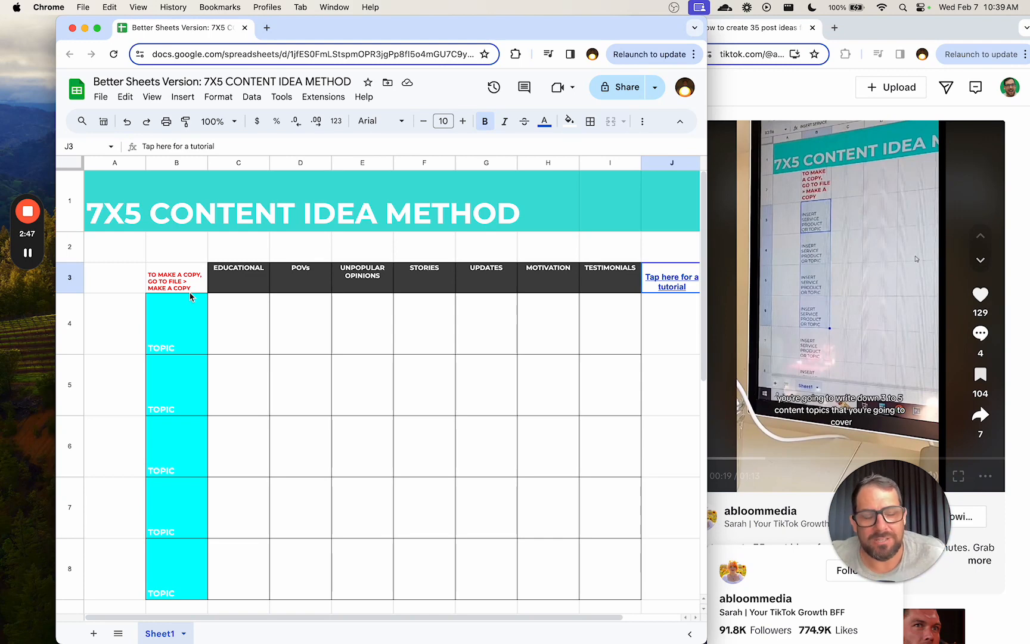
Maximize the spreadsheet window and turn off the sheet's gridlines
{"action": "double_click", "coordinate": [395, 28]}
{"action": "left_click", "coordinate": [129, 325]}
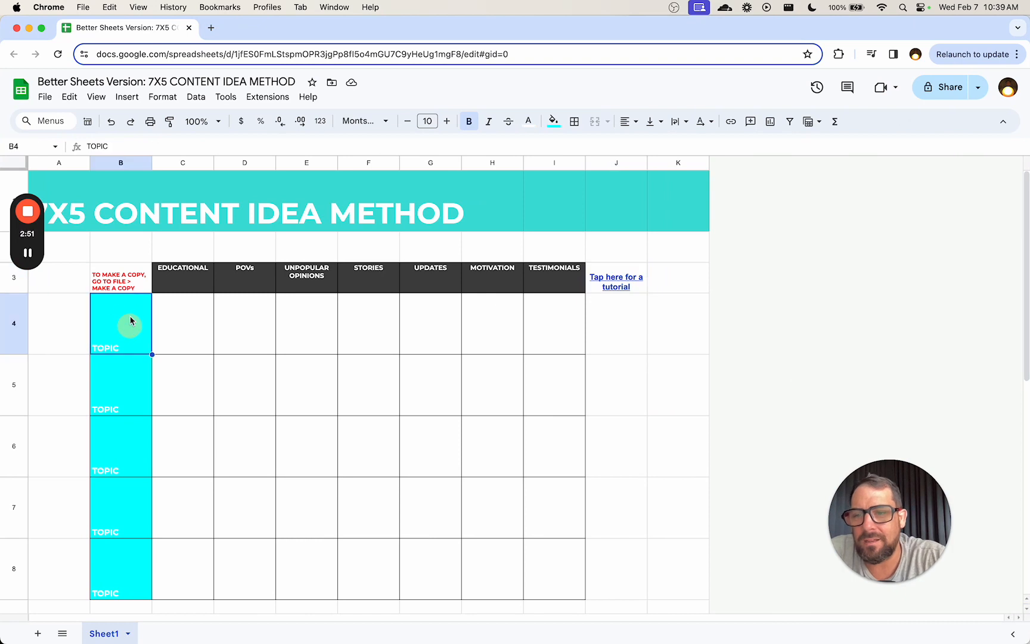
{"action": "left_click", "coordinate": [96, 96]}
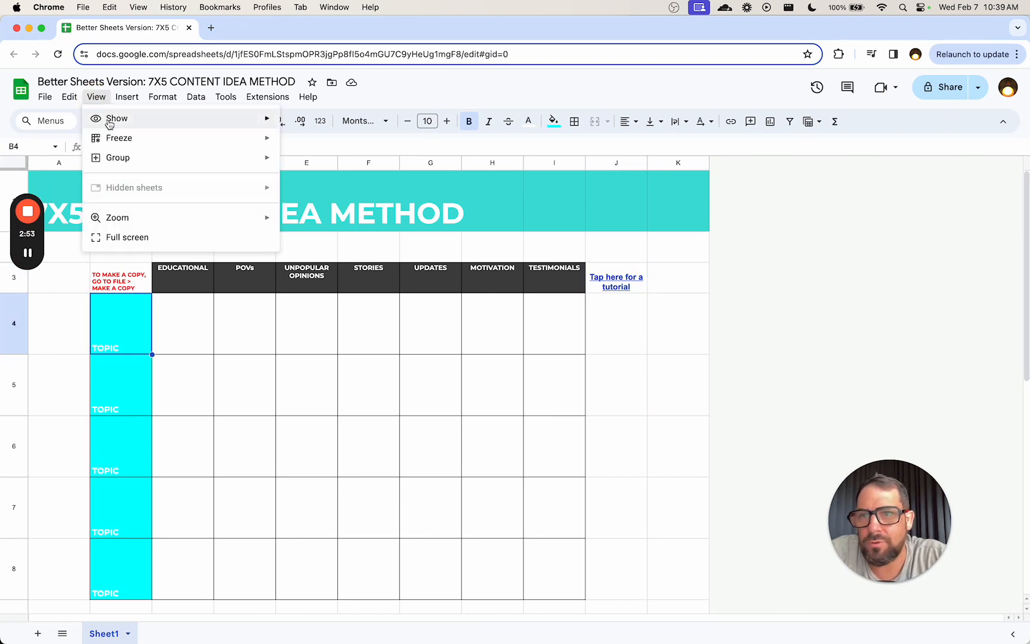
{"action": "mouse_move", "coordinate": [154, 122]}
{"action": "left_click", "coordinate": [325, 142]}
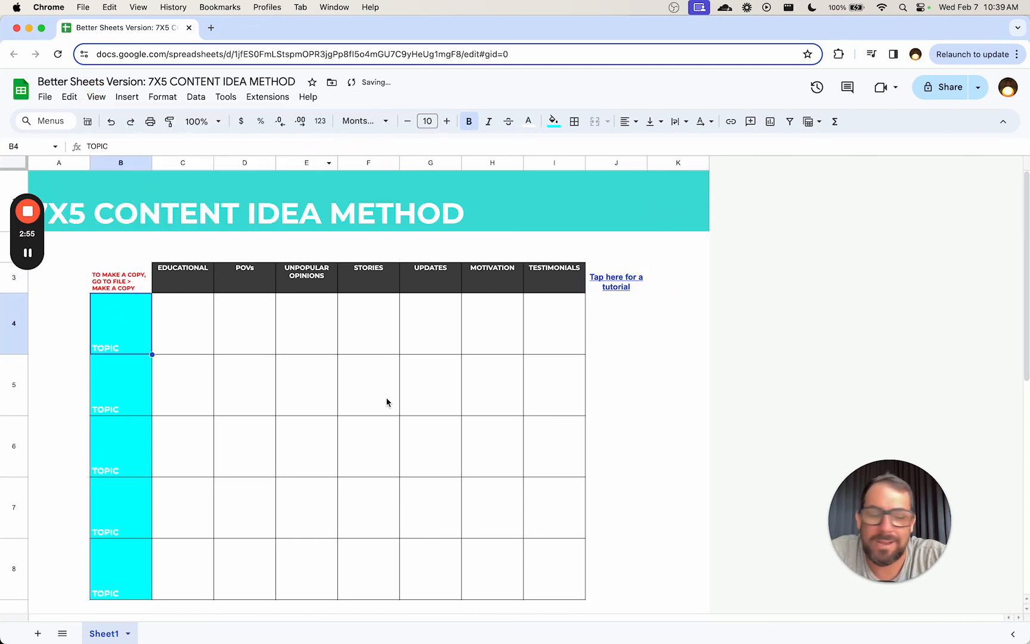
Replace "edit#gid=0" at the end of the spreadsheet's URL with "copy" and copy the whole address
{"action": "left_click", "coordinate": [133, 284]}
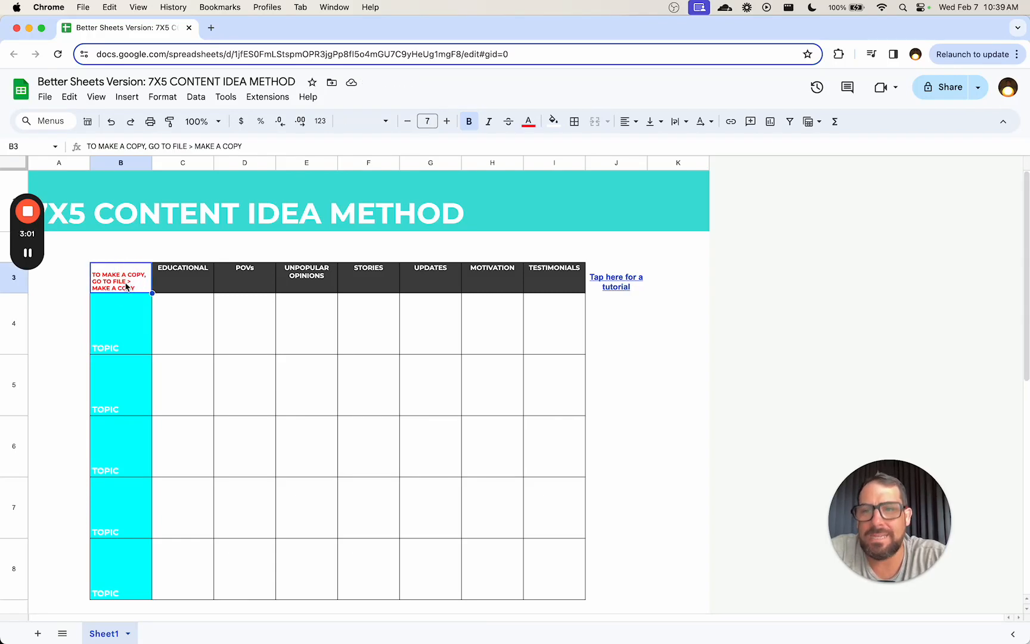
{"action": "left_click", "coordinate": [289, 53]}
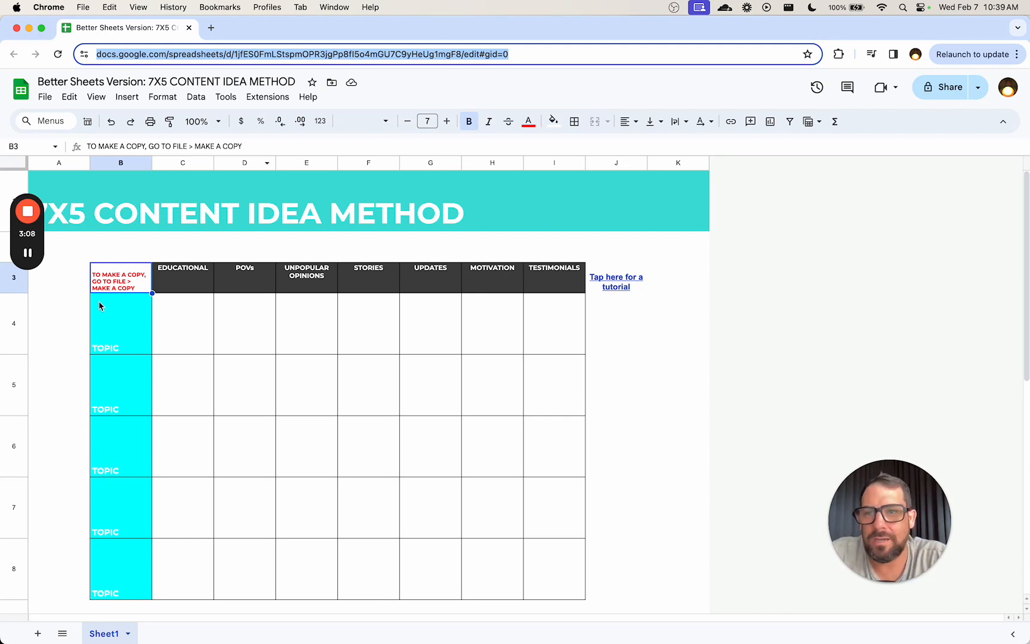
{"action": "left_click", "coordinate": [486, 52]}
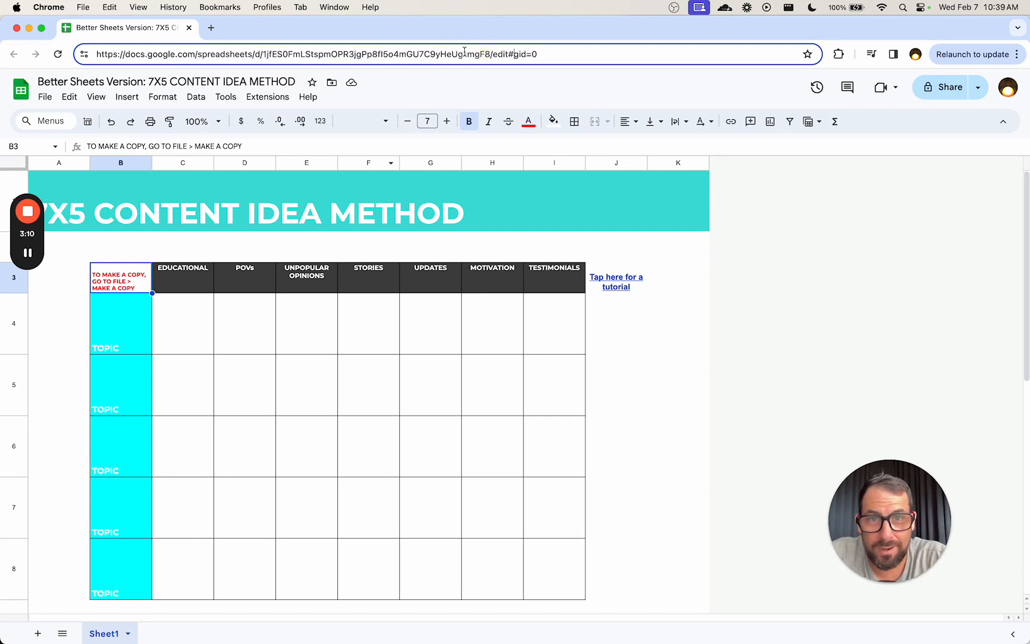
{"action": "left_click_drag", "start_coordinate": [492, 54], "coordinate": [572, 55]}
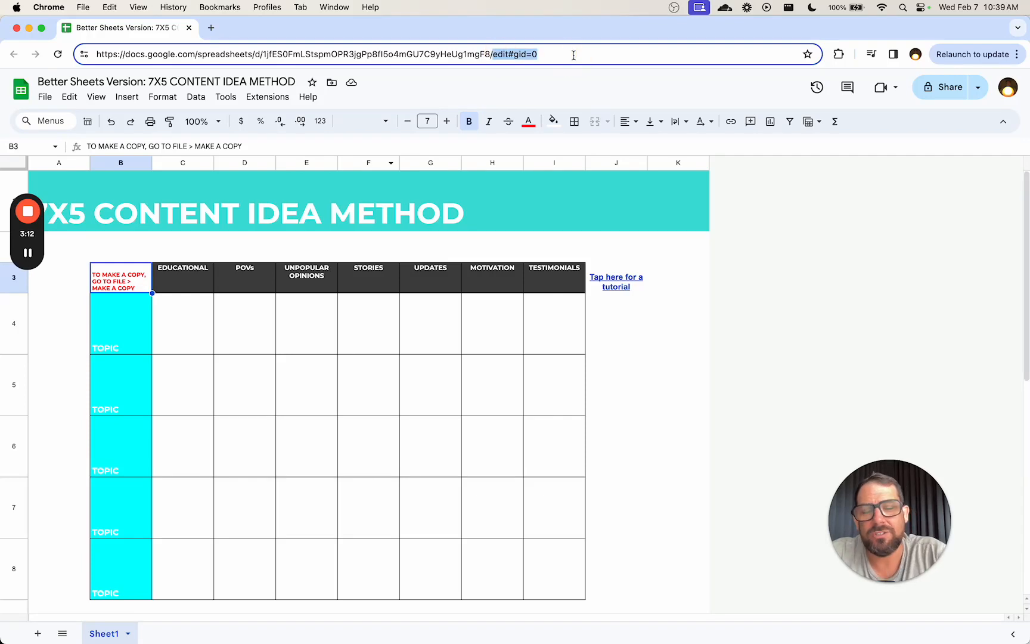
{"action": "type", "text": "copy"}
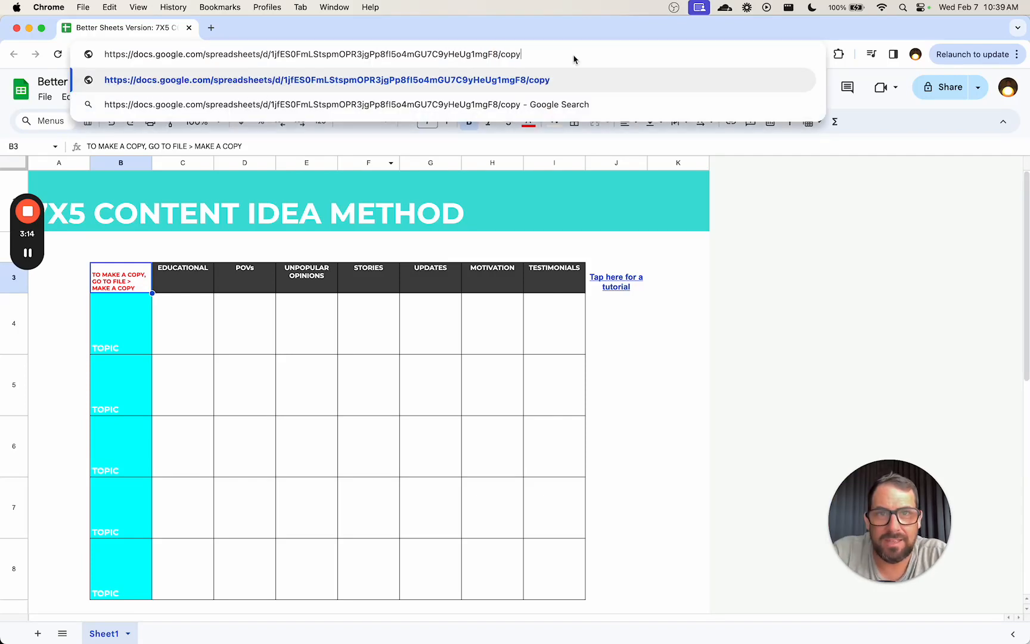
{"action": "key", "text": "super+a"}
{"action": "key", "text": "super+c"}
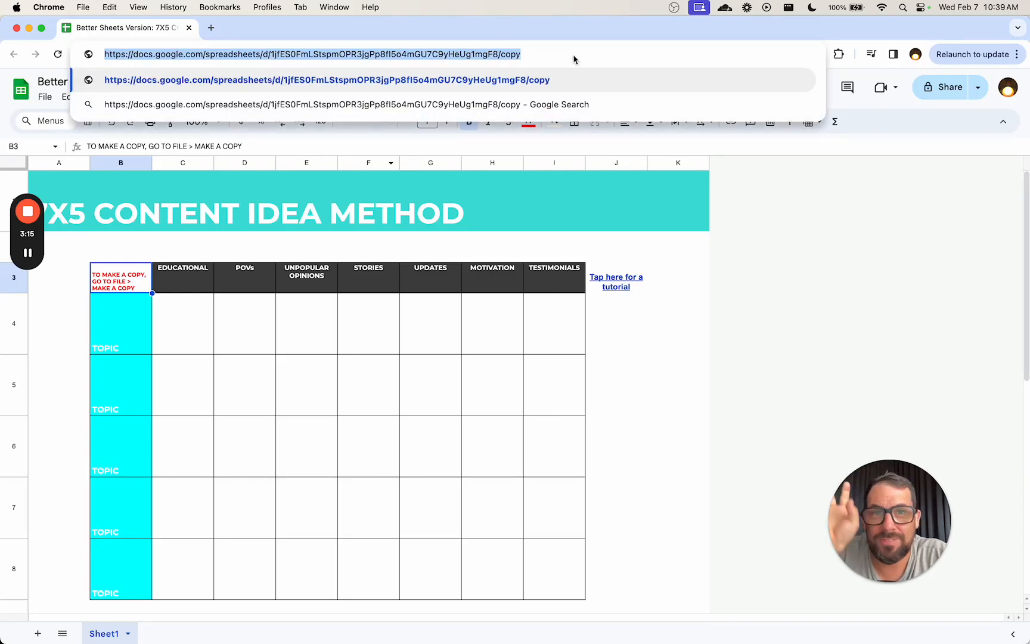
Replace the copy instructions in cell B3 with a HYPERLINK formula that uses the copied /copy address as its URL
{"action": "left_click", "coordinate": [134, 279]}
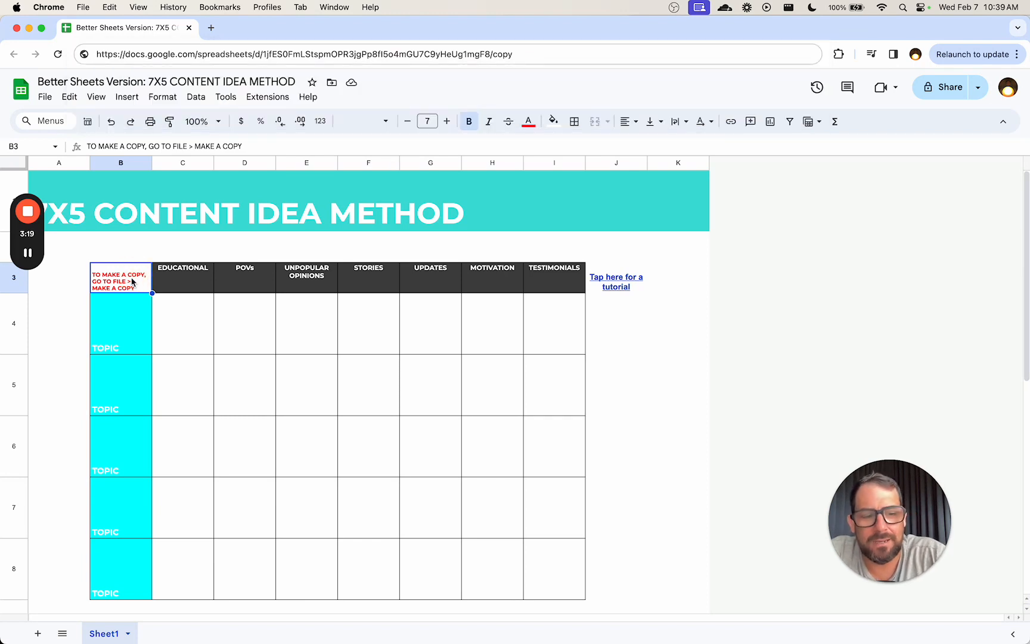
{"action": "key", "text": "BackSpace"}
{"action": "type", "text": "=HYP"}
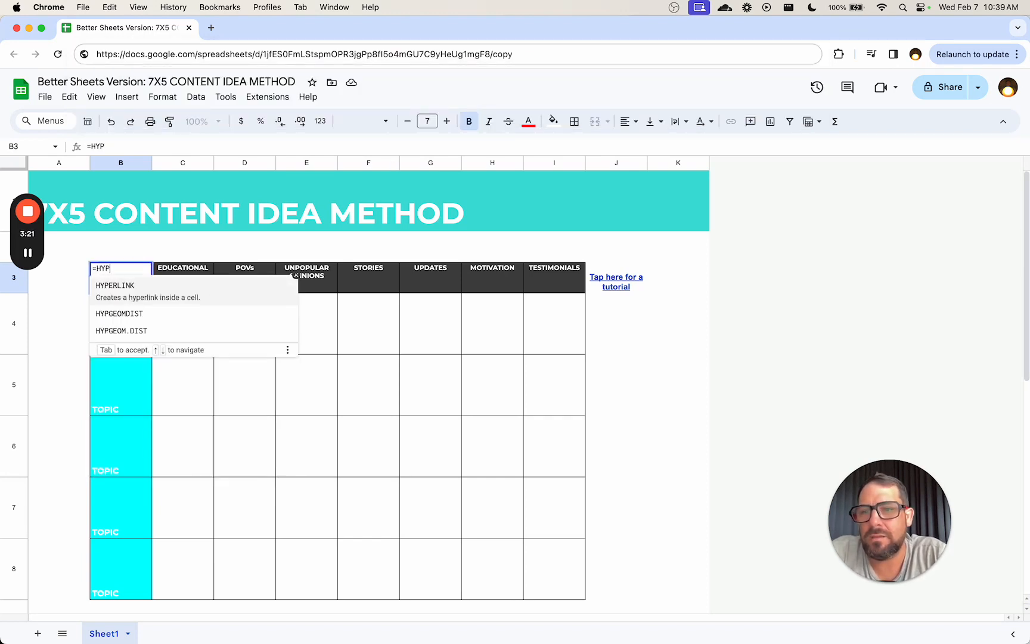
{"action": "key", "text": "Tab"}
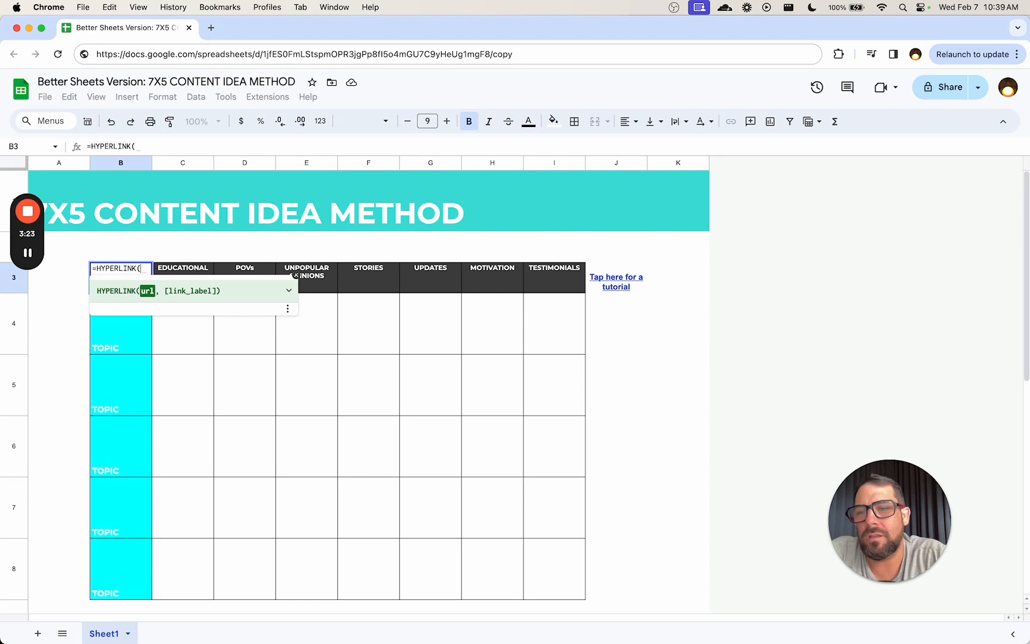
{"action": "type", "text": "\""}
{"action": "key", "text": "super+v"}
{"action": "type", "text": "\""}
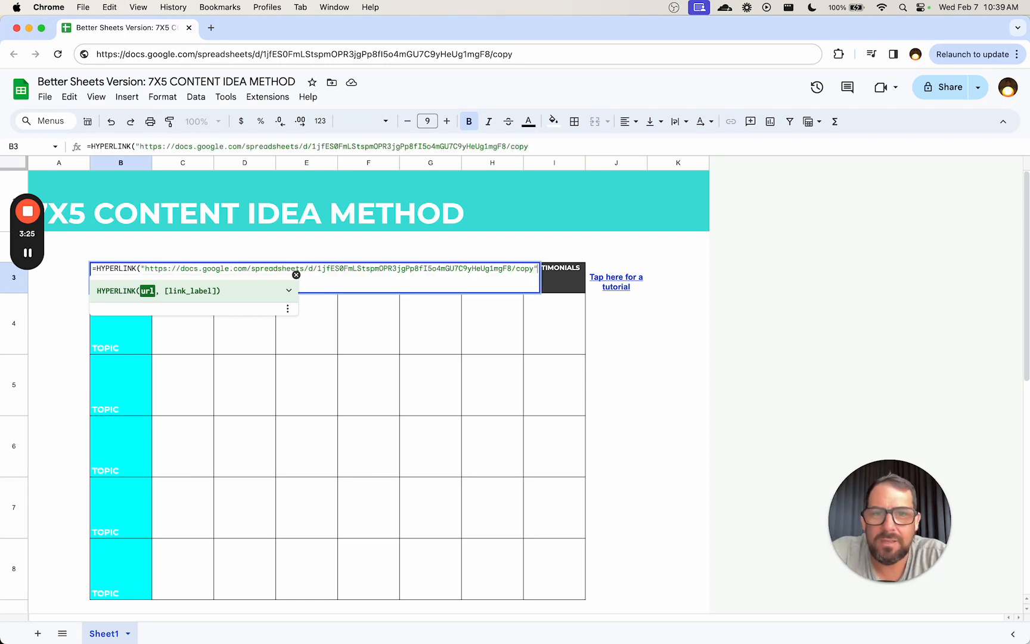
{"action": "type", "text": ","}
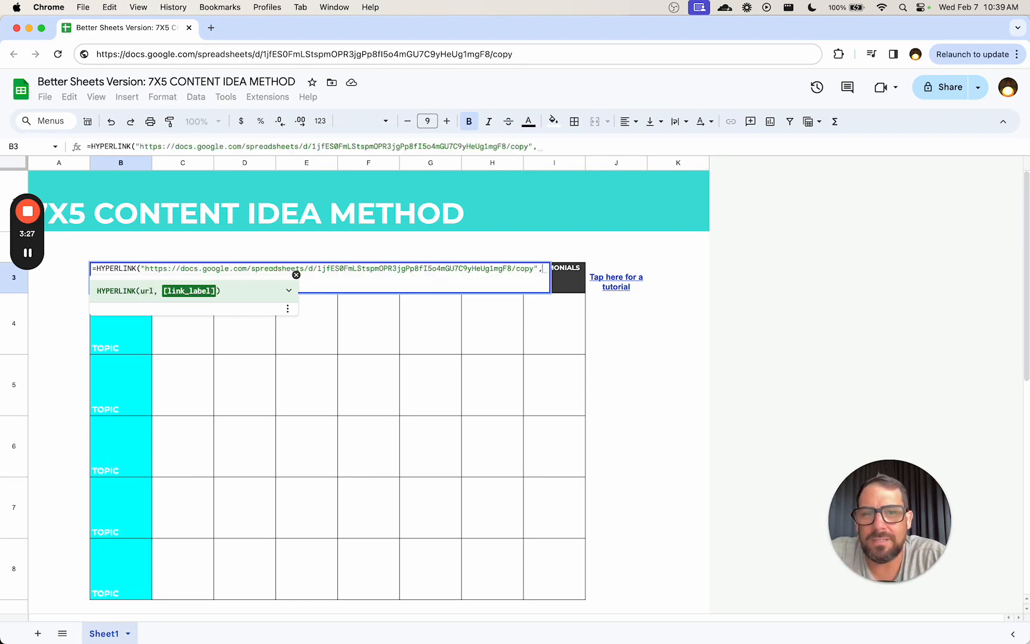
Give the HYPERLINK formula the label " COPY ME " and complete it
{"action": "type", "text": "COPY"}
{"action": "key", "text": "BackSpace"}
{"action": "key", "text": "BackSpace"}
{"action": "key", "text": "BackSpace"}
{"action": "key", "text": "BackSpace"}
{"action": "type", "text": "\""}
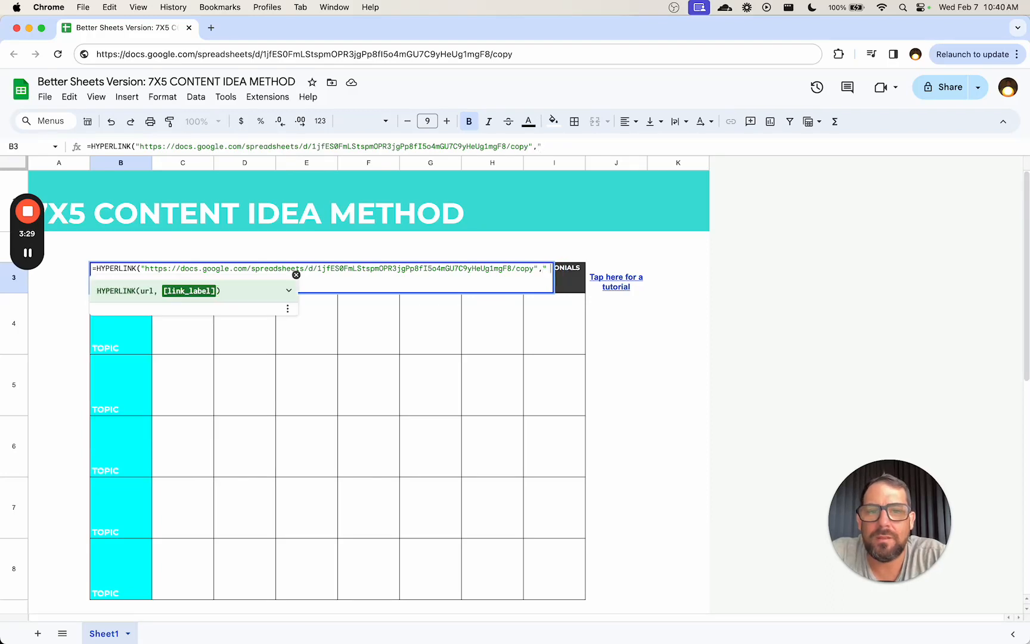
{"action": "type", "text": "COPY"}
{"action": "type", "text": "ME"}
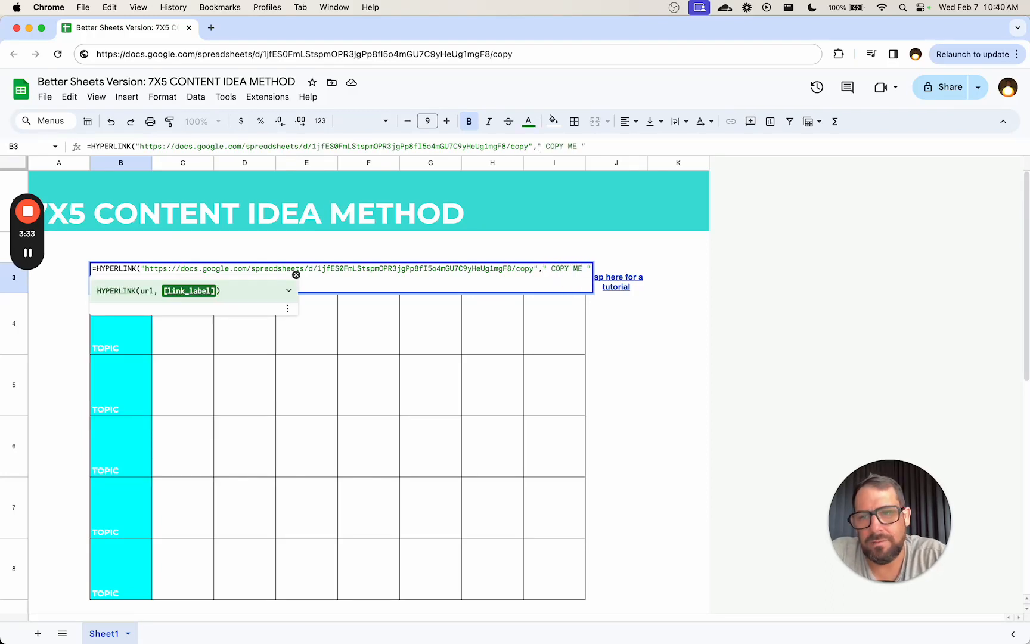
{"action": "type", "text": ")"}
{"action": "key", "text": "Return"}
Move the COPY ME link from cell B3 to cell J1 in the header row
{"action": "left_click", "coordinate": [126, 278]}
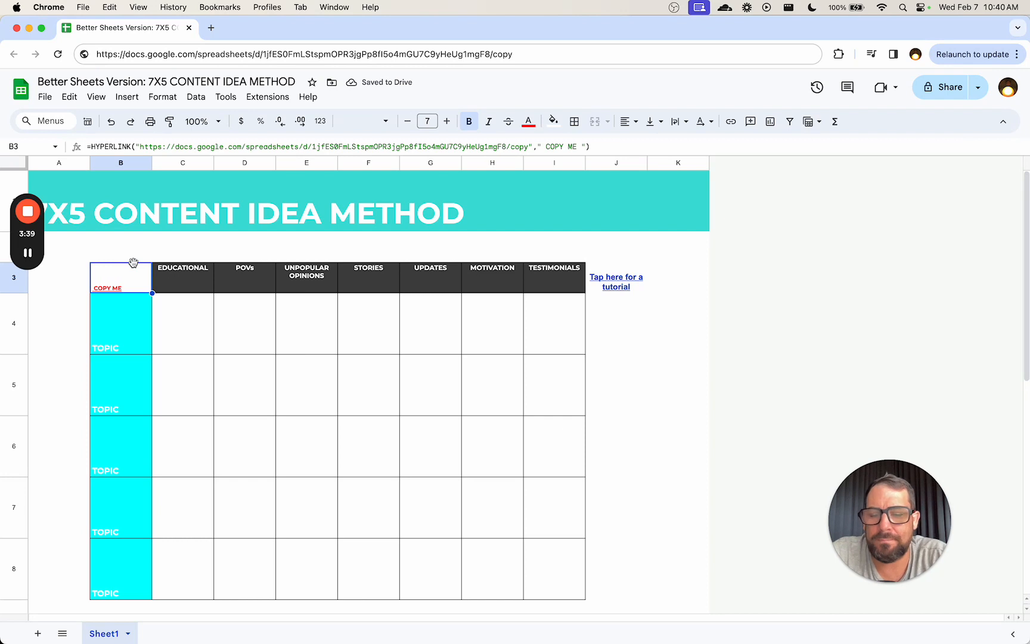
{"action": "key", "text": "super+c"}
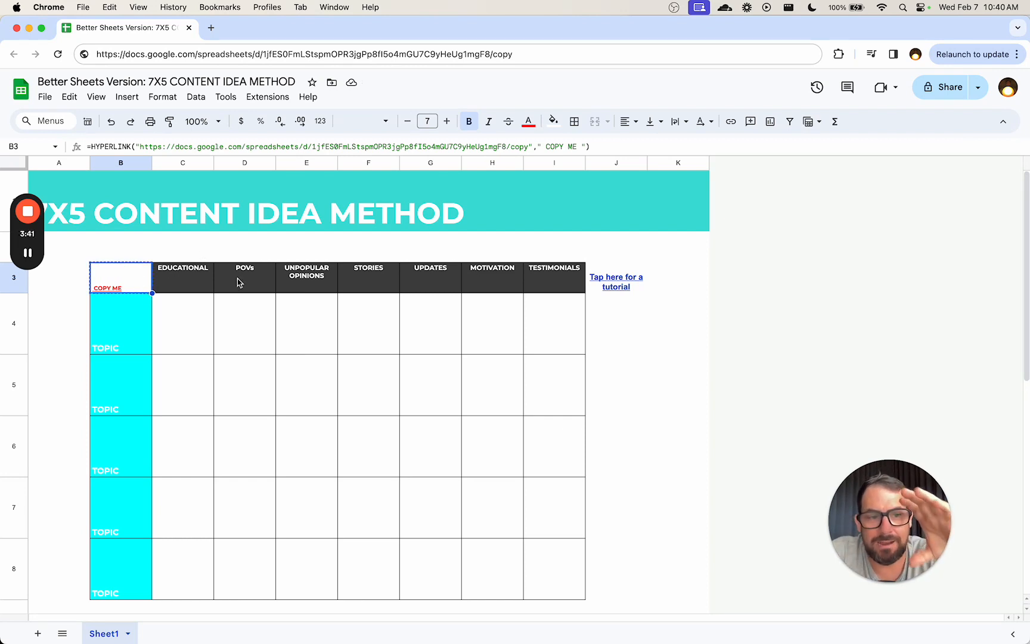
{"action": "left_click", "coordinate": [628, 224]}
{"action": "key", "text": "super+v"}
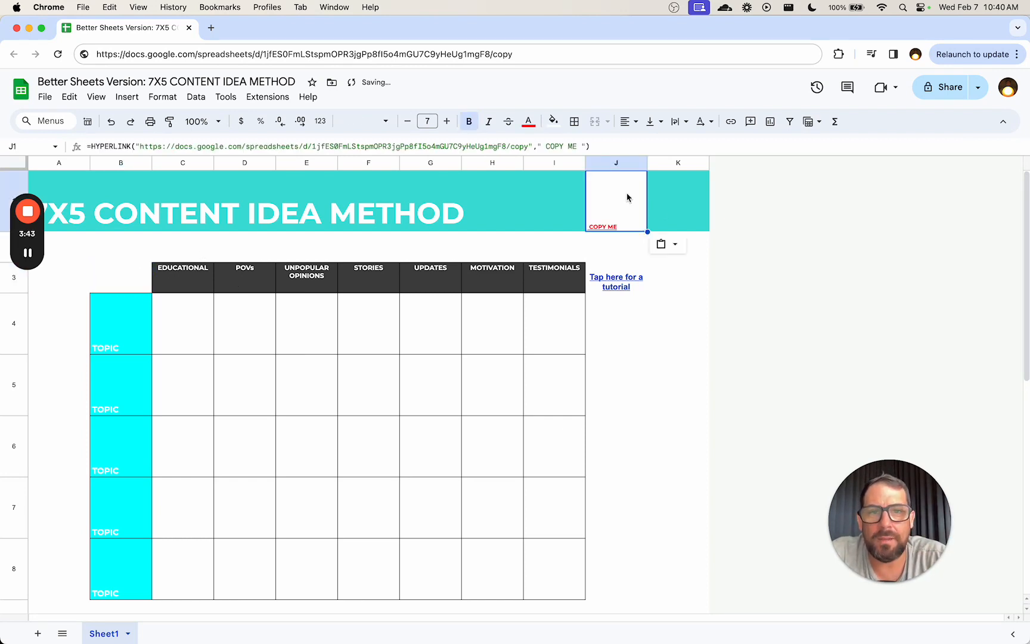
Center the COPY ME link horizontally and vertically in cell J1
{"action": "left_click", "coordinate": [627, 121]}
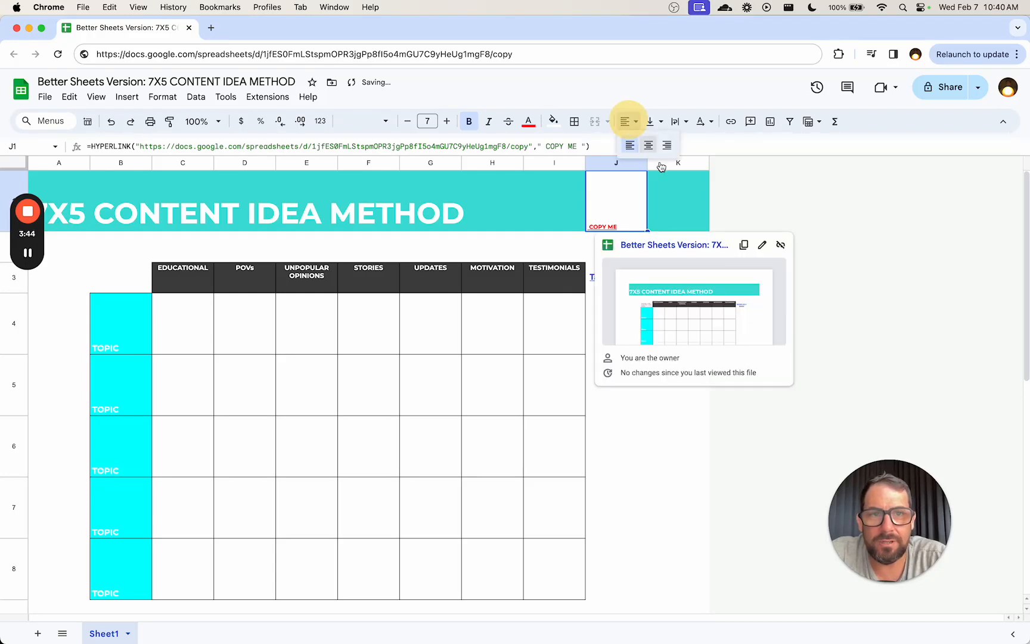
{"action": "left_click", "coordinate": [647, 145]}
{"action": "left_click", "coordinate": [652, 122]}
{"action": "left_click", "coordinate": [673, 145]}
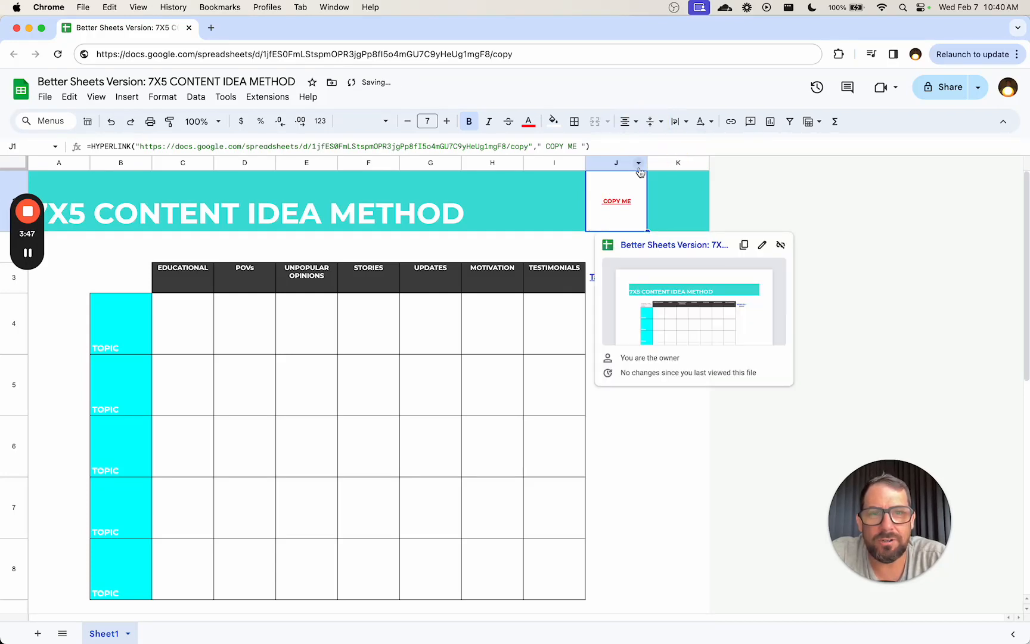
Set the COPY ME link's font size to 22 and merge cells J1:K1
{"action": "left_click", "coordinate": [428, 121]}
{"action": "type", "text": "12"}
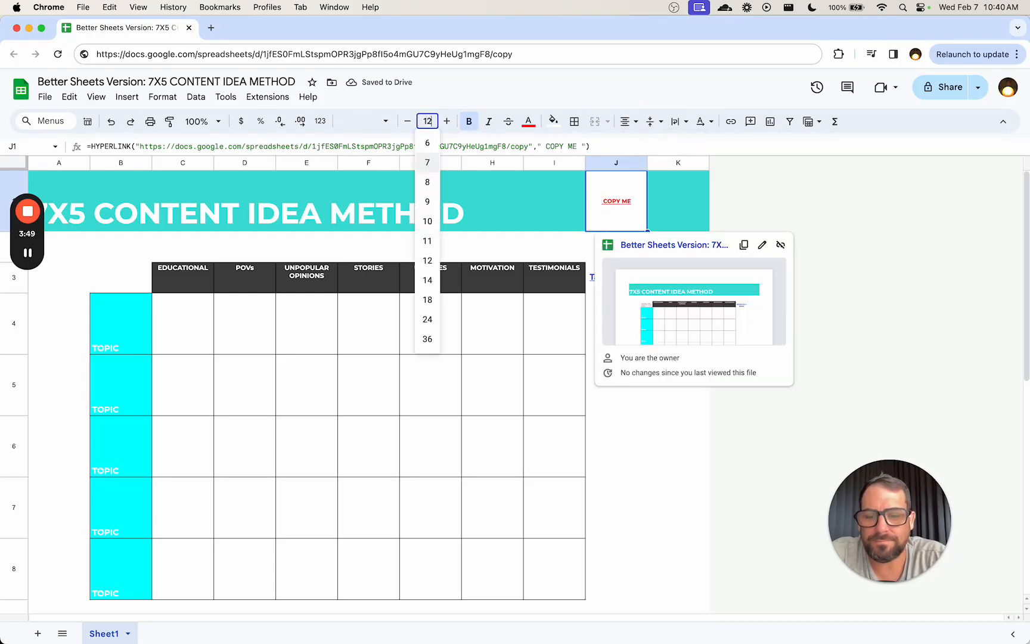
{"action": "key", "text": "Return"}
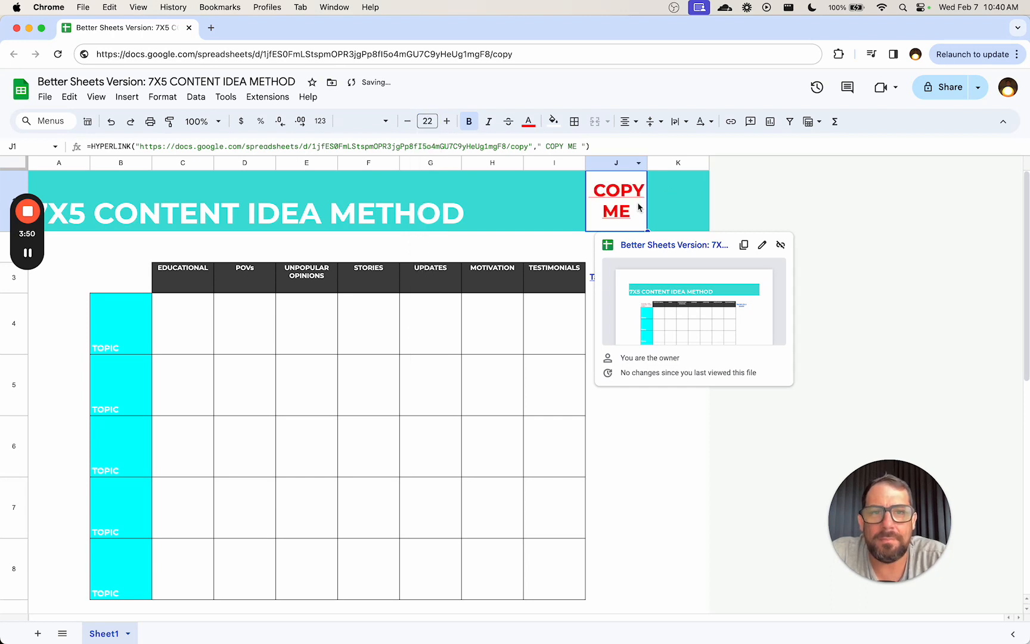
{"action": "left_click_drag", "start_coordinate": [639, 207], "coordinate": [717, 200]}
{"action": "left_click", "coordinate": [594, 121]}
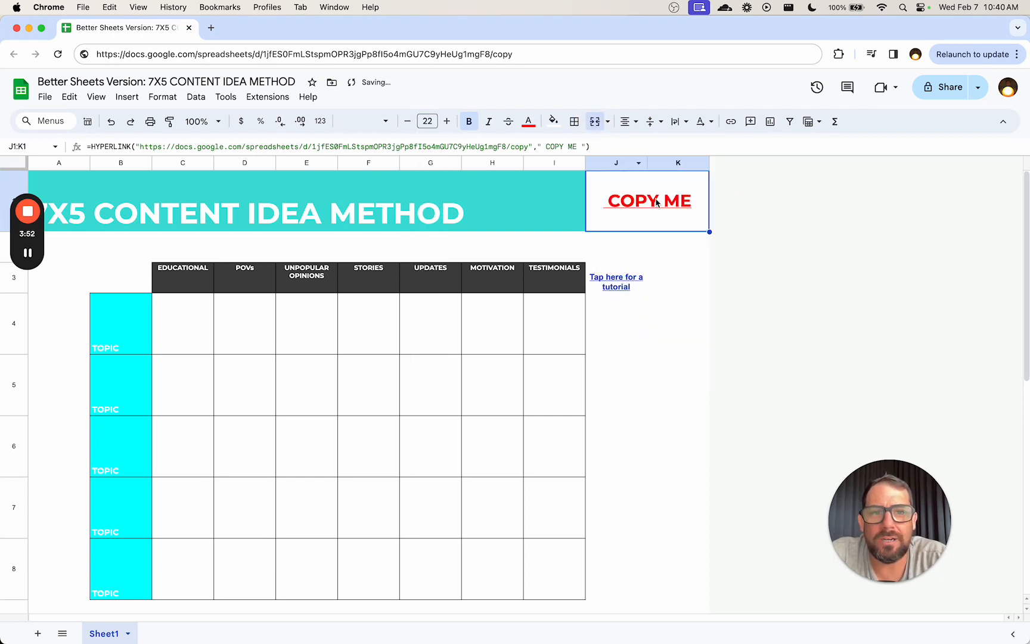
Copy the teal header cell I1 and select the merged COPY ME cell J1:K1
{"action": "left_click", "coordinate": [538, 214]}
{"action": "key", "text": "cmd+c"}
{"action": "left_click", "coordinate": [604, 212]}
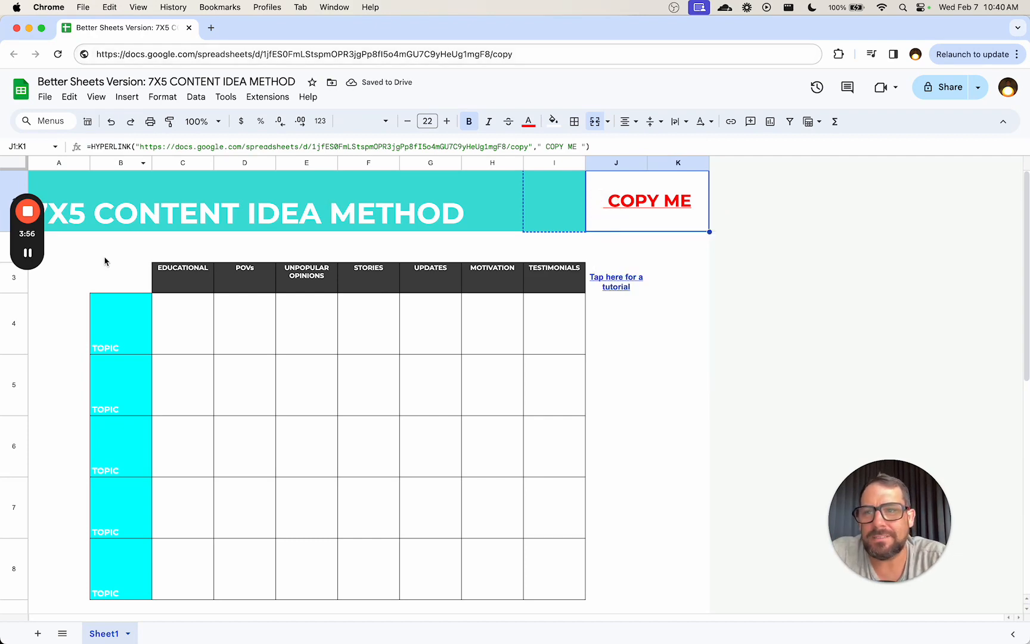
{"action": "left_click", "coordinate": [28, 254]}
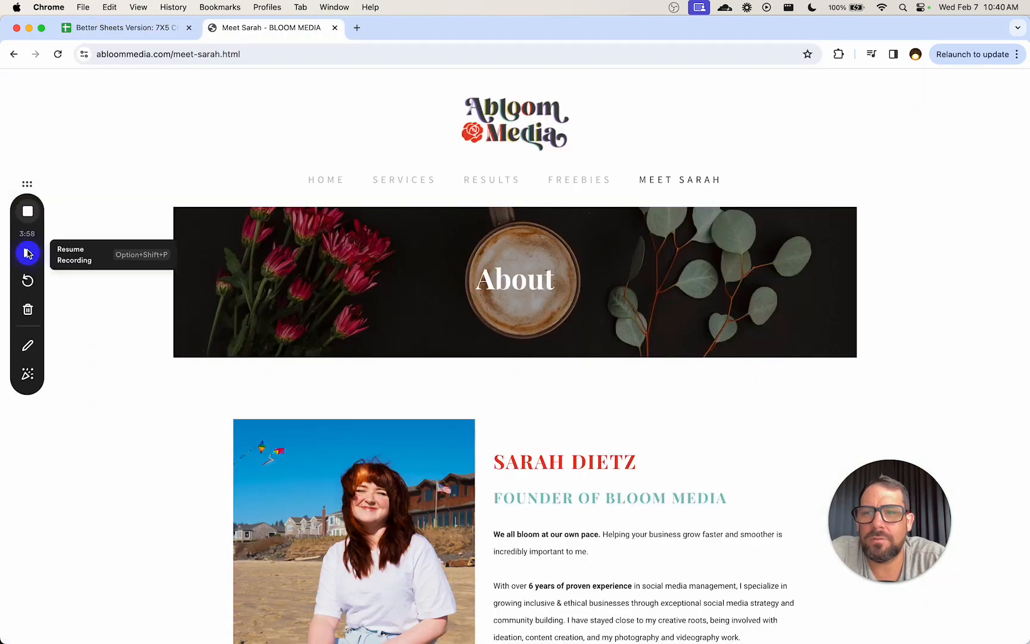
{"action": "left_click", "coordinate": [23, 253]}
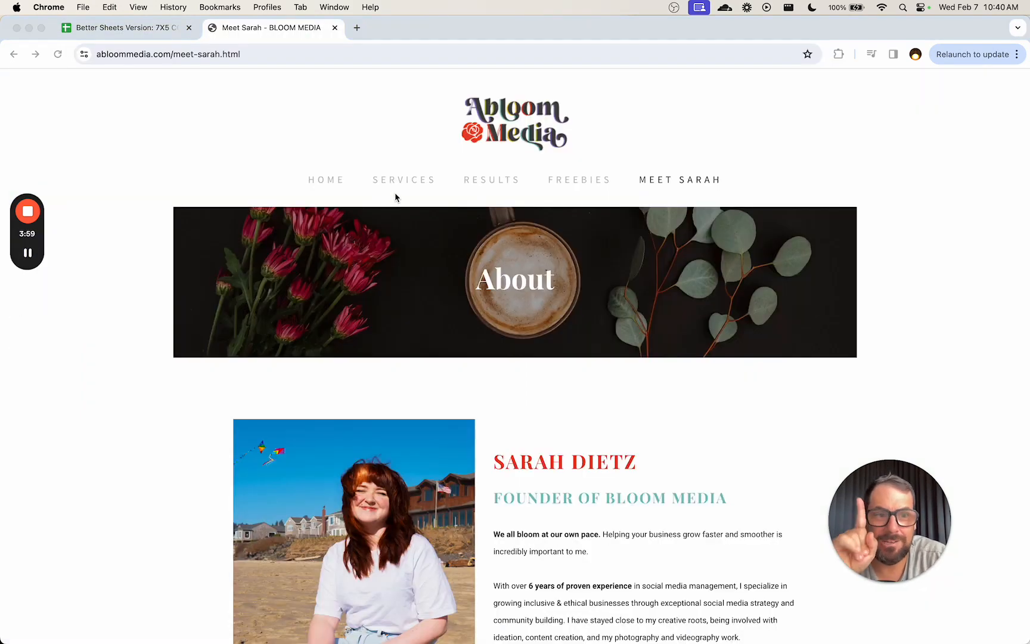
Remove the "meet-sarah.html" part from the abloommedia.com address and load the site's home page
{"action": "left_click", "coordinate": [176, 54]}
{"action": "left_click", "coordinate": [181, 54]}
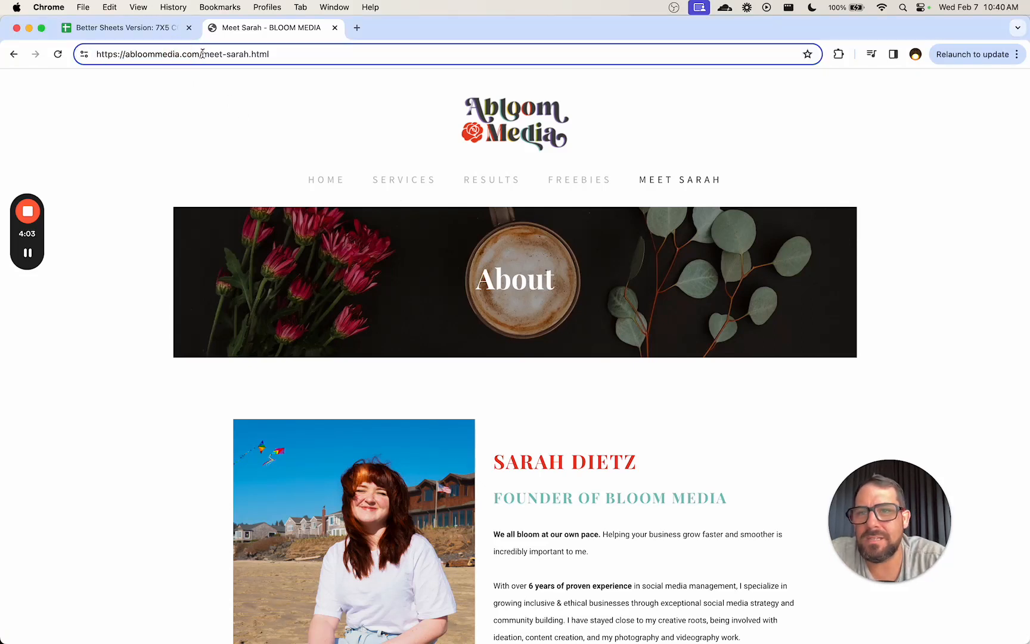
{"action": "left_click_drag", "start_coordinate": [203, 53], "coordinate": [368, 90]}
{"action": "key", "text": "BackSpace"}
{"action": "key", "text": "Return"}
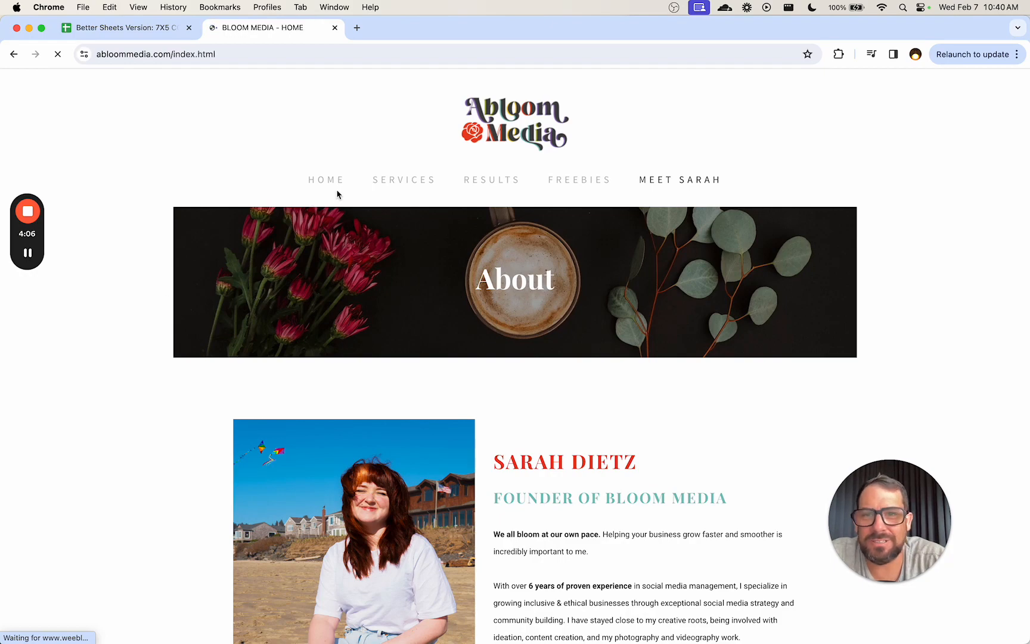
Look through the Bloom Media home page for the brand's colours
{"action": "scroll", "coordinate": [539, 397], "scroll_direction": "down", "scroll_amount": 1}
{"action": "scroll", "coordinate": [539, 396], "scroll_direction": "down", "scroll_amount": 4}
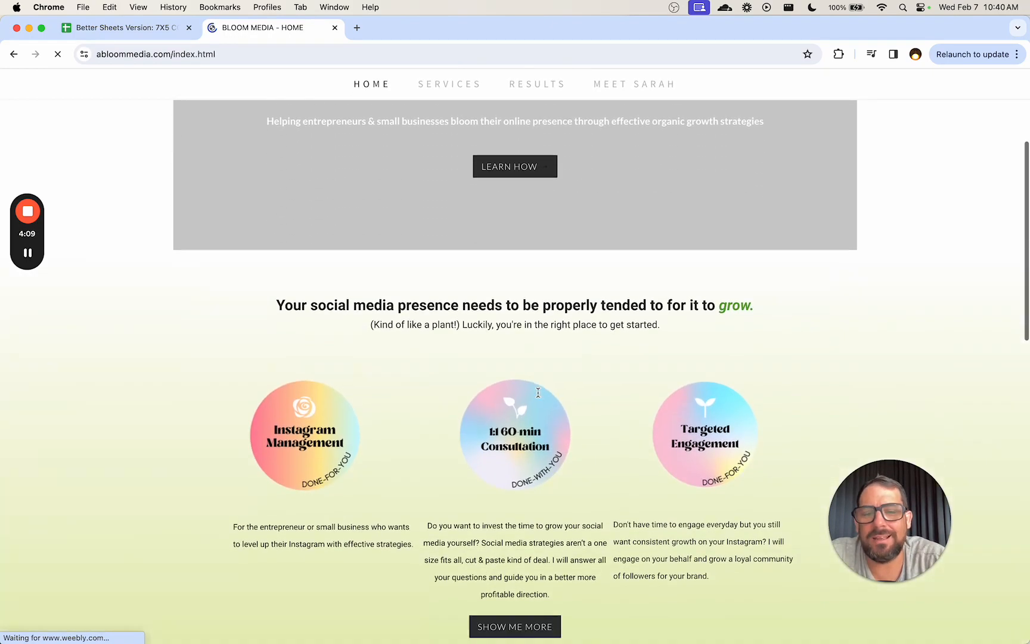
{"action": "scroll", "coordinate": [540, 397], "scroll_direction": "down", "scroll_amount": 10}
{"action": "scroll", "coordinate": [540, 397], "scroll_direction": "up", "scroll_amount": 10}
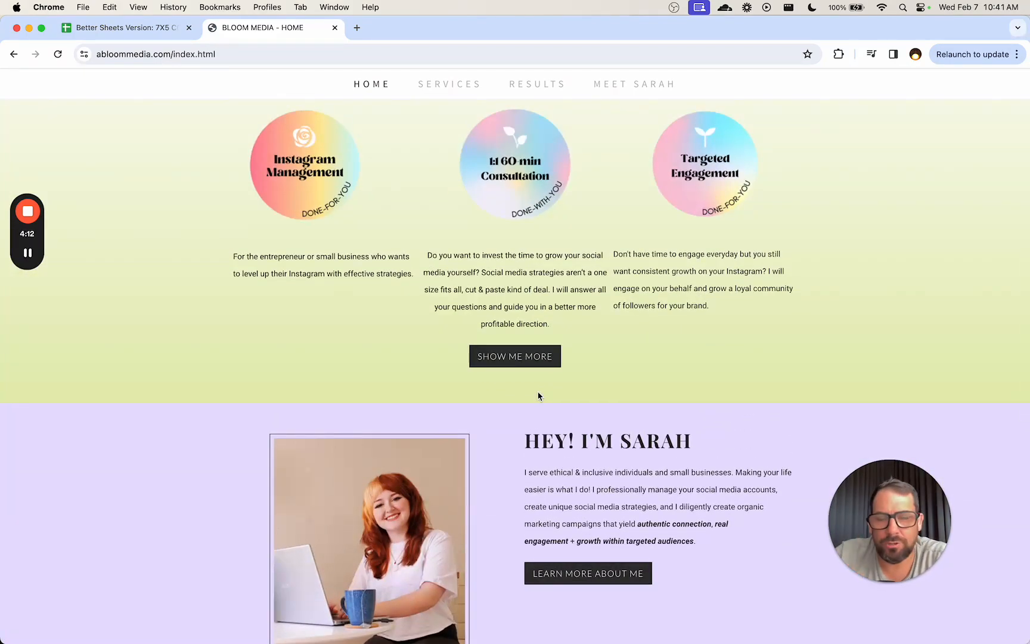
{"action": "scroll", "coordinate": [535, 380], "scroll_direction": "up", "scroll_amount": 5}
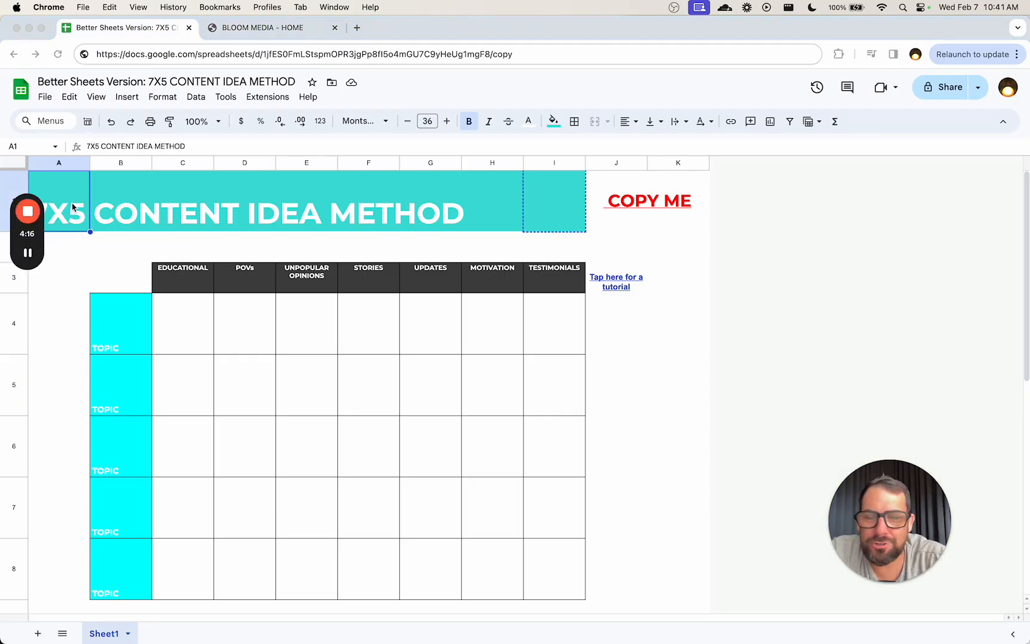
Set the title text in cell A1 to gray
{"action": "left_click", "coordinate": [233, 202]}
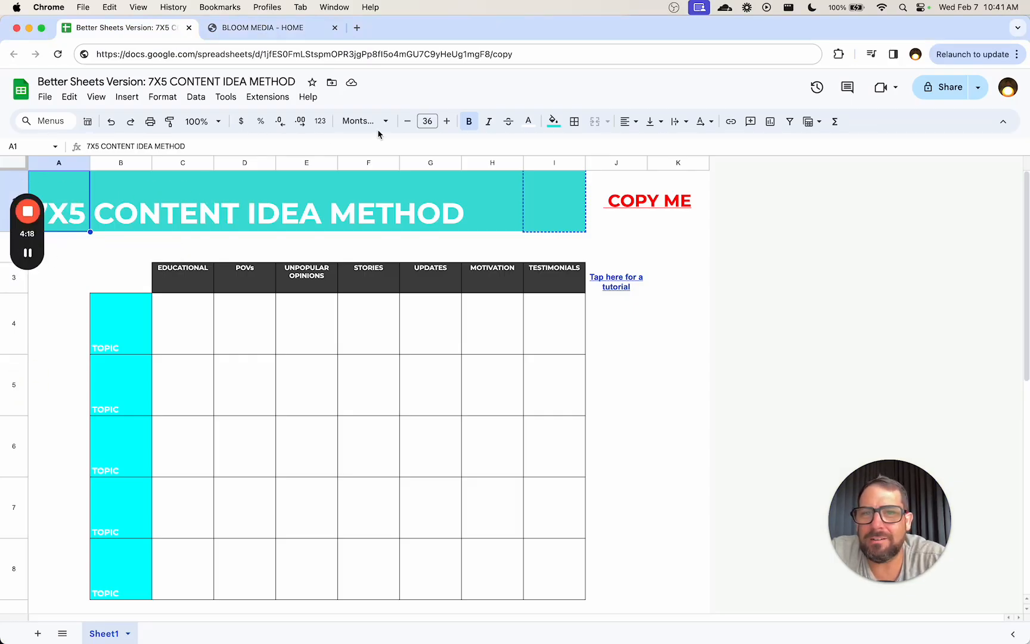
{"action": "left_click", "coordinate": [528, 122]}
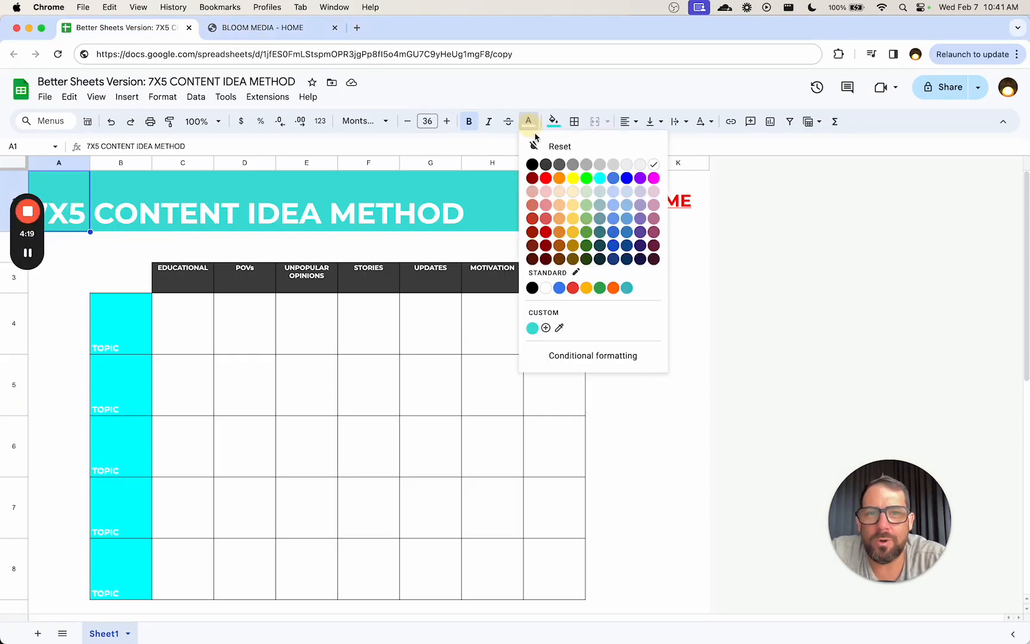
{"action": "left_click", "coordinate": [601, 166]}
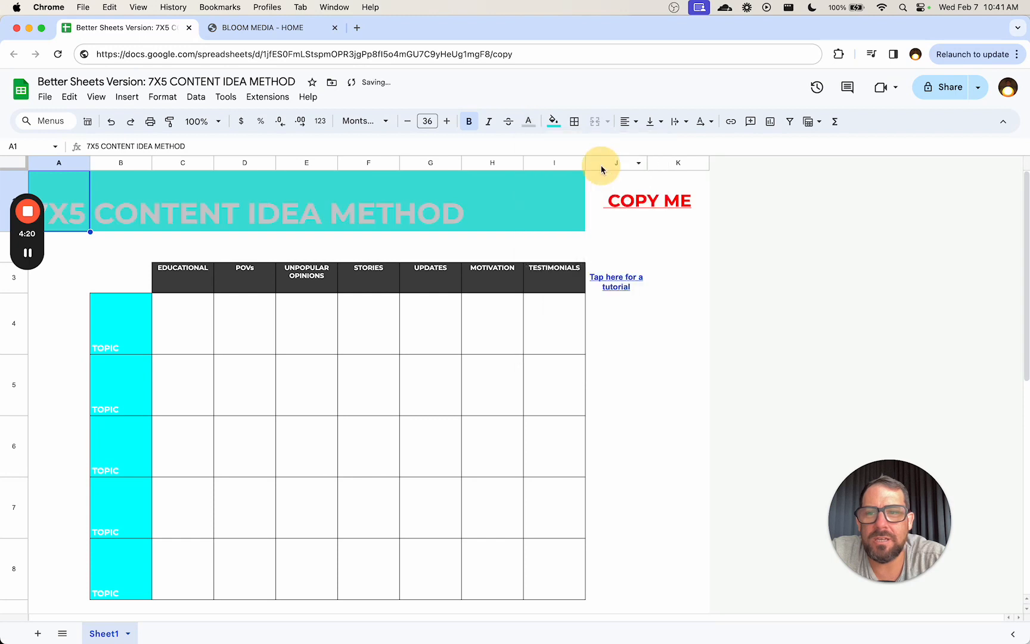
Switch the header fill to pastels, with light magenta in cell A1 and light yellow in B1
{"action": "left_click", "coordinate": [555, 124]}
{"action": "left_click", "coordinate": [679, 192]}
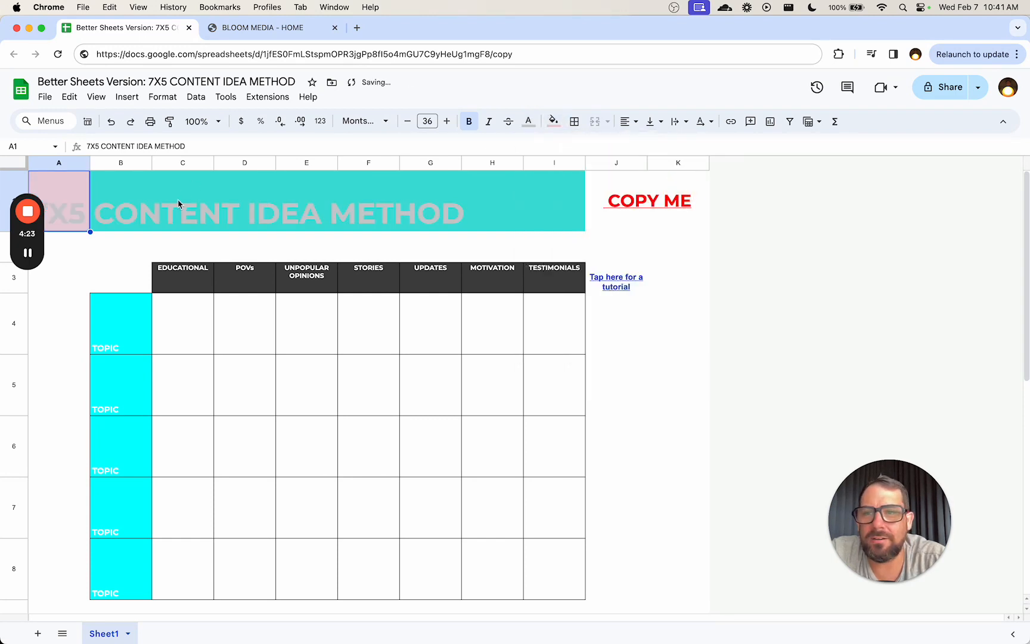
{"action": "left_click", "coordinate": [138, 200]}
{"action": "left_click", "coordinate": [569, 122]}
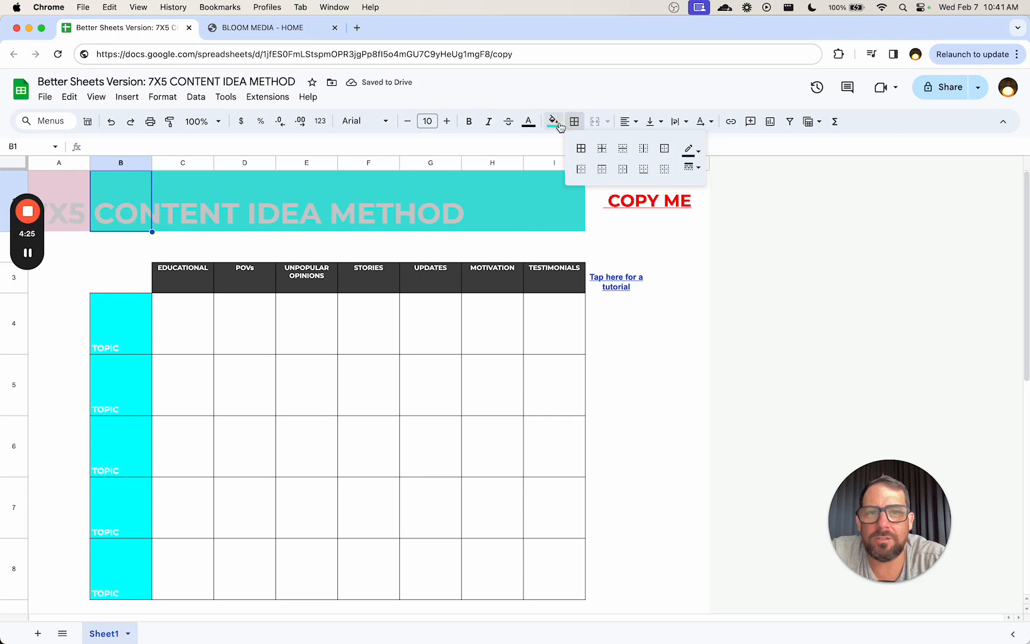
{"action": "left_click", "coordinate": [553, 121]}
{"action": "left_click", "coordinate": [593, 190]}
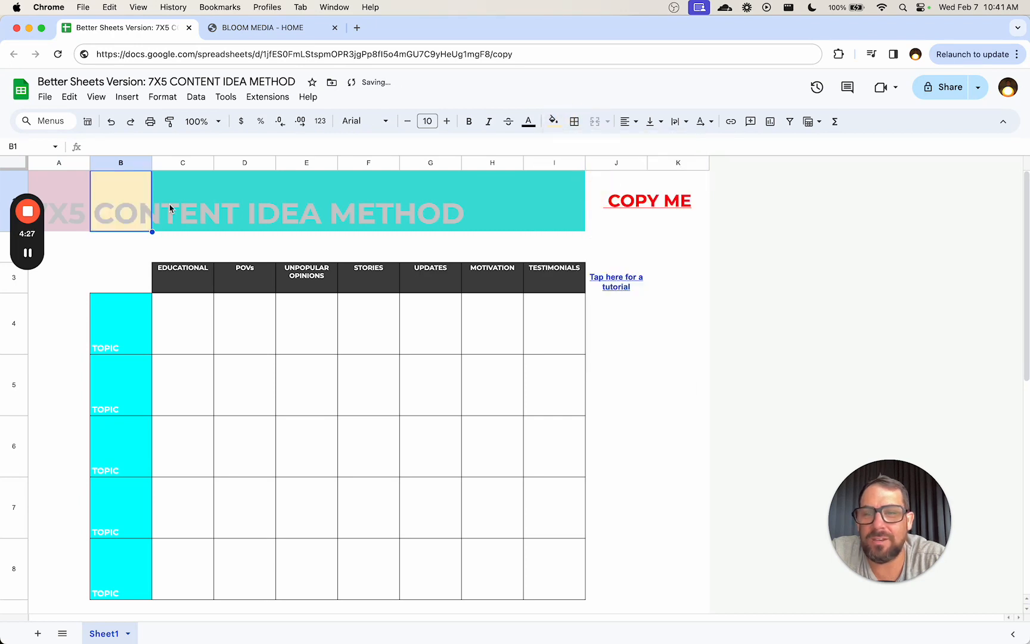
Fill header cell C1 with light green and D1 with light blue
{"action": "left_click", "coordinate": [173, 212]}
{"action": "left_click", "coordinate": [553, 122]}
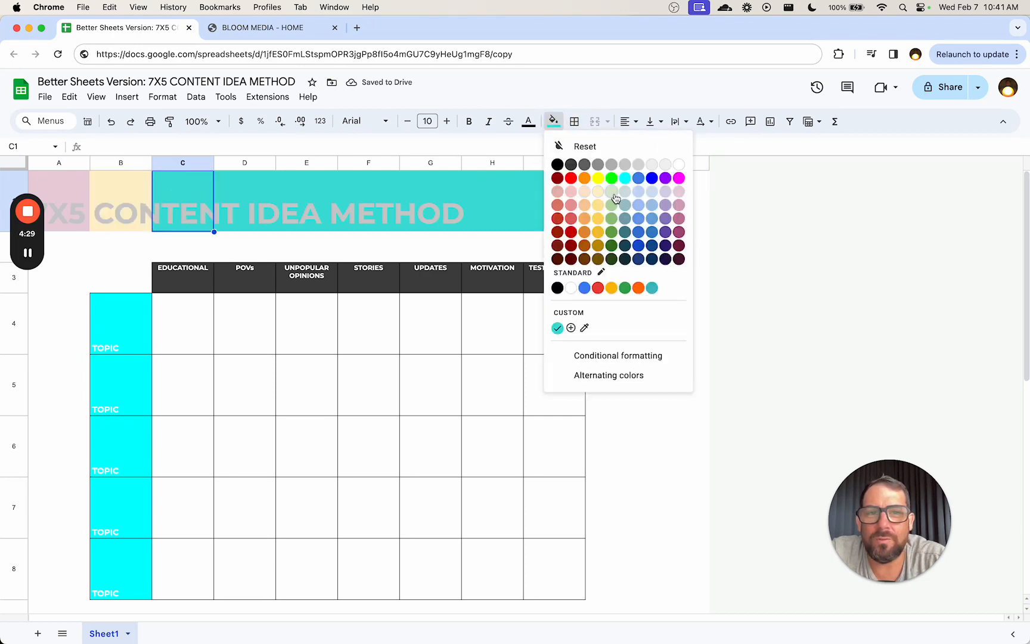
{"action": "left_click", "coordinate": [614, 194]}
{"action": "left_click", "coordinate": [226, 205]}
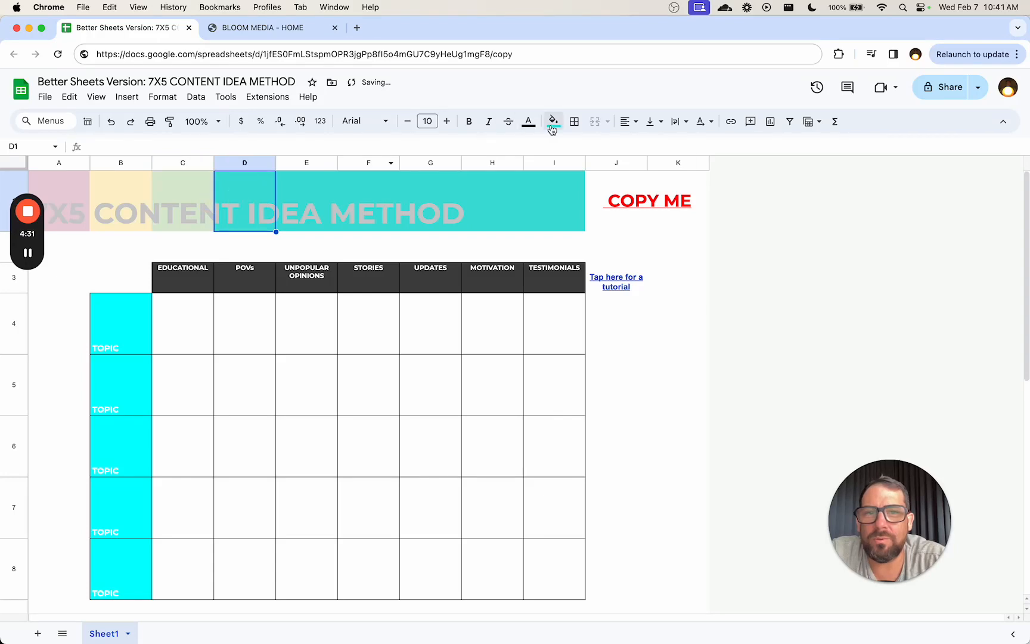
{"action": "left_click", "coordinate": [554, 121]}
{"action": "left_click", "coordinate": [638, 201]}
Fill header cell E1 with light red and F1 with light purple, and select G1
{"action": "left_click", "coordinate": [308, 209]}
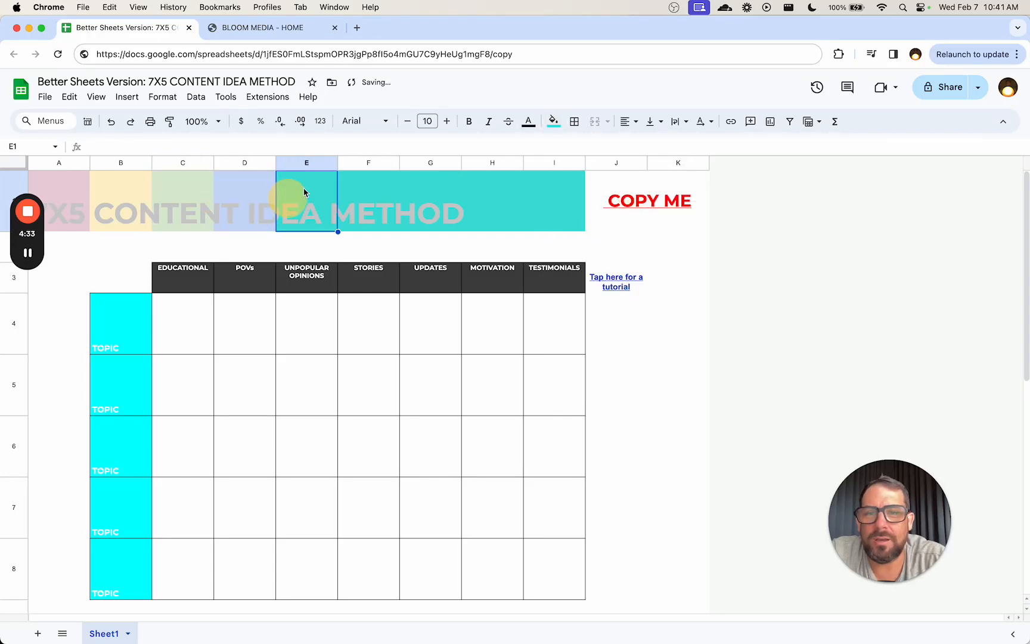
{"action": "left_click", "coordinate": [554, 121]}
{"action": "left_click", "coordinate": [571, 191]}
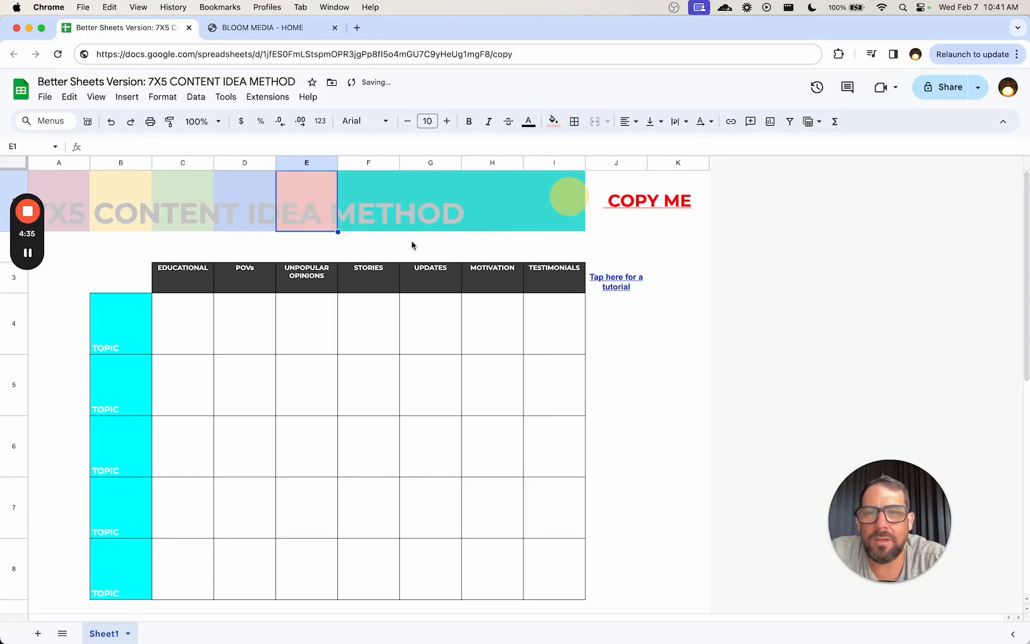
{"action": "left_click", "coordinate": [360, 208]}
{"action": "left_click", "coordinate": [554, 122]}
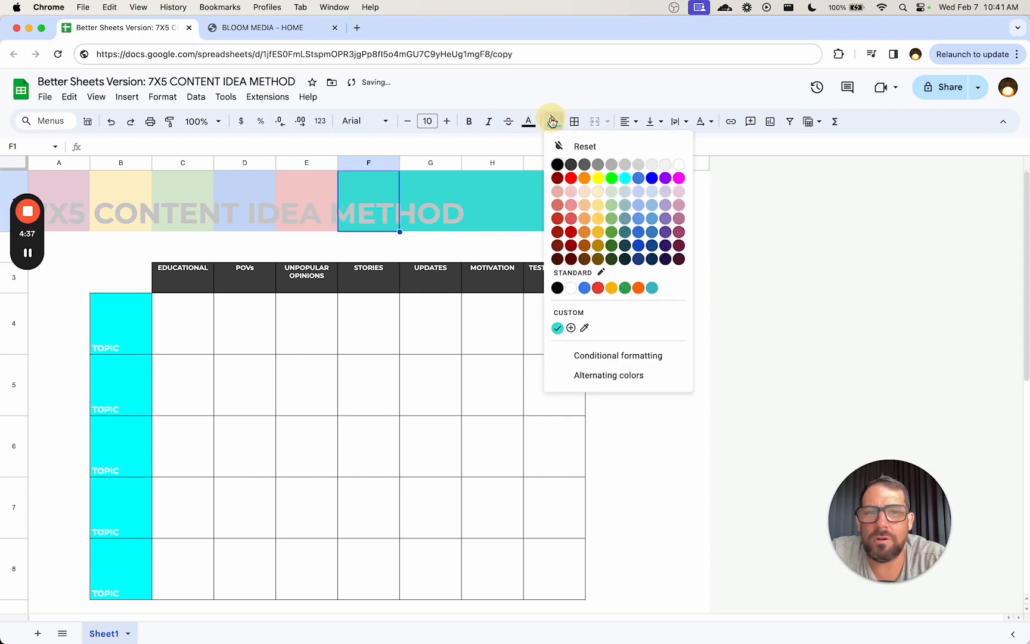
{"action": "left_click", "coordinate": [666, 196]}
{"action": "left_click", "coordinate": [425, 202]}
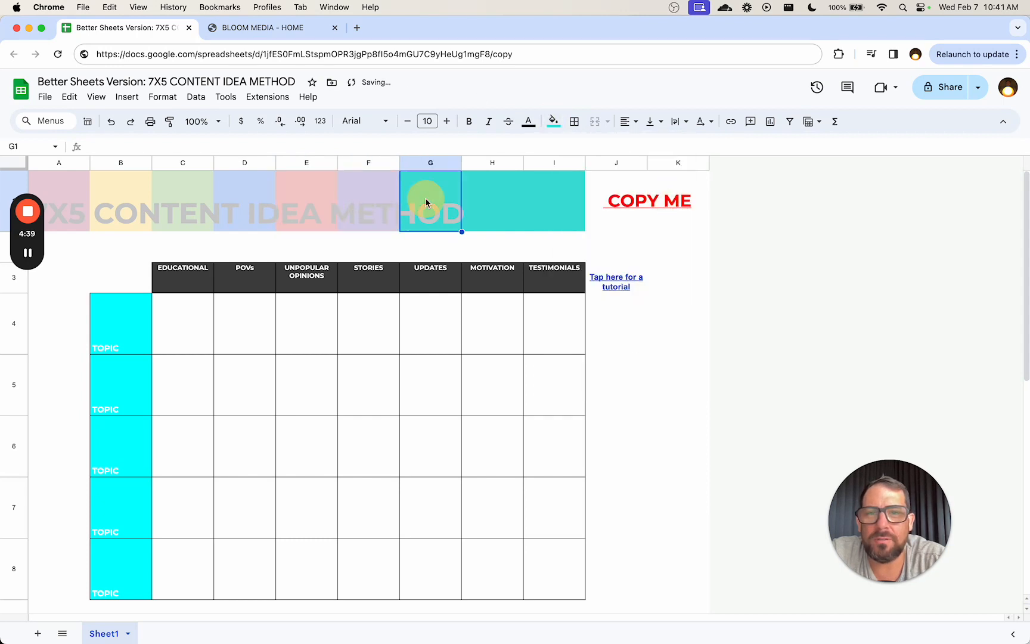
Check the Bloom Media site again and set the text colour of header range A1:I1 to dark gray
{"action": "left_click", "coordinate": [276, 31]}
{"action": "left_click", "coordinate": [157, 34]}
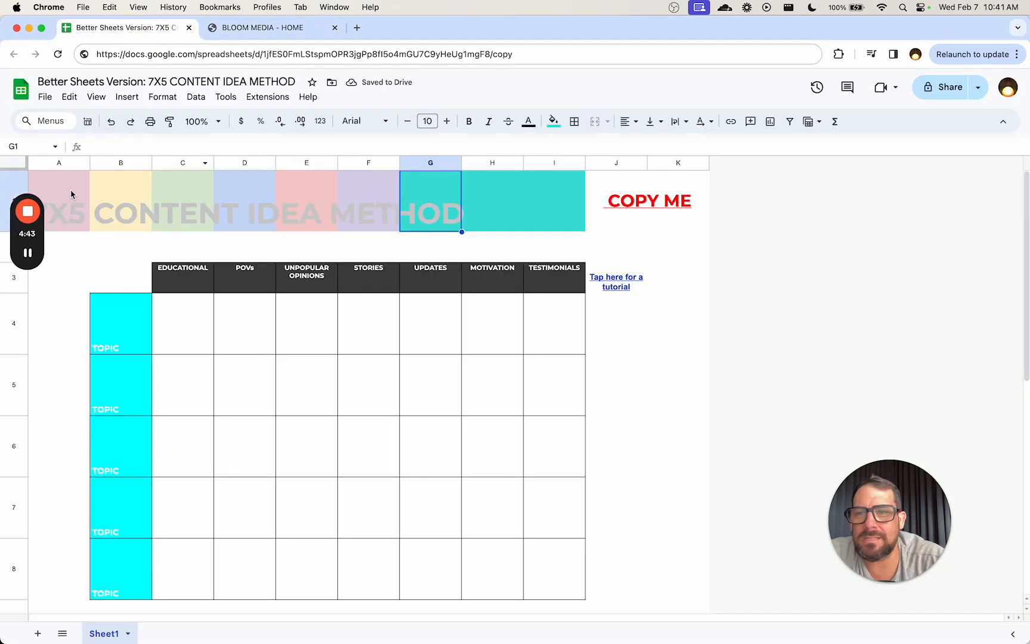
{"action": "left_click_drag", "start_coordinate": [73, 196], "coordinate": [566, 201]}
{"action": "left_click", "coordinate": [528, 121]}
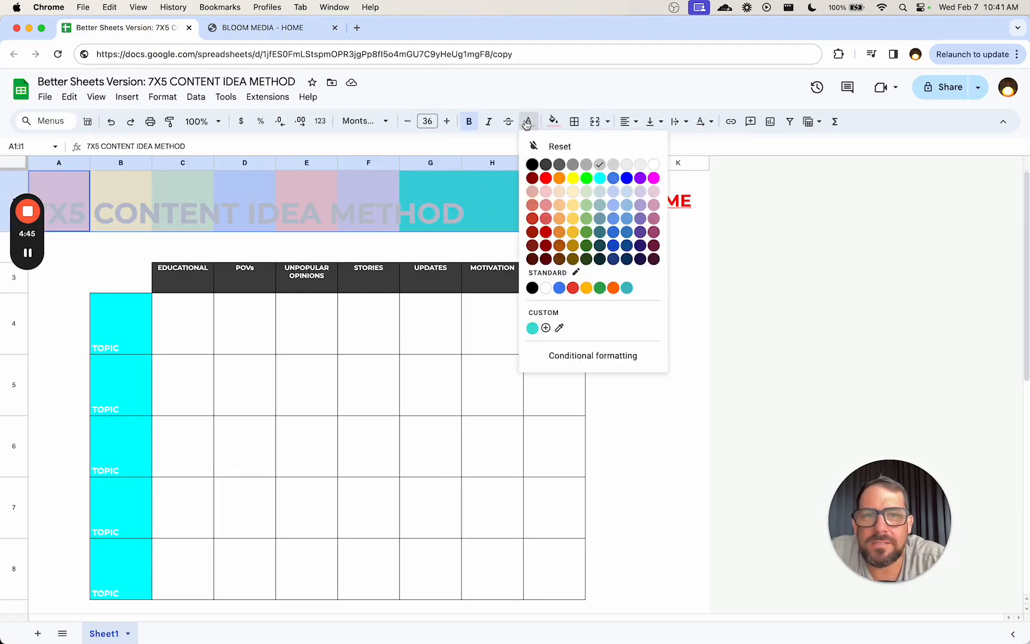
{"action": "left_click", "coordinate": [563, 171]}
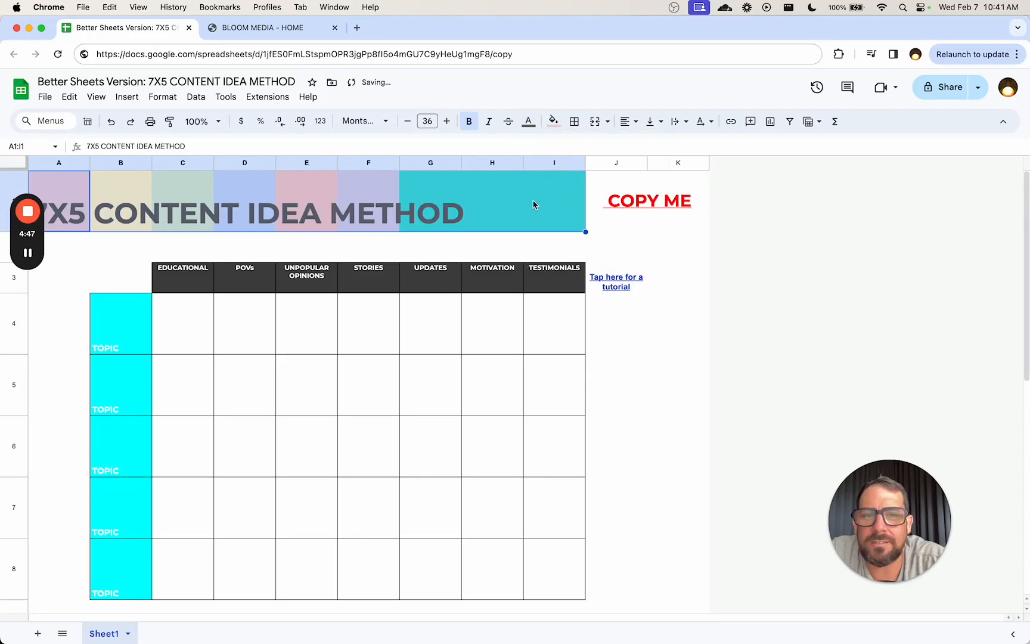
{"action": "left_click", "coordinate": [140, 215]}
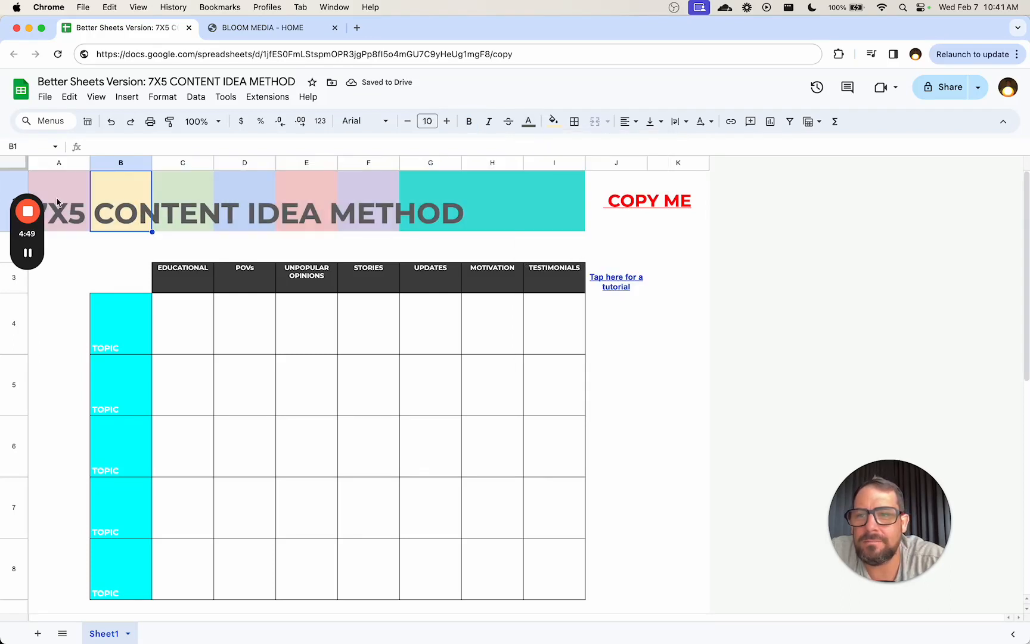
{"action": "mouse_move", "coordinate": [38, 245]}
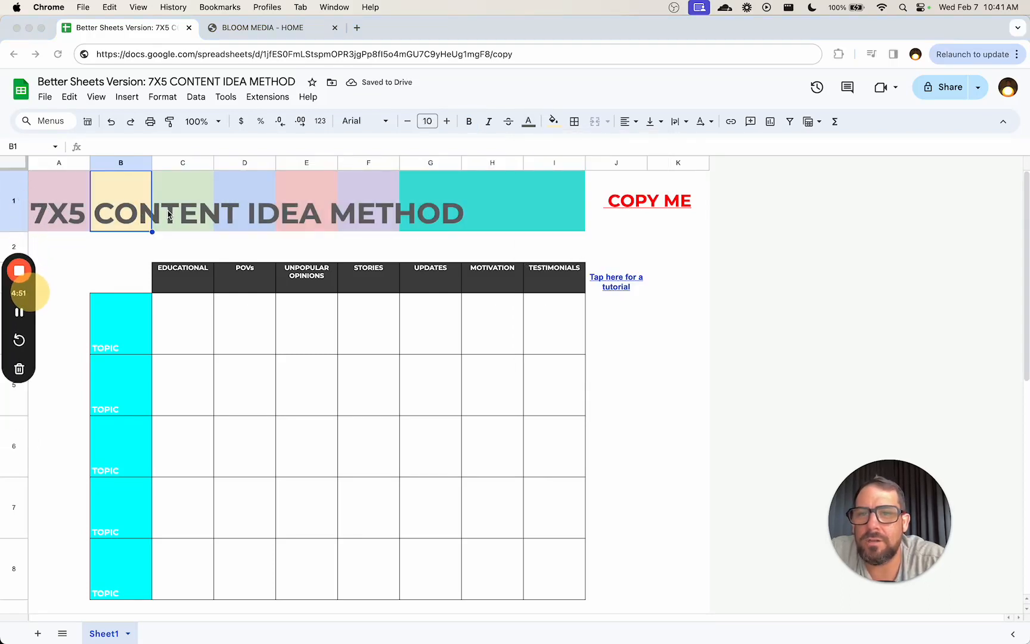
Insert a row below row 1 and copy the title range A1:G1 into it, starting at A2
{"action": "left_click", "coordinate": [519, 203]}
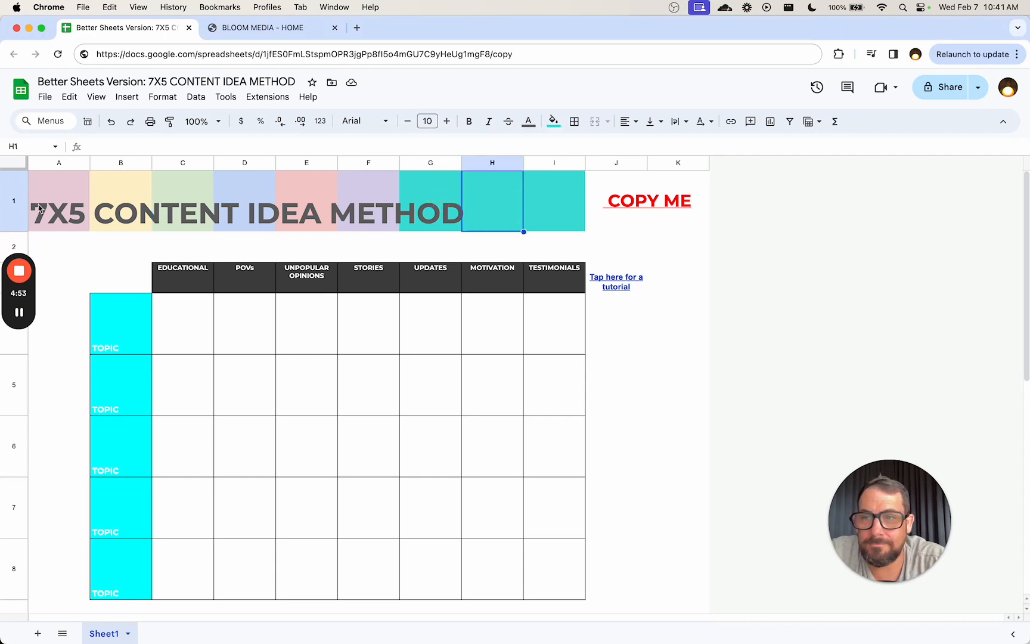
{"action": "right_click", "coordinate": [17, 202]}
{"action": "left_click", "coordinate": [136, 323]}
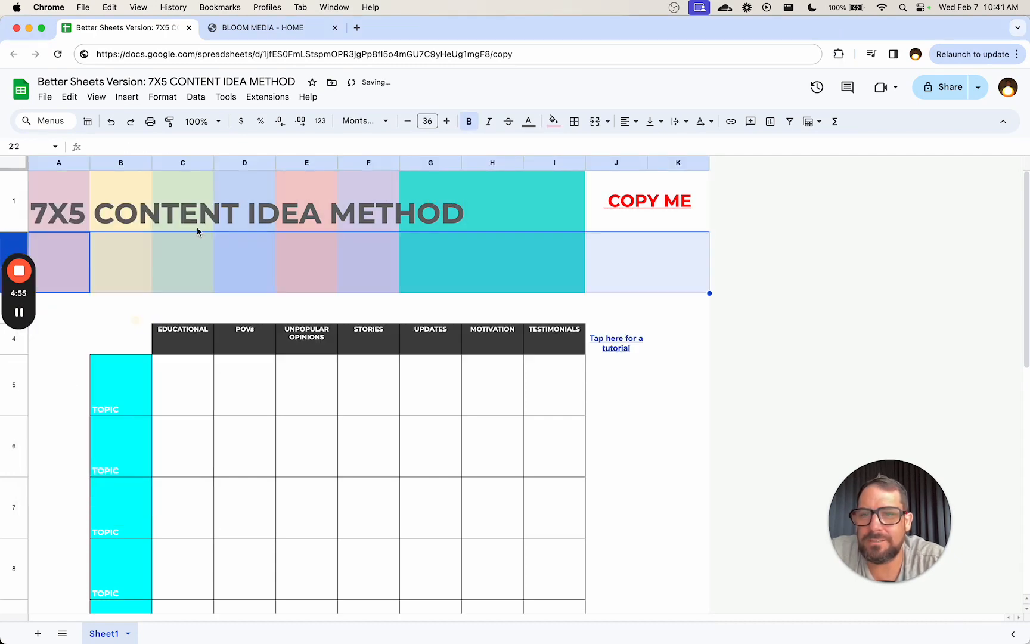
{"action": "left_click_drag", "start_coordinate": [66, 213], "coordinate": [417, 214]}
{"action": "key", "text": "super+c"}
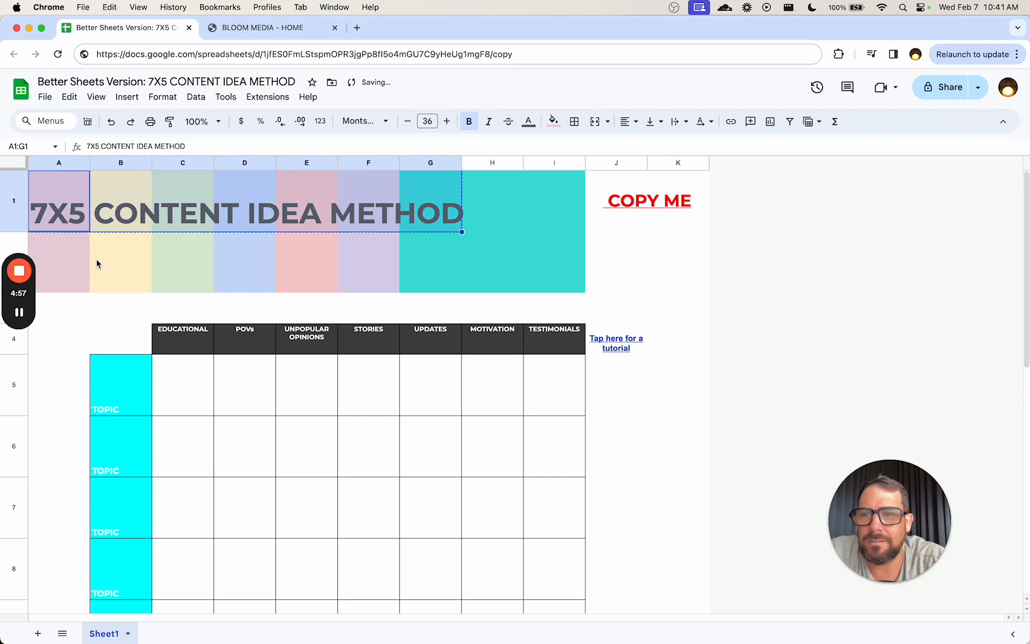
{"action": "left_click", "coordinate": [80, 261]}
{"action": "key", "text": "super+v"}
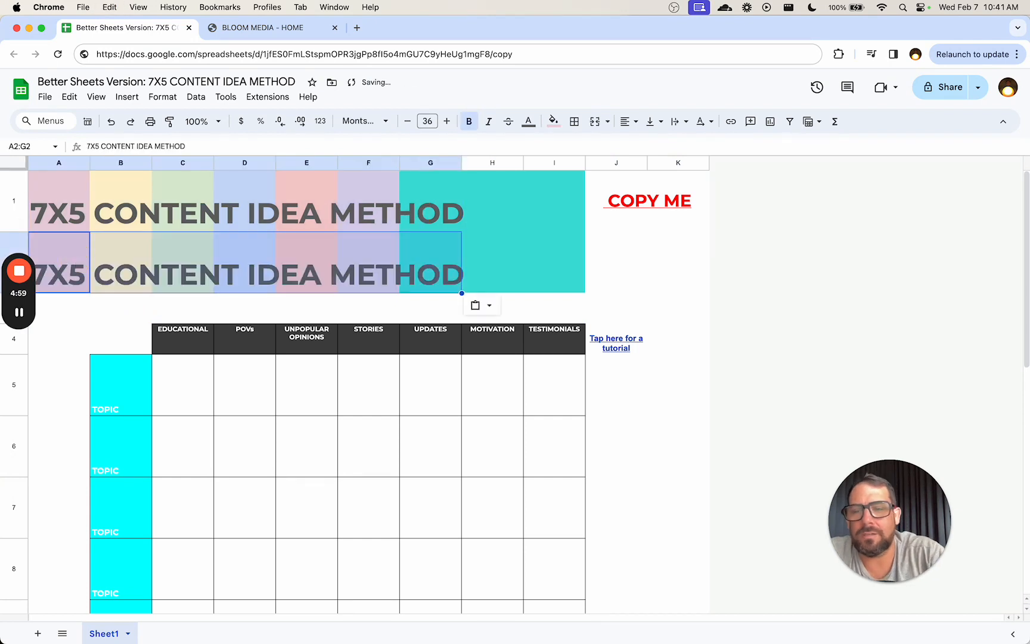
Replace the copied title in cell A2 with abloommedia.com
{"action": "type", "text": "abloommedia"}
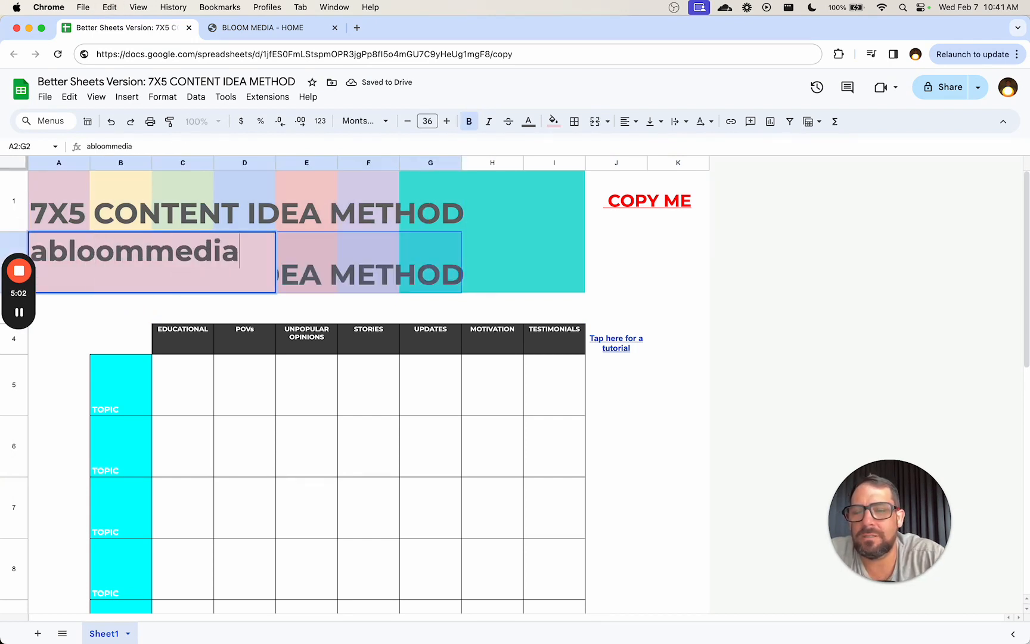
{"action": "type", "text": ".com"}
{"action": "key", "text": "Return"}
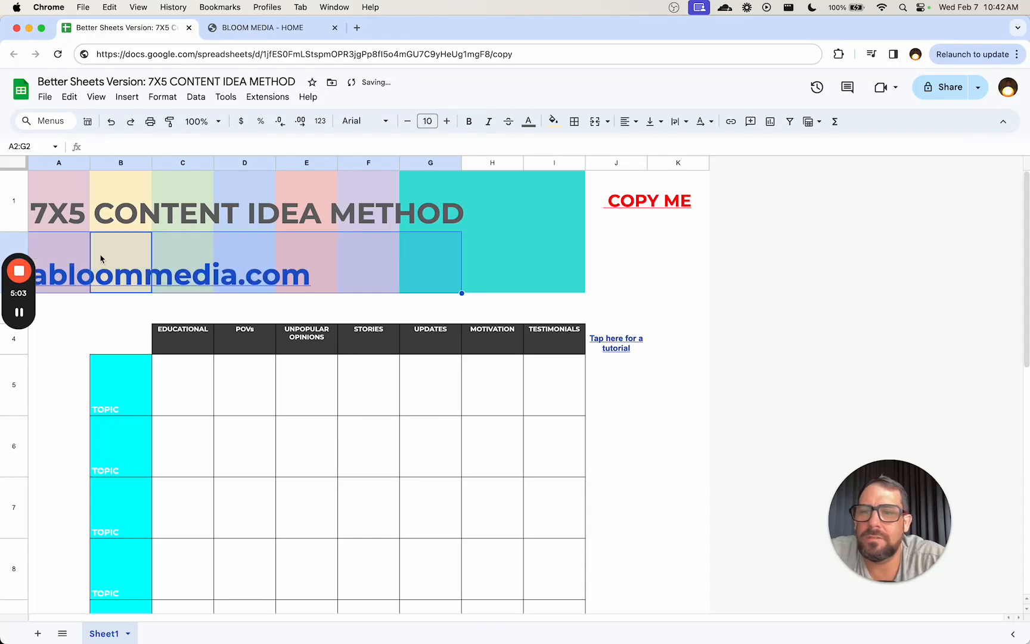
Recolour the abloommedia.com link in A2 to the same dark gray as the title, after trying lighter and darker grays
{"action": "left_click", "coordinate": [67, 253]}
{"action": "left_click", "coordinate": [528, 121]}
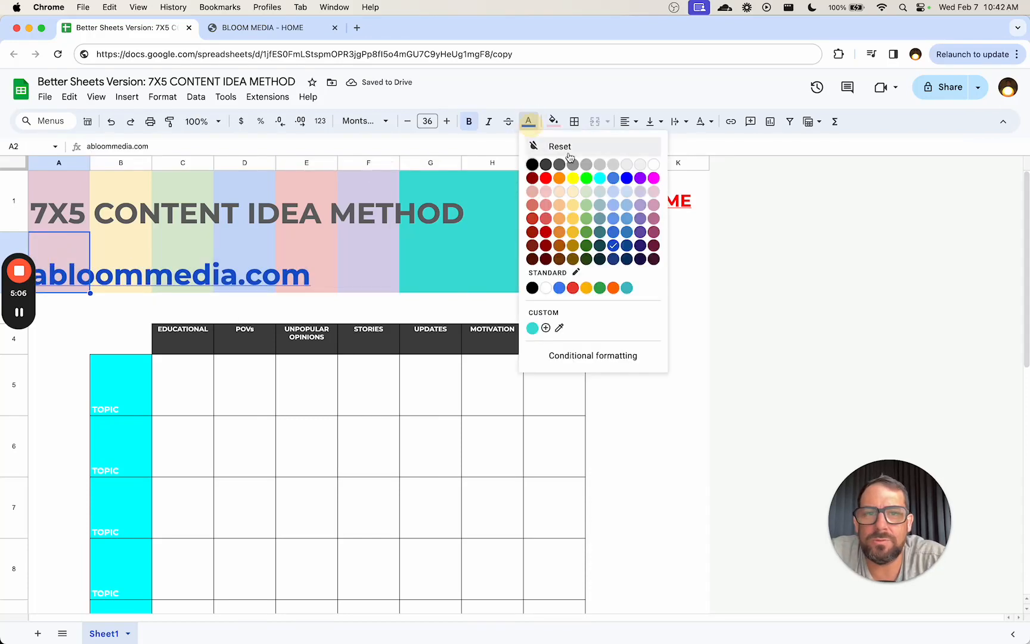
{"action": "left_click", "coordinate": [585, 166]}
{"action": "left_click", "coordinate": [528, 121]}
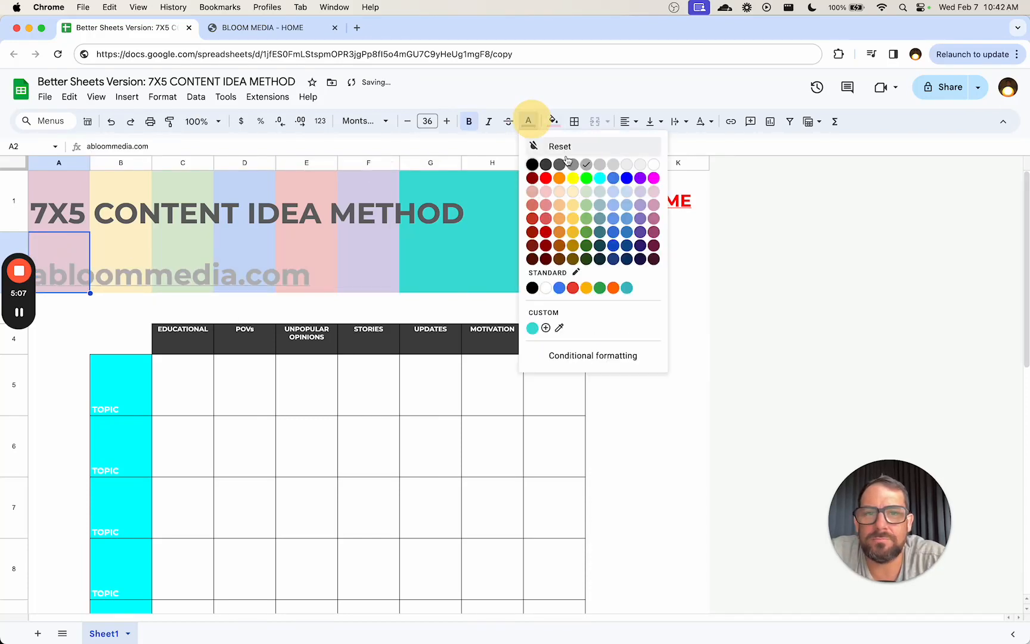
{"action": "left_click", "coordinate": [548, 165]}
{"action": "left_click", "coordinate": [528, 121]}
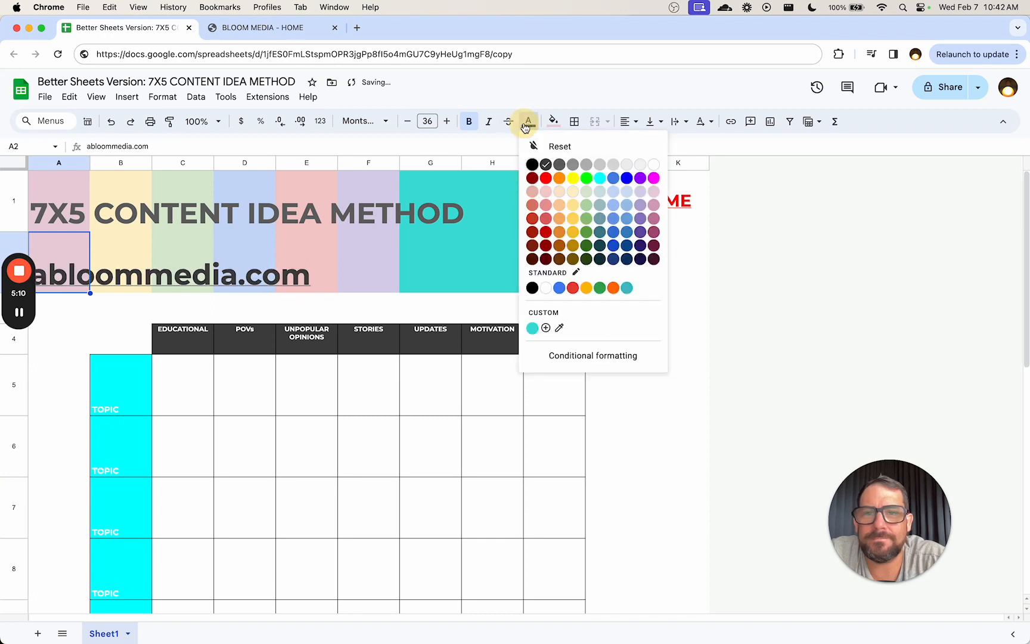
{"action": "left_click", "coordinate": [559, 163]}
{"action": "left_click", "coordinate": [44, 201]}
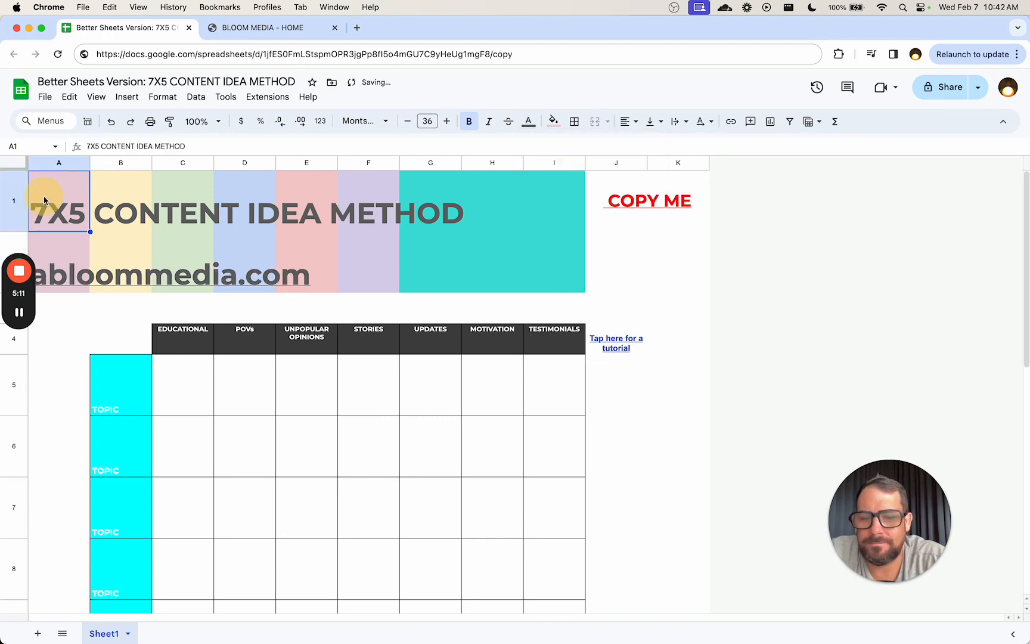
Move the abloommedia.com link from cell A2 to D2
{"action": "left_click", "coordinate": [77, 255]}
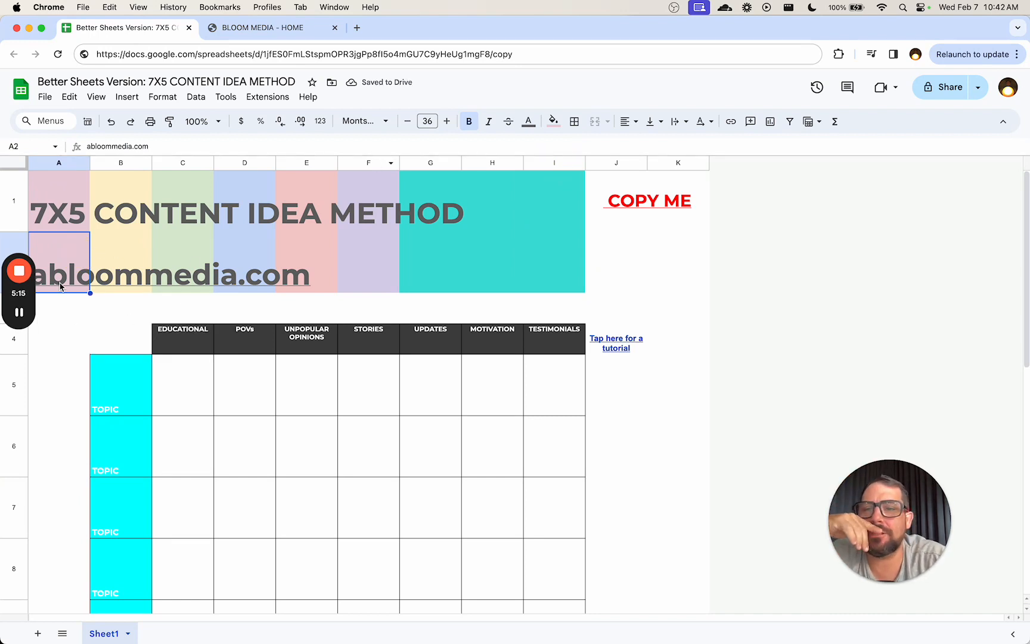
{"action": "mouse_move", "coordinate": [69, 281]}
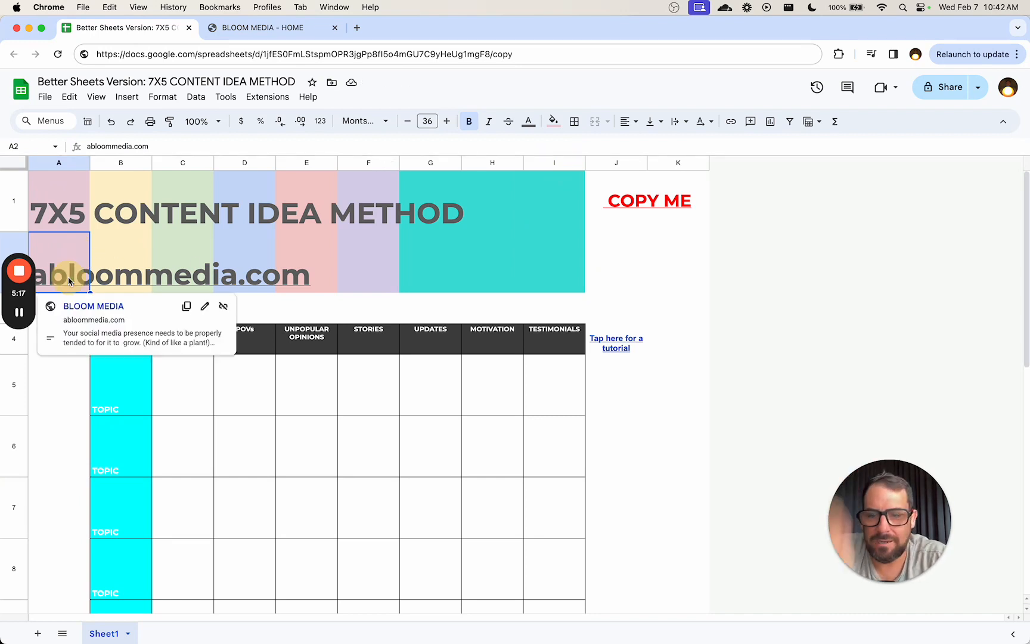
{"action": "key", "text": "BackSpace"}
{"action": "left_click", "coordinate": [261, 269]}
{"action": "key", "text": "cmd+v"}
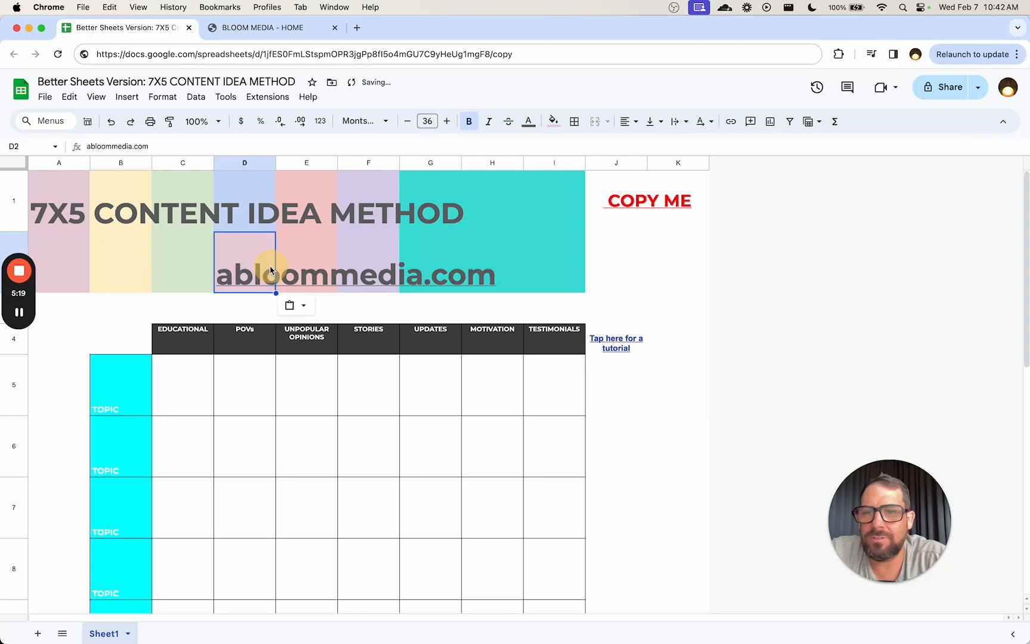
Undo the paste in D2, try pasting the address as values only, paste it again with formatting, and select D1:D2
{"action": "key", "text": "super+z"}
{"action": "key", "text": "super+shift+v"}
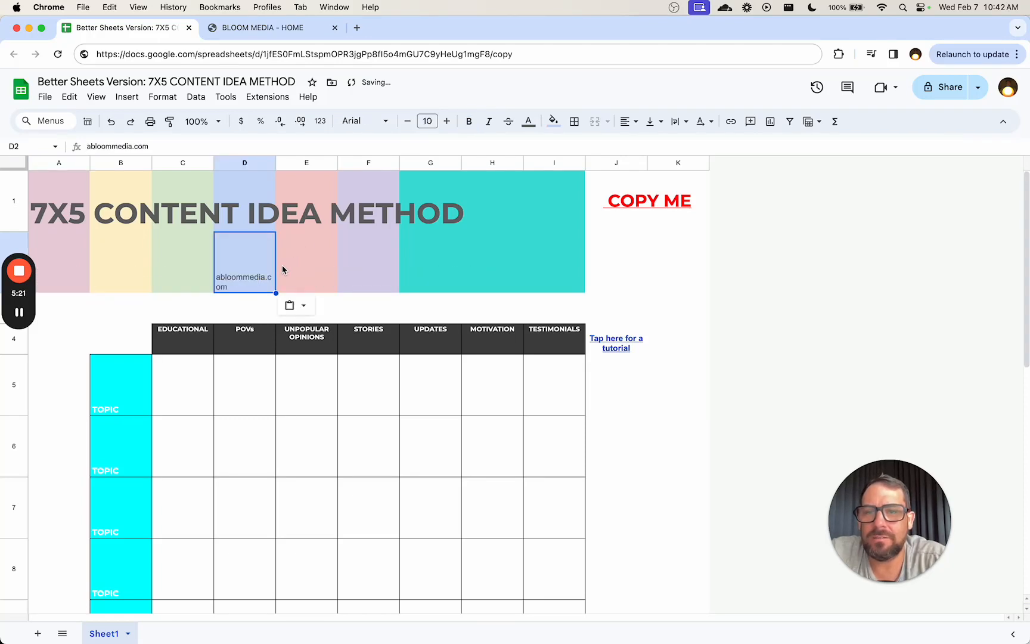
{"action": "key", "text": "super+v"}
{"action": "left_click", "coordinate": [255, 221]}
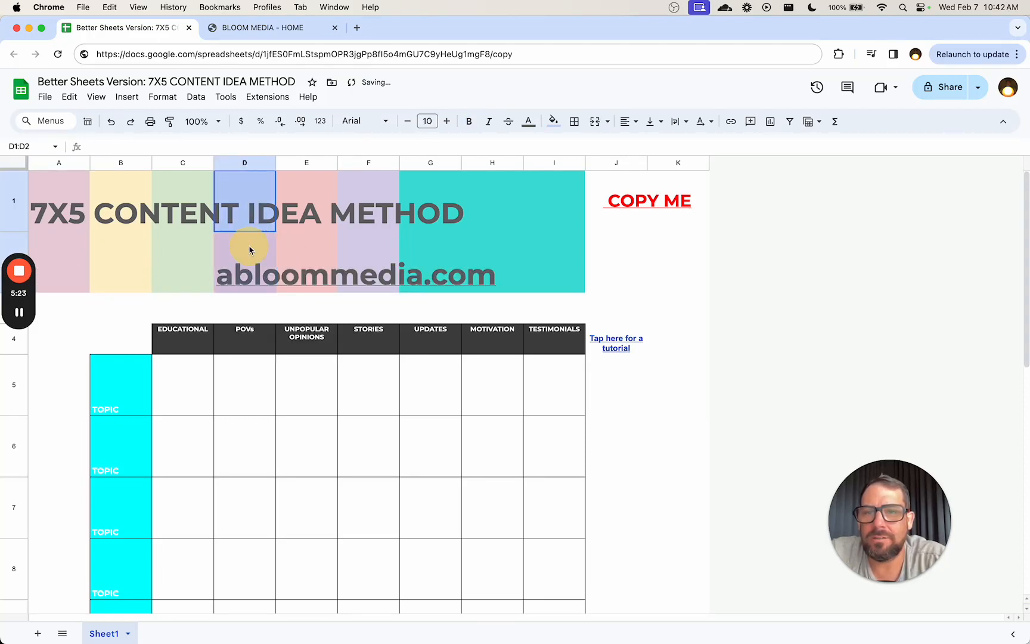
Try pasting only the formatting of cell D1 onto the abloommedia.com cell D2, and undo it
{"action": "key", "text": "super+c"}
{"action": "left_click", "coordinate": [241, 258]}
{"action": "right_click", "coordinate": [244, 259]}
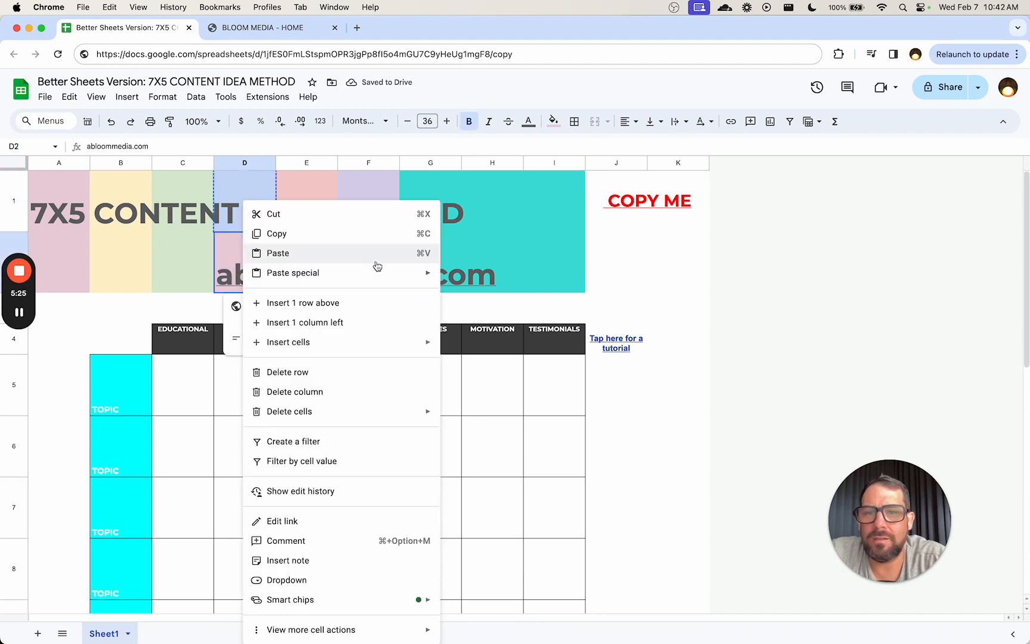
{"action": "mouse_move", "coordinate": [379, 272]}
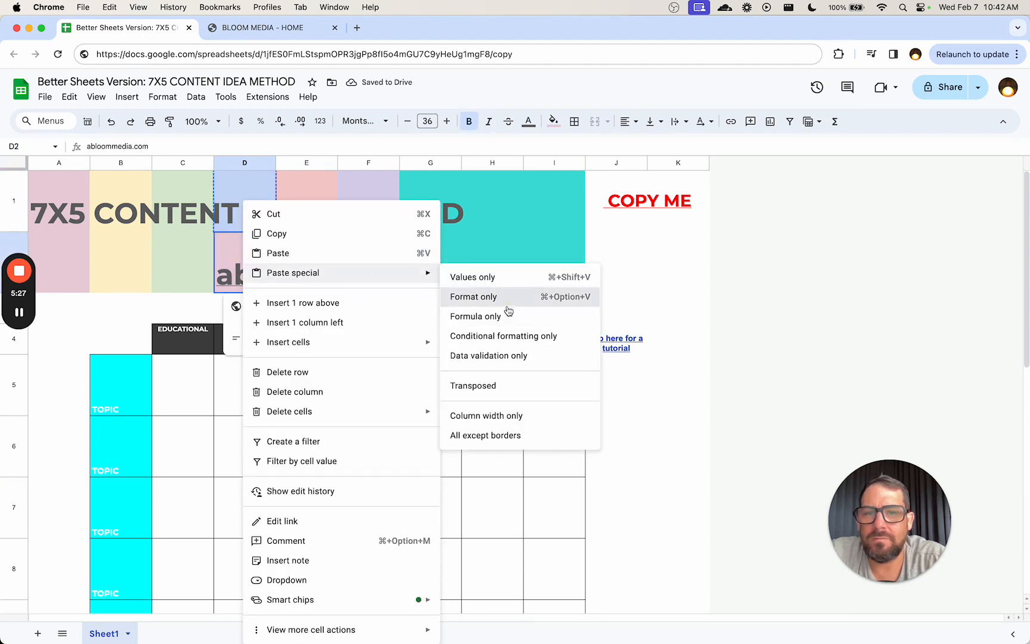
{"action": "left_click", "coordinate": [477, 296]}
{"action": "key", "text": "super+z"}
Fill cell D2 with light blue to match D1 and centre its abloommedia.com text horizontally
{"action": "left_click", "coordinate": [249, 220]}
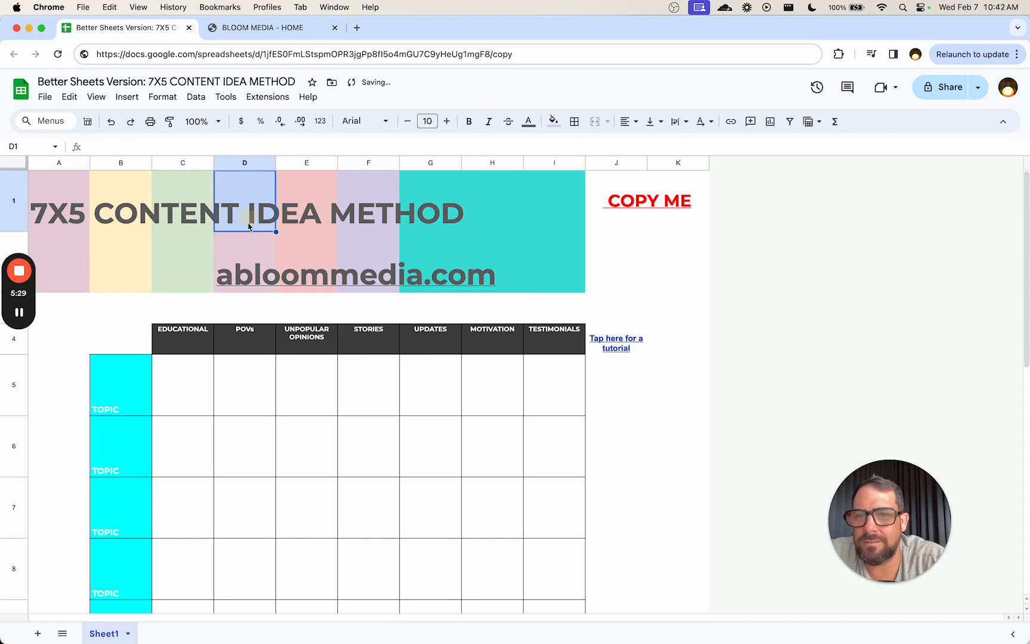
{"action": "key", "text": "super+c"}
{"action": "left_click", "coordinate": [249, 266]}
{"action": "left_click", "coordinate": [553, 121]}
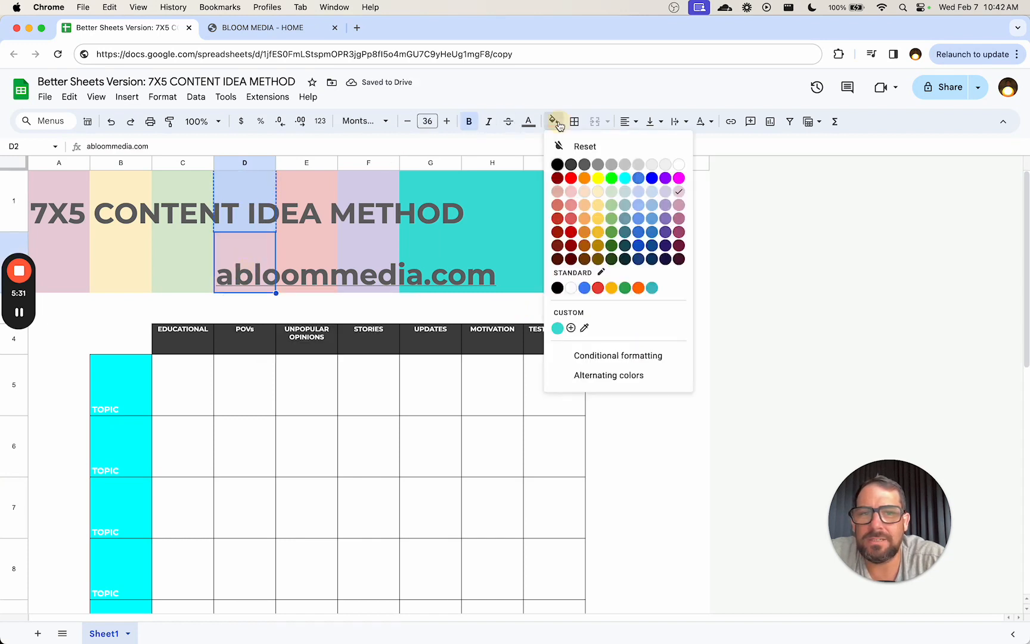
{"action": "left_click", "coordinate": [652, 195]}
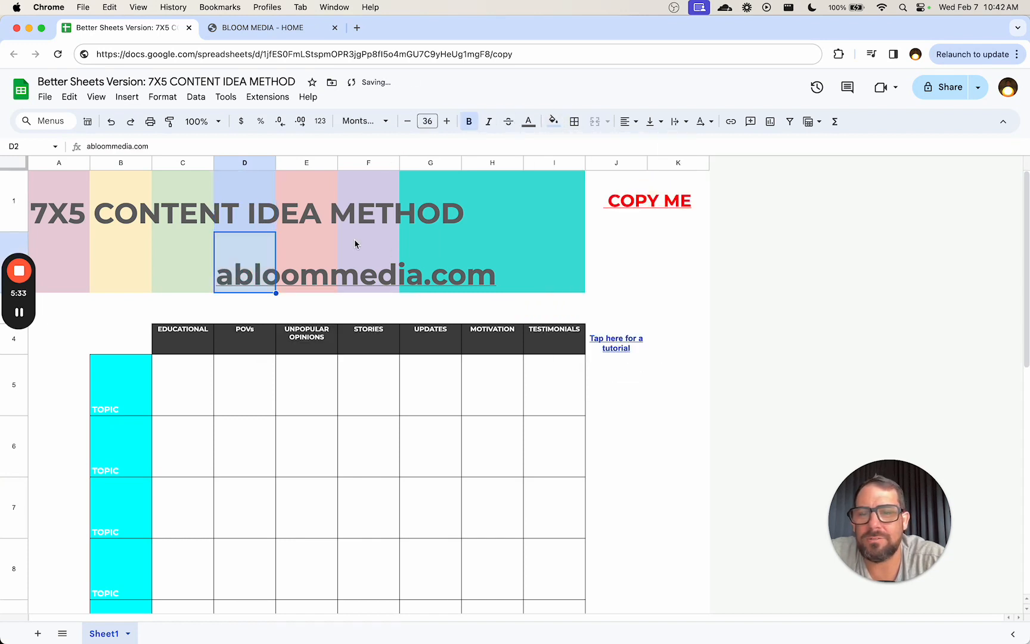
{"action": "left_click", "coordinate": [625, 121]}
{"action": "left_click", "coordinate": [645, 144]}
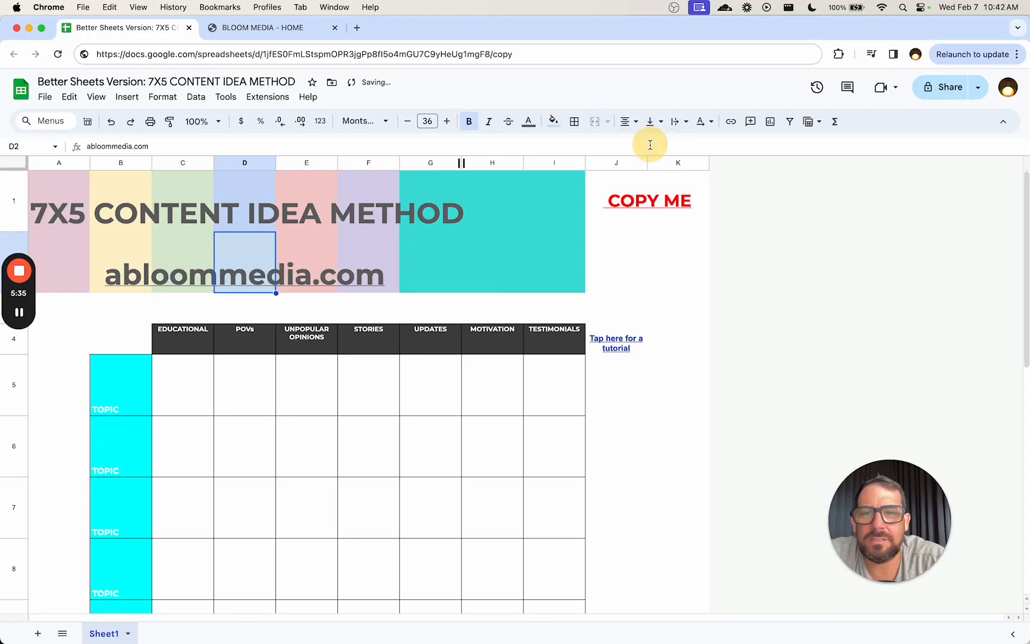
Copy the 7X5 CONTENT IDEA METHOD title from A1 to D1 and clear the original in A1
{"action": "left_click", "coordinate": [84, 209]}
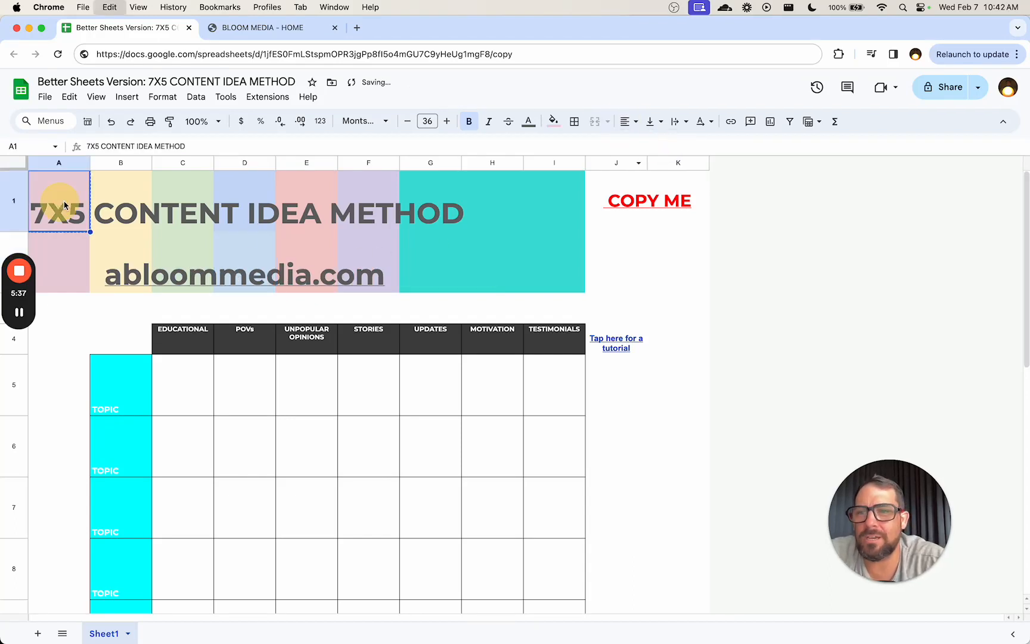
{"action": "key", "text": "super+c"}
{"action": "left_click", "coordinate": [257, 212]}
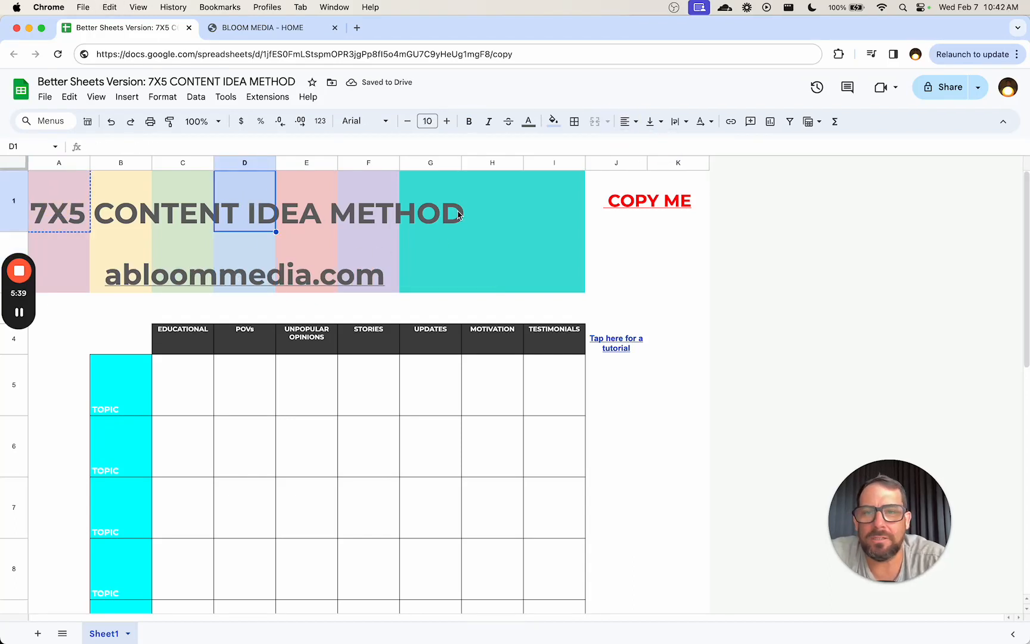
{"action": "key", "text": "super+v"}
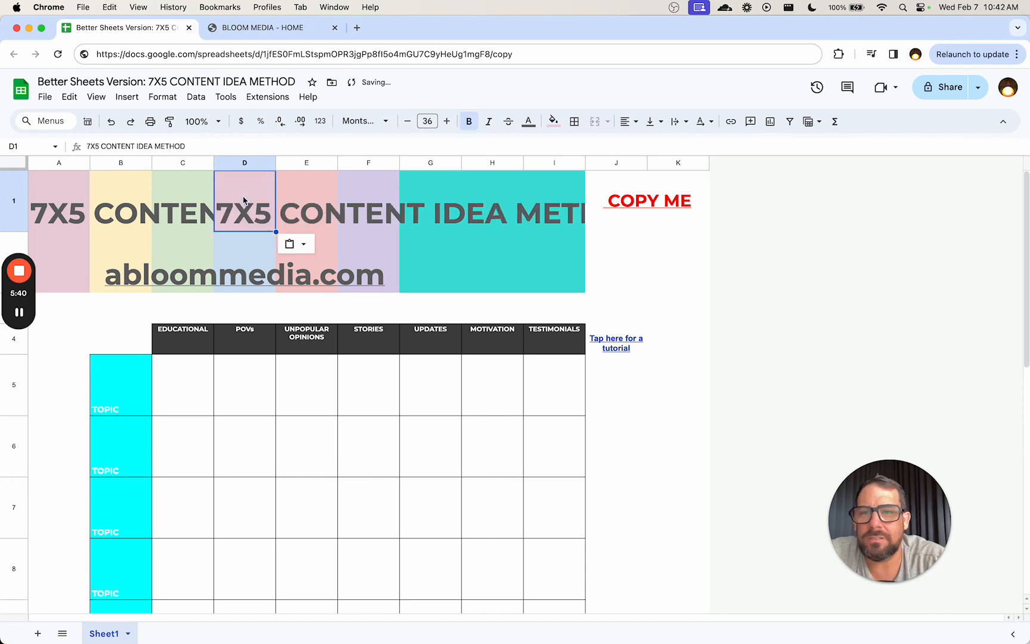
{"action": "left_click", "coordinate": [65, 212]}
{"action": "key", "text": "Delete"}
Centre the title in cell D1 horizontally
{"action": "left_click", "coordinate": [263, 220]}
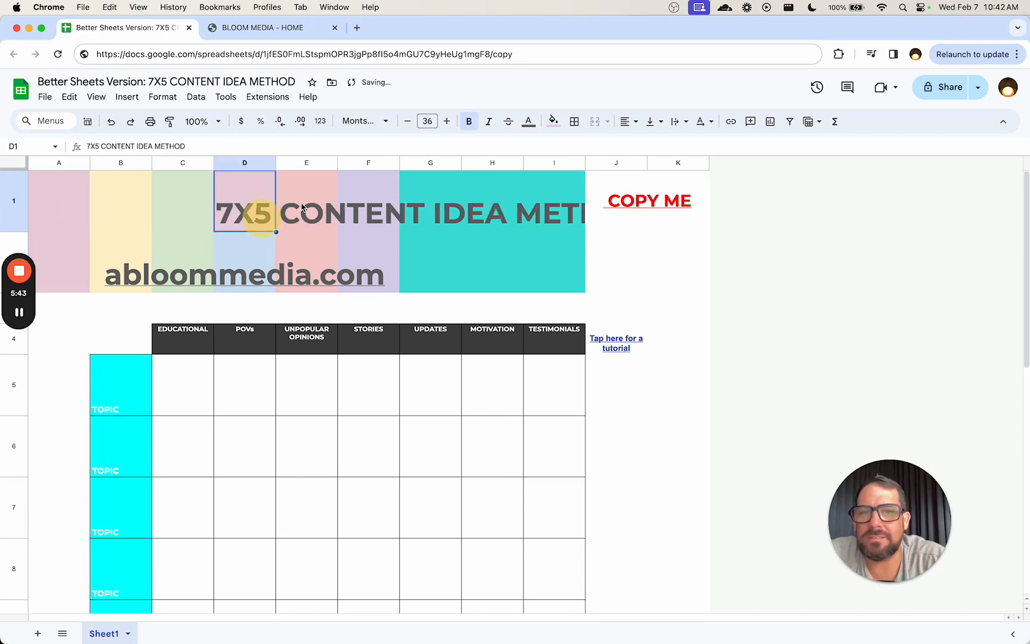
{"action": "left_click", "coordinate": [629, 121]}
{"action": "left_click", "coordinate": [648, 149]}
{"action": "left_click", "coordinate": [363, 208]}
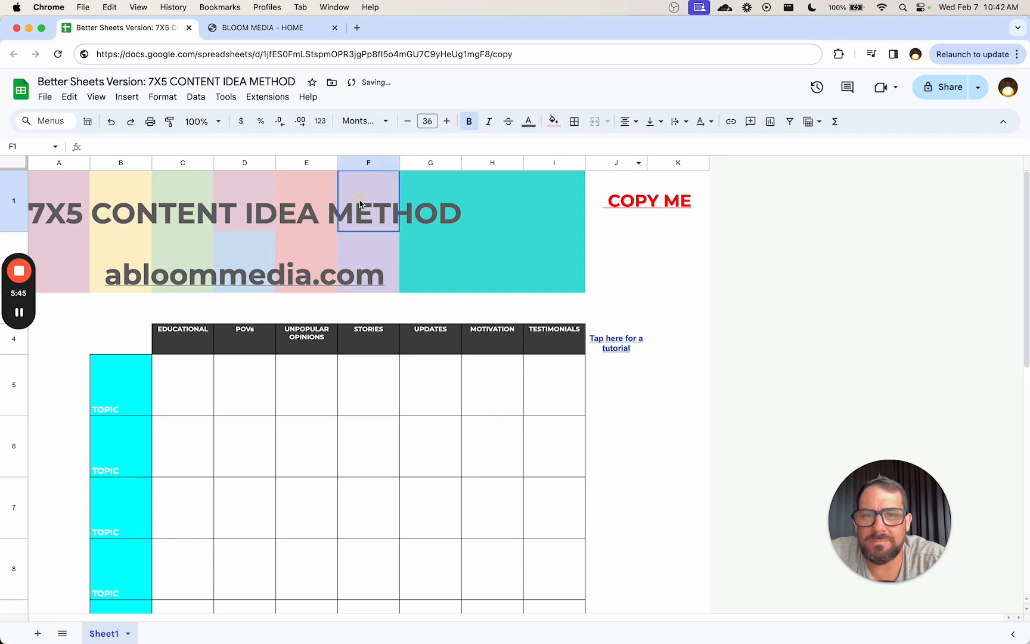
{"action": "left_click", "coordinate": [436, 205]}
{"action": "left_click", "coordinate": [365, 208]}
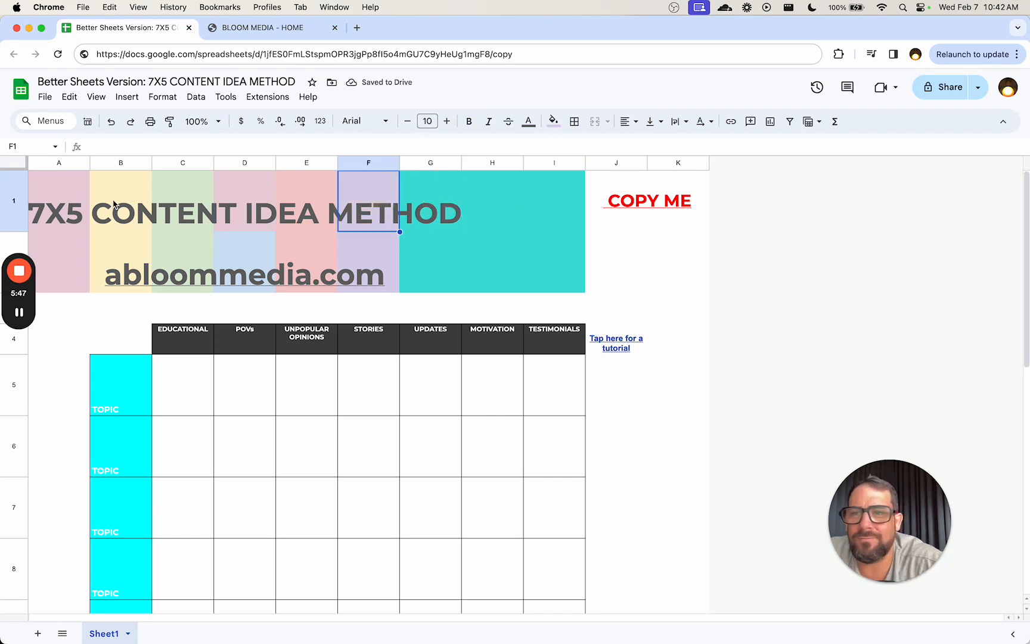
Replace the teal header block in G1:I2 with a copy of the pastel columns in A1:C2
{"action": "left_click_drag", "start_coordinate": [67, 185], "coordinate": [172, 261]}
{"action": "key", "text": "super+c"}
{"action": "left_click", "coordinate": [459, 200]}
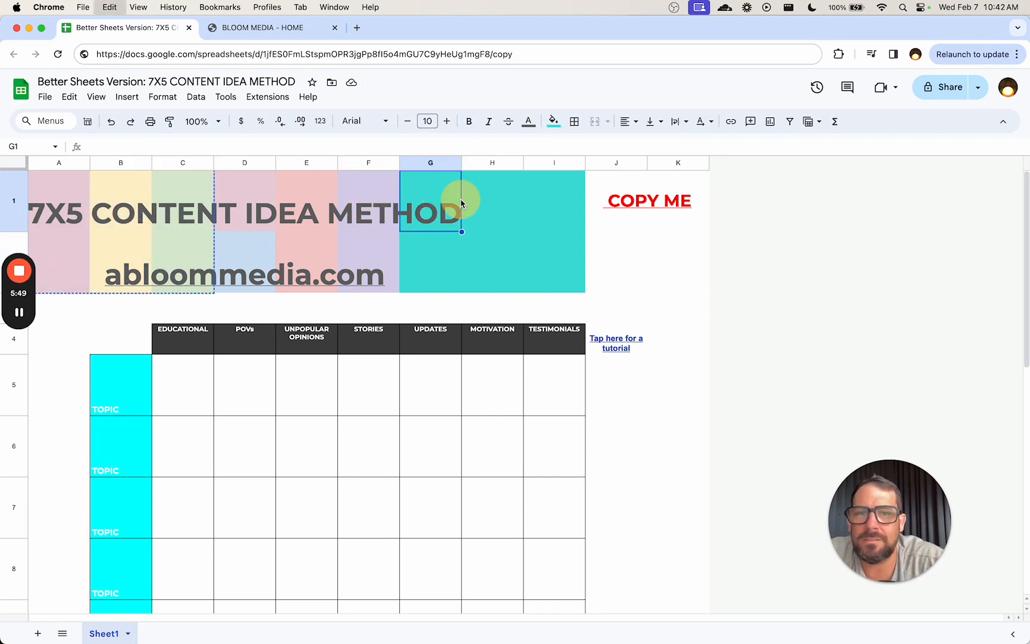
{"action": "key", "text": "super+v"}
{"action": "left_click", "coordinate": [260, 238]}
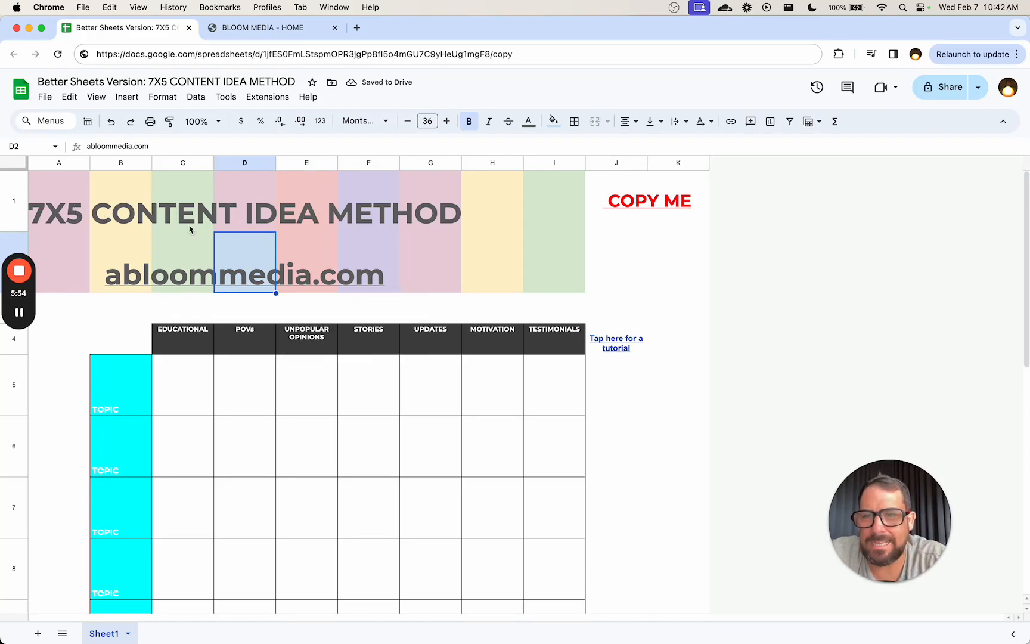
Check the Abloom Media logo on the website's home page and return to the spreadsheet
{"action": "mouse_move", "coordinate": [251, 263]}
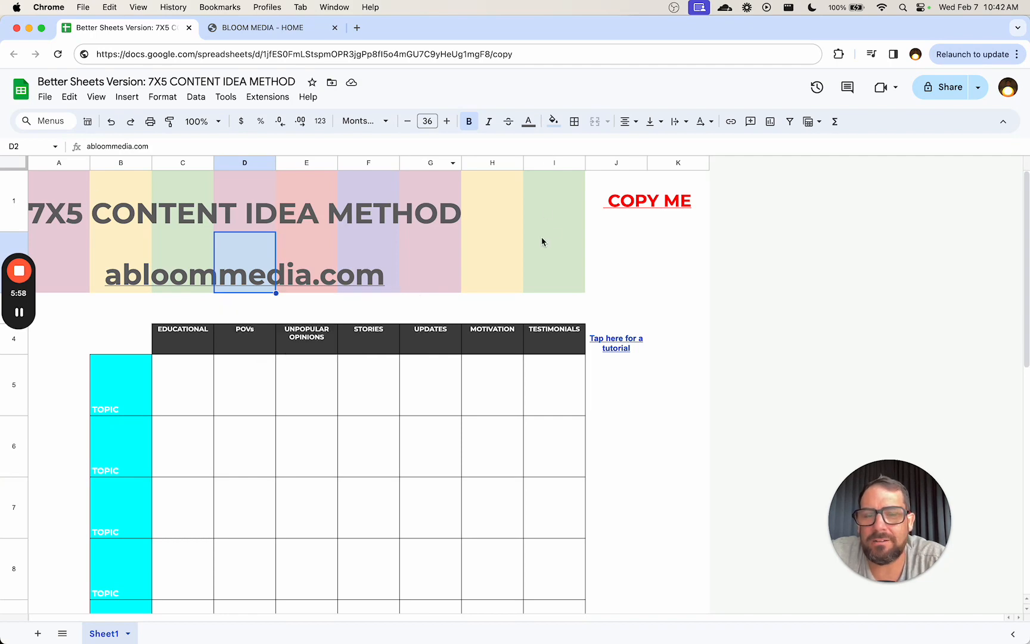
{"action": "left_click", "coordinate": [267, 27]}
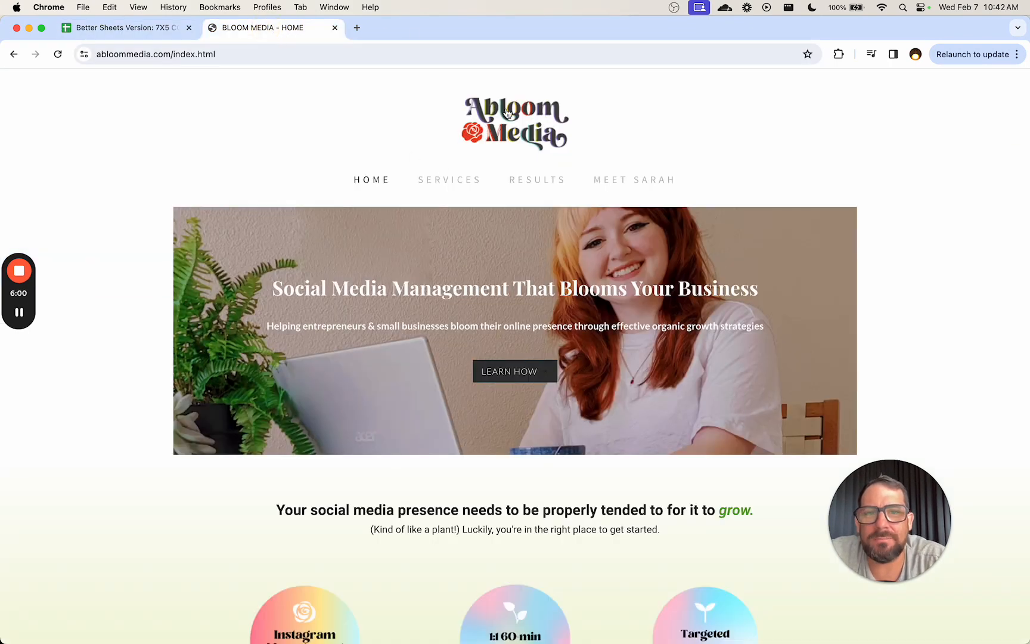
{"action": "left_click", "coordinate": [129, 29]}
{"action": "left_click", "coordinate": [129, 270]}
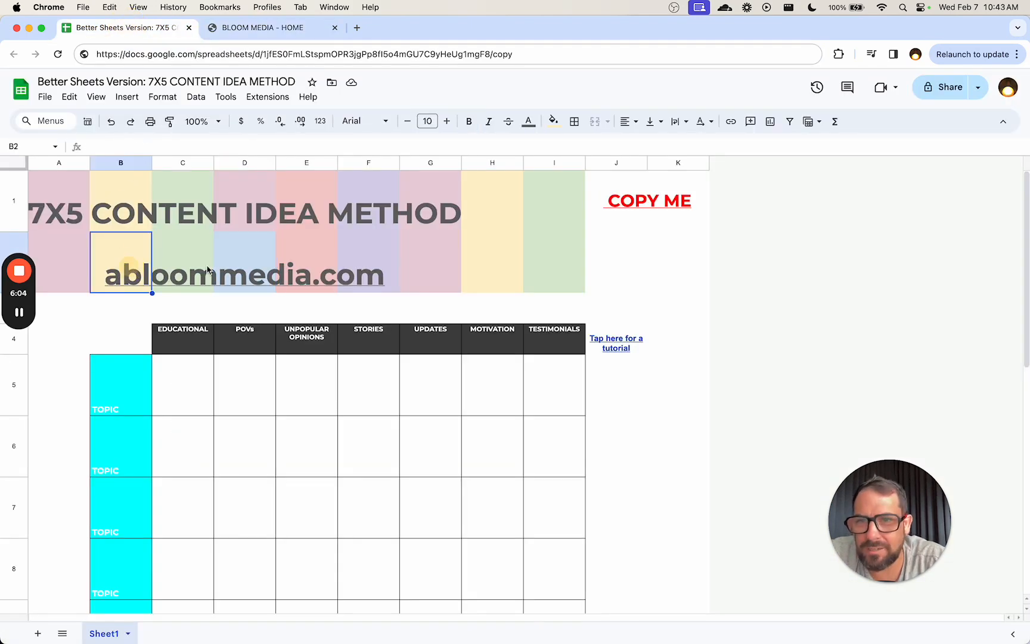
Try copying the abloommedia.com cell D2 over the title in D1, and undo it
{"action": "left_click", "coordinate": [242, 255]}
{"action": "key", "text": "super+c"}
{"action": "key", "text": "Up"}
{"action": "key", "text": "super+v"}
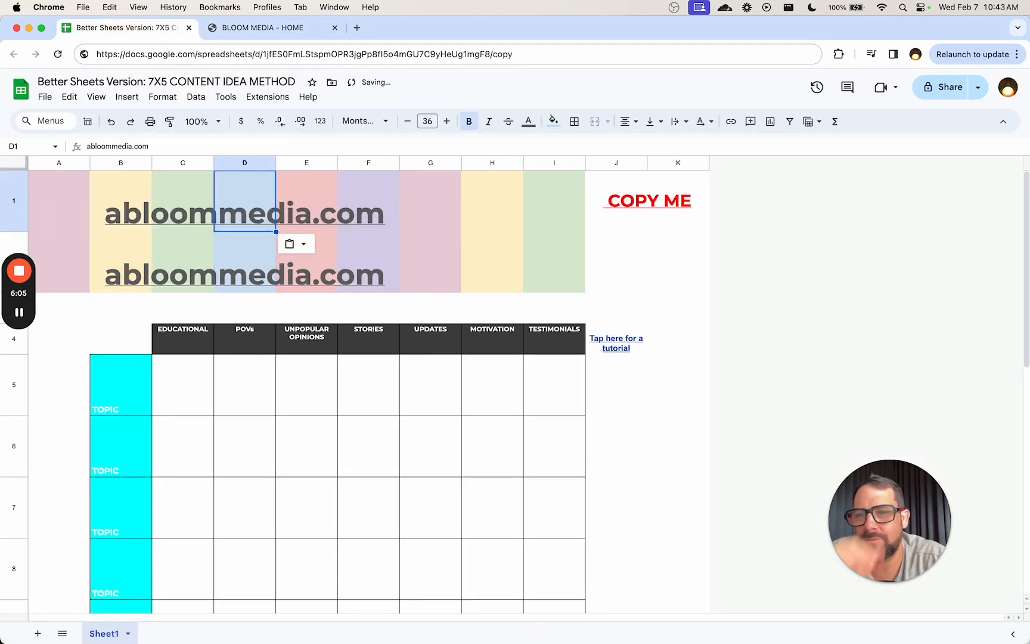
{"action": "key", "text": "shift+Down"}
{"action": "key", "text": "super+z"}
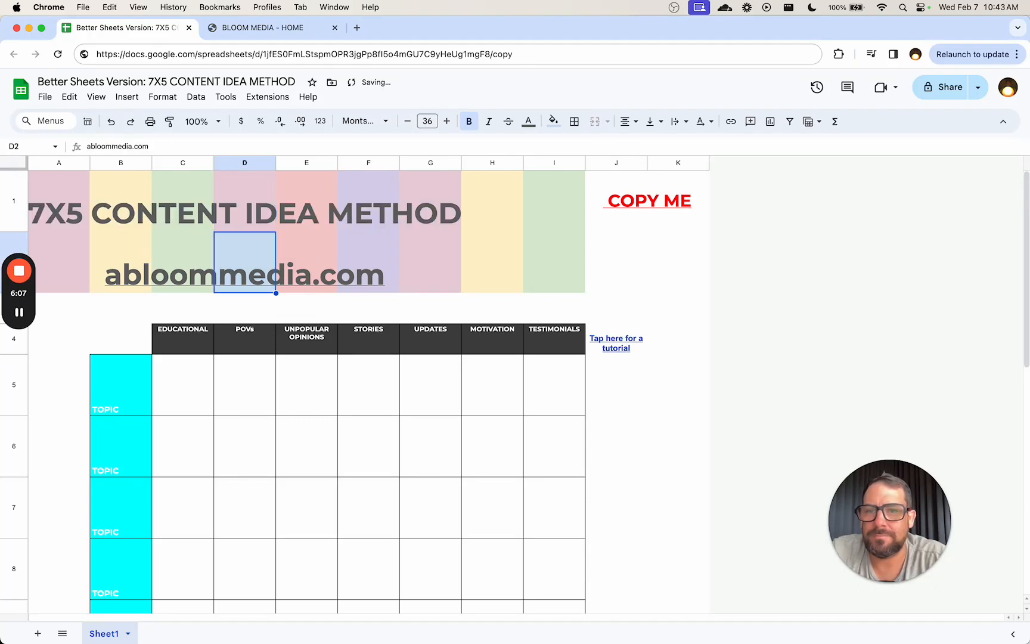
Start spelling the brand name across row 2 with a in A2 and b in B2
{"action": "key", "text": "Left"}
{"action": "key", "text": "Left"}
{"action": "key", "text": "Left"}
{"action": "key", "text": "Right"}
{"action": "type", "text": "b"}
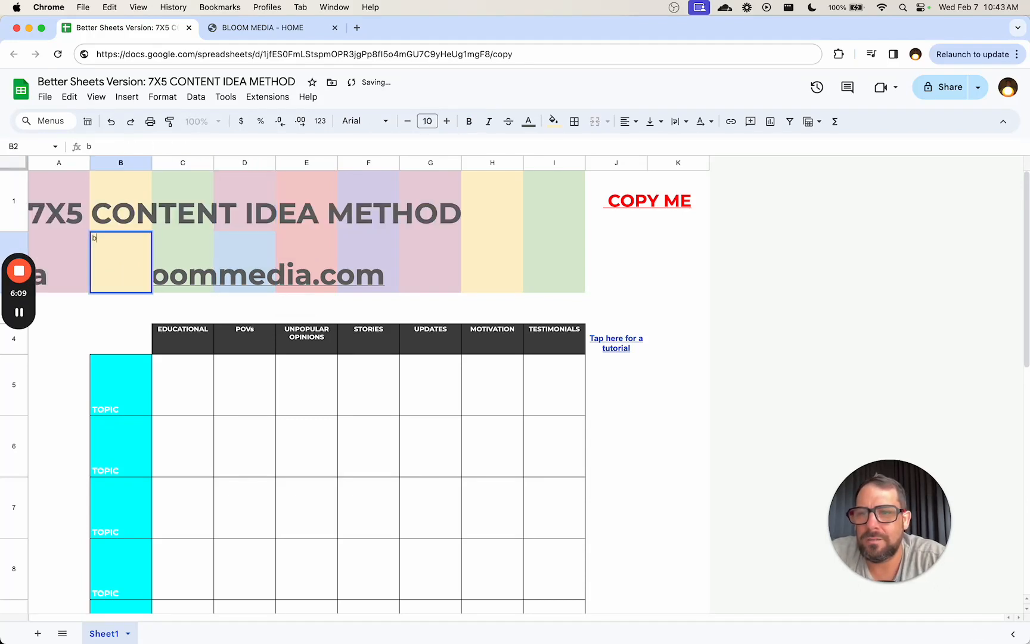
{"action": "key", "text": "Right"}
{"action": "key", "text": "Left"}
{"action": "key", "text": "Left"}
{"action": "key", "text": "super+c"}
{"action": "key", "text": "Right"}
{"action": "key", "text": "Left"}
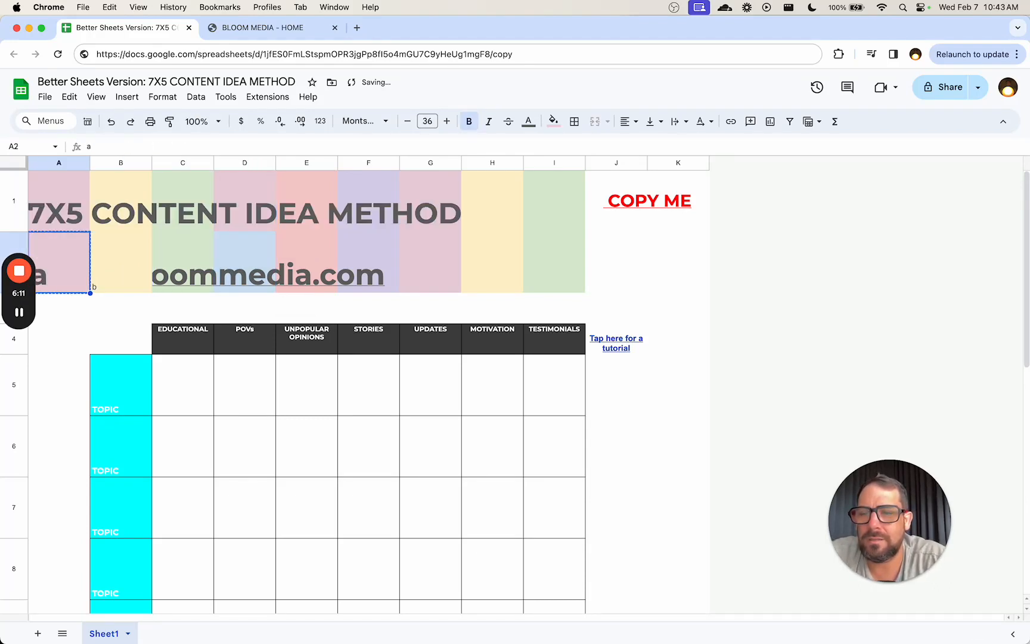
Format header cells A2:I2 with font size 36, dark gray text and bold
{"action": "left_click_drag", "start_coordinate": [78, 271], "coordinate": [582, 259]}
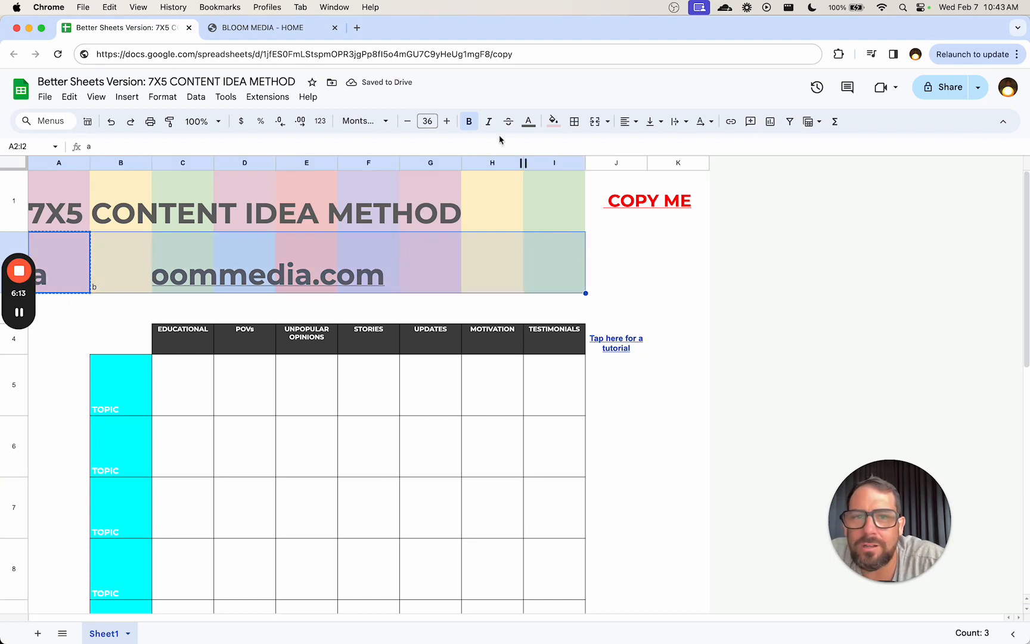
{"action": "left_click", "coordinate": [427, 121]}
{"action": "type", "text": "2"}
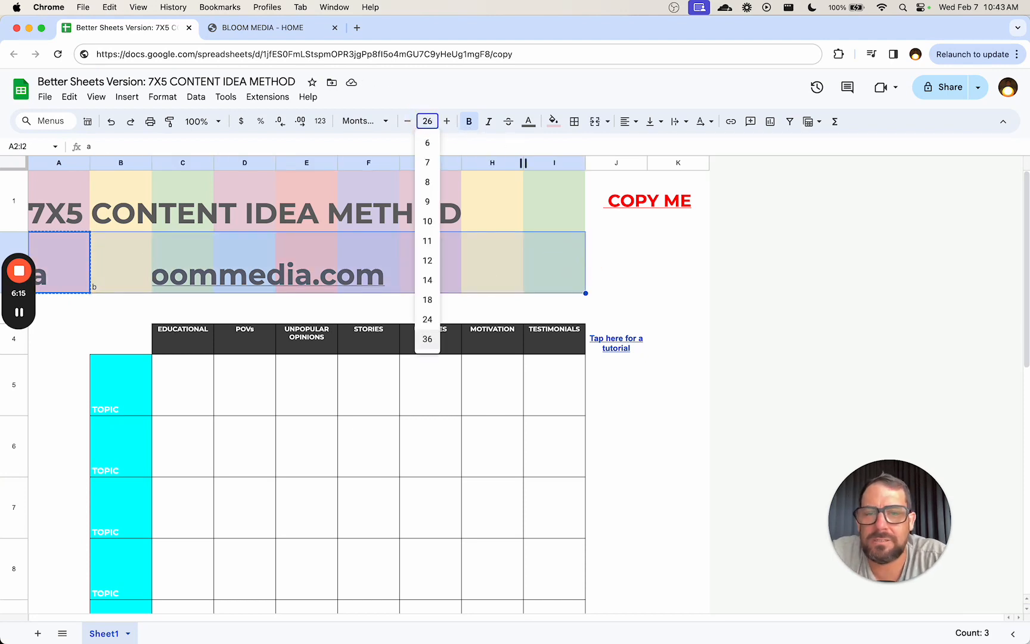
{"action": "type", "text": "6"}
{"action": "key", "text": "Return"}
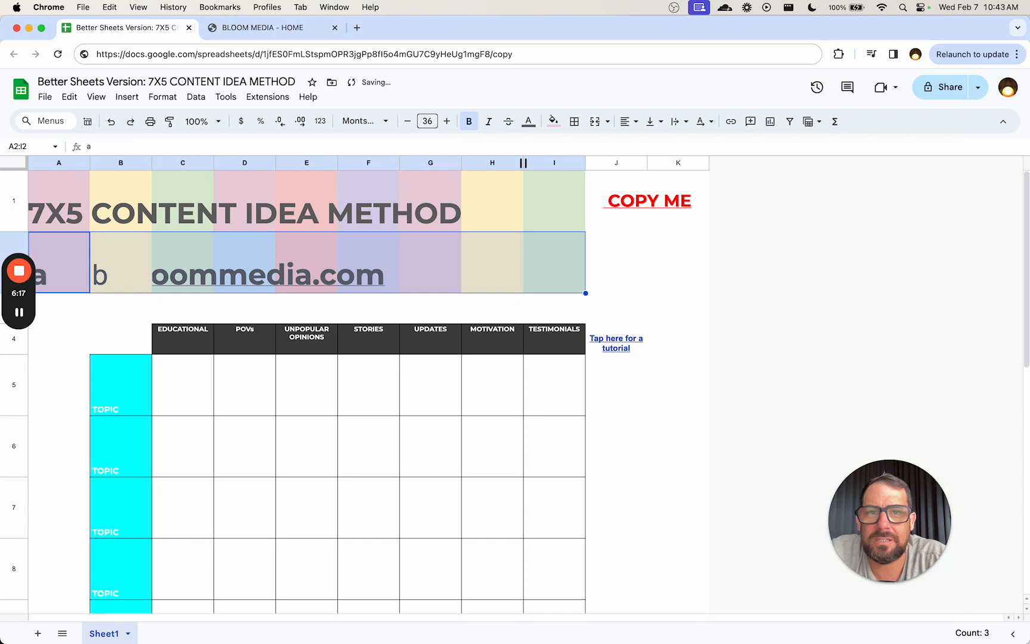
{"action": "left_click", "coordinate": [529, 121]}
{"action": "left_click", "coordinate": [545, 153]}
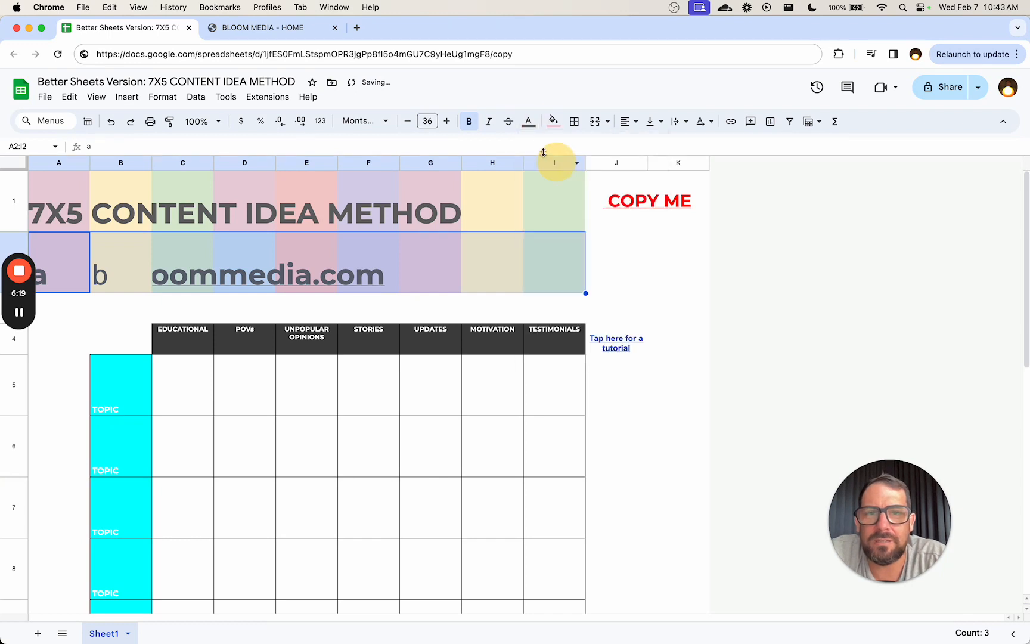
{"action": "left_click", "coordinate": [470, 121]}
Continue the brand name in row 2 with l in C2, o in D2 and o in E2
{"action": "left_click", "coordinate": [179, 265]}
{"action": "type", "text": "l"}
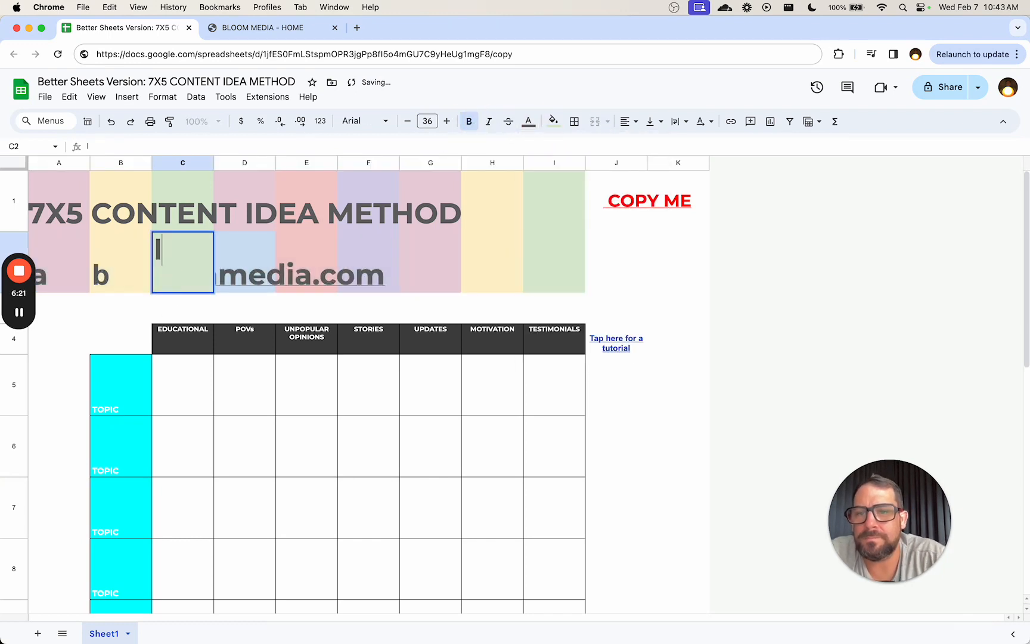
{"action": "key", "text": "Tab"}
{"action": "type", "text": "o"}
{"action": "key", "text": "Tab"}
{"action": "type", "text": "o"}
{"action": "key", "text": "Tab"}
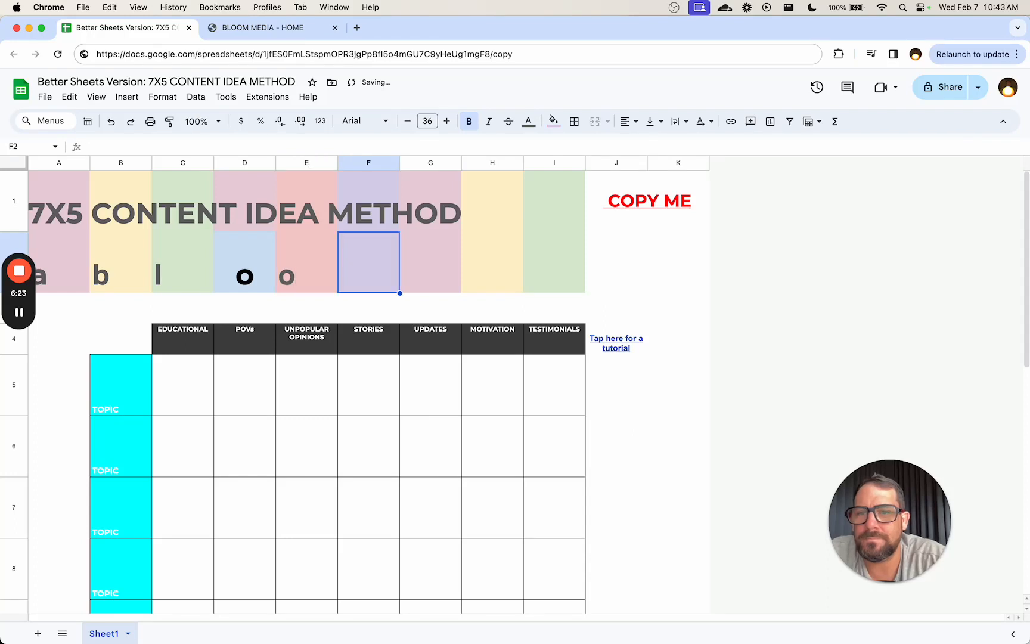
Paste cell D1 onto D2 to match its formatting and replace the pasted title with the letter o
{"action": "key", "text": "Left"}
{"action": "key", "text": "Left"}
{"action": "key", "text": "Up"}
{"action": "key", "text": "super+c"}
{"action": "key", "text": "Down"}
{"action": "key", "text": "super+v"}
{"action": "type", "text": "o"}
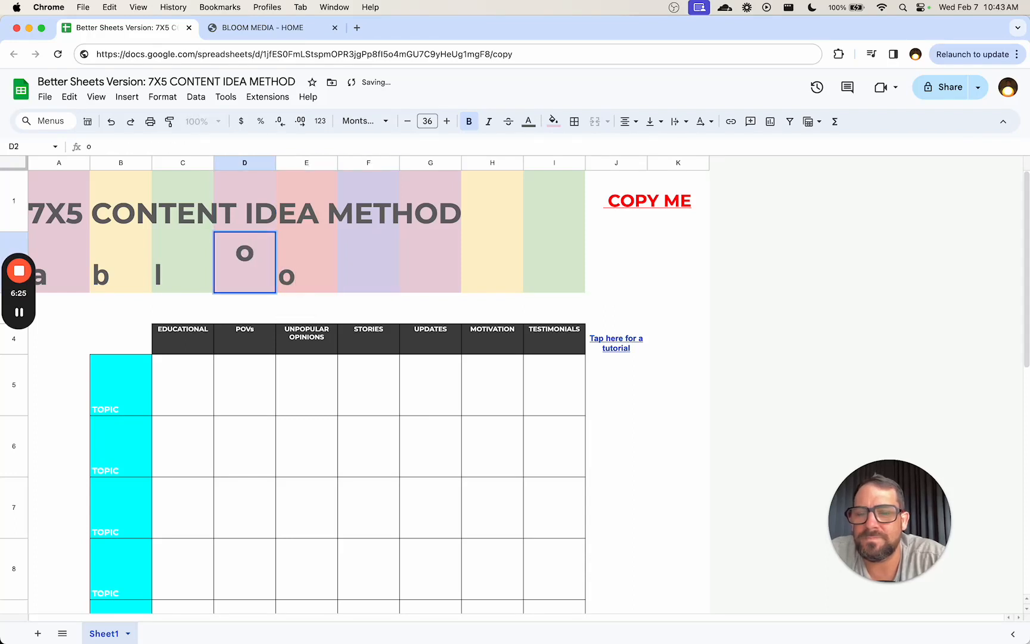
{"action": "key", "text": "Return"}
{"action": "key", "text": "Up"}
{"action": "key", "text": "Right"}
{"action": "key", "text": "Return"}
{"action": "key", "text": "Return"}
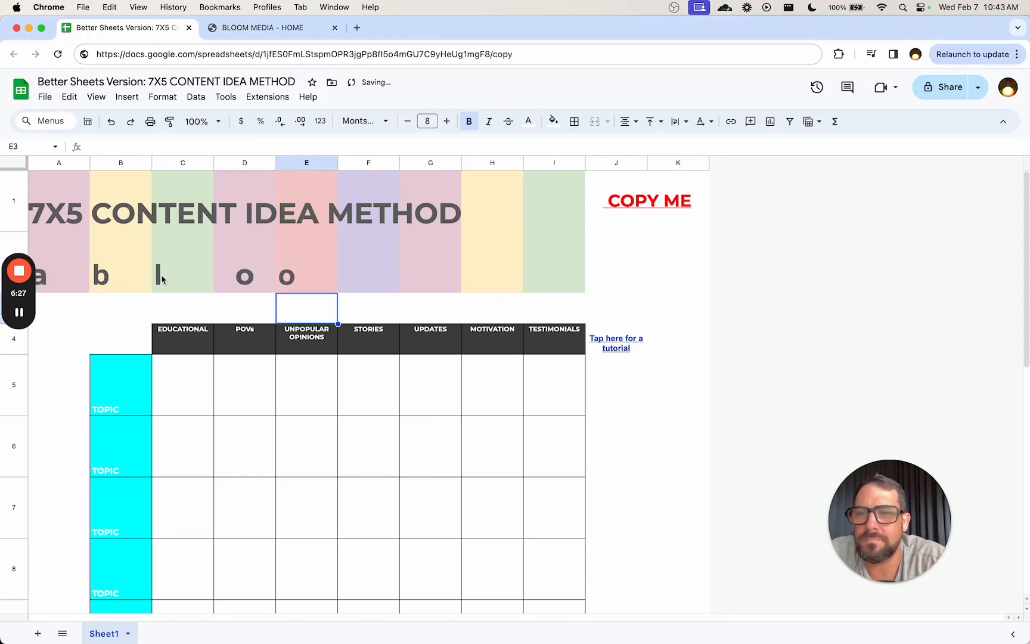
Try Quicksand on A2:I2, then set the range to Abril Fatface at font size 38
{"action": "left_click_drag", "start_coordinate": [81, 285], "coordinate": [557, 275]}
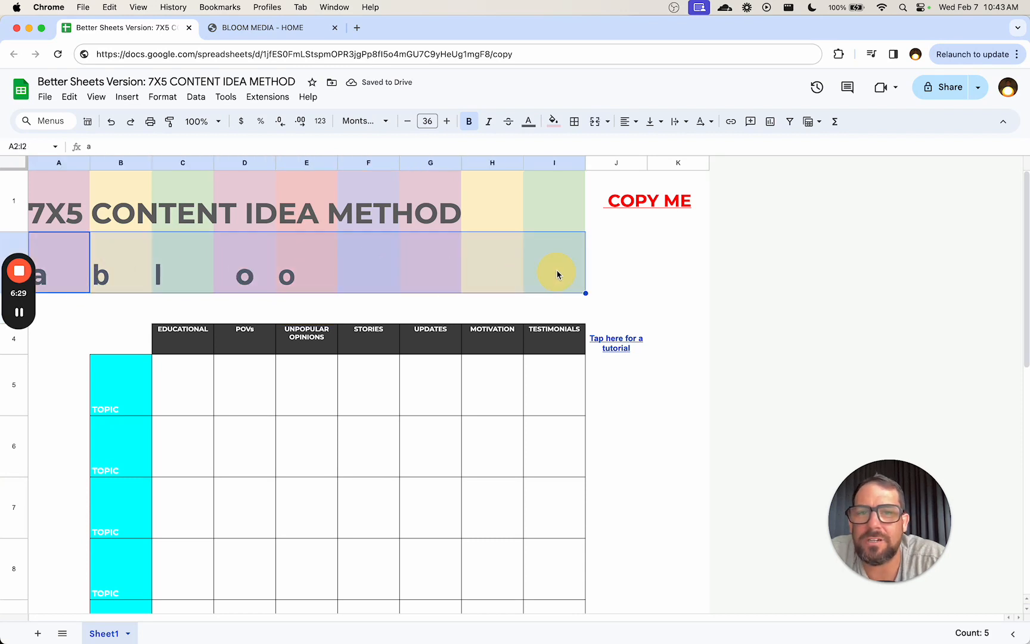
{"action": "left_click", "coordinate": [363, 121]}
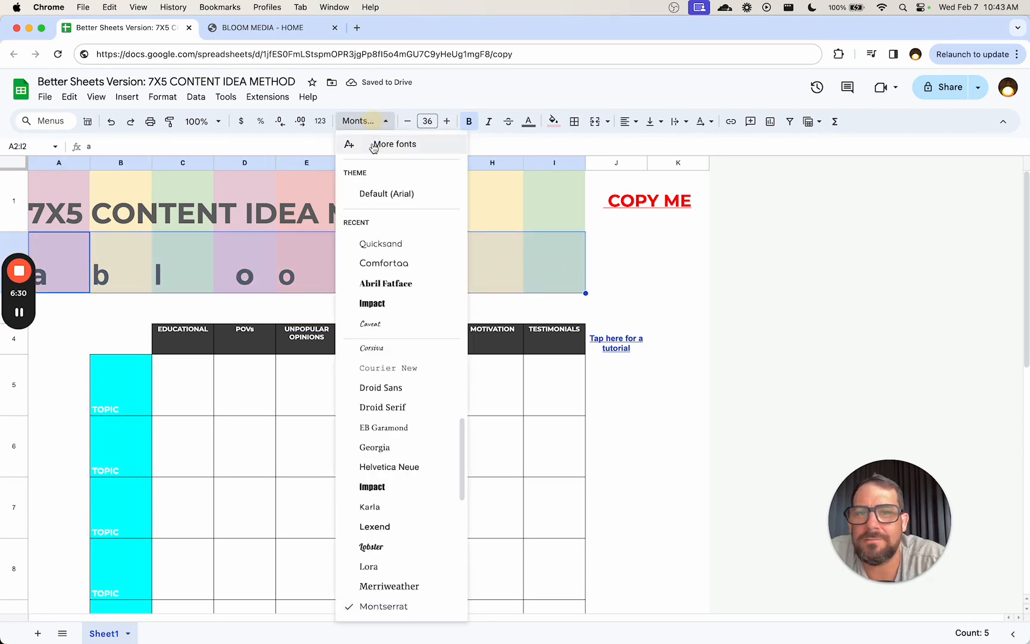
{"action": "left_click", "coordinate": [394, 245]}
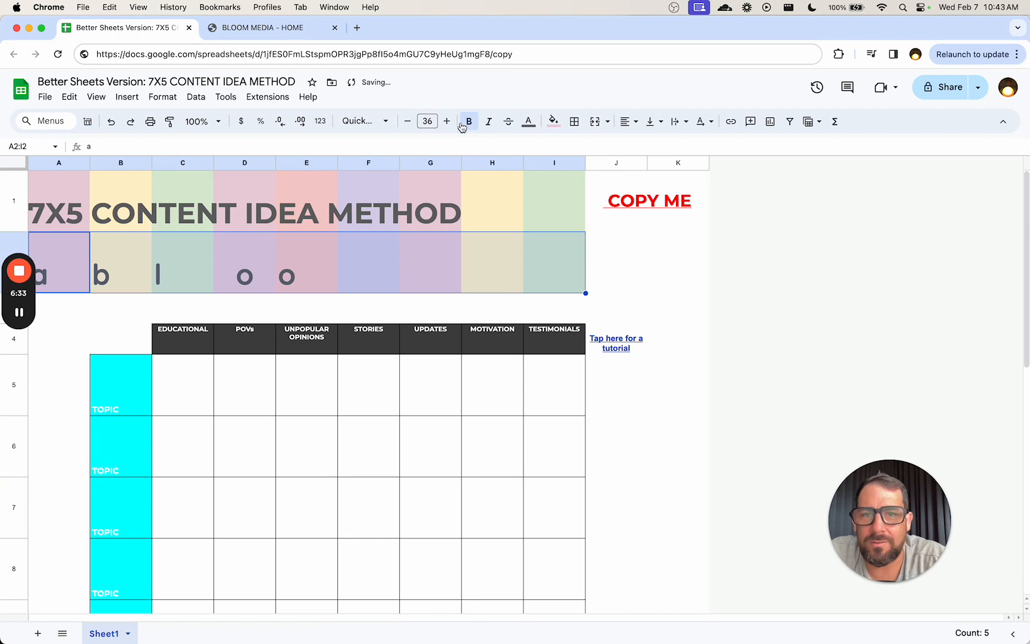
{"action": "left_click", "coordinate": [365, 121]}
{"action": "left_click", "coordinate": [382, 276]}
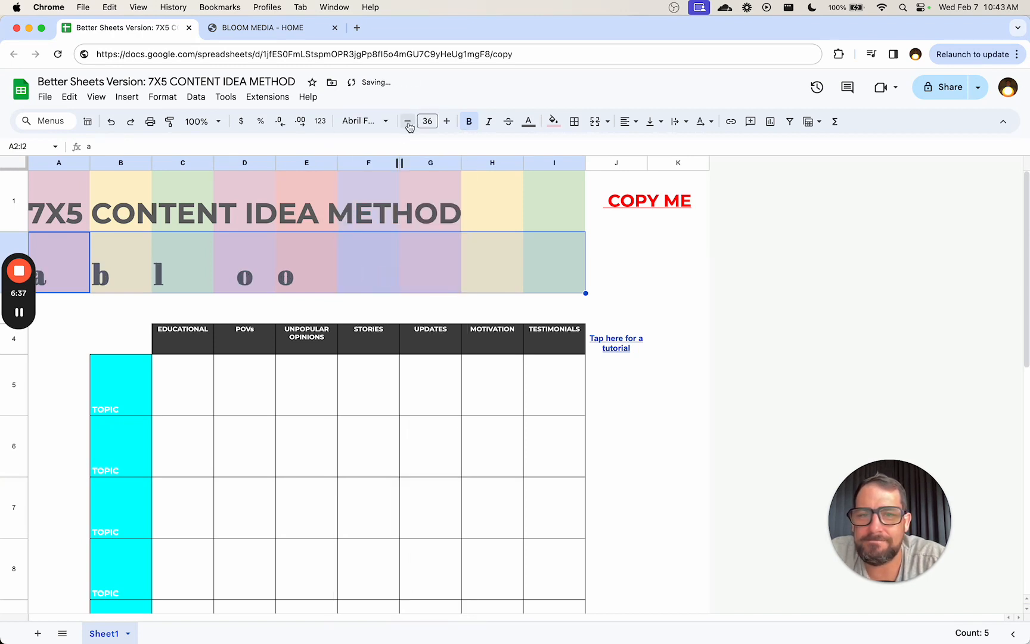
{"action": "left_click", "coordinate": [447, 121]}
{"action": "left_click", "coordinate": [447, 121]}
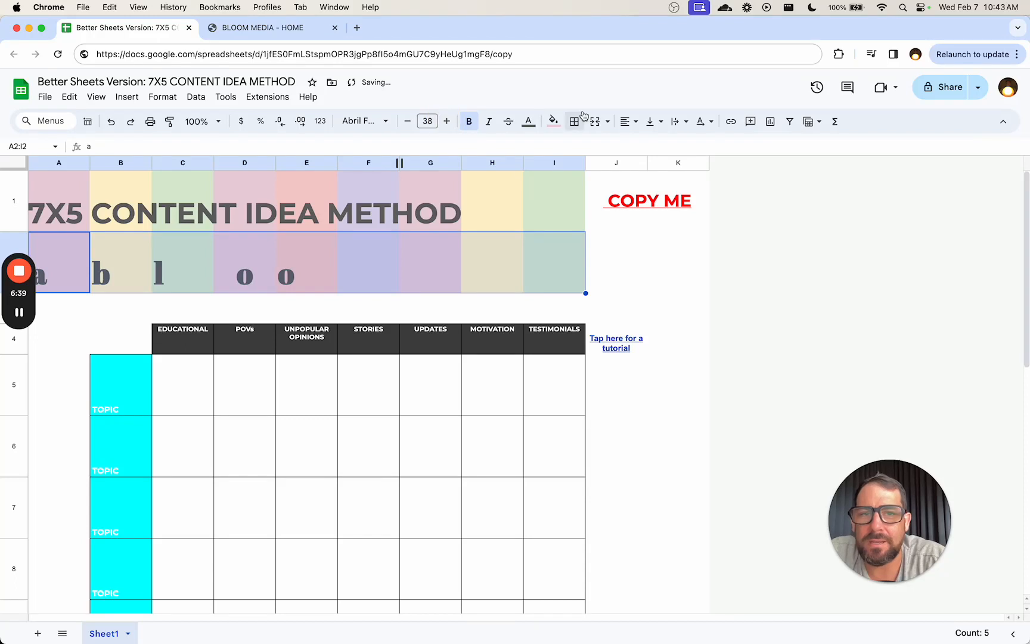
Centre the letters in A2:I2 horizontally and align them to the middle vertically
{"action": "left_click", "coordinate": [625, 122]}
{"action": "left_click", "coordinate": [649, 146]}
{"action": "left_click", "coordinate": [655, 121]}
{"action": "left_click", "coordinate": [678, 145]}
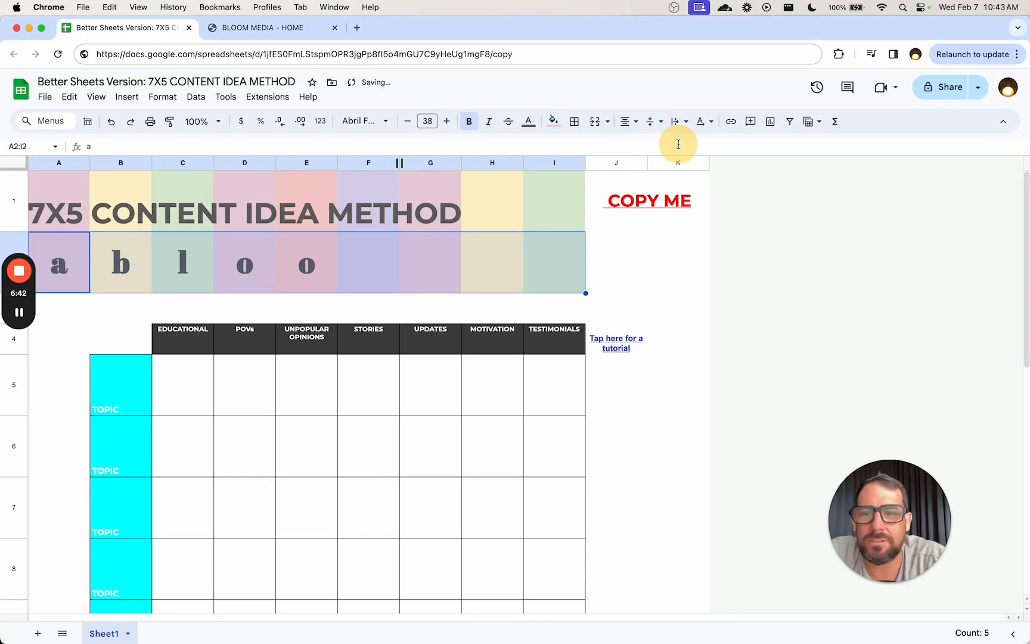
Complete the brand name with the letter m in F2 and insert a new row above row 2
{"action": "left_click", "coordinate": [350, 288]}
{"action": "type", "text": "m"}
{"action": "key", "text": "Tab"}
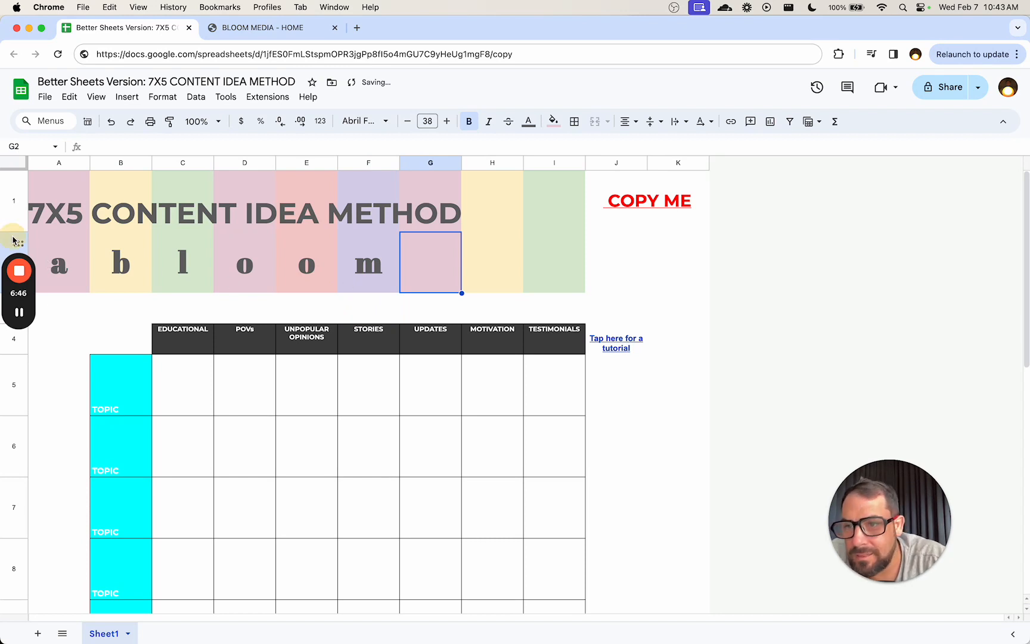
{"action": "right_click", "coordinate": [15, 266]}
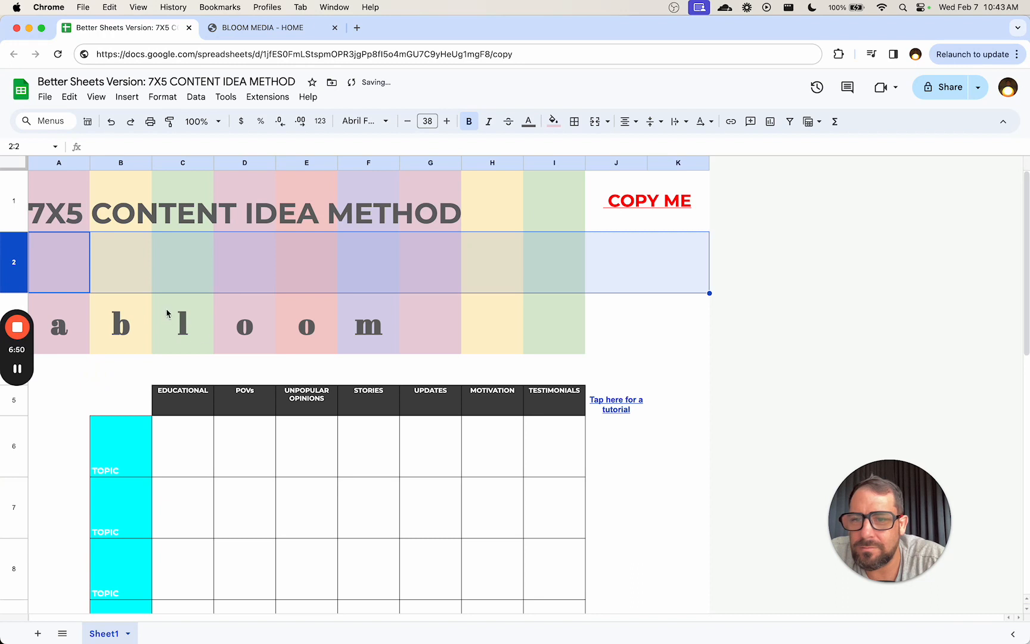
Copy the letters in A3:F3 into the new row 2 starting at A2
{"action": "left_click", "coordinate": [99, 322]}
{"action": "left_click_drag", "start_coordinate": [70, 322], "coordinate": [413, 322]}
{"action": "key", "text": "super+c"}
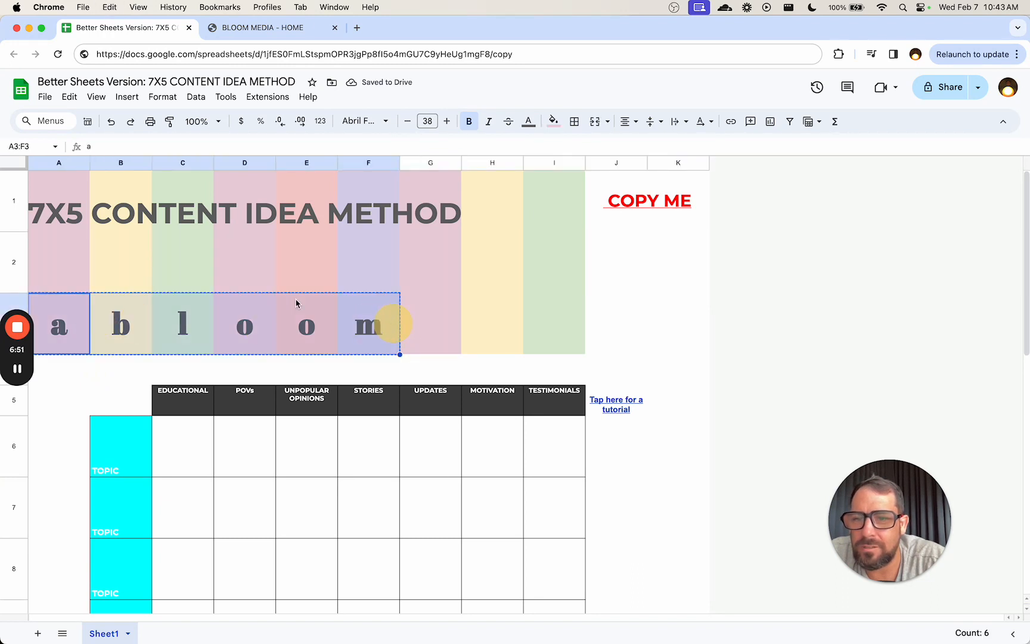
{"action": "left_click", "coordinate": [83, 272]}
{"action": "key", "text": "super+v"}
Spell media across B3:F3, one letter per cell, and clear the letter in A3
{"action": "left_click", "coordinate": [120, 322]}
{"action": "type", "text": "m"}
{"action": "key", "text": "Tab"}
{"action": "type", "text": "e"}
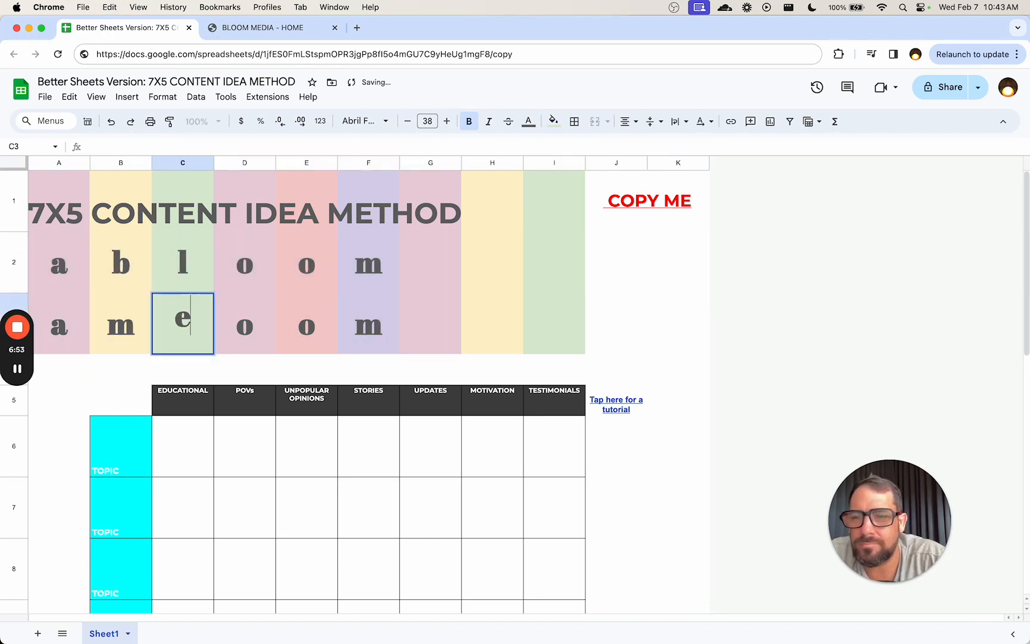
{"action": "key", "text": "Tab"}
{"action": "type", "text": "d"}
{"action": "key", "text": "Tab"}
{"action": "type", "text": "i"}
{"action": "key", "text": "Tab"}
{"action": "type", "text": "a"}
{"action": "key", "text": "Tab"}
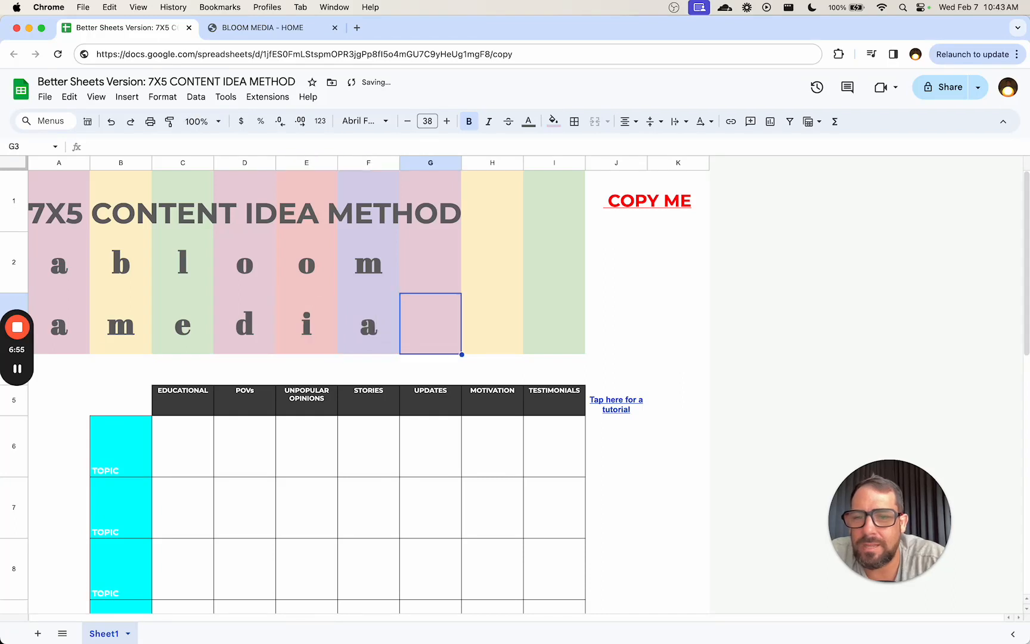
{"action": "left_click", "coordinate": [69, 316]}
{"action": "key", "text": "Delete"}
Shrink rows 2 and 3 together so the two words sit closer while their letters still fit
{"action": "left_click_drag", "start_coordinate": [14, 261], "coordinate": [17, 294]}
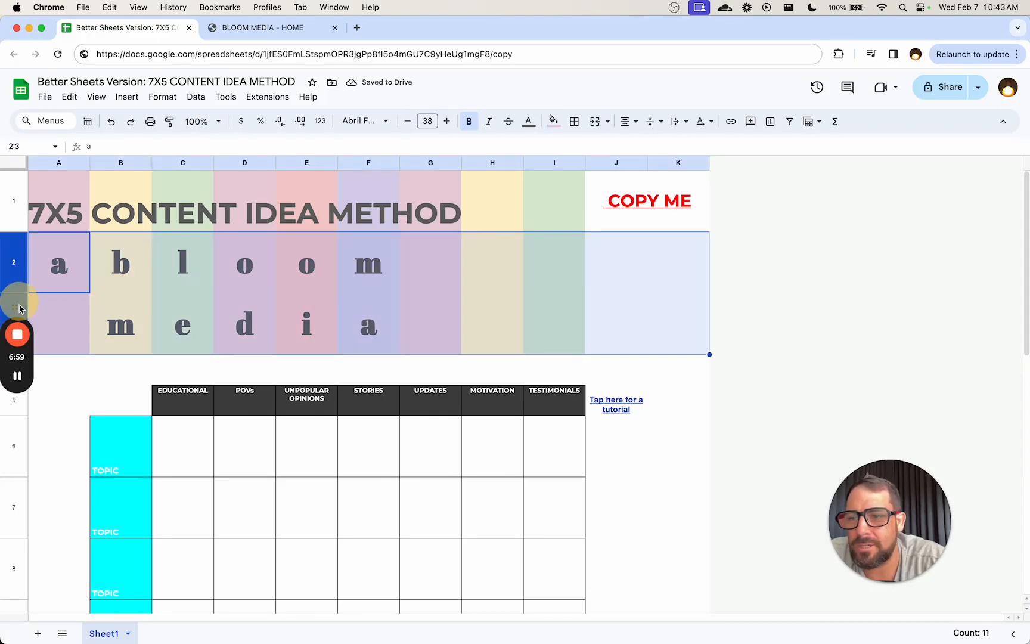
{"action": "left_click_drag", "start_coordinate": [15, 292], "coordinate": [15, 257]}
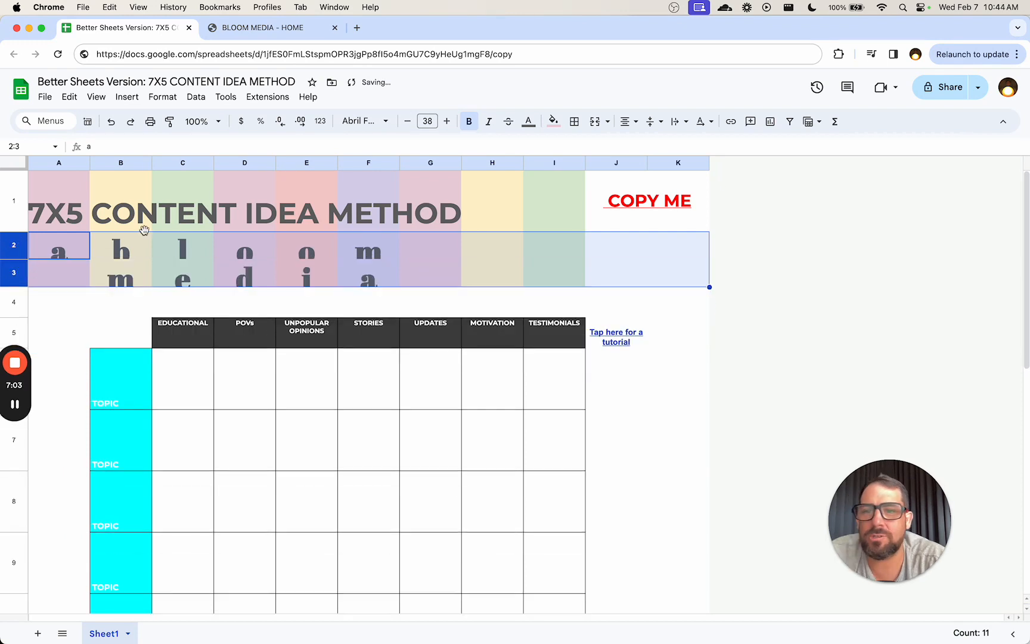
{"action": "key", "text": "super+z"}
{"action": "left_click", "coordinate": [157, 263]}
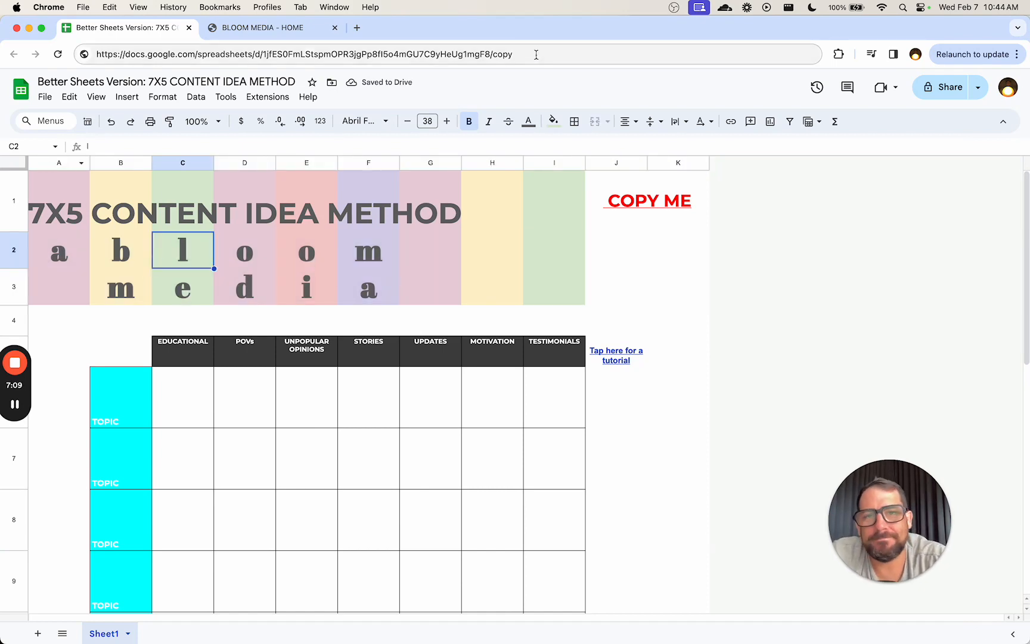
Check the logo on the Abloom Media website and review the TikTok Growth Club promotional text below the grid in A14
{"action": "left_click", "coordinate": [260, 30]}
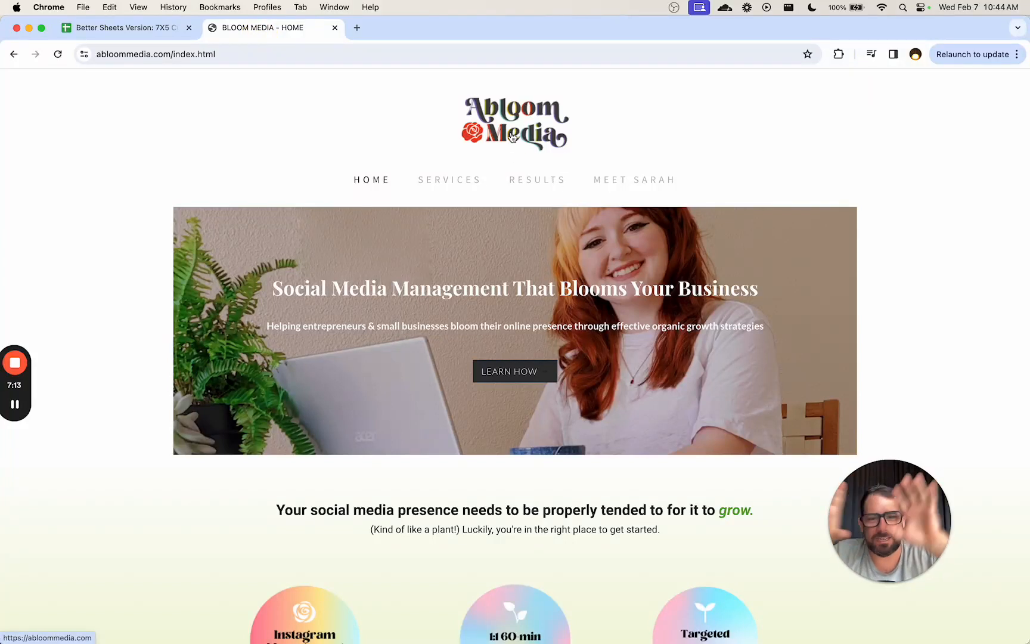
{"action": "left_click", "coordinate": [100, 28]}
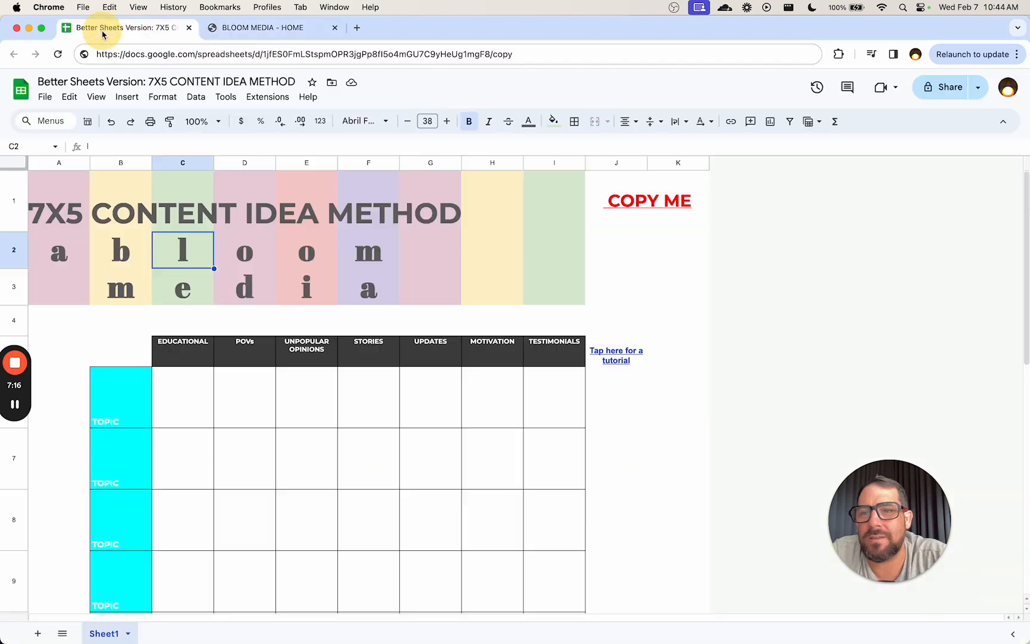
{"action": "left_click", "coordinate": [122, 414]}
{"action": "scroll", "coordinate": [122, 414], "scroll_direction": "down", "scroll_amount": 10}
{"action": "scroll", "coordinate": [122, 413], "scroll_direction": "up", "scroll_amount": 10}
{"action": "scroll", "coordinate": [122, 414], "scroll_direction": "down", "scroll_amount": 10}
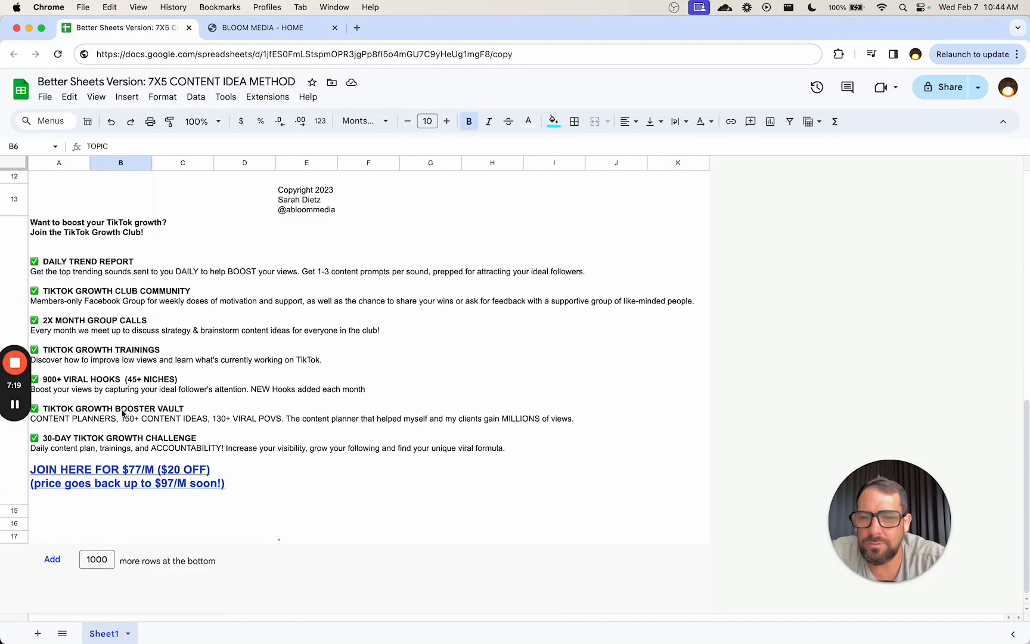
{"action": "left_click", "coordinate": [166, 257]}
{"action": "left_click", "coordinate": [100, 220]}
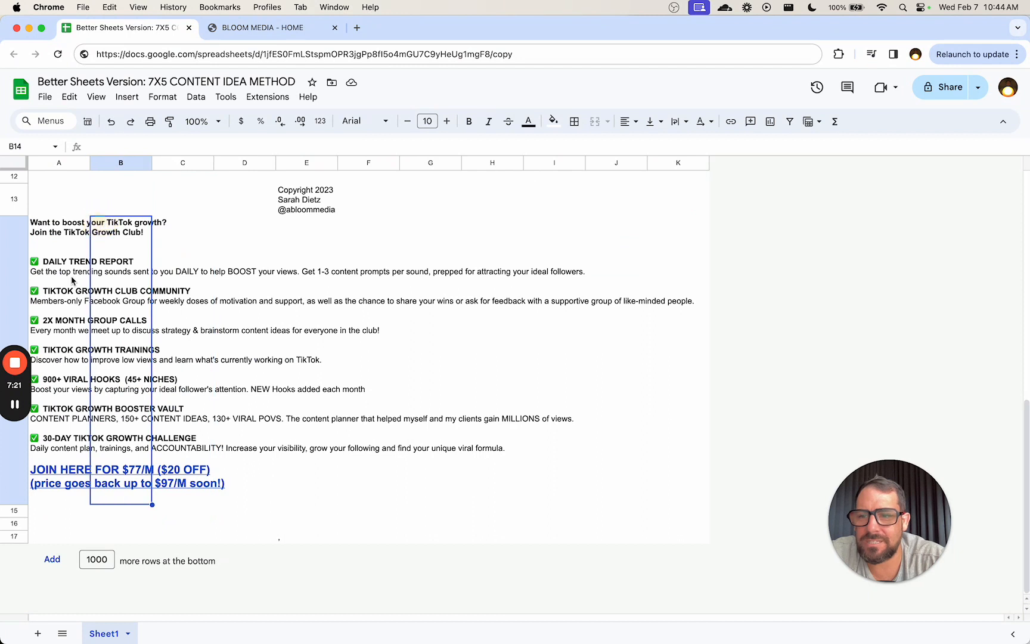
{"action": "left_click", "coordinate": [59, 279]}
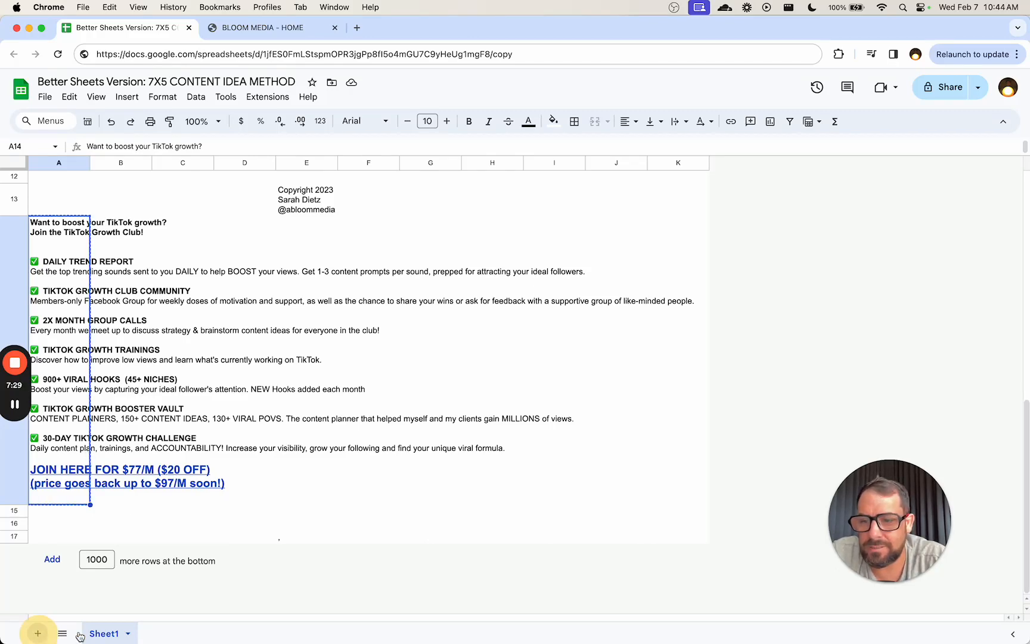
Add a blank sheet, and duplicate Sheet1 as a sheet named ABOUT
{"action": "left_click", "coordinate": [38, 633]}
{"action": "left_click", "coordinate": [127, 635]}
{"action": "right_click", "coordinate": [105, 632]}
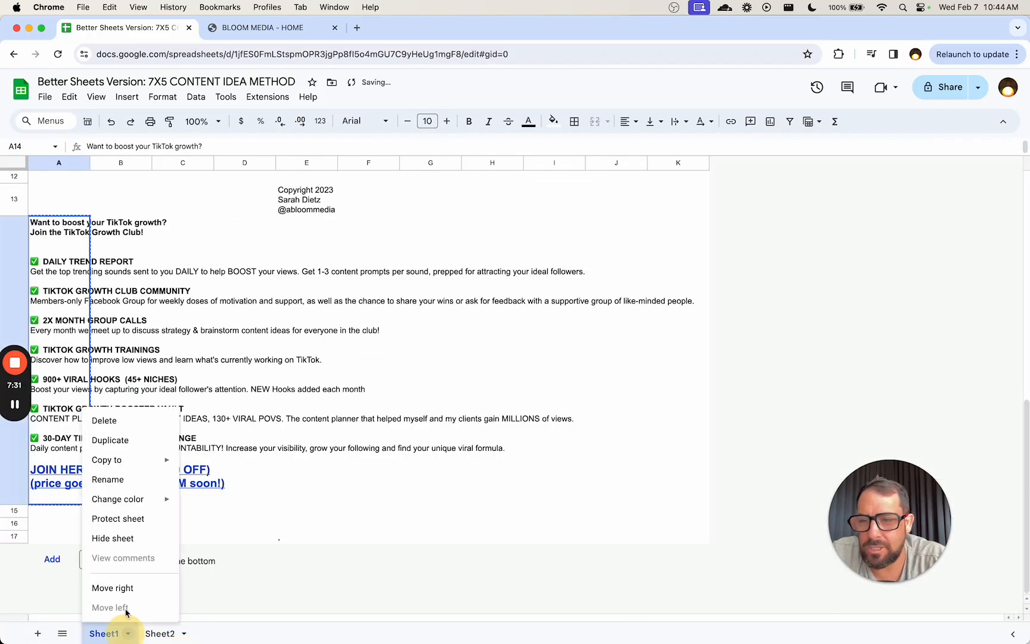
{"action": "left_click", "coordinate": [110, 440]}
{"action": "double_click", "coordinate": [173, 633]}
{"action": "type", "text": "ABOUT"}
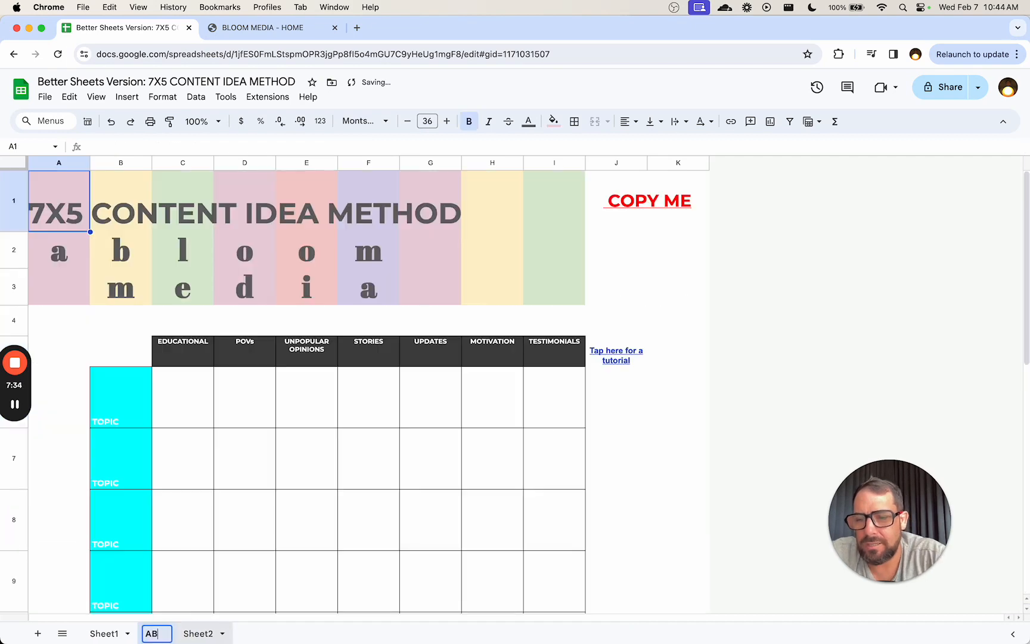
{"action": "key", "text": "Return"}
Delete the blank Sheet2 from the spreadsheet
{"action": "left_click", "coordinate": [217, 633]}
{"action": "left_click", "coordinate": [242, 633]}
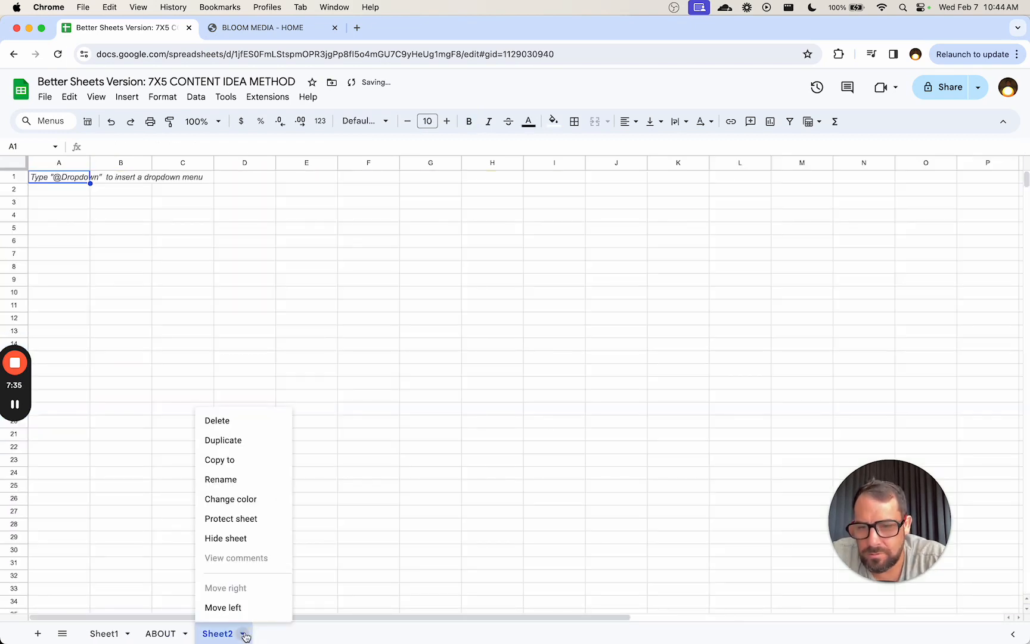
{"action": "left_click", "coordinate": [239, 425]}
{"action": "left_click", "coordinate": [651, 379]}
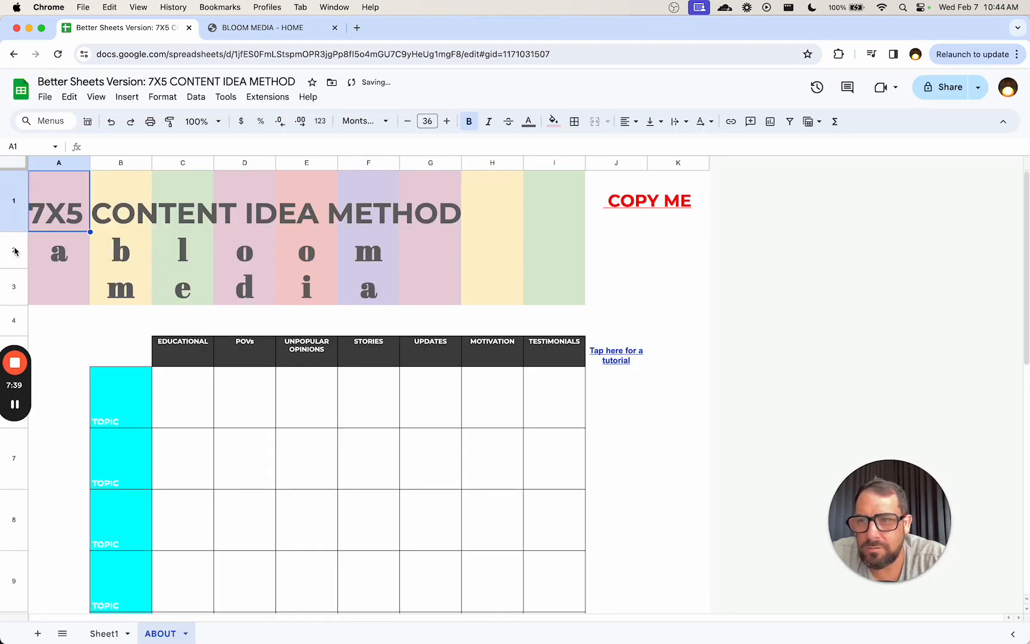
Delete rows 4 to 11 containing the content grid from the ABOUT sheet
{"action": "left_click_drag", "start_coordinate": [15, 321], "coordinate": [15, 605]}
{"action": "right_click", "coordinate": [18, 265]}
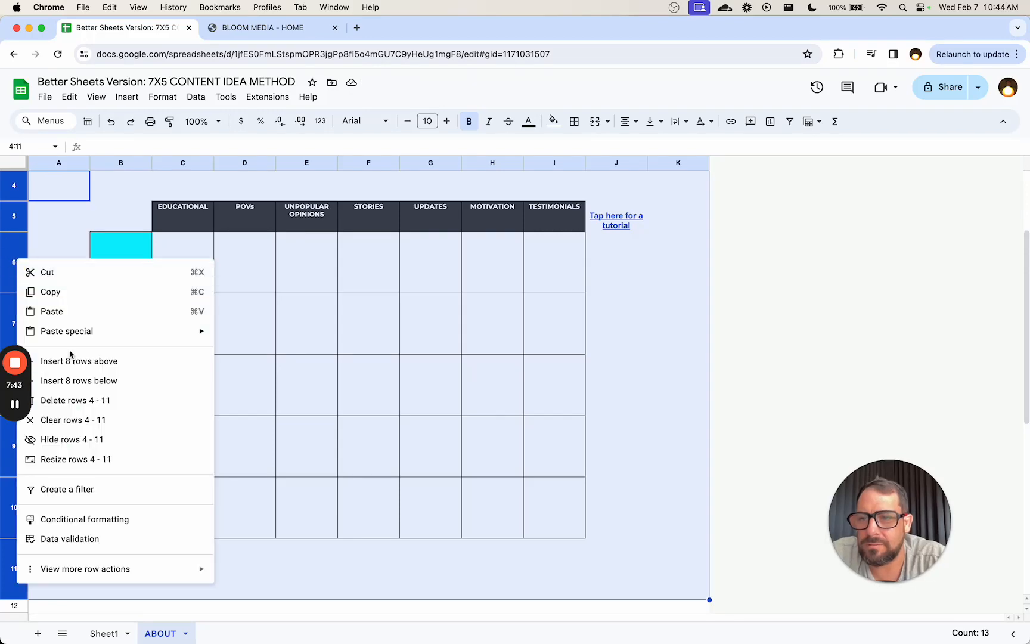
{"action": "left_click", "coordinate": [76, 400]}
{"action": "left_click", "coordinate": [255, 234]}
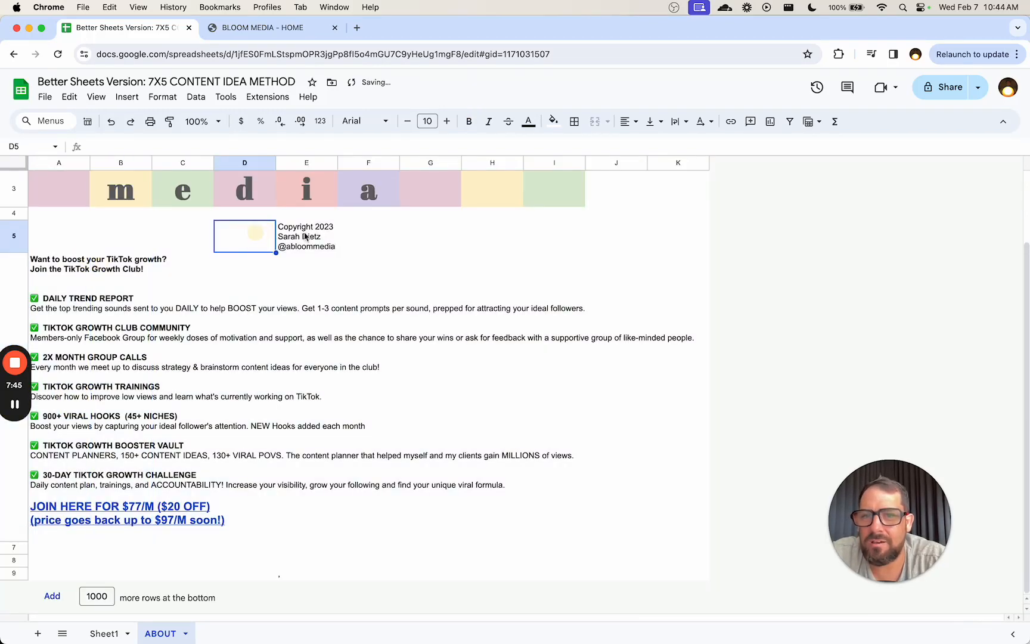
{"action": "left_click", "coordinate": [304, 236]}
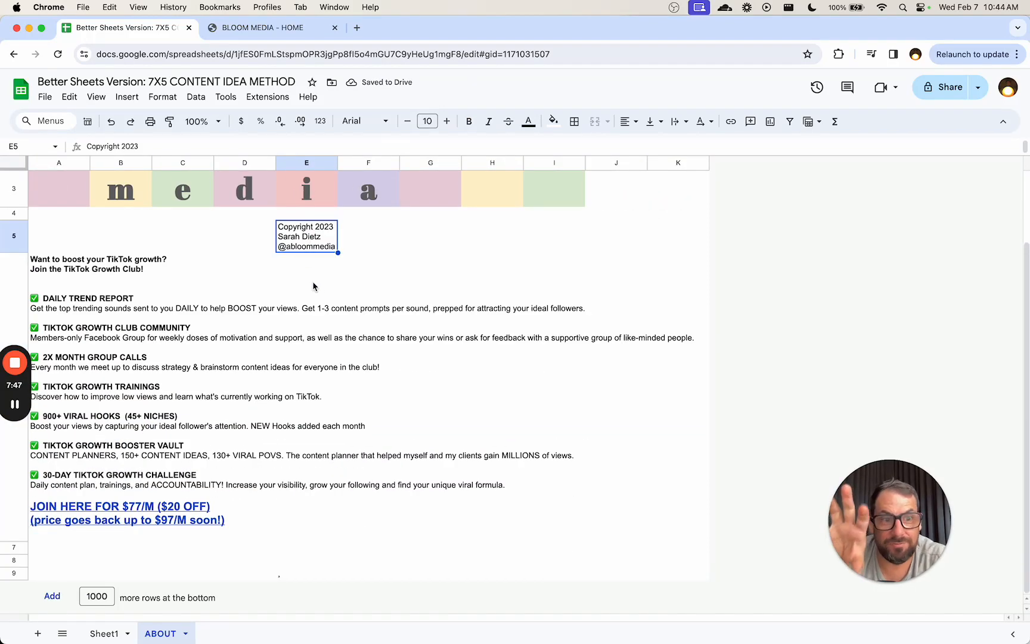
Move the TikTok Growth Club promotional text from A6 to B6 on the ABOUT sheet
{"action": "left_click", "coordinate": [110, 312]}
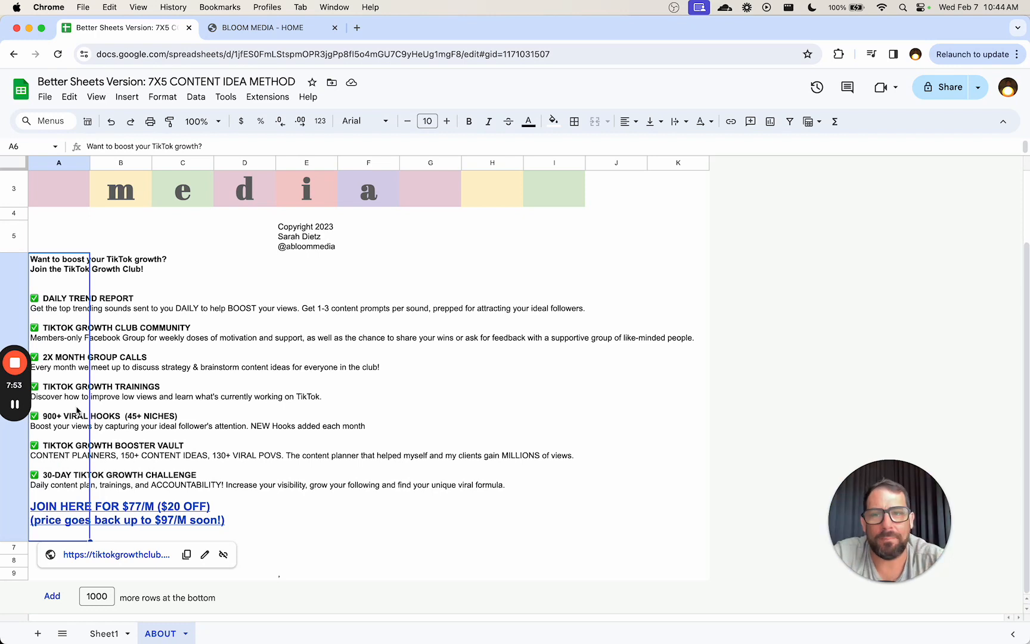
{"action": "key", "text": "super+x"}
{"action": "key", "text": "Right"}
{"action": "key", "text": "super+v"}
{"action": "key", "text": "Left"}
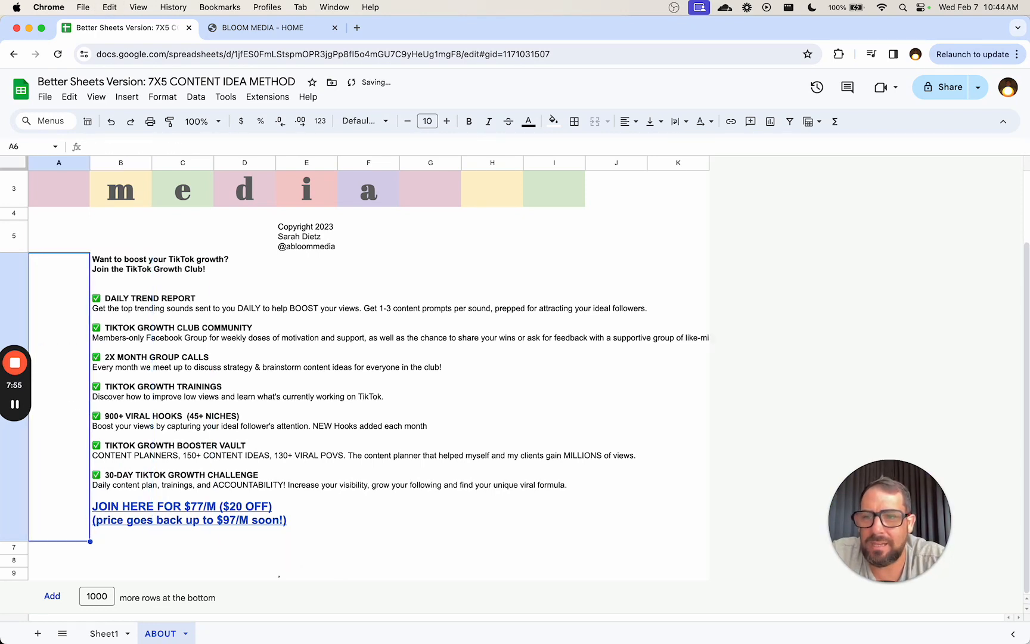
{"action": "key", "text": "Up"}
{"action": "left_click", "coordinate": [122, 428]}
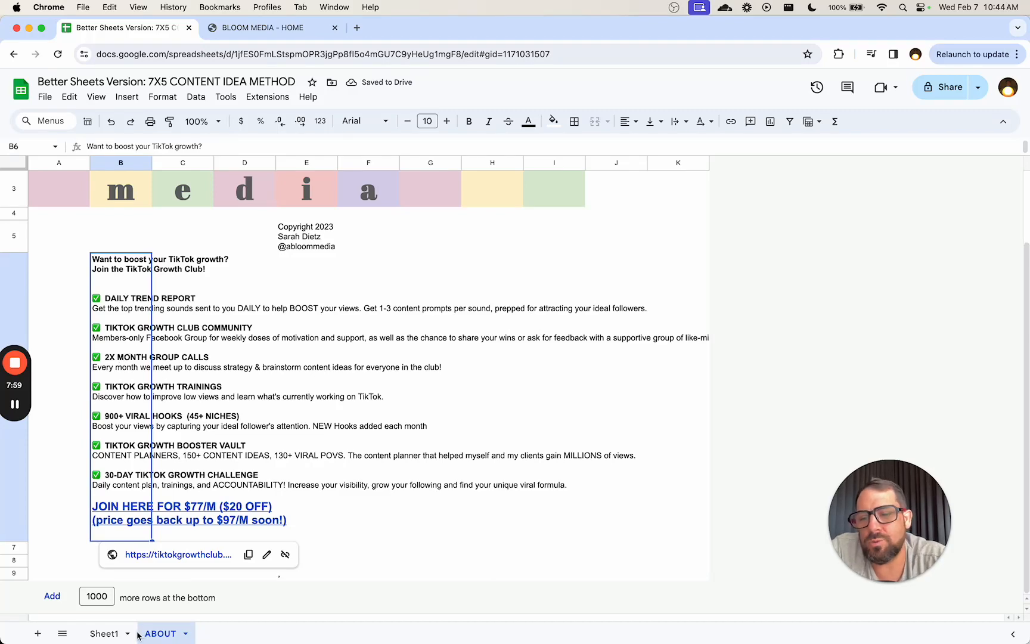
Return to Sheet1 and view the fill colour options for the topic cells B6:B10
{"action": "left_click", "coordinate": [105, 633]}
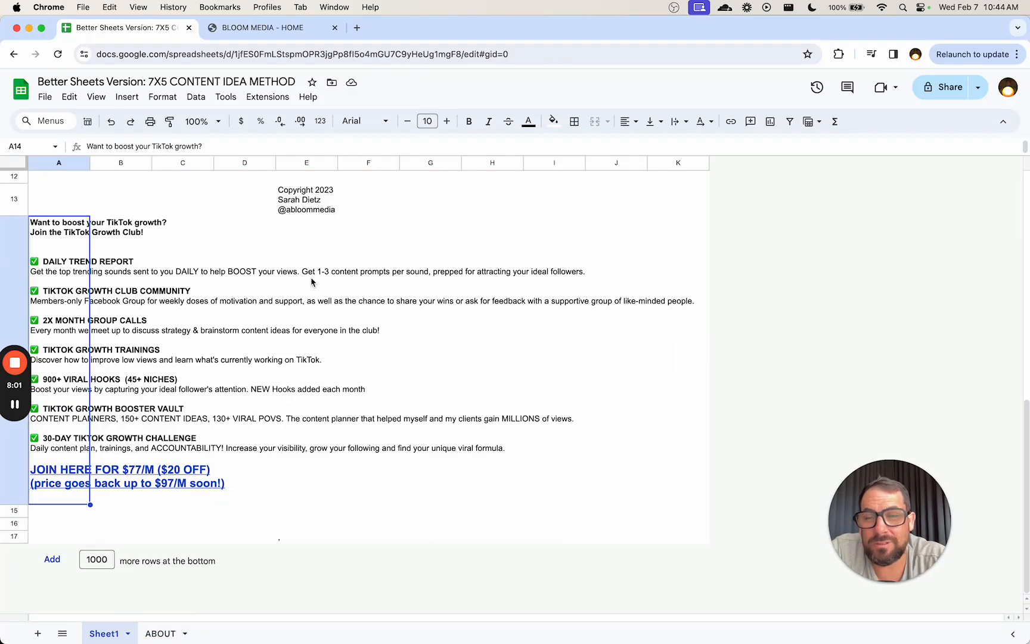
{"action": "scroll", "coordinate": [200, 451], "scroll_direction": "up", "scroll_amount": 5}
{"action": "left_click", "coordinate": [140, 420]}
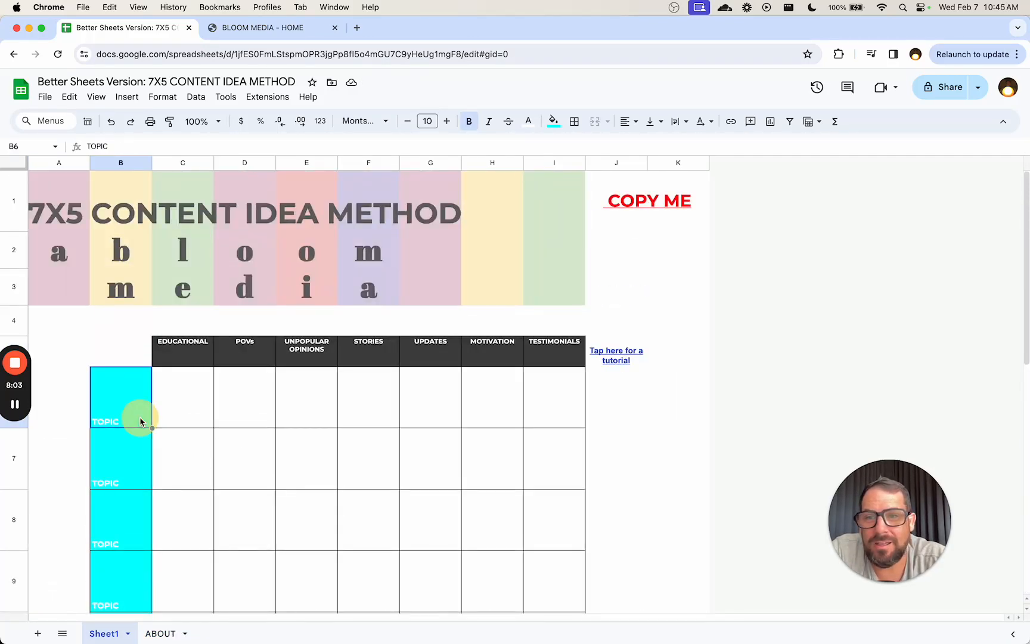
{"action": "scroll", "coordinate": [140, 421], "scroll_direction": "down", "scroll_amount": 2}
{"action": "left_click_drag", "start_coordinate": [120, 287], "coordinate": [129, 497]}
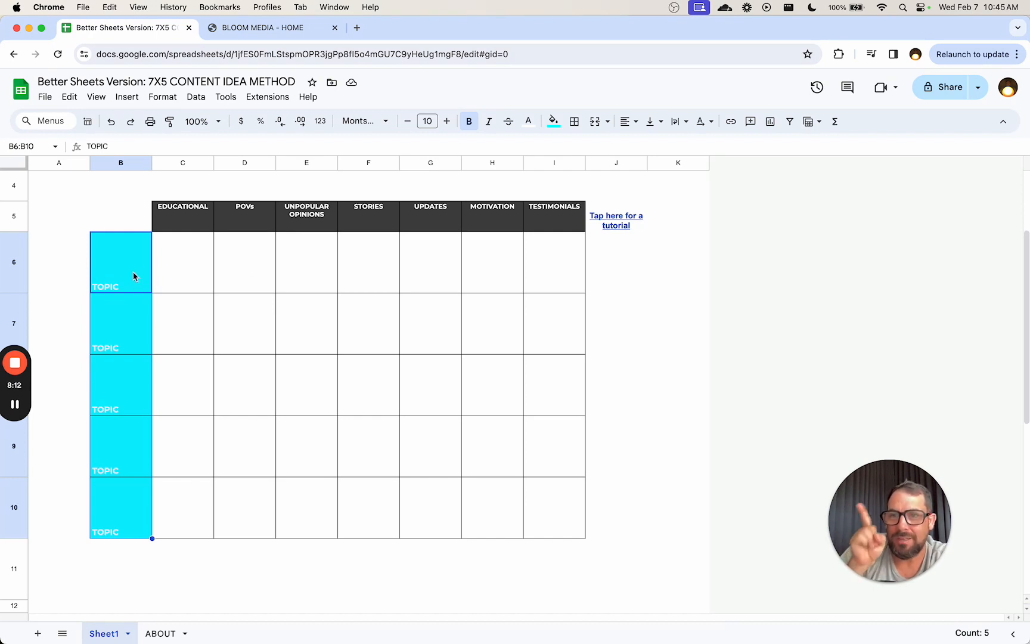
{"action": "left_click", "coordinate": [554, 122]}
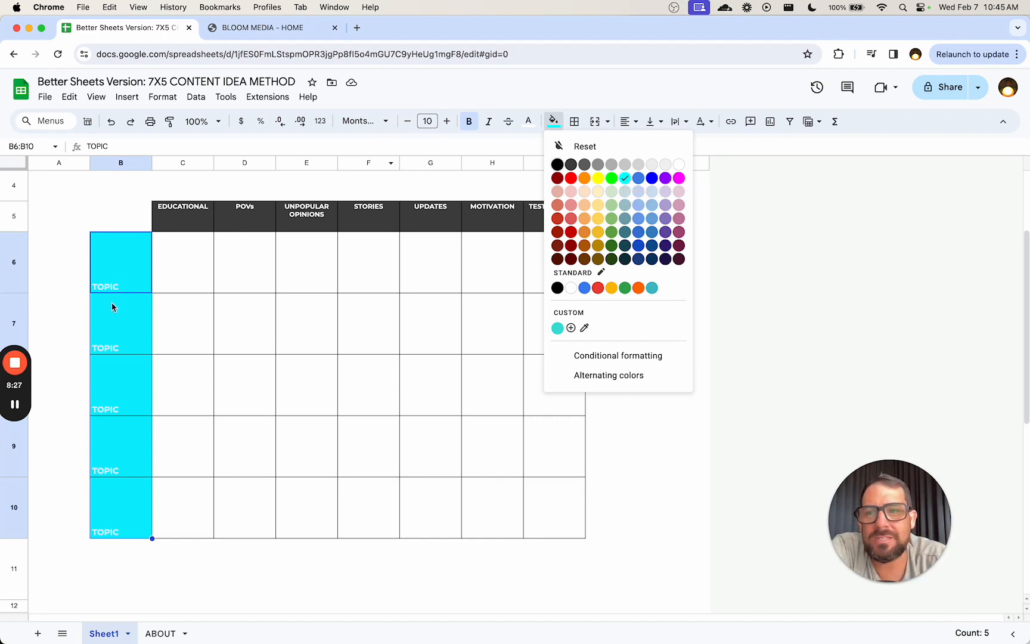
{"action": "left_click", "coordinate": [112, 277]}
Make the topic labels in B6:B10 black and centre them horizontally and vertically
{"action": "left_click_drag", "start_coordinate": [113, 275], "coordinate": [111, 500]}
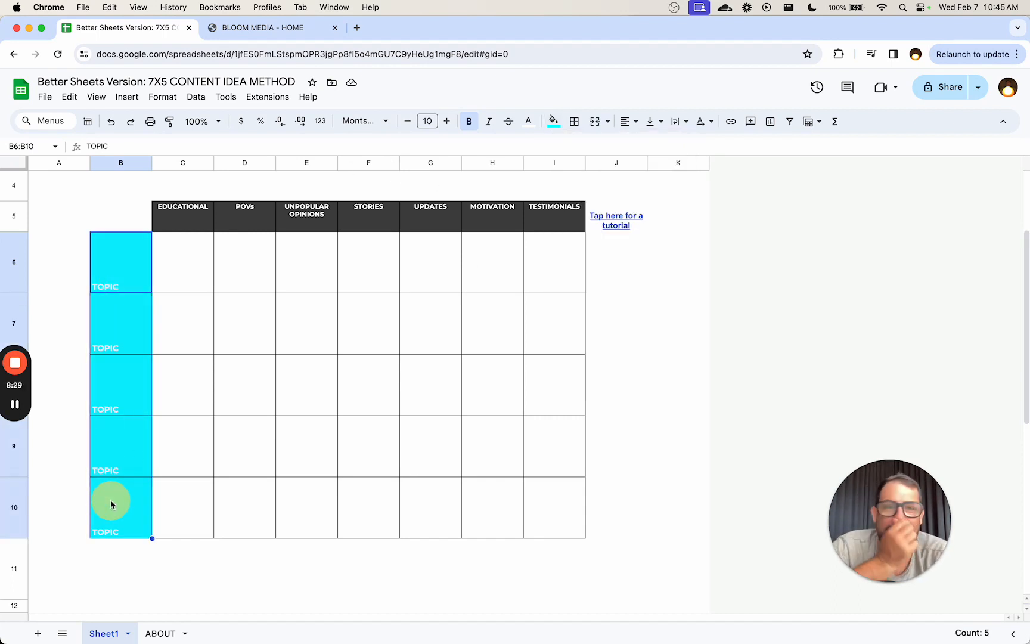
{"action": "left_click", "coordinate": [529, 121]}
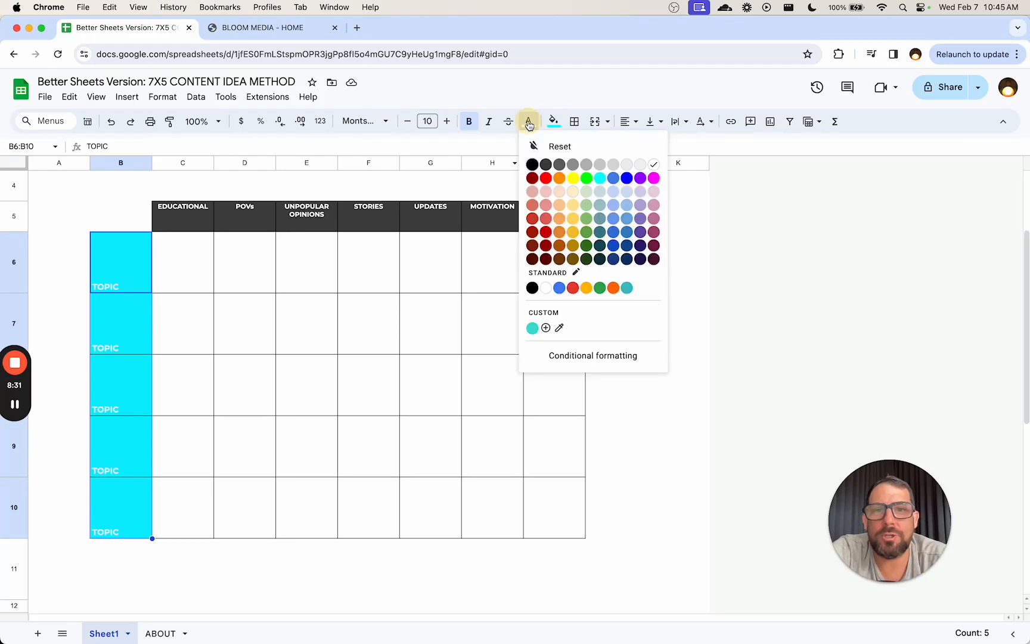
{"action": "left_click", "coordinate": [532, 165]}
{"action": "left_click", "coordinate": [630, 121]}
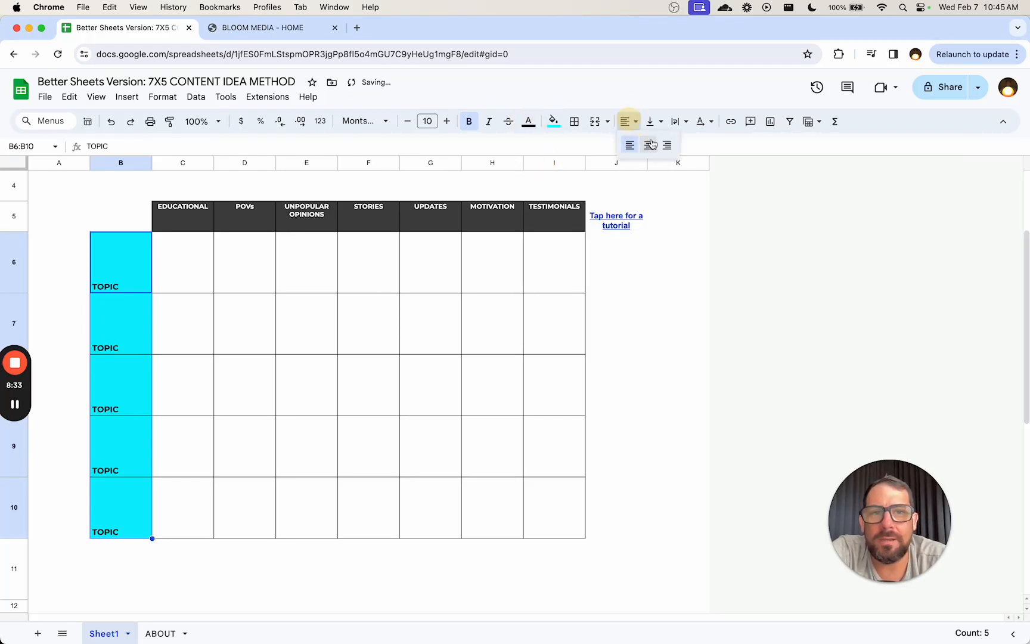
{"action": "left_click", "coordinate": [651, 145]}
{"action": "left_click", "coordinate": [653, 122]}
{"action": "left_click", "coordinate": [673, 145]}
{"action": "scroll", "coordinate": [257, 329], "scroll_direction": "up", "scroll_amount": 2}
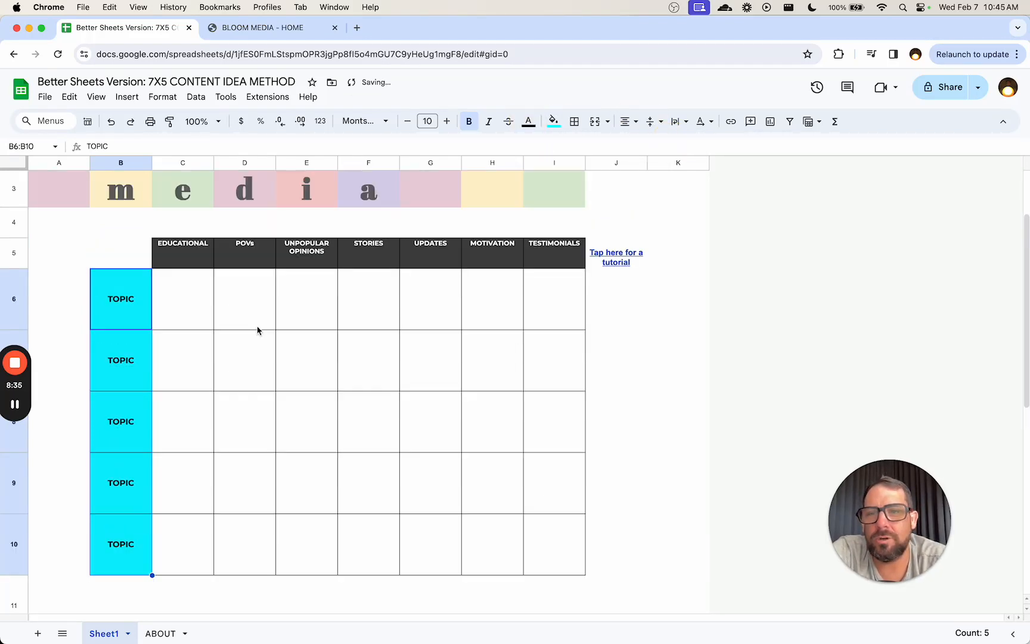
{"action": "left_click", "coordinate": [143, 350]}
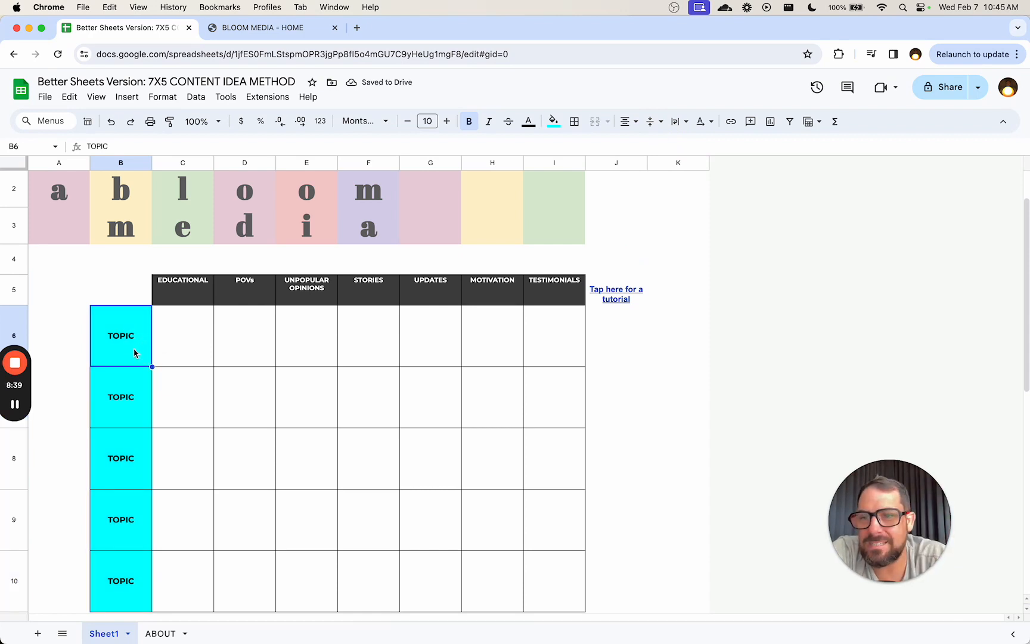
Align the category headings in C5:I5 to the bottom of their cells
{"action": "left_click_drag", "start_coordinate": [179, 282], "coordinate": [557, 291]}
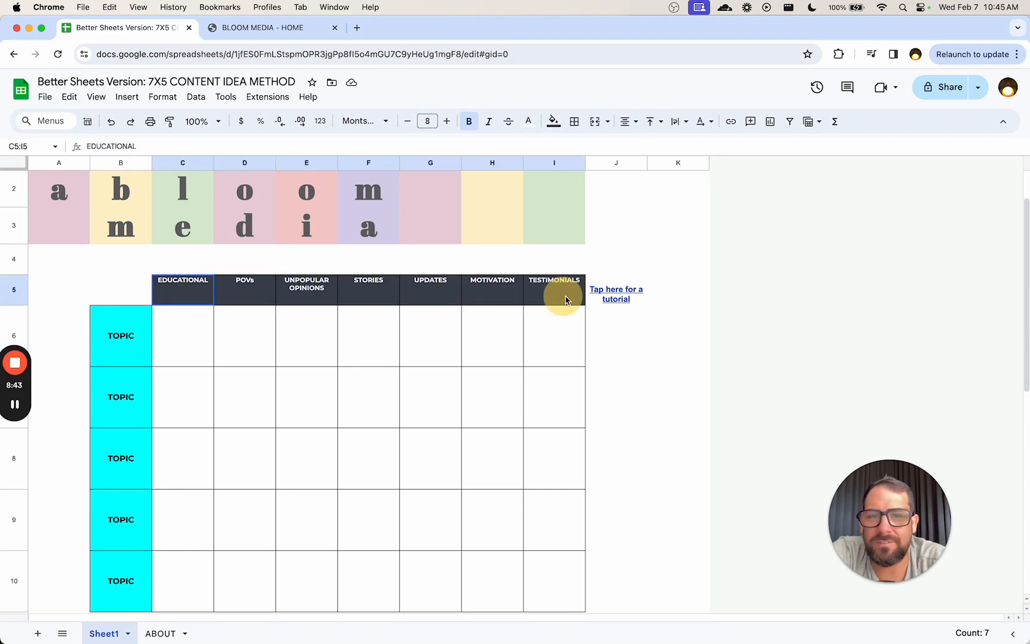
{"action": "left_click", "coordinate": [654, 120]}
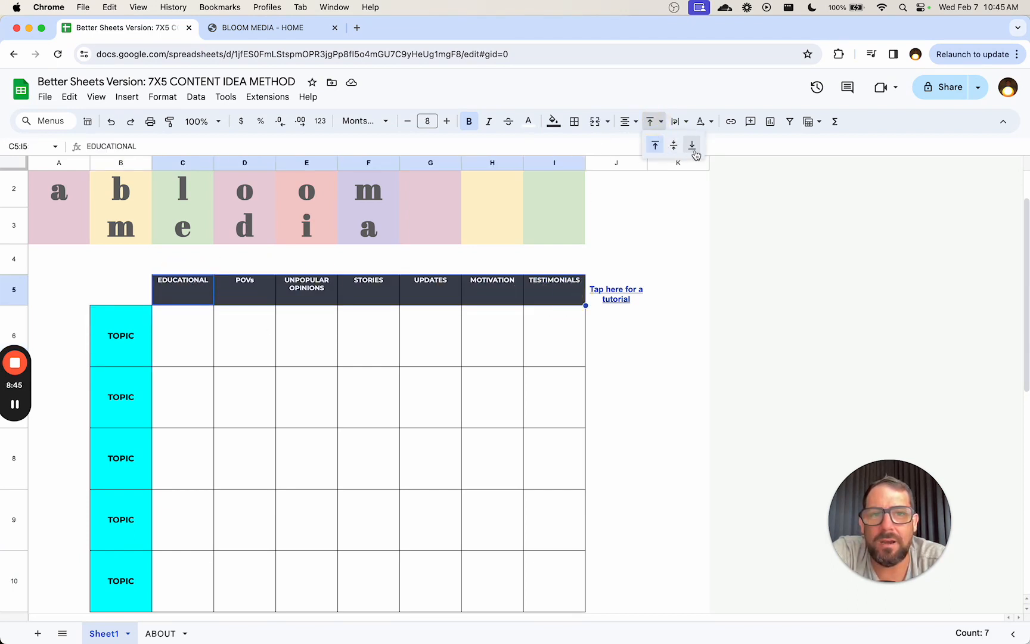
{"action": "left_click", "coordinate": [691, 145]}
{"action": "left_click", "coordinate": [280, 325]}
{"action": "left_click", "coordinate": [191, 340]}
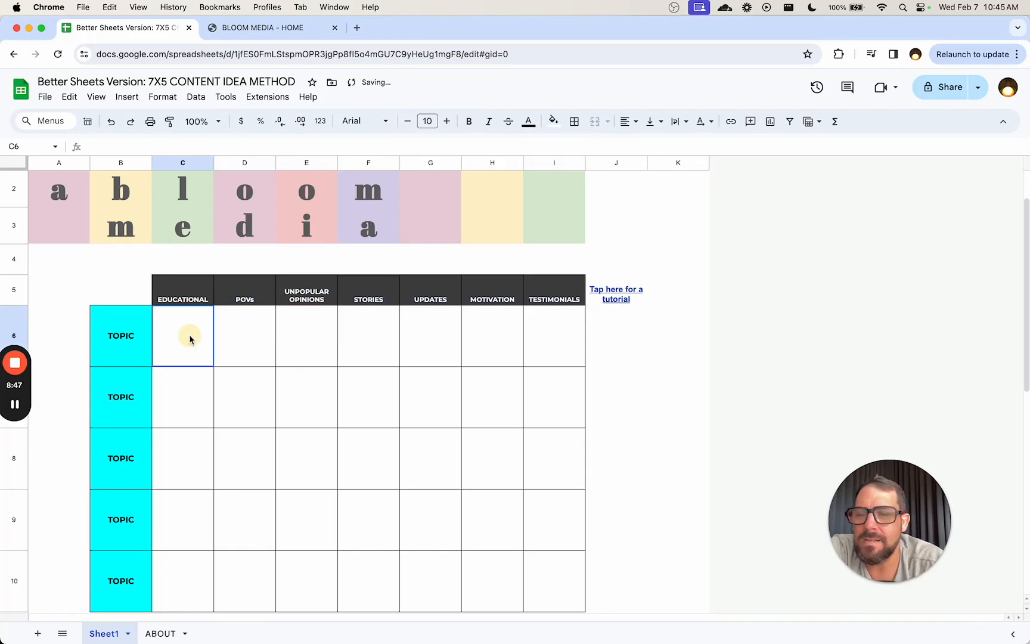
{"action": "left_click", "coordinate": [607, 288]}
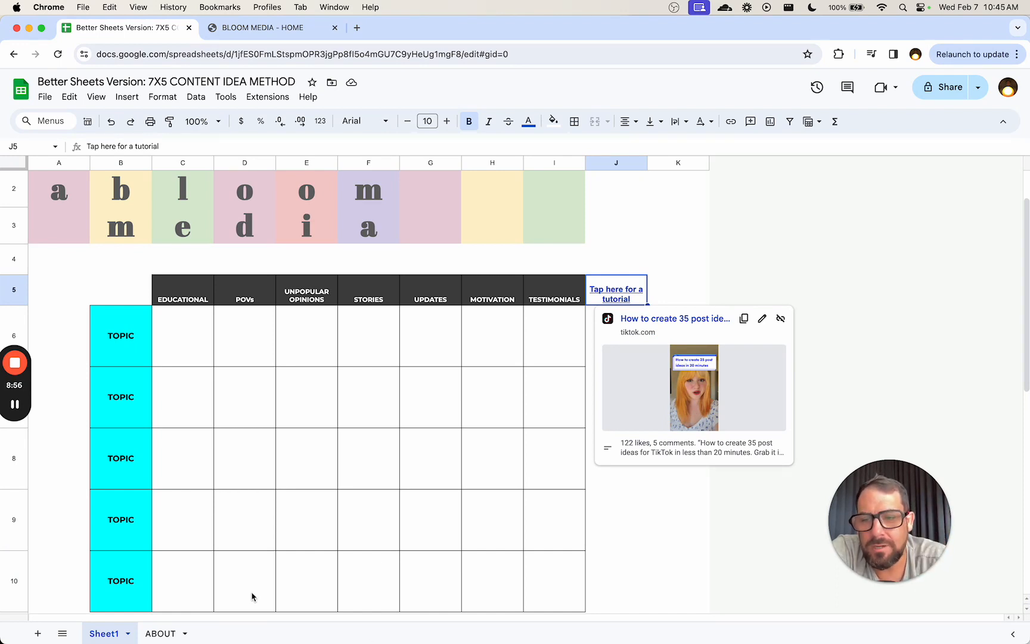
{"action": "left_click", "coordinate": [127, 633]}
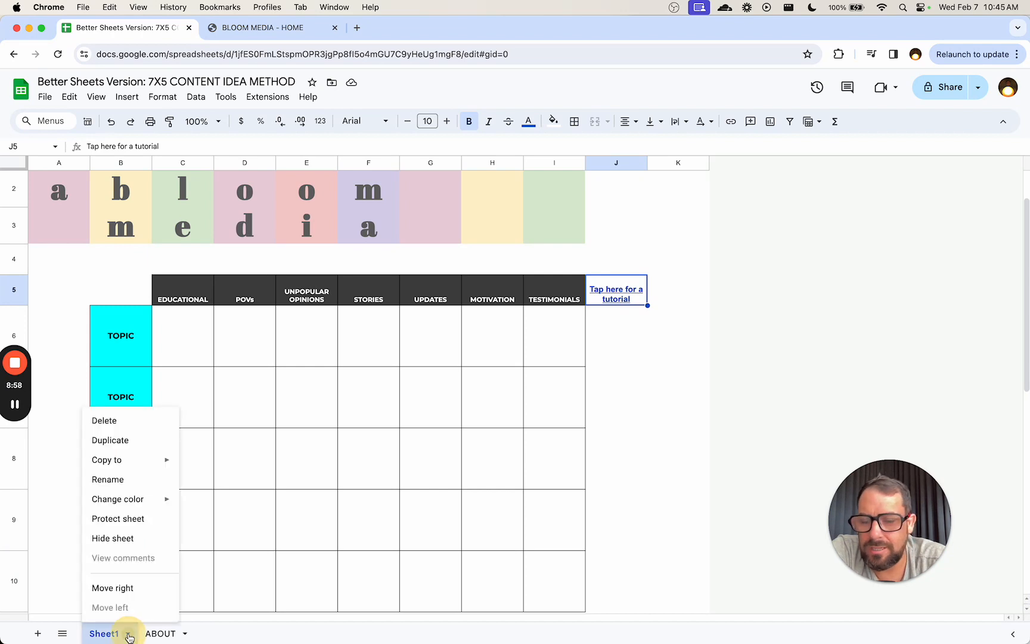
{"action": "left_click", "coordinate": [248, 365]}
Delete rows 11 to 14 with the copyright note and TikTok Growth Club text below the content grid on Sheet1
{"action": "key", "text": "super+Left"}
{"action": "key", "text": "Down"}
{"action": "key", "text": "super+Down"}
{"action": "key", "text": "super+Down"}
{"action": "key", "text": "super+Left"}
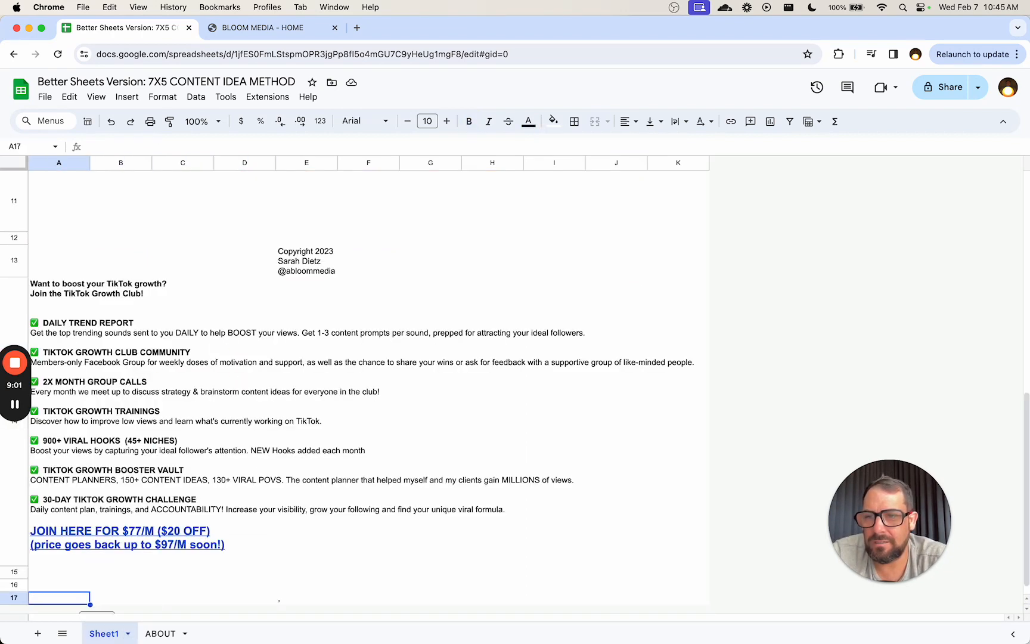
{"action": "key", "text": "Up"}
{"action": "left_click", "coordinate": [14, 216]}
{"action": "key", "text": "shift+Down"}
{"action": "key", "text": "shift+Down"}
{"action": "key", "text": "shift+Down"}
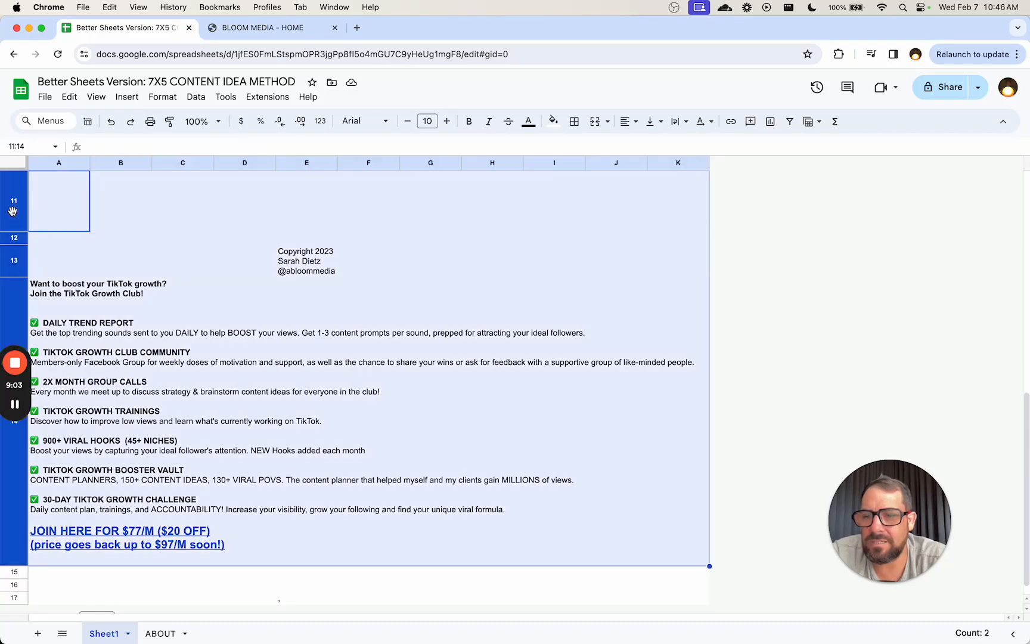
{"action": "right_click", "coordinate": [13, 212]}
{"action": "left_click", "coordinate": [101, 357]}
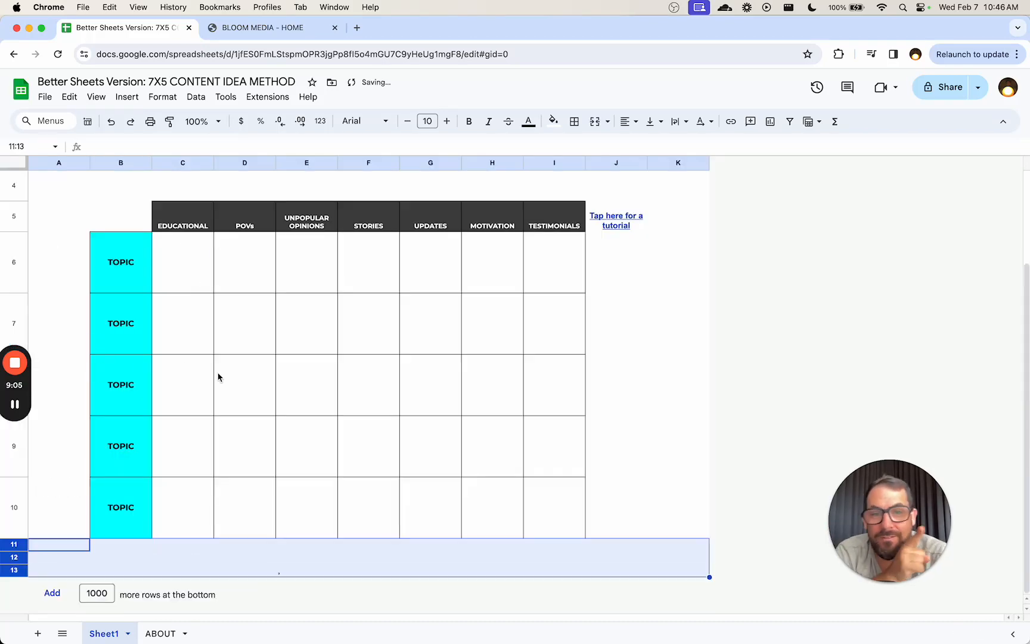
Reduce the height of row 1 so the 7X5 CONTENT IDEA METHOD title sits closer to the abloom media lettering
{"action": "left_click", "coordinate": [271, 341]}
{"action": "scroll", "coordinate": [275, 340], "scroll_direction": "up", "scroll_amount": 3}
{"action": "left_click", "coordinate": [235, 329]}
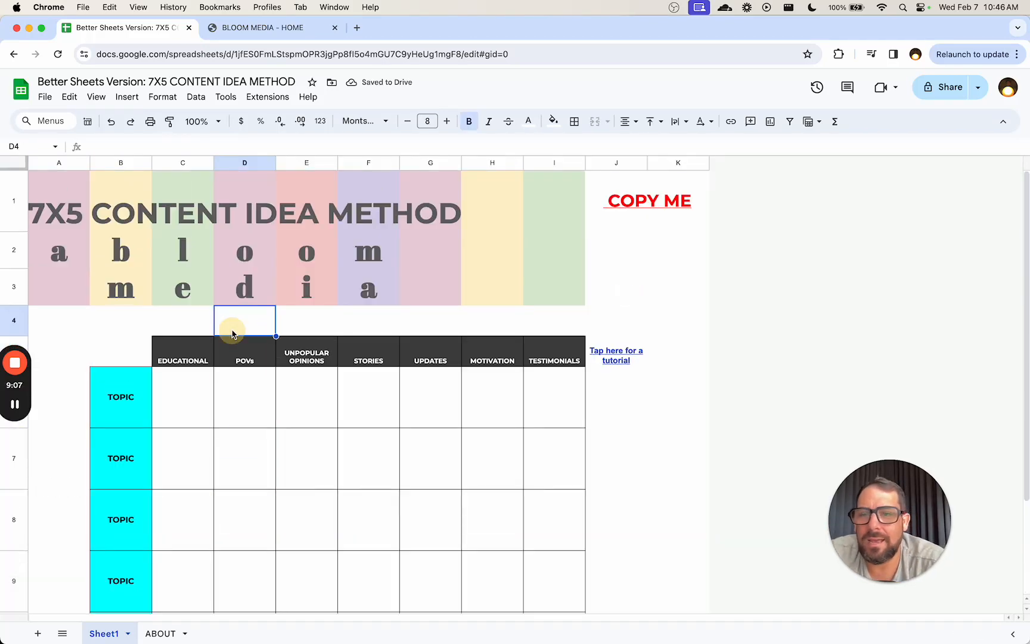
{"action": "left_click_drag", "start_coordinate": [15, 232], "coordinate": [15, 208]}
{"action": "left_click", "coordinate": [630, 206]}
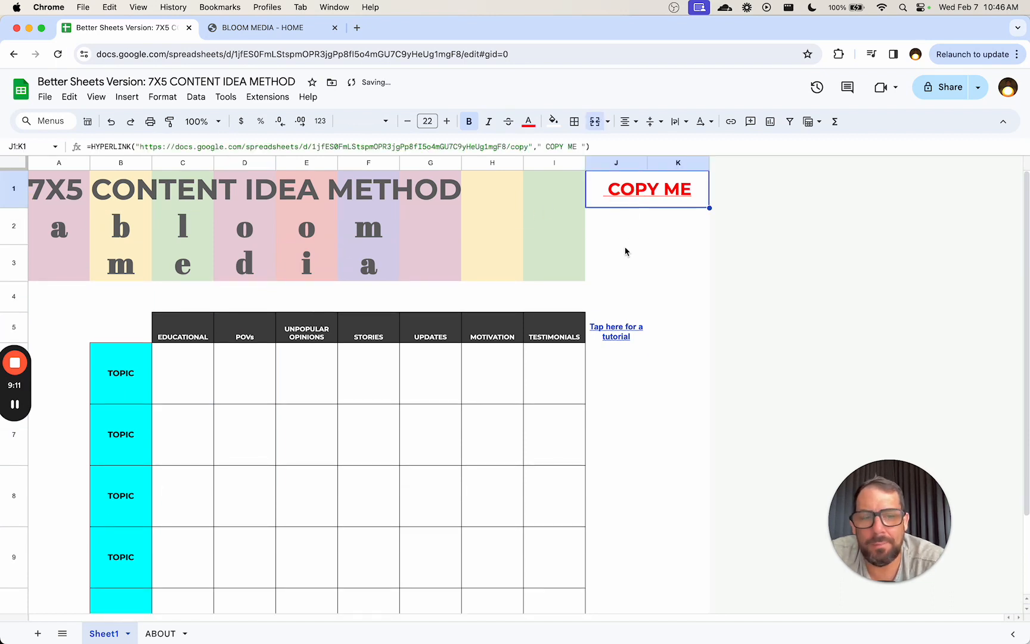
Duplicate Sheet1 and rename the copy "Example - Ecomm"
{"action": "left_click", "coordinate": [127, 634]}
{"action": "left_click", "coordinate": [125, 442]}
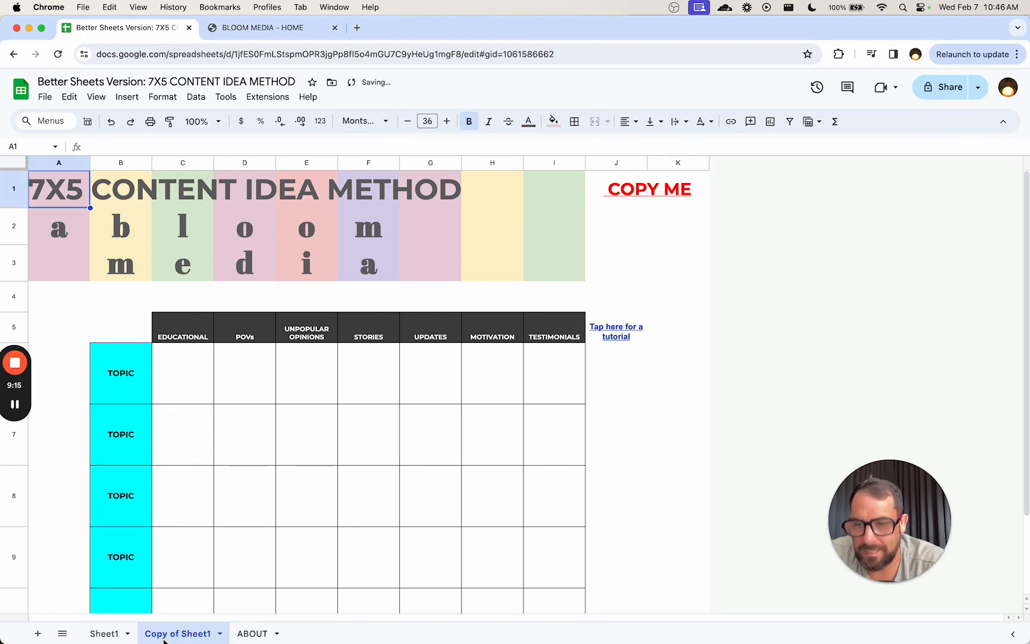
{"action": "double_click", "coordinate": [164, 633]}
{"action": "type", "text": "Example"}
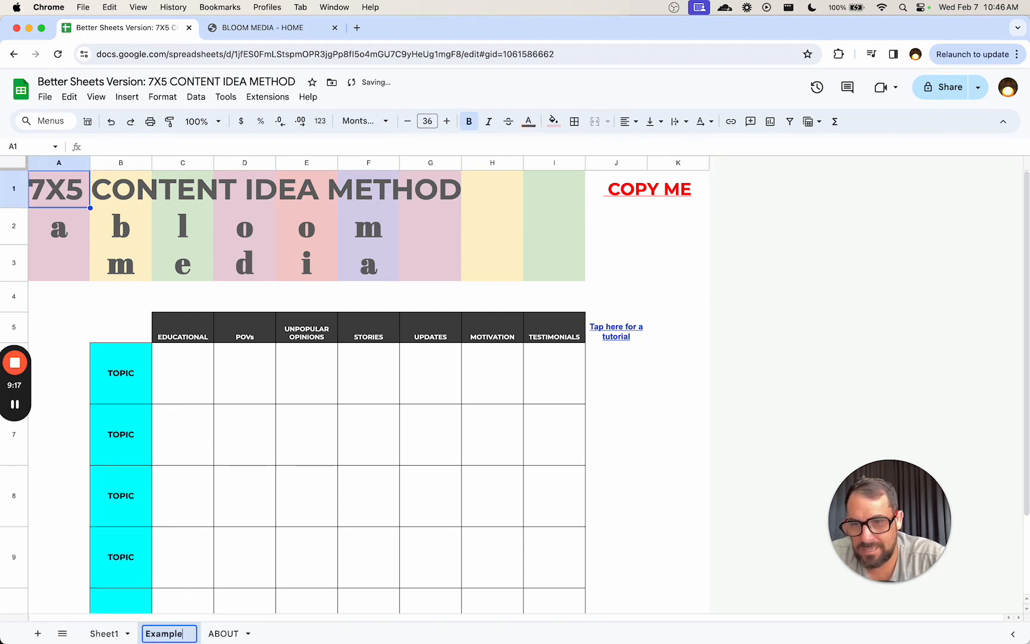
{"action": "type", "text": " -"}
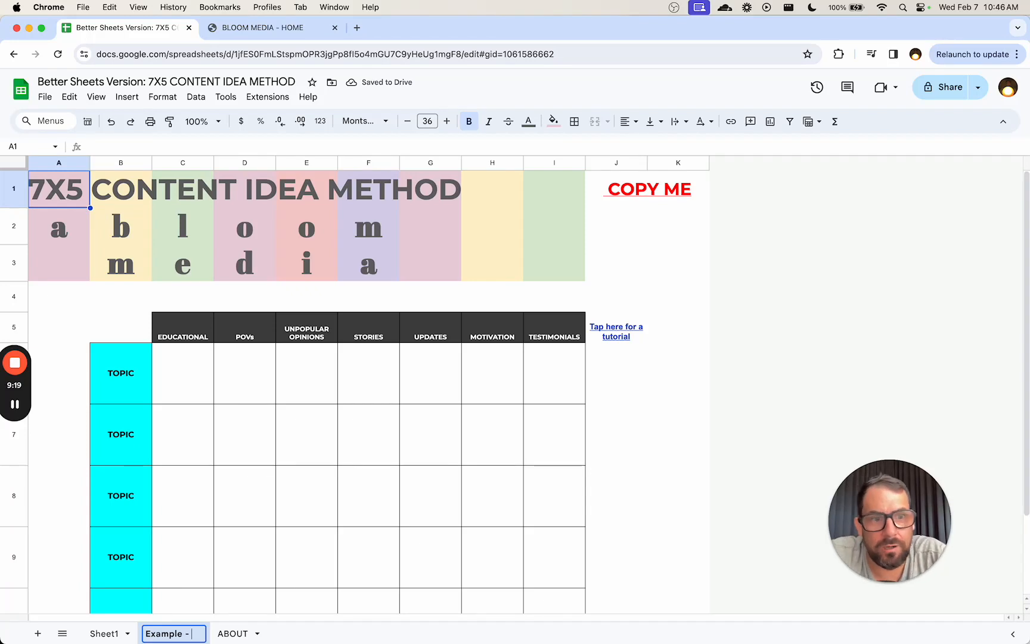
{"action": "type", "text": " Ecomm"}
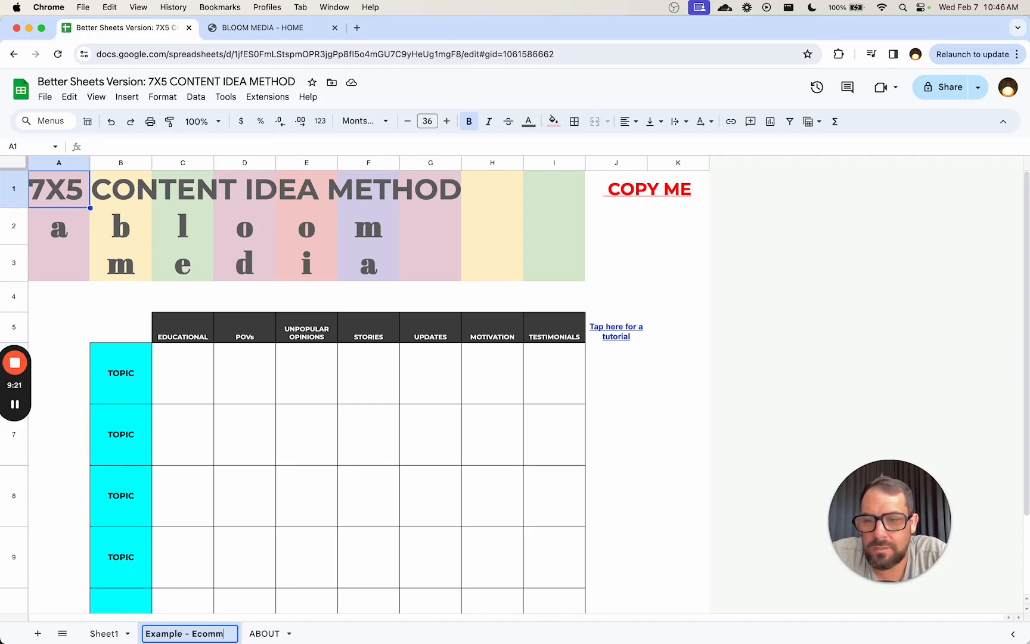
{"action": "key", "text": "Return"}
Duplicate the Example - Ecomm sheet and rename the copy "Example - Dropshipping"
{"action": "left_click", "coordinate": [233, 638]}
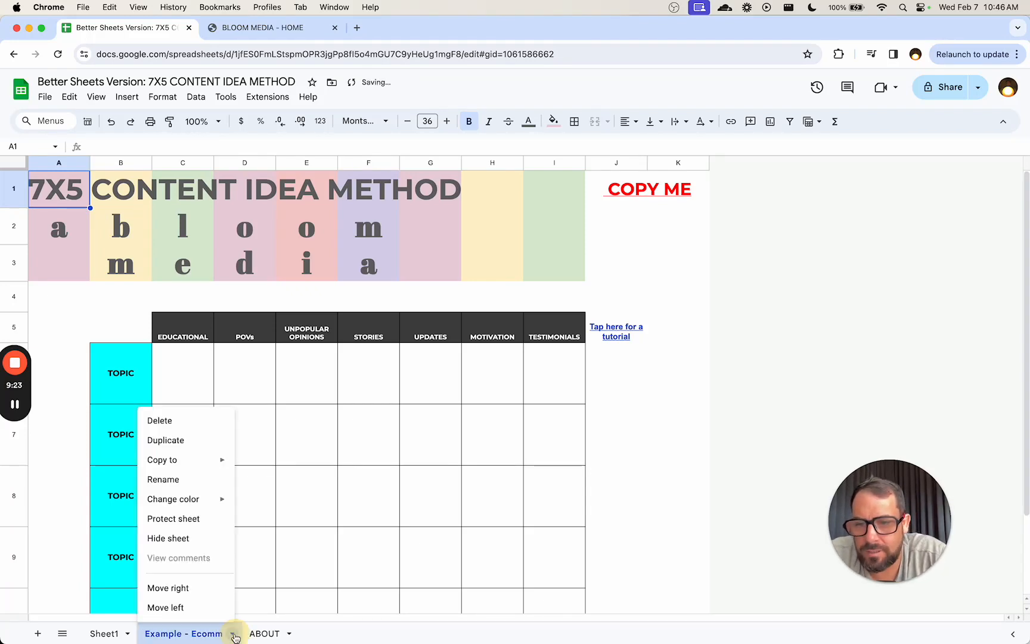
{"action": "left_click", "coordinate": [191, 441]}
{"action": "double_click", "coordinate": [259, 639]}
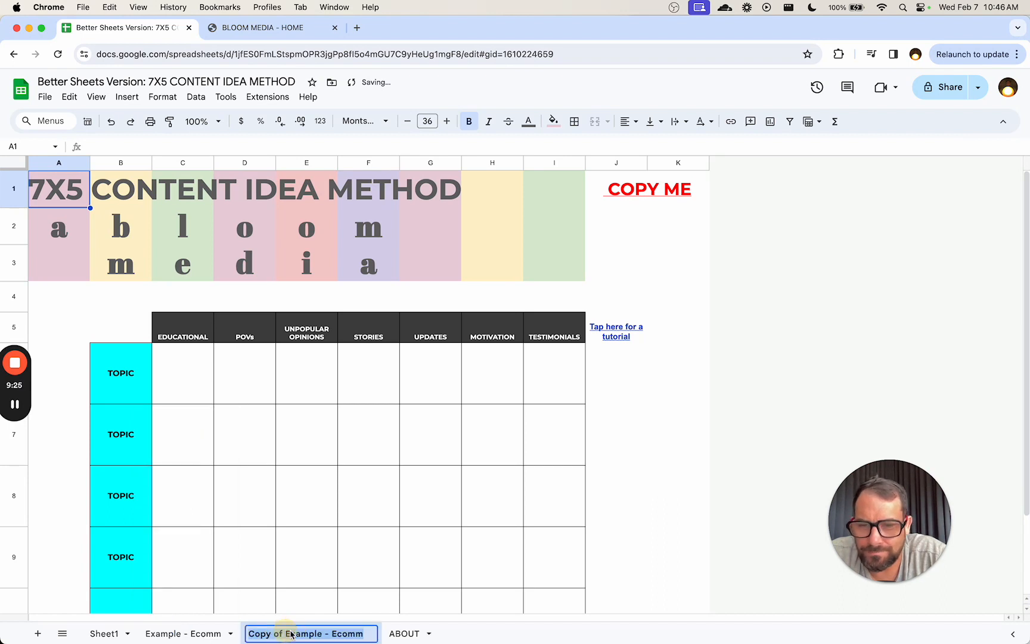
{"action": "left_click", "coordinate": [284, 633]}
{"action": "key", "text": "BackSpace"}
{"action": "key", "text": "BackSpace"}
{"action": "key", "text": "BackSpace"}
{"action": "key", "text": "BackSpace"}
{"action": "key", "text": "BackSpace"}
{"action": "key", "text": "BackSpace"}
{"action": "key", "text": "BackSpace"}
{"action": "key", "text": "BackSpace"}
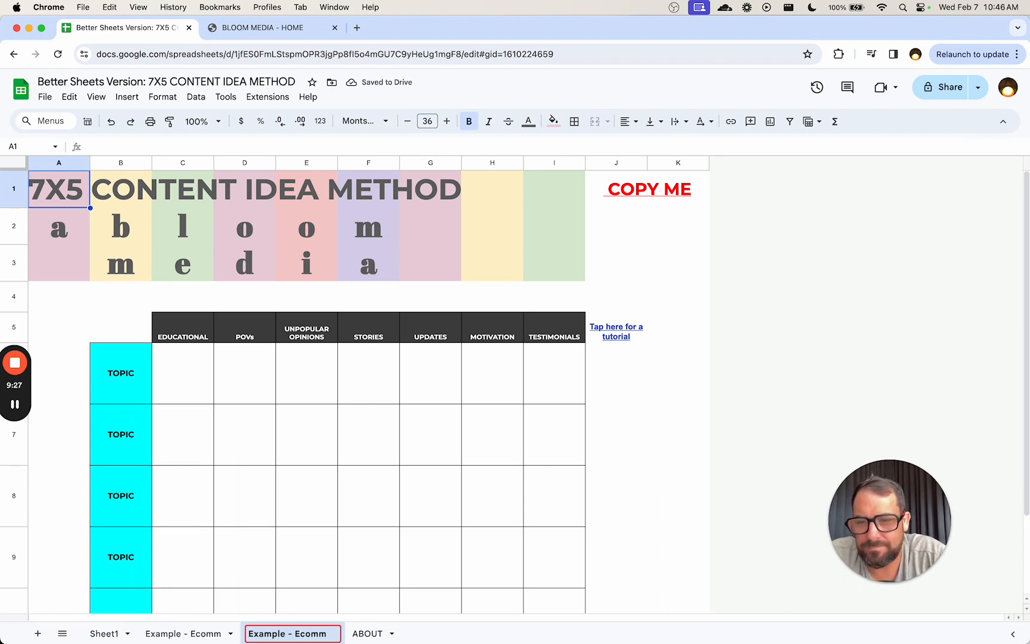
{"action": "key", "text": "BackSpace"}
{"action": "key", "text": "BackSpace"}
{"action": "key", "text": "BackSpace"}
{"action": "key", "text": "BackSpace"}
{"action": "key", "text": "BackSpace"}
{"action": "type", "text": "Dro"}
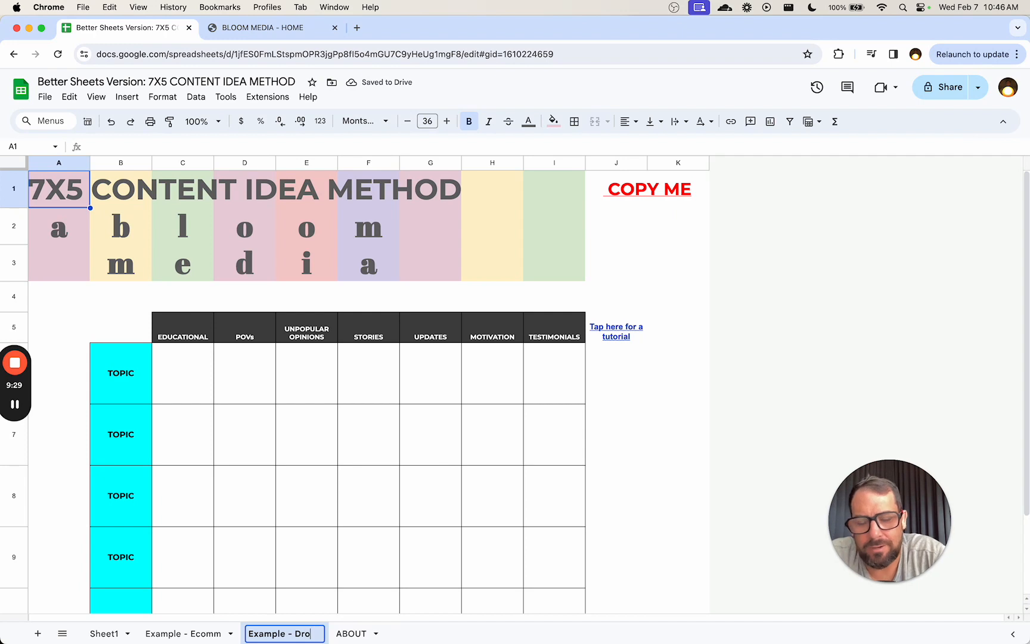
{"action": "type", "text": "pshipping"}
{"action": "key", "text": "Return"}
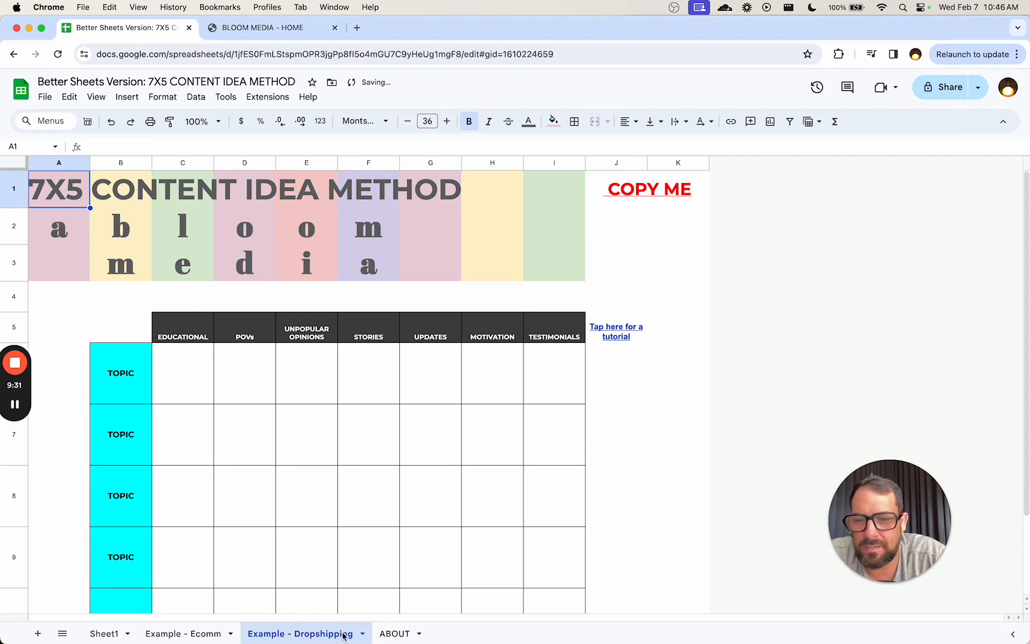
Duplicate the Example - Dropshipping sheet and rename the copy "Example - SaaS"
{"action": "left_click", "coordinate": [362, 633]}
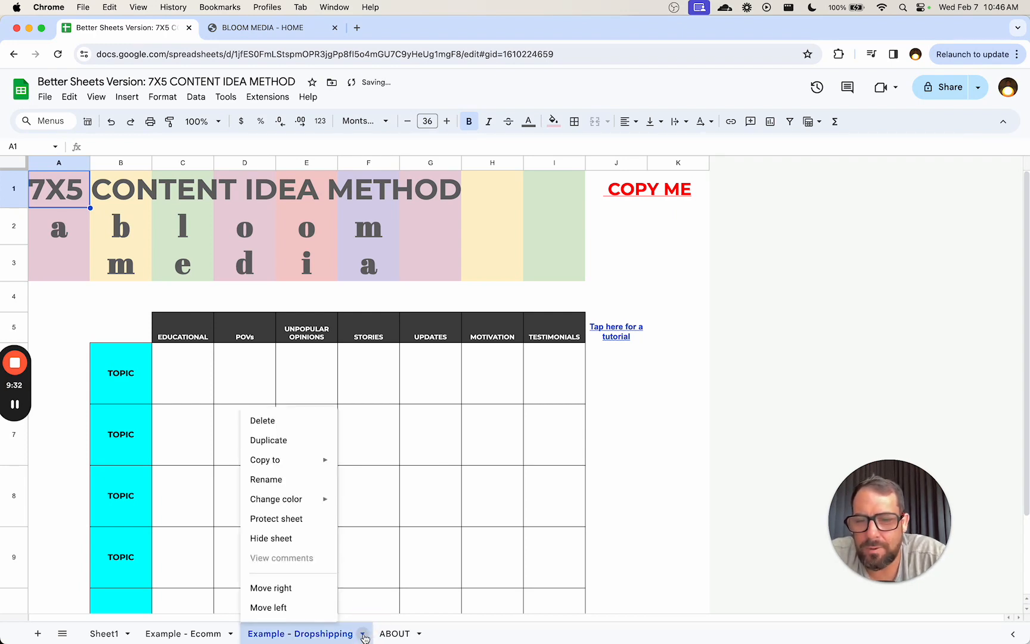
{"action": "left_click", "coordinate": [292, 447]}
{"action": "double_click", "coordinate": [462, 633]}
{"action": "double_click", "coordinate": [480, 633]}
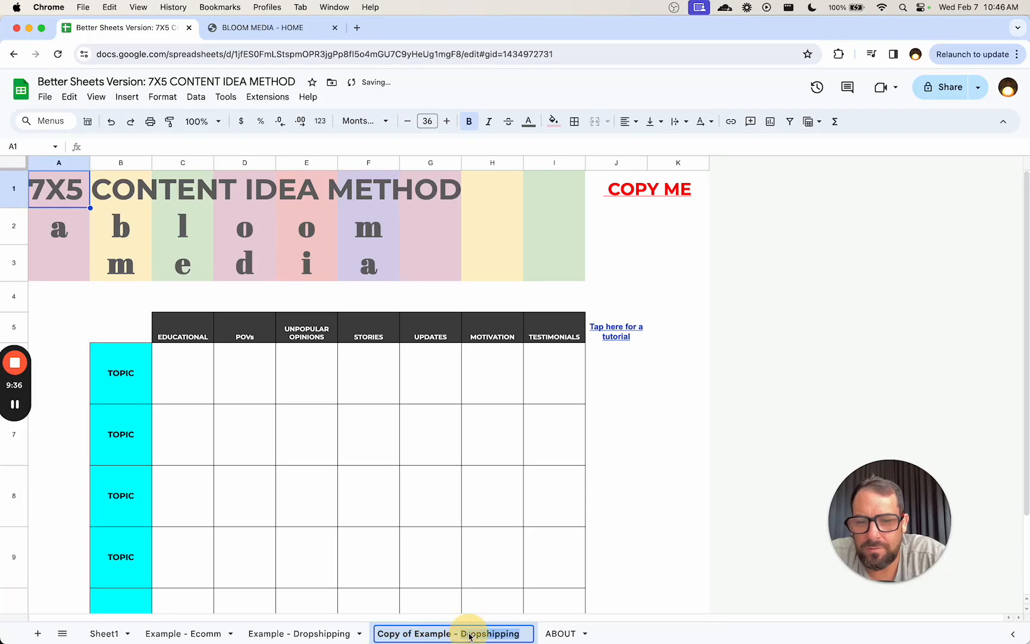
{"action": "type", "text": "SaaS"}
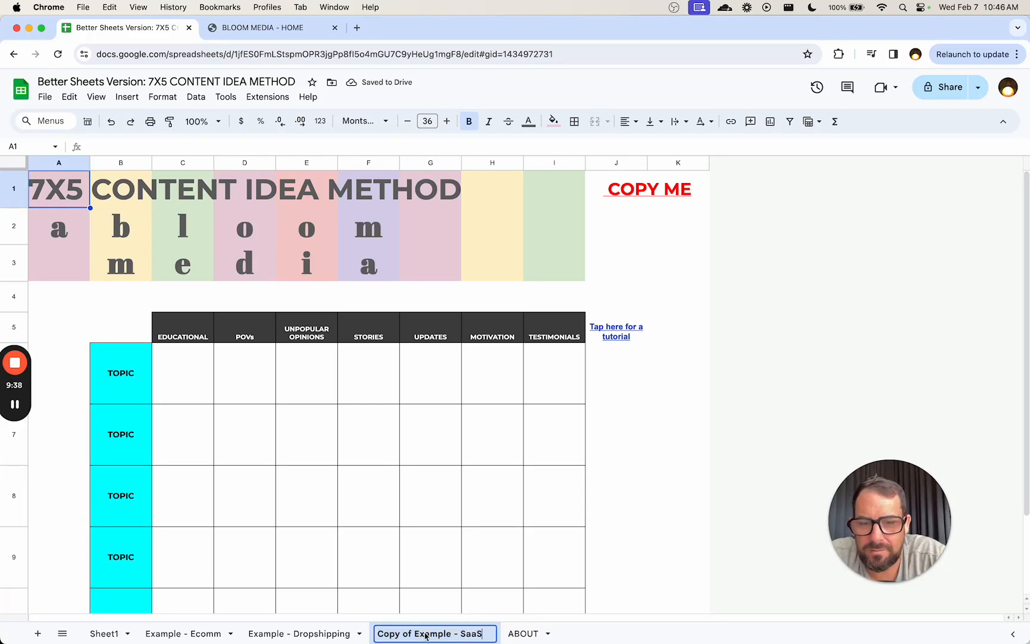
{"action": "double_click", "coordinate": [406, 633]}
{"action": "key", "text": "BackSpace"}
{"action": "key", "text": "BackSpace"}
{"action": "key", "text": "BackSpace"}
{"action": "key", "text": "BackSpace"}
{"action": "key", "text": "BackSpace"}
{"action": "key", "text": "BackSpace"}
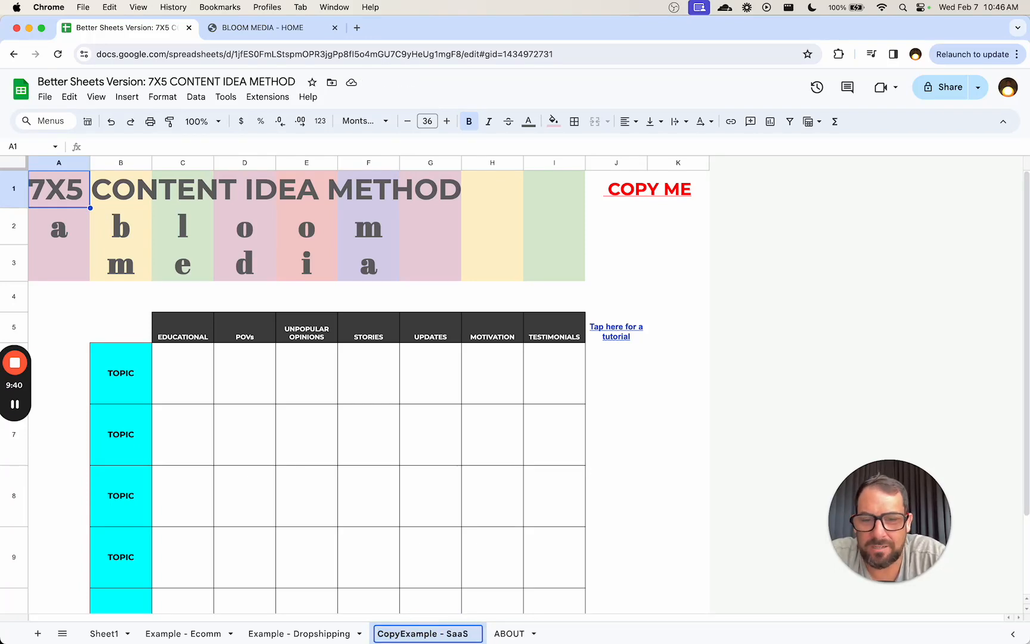
{"action": "key", "text": "Return"}
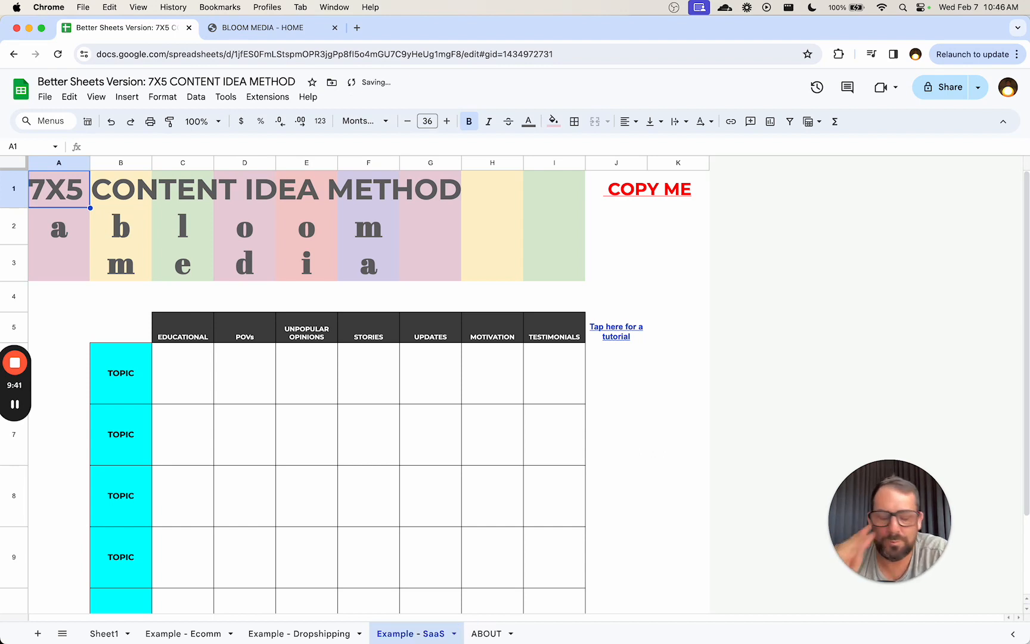
{"action": "left_click", "coordinate": [210, 433]}
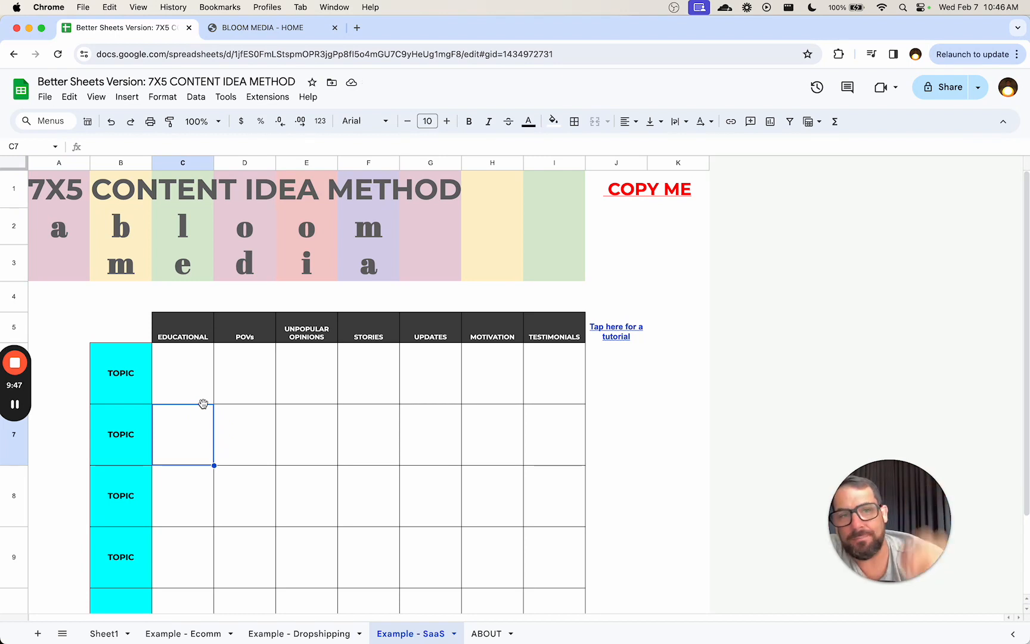
{"action": "left_click", "coordinate": [199, 384]}
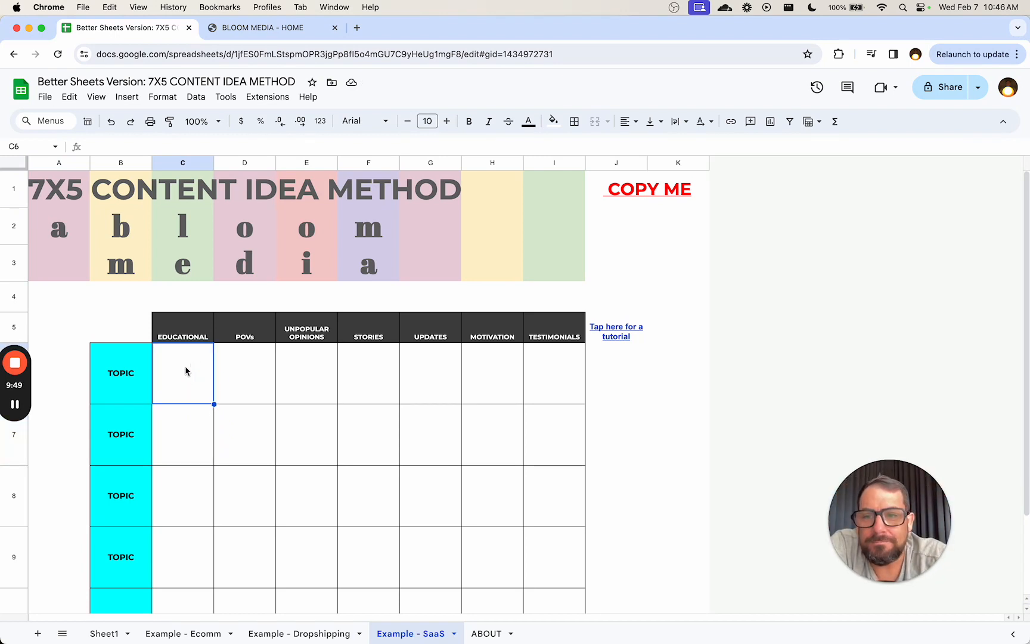
{"action": "left_click_drag", "start_coordinate": [195, 363], "coordinate": [522, 481]}
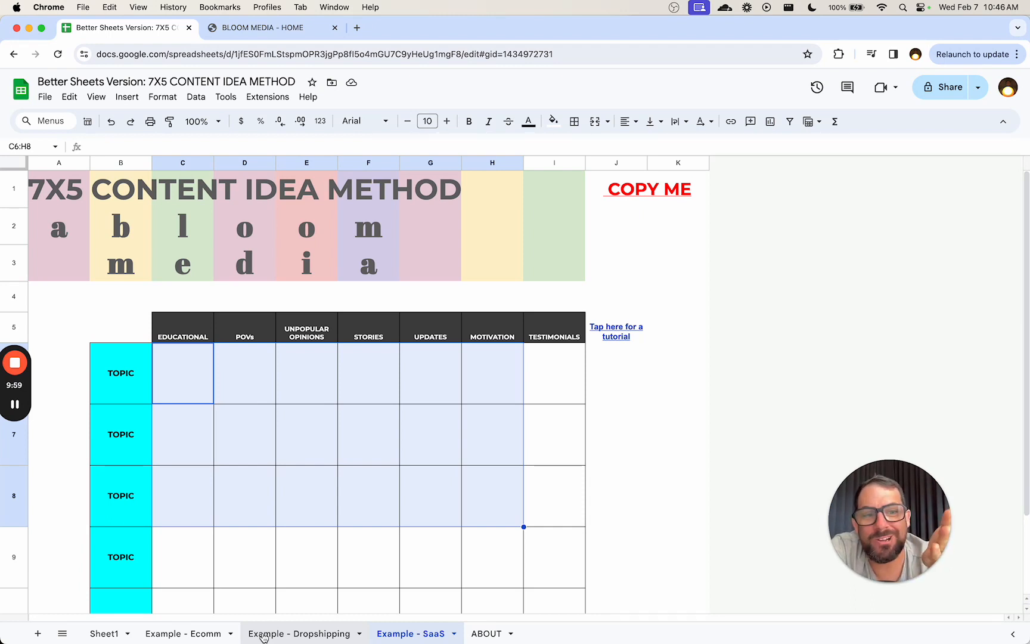
Open the Apps Script editor for the 7X5 Content Idea Method spreadsheet
{"action": "left_click", "coordinate": [268, 97]}
{"action": "left_click", "coordinate": [284, 157]}
{"action": "mouse_move", "coordinate": [17, 408]}
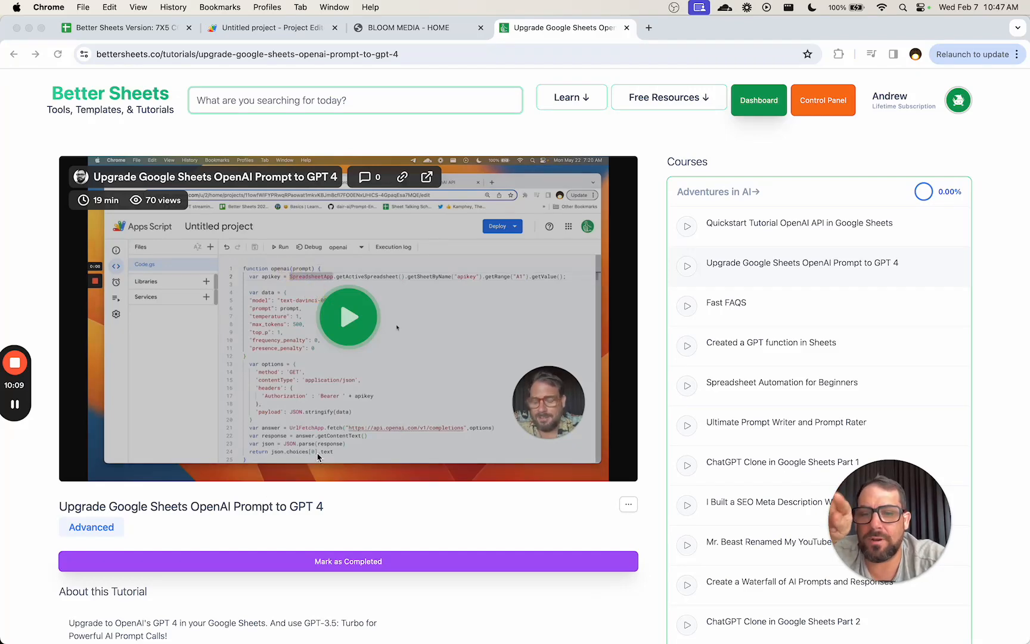
Access the sheet from the Upgrade Google Sheets OpenAI Prompt to GPT 4 tutorial and open its Apps Script project
{"action": "scroll", "coordinate": [245, 446], "scroll_direction": "down", "scroll_amount": 5}
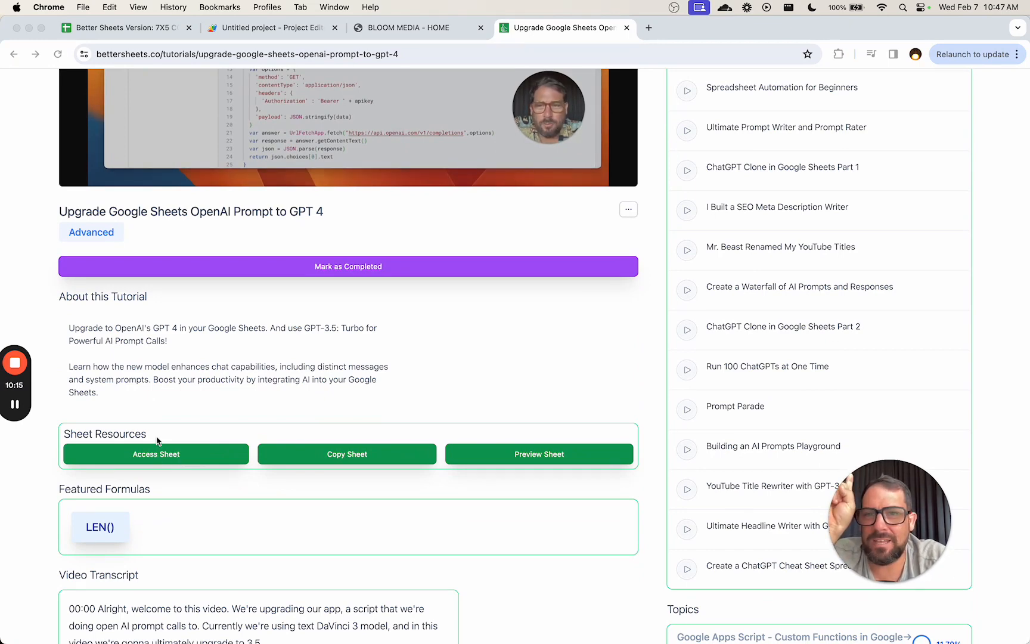
{"action": "scroll", "coordinate": [156, 440], "scroll_direction": "up", "scroll_amount": 5}
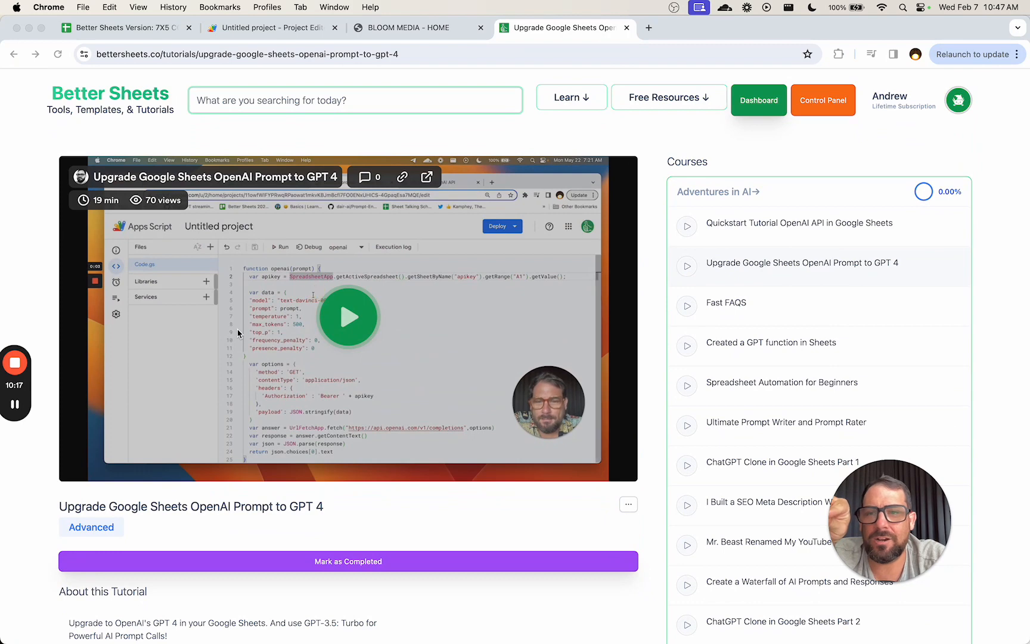
{"action": "scroll", "coordinate": [238, 333], "scroll_direction": "down", "scroll_amount": 1}
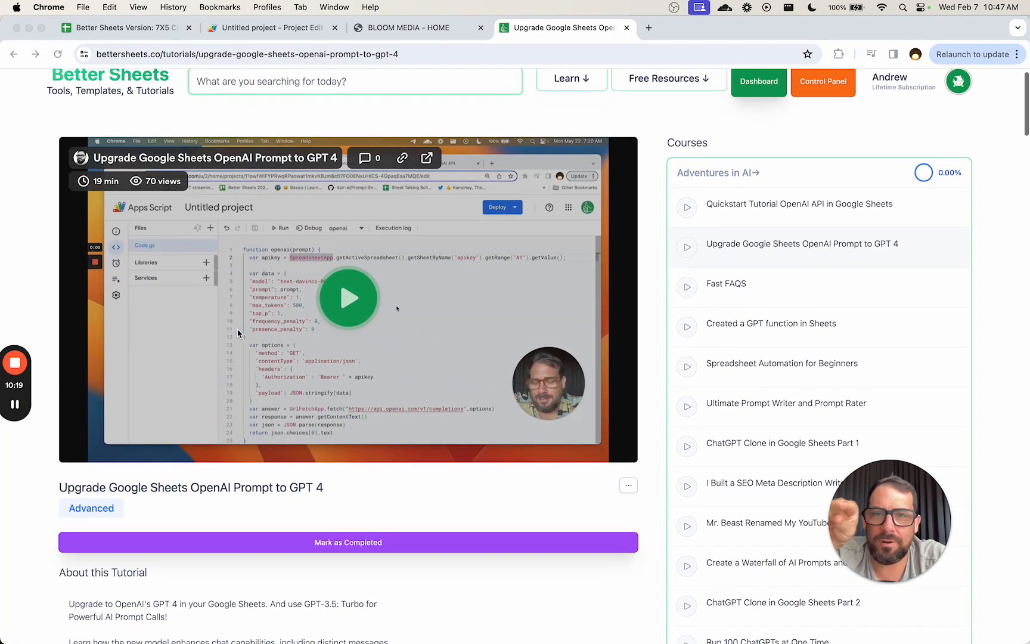
{"action": "scroll", "coordinate": [153, 492], "scroll_direction": "down", "scroll_amount": 5}
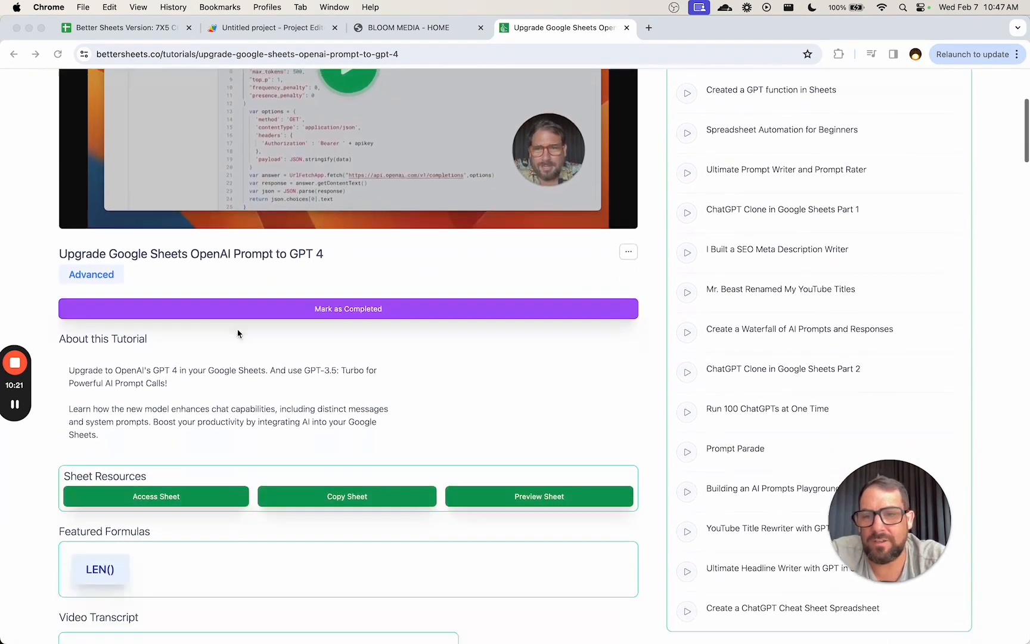
{"action": "left_click", "coordinate": [152, 495]}
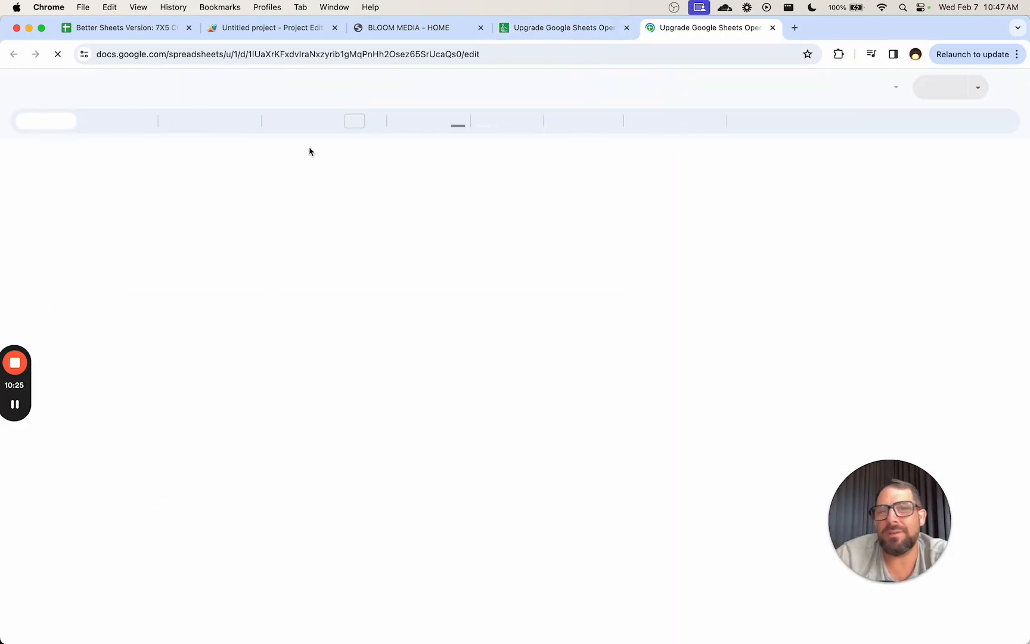
{"action": "left_click", "coordinate": [268, 96]}
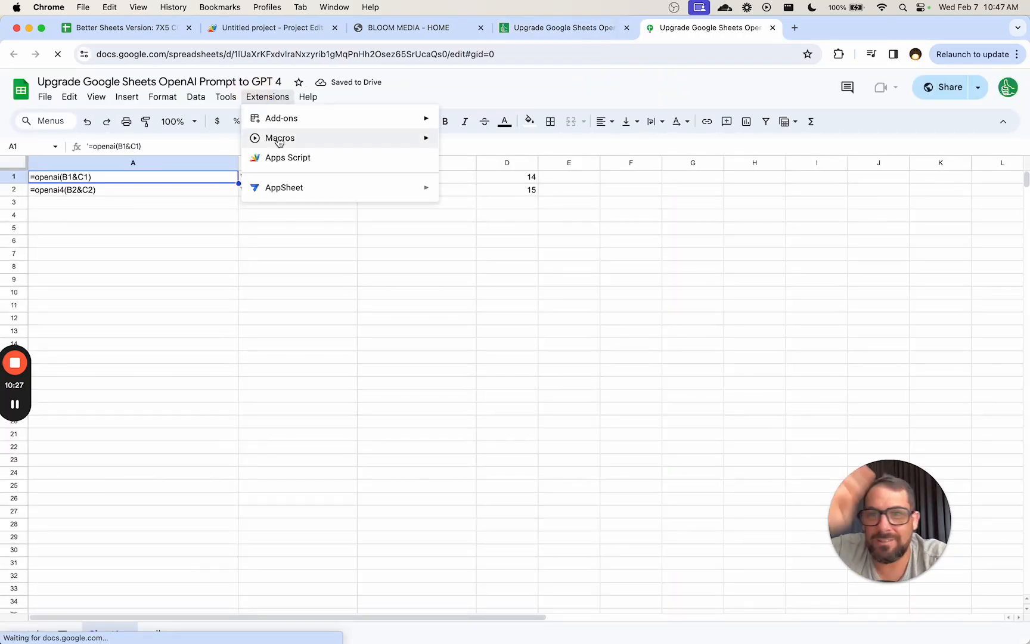
{"action": "left_click", "coordinate": [282, 156]}
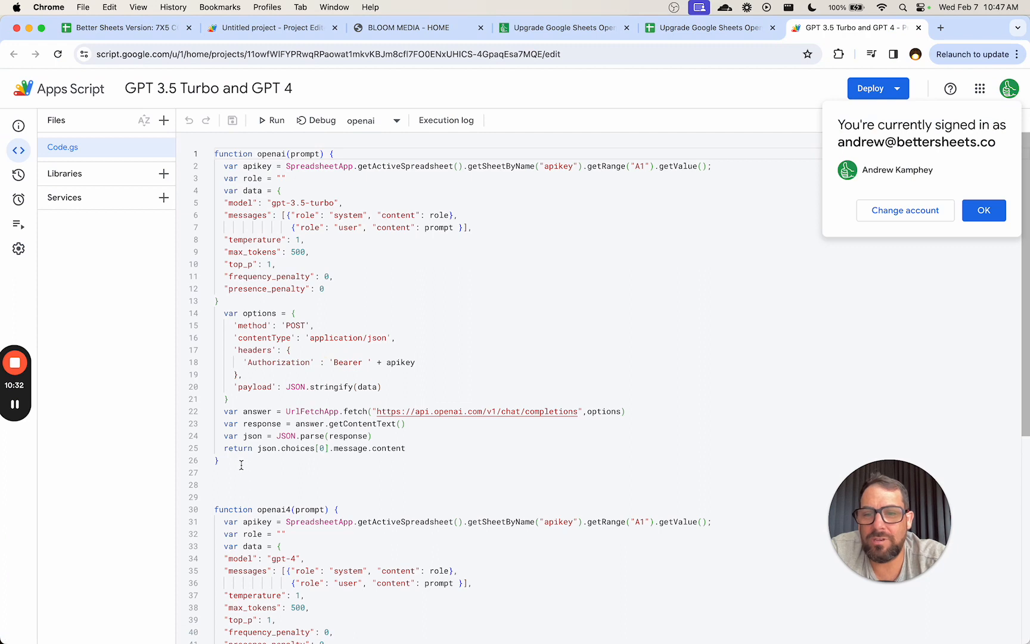
Copy the gpt-3.5-turbo openai(prompt) function and replace all code in the template's Untitled project Code.gs with it
{"action": "left_click_drag", "start_coordinate": [242, 464], "coordinate": [186, 138]}
{"action": "key", "text": "super+c"}
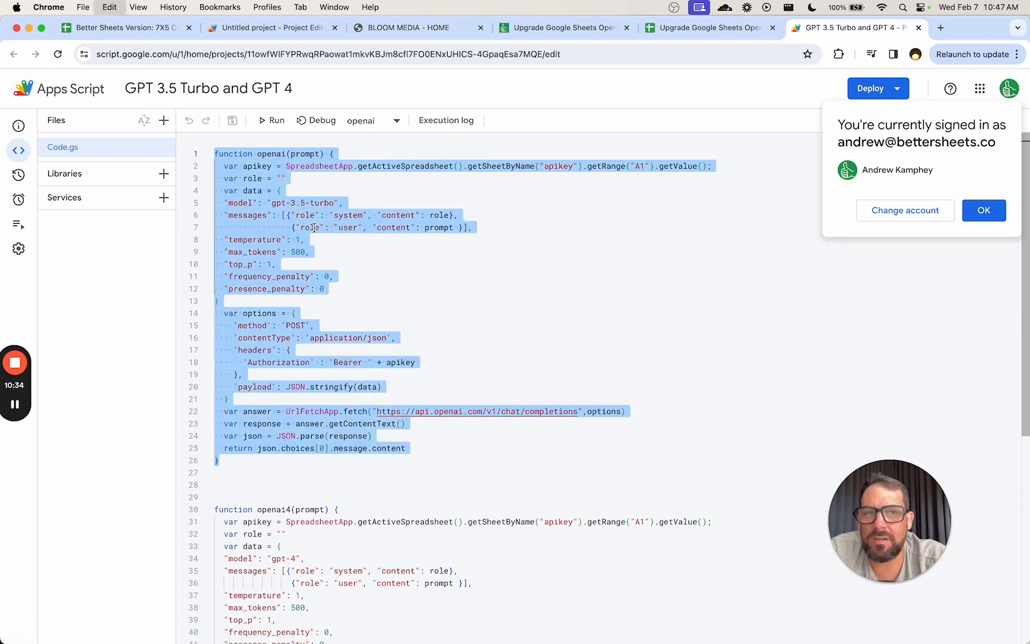
{"action": "left_click", "coordinate": [239, 27]}
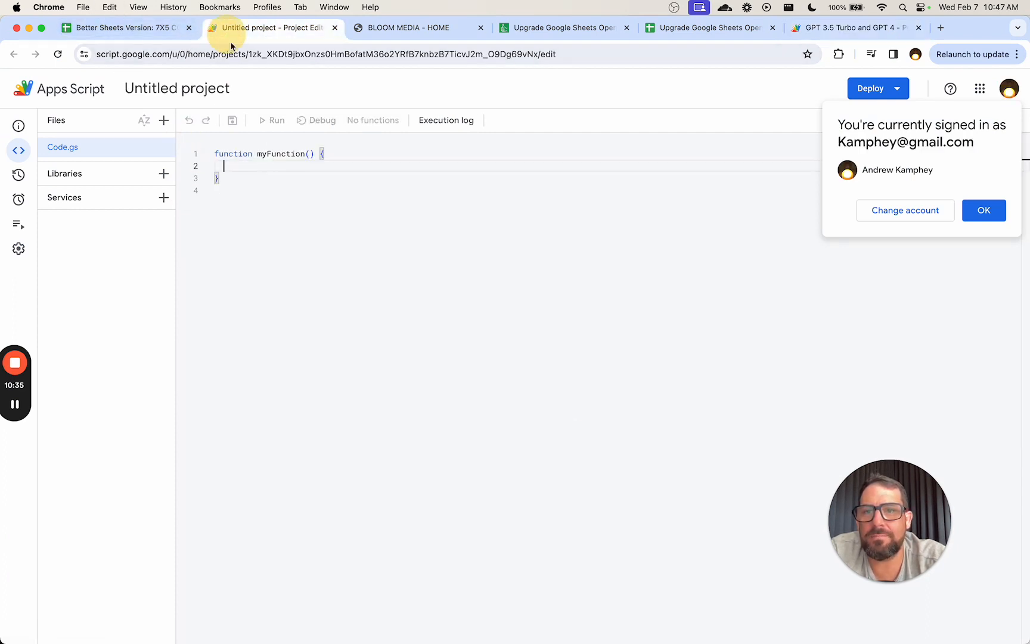
{"action": "left_click", "coordinate": [288, 209]}
{"action": "left_click", "coordinate": [252, 194]}
{"action": "key", "text": "super+a"}
{"action": "key", "text": "super+v"}
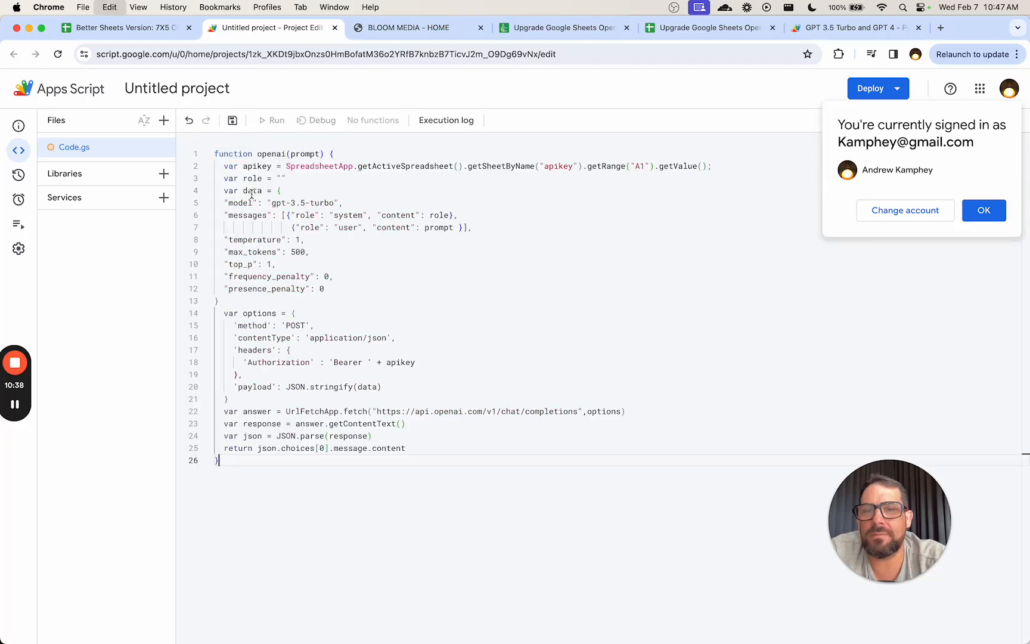
Rename the openai function to ai in Code.gs and save the script
{"action": "double_click", "coordinate": [265, 156]}
{"action": "type", "text": "ai"}
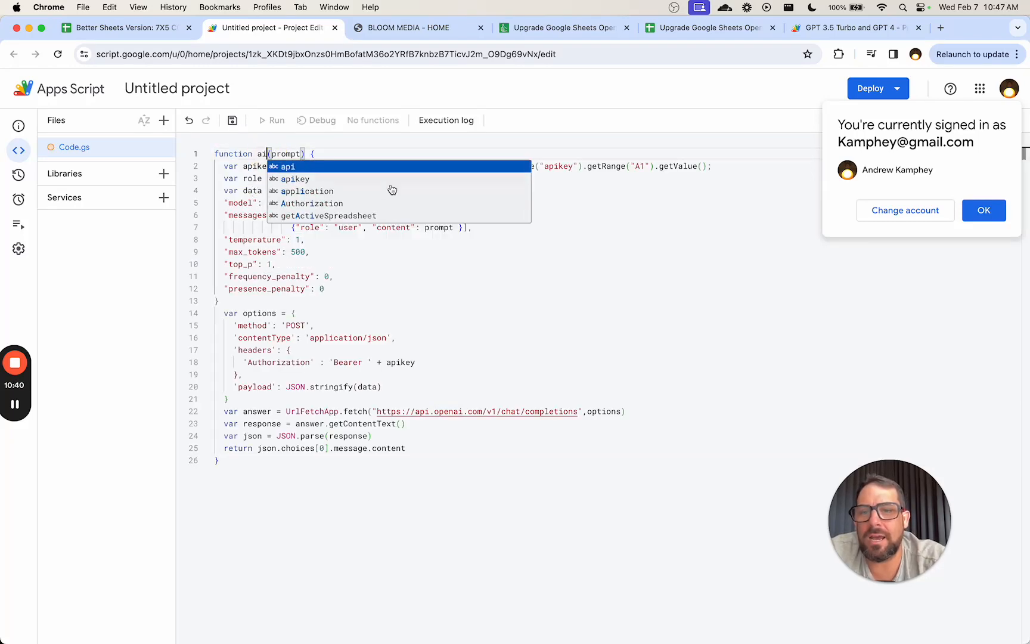
{"action": "left_click", "coordinate": [264, 143]}
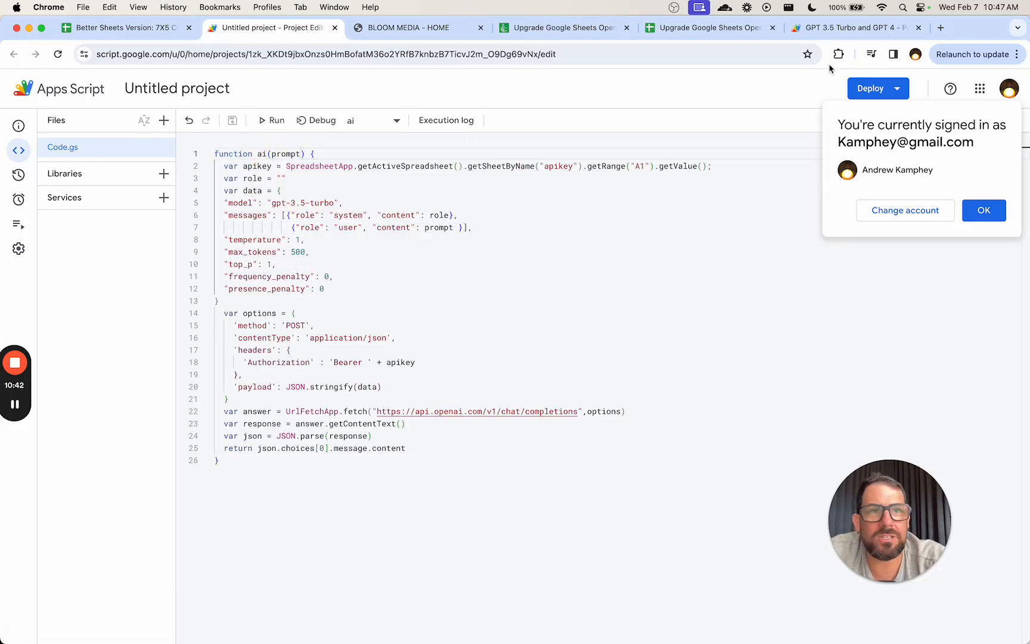
Close the GPT 4 tutorial's script, its spreadsheet, the tutorial page and the Abloom Media website
{"action": "left_click", "coordinate": [815, 23]}
{"action": "key", "text": "super+w"}
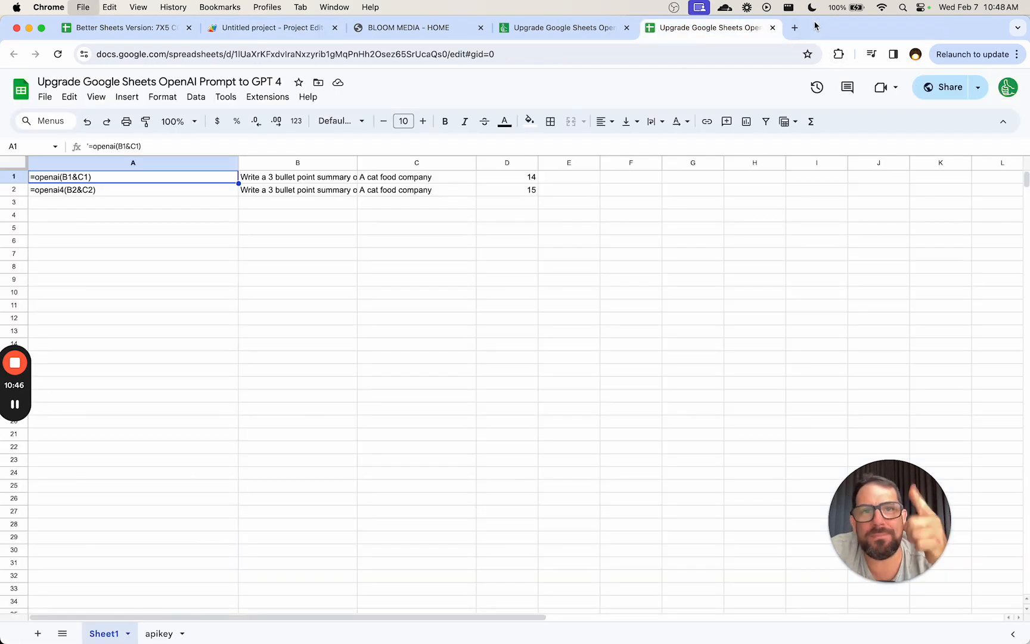
{"action": "key", "text": "super+w"}
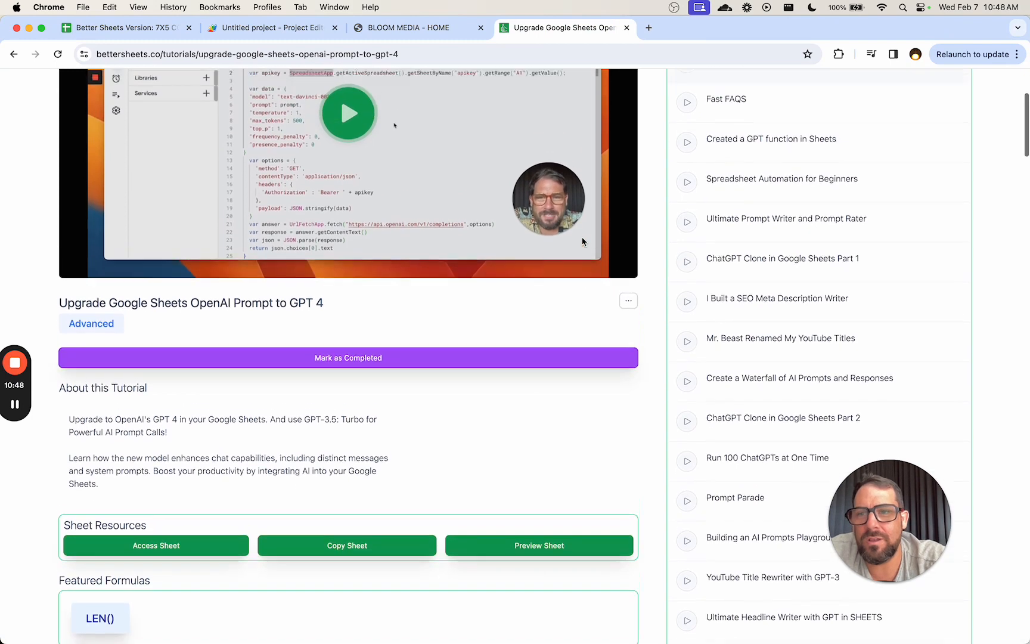
{"action": "scroll", "coordinate": [582, 237], "scroll_direction": "up", "scroll_amount": 1}
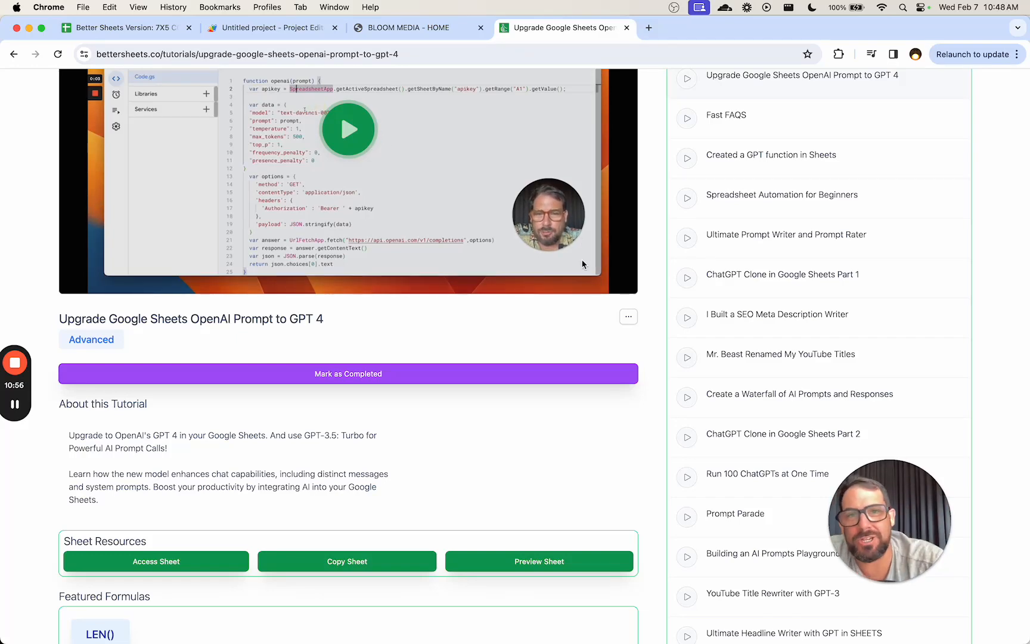
{"action": "left_click", "coordinate": [627, 27]}
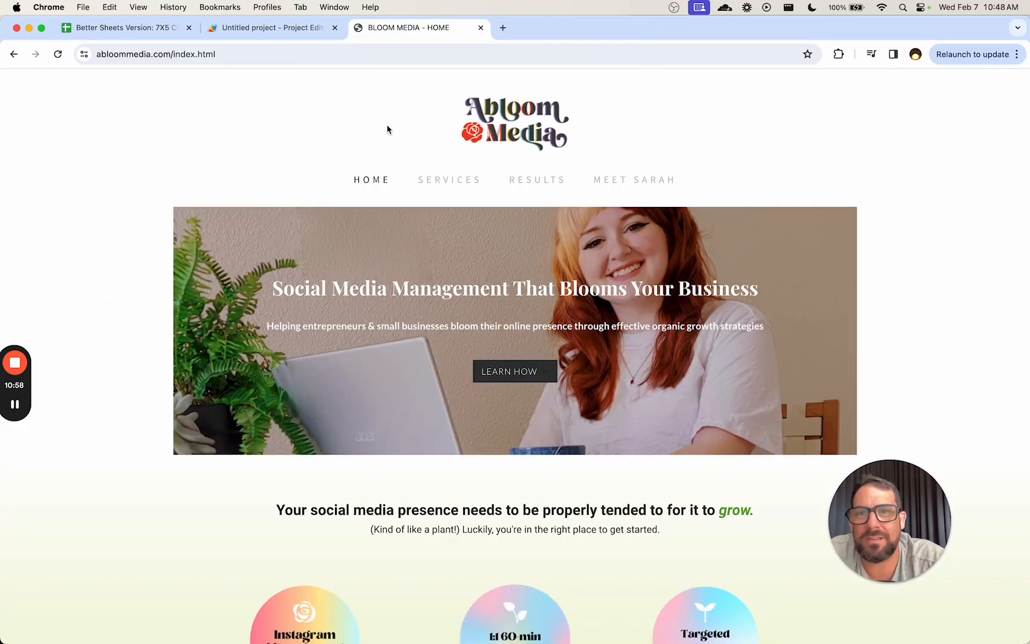
{"action": "key", "text": "super+w"}
Add a new sheet named APIKEY to the 7X5 Content Idea Method spreadsheet
{"action": "left_click_drag", "start_coordinate": [272, 201], "coordinate": [333, 202]}
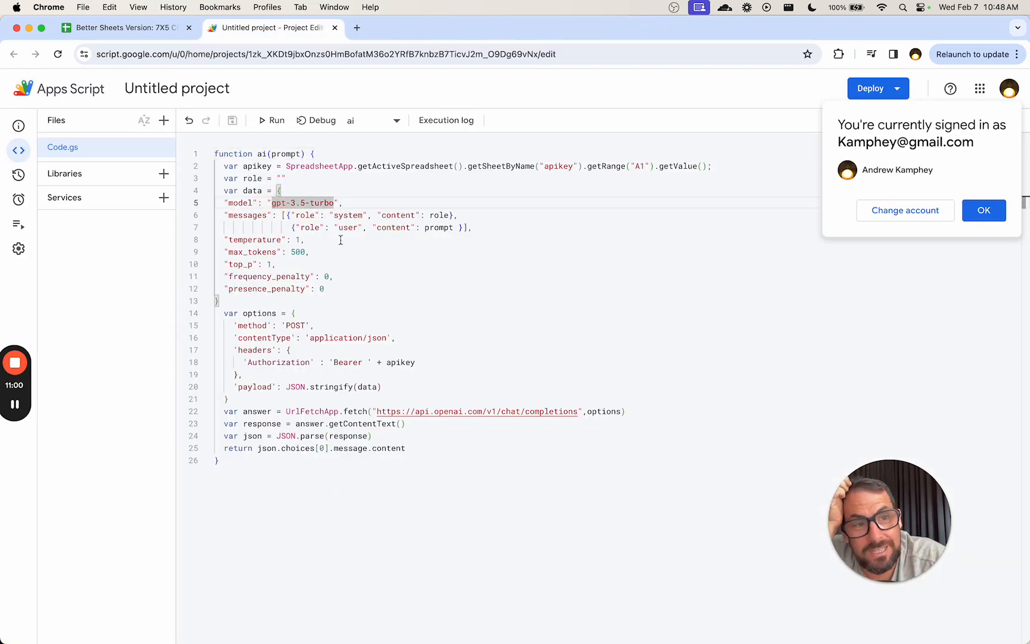
{"action": "left_click", "coordinate": [434, 195]}
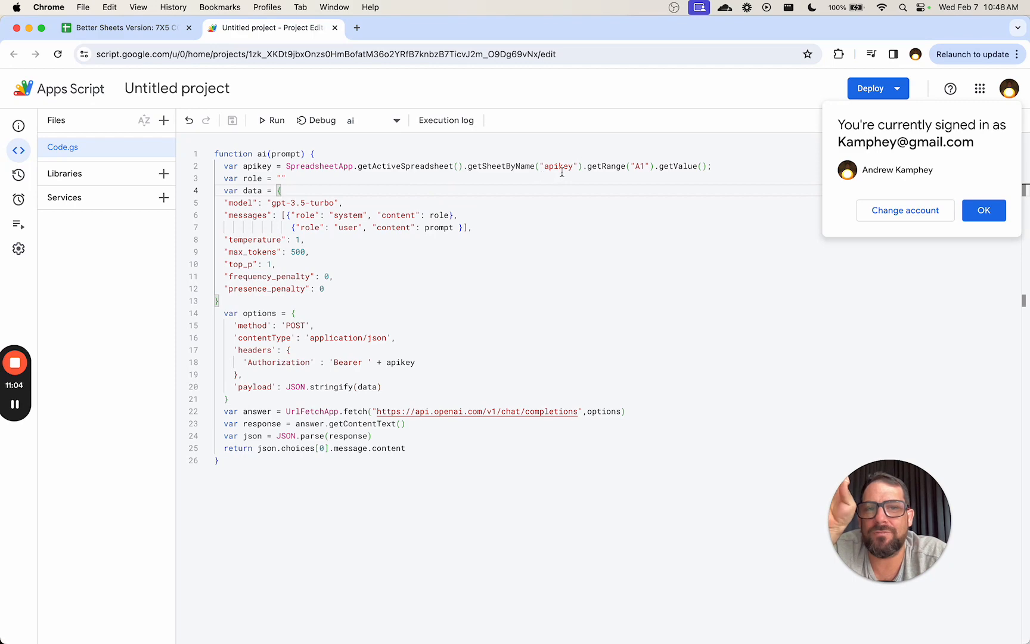
{"action": "left_click", "coordinate": [127, 28]}
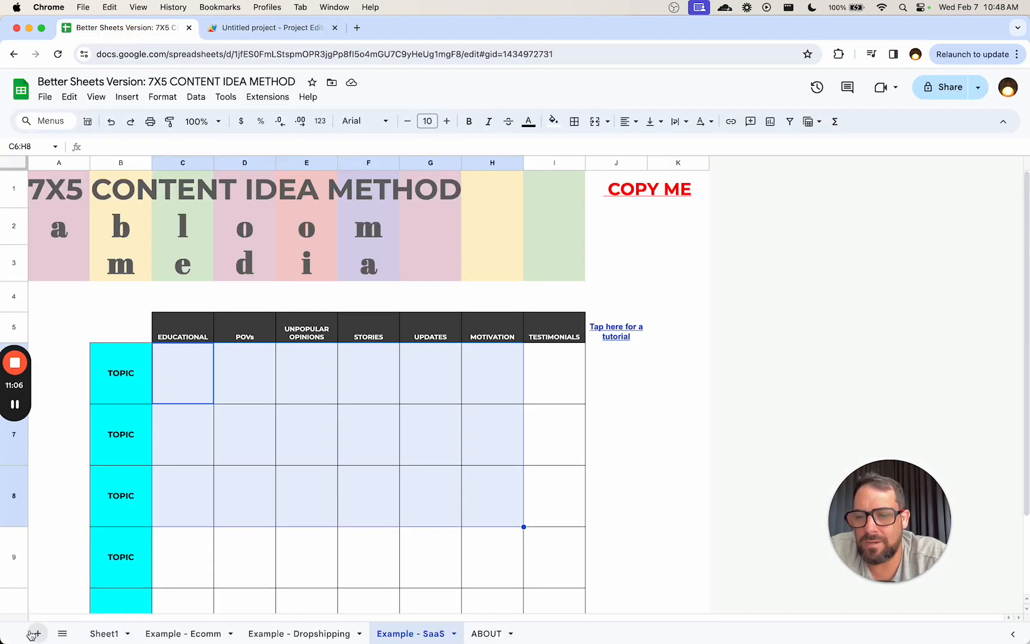
{"action": "left_click", "coordinate": [33, 634]}
{"action": "double_click", "coordinate": [482, 633]}
{"action": "type", "text": "A"}
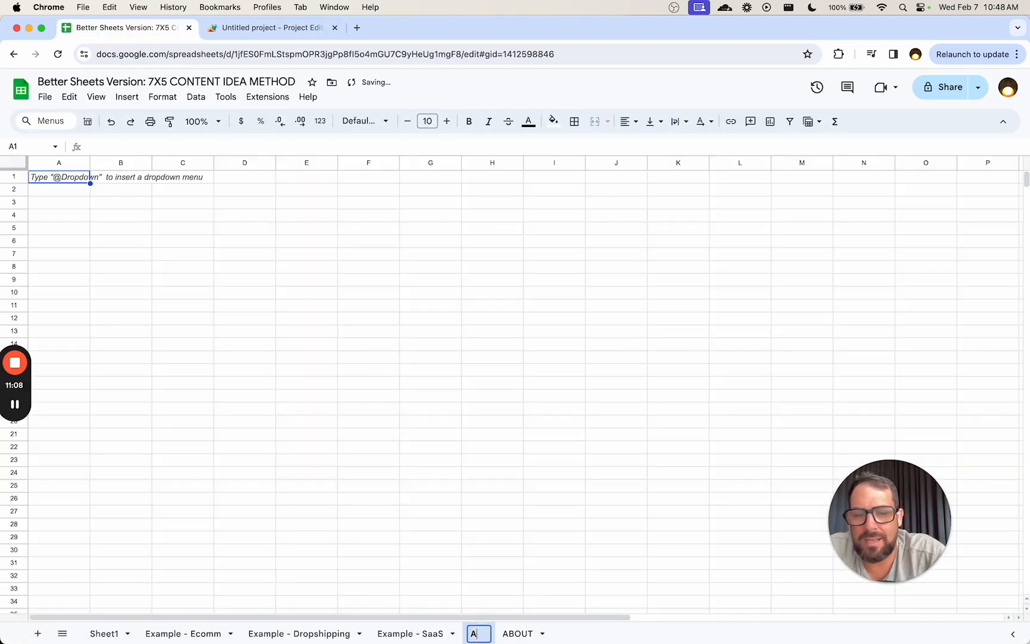
{"action": "type", "text": "PIKEY"}
{"action": "key", "text": "Return"}
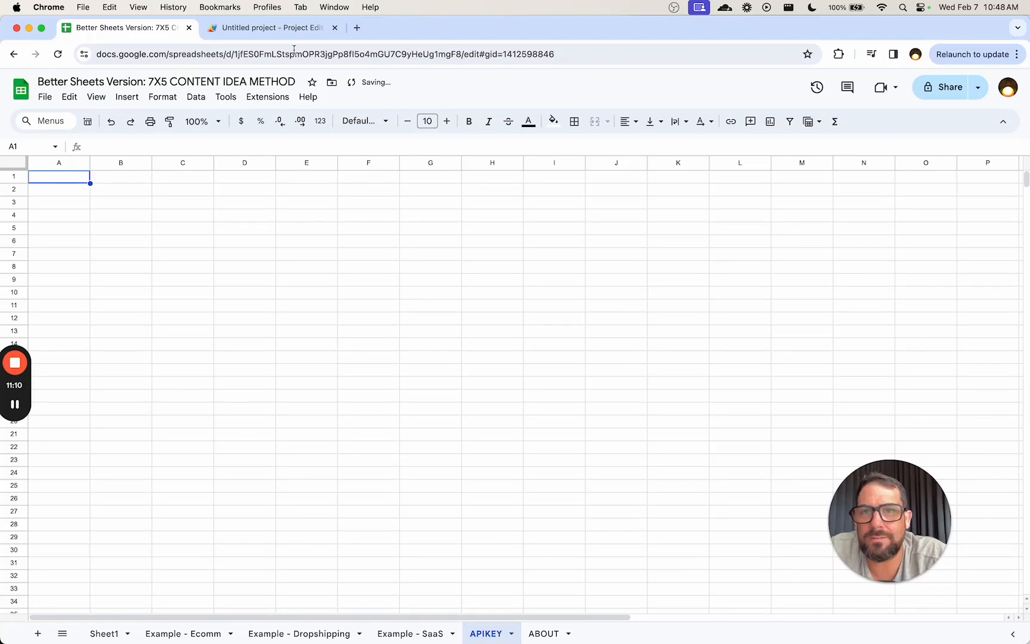
Dismiss the signed-in account notice in the script editor and review the ai function's model and prompt parameter
{"action": "left_click", "coordinate": [263, 31]}
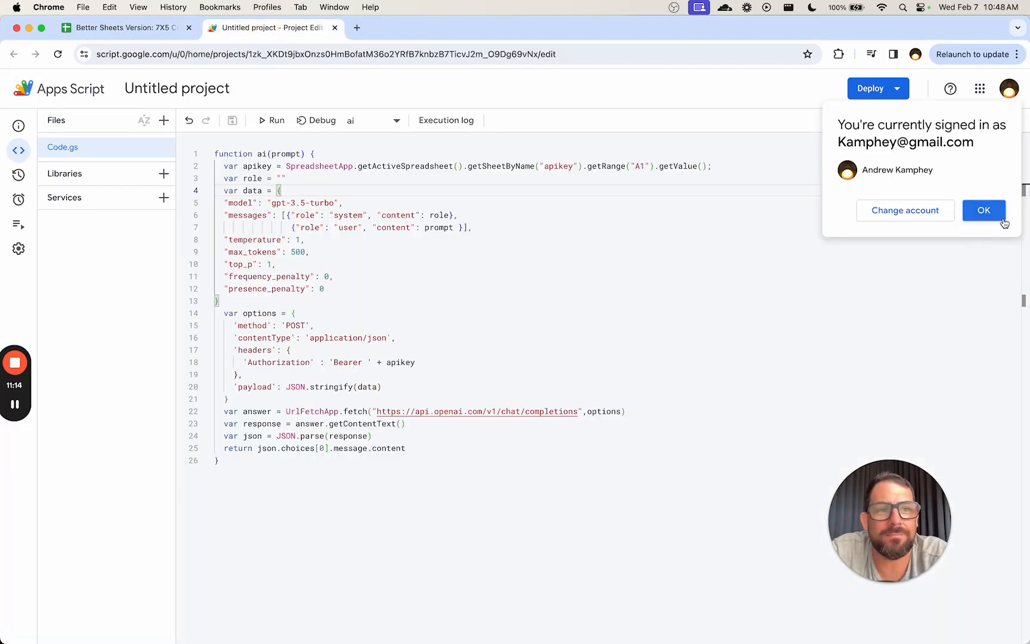
{"action": "left_click", "coordinate": [983, 210]}
{"action": "left_click", "coordinate": [337, 203]}
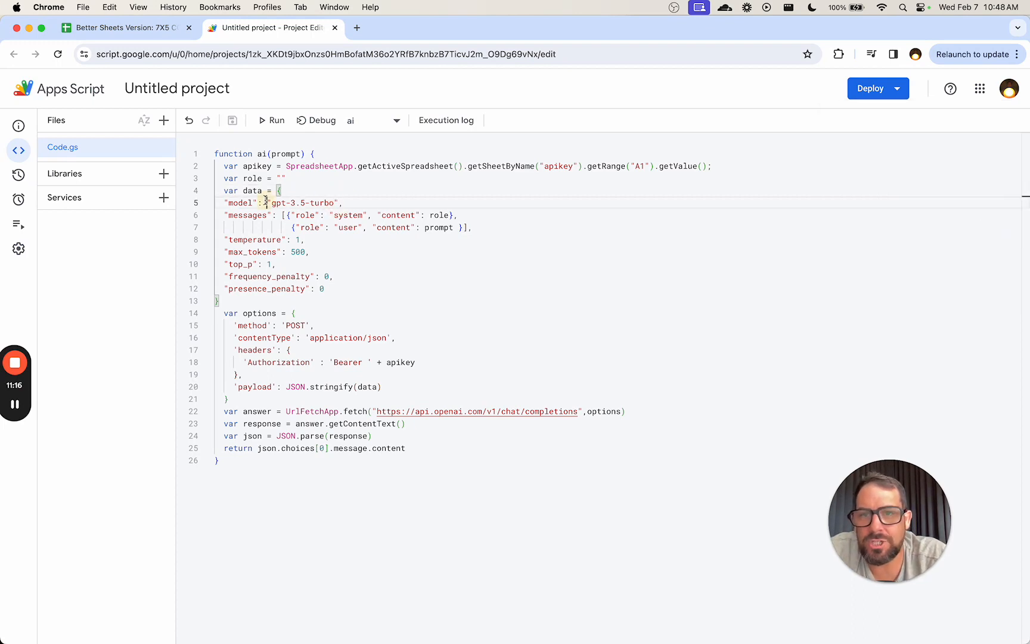
{"action": "left_click_drag", "start_coordinate": [266, 203], "coordinate": [347, 200]}
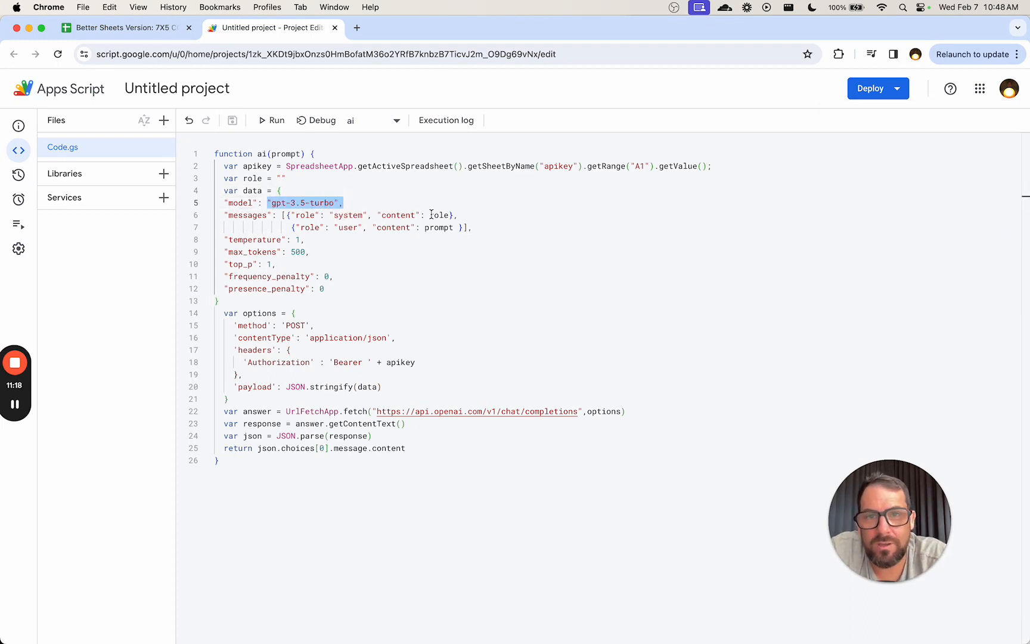
{"action": "left_click", "coordinate": [441, 226]}
{"action": "double_click", "coordinate": [284, 153]}
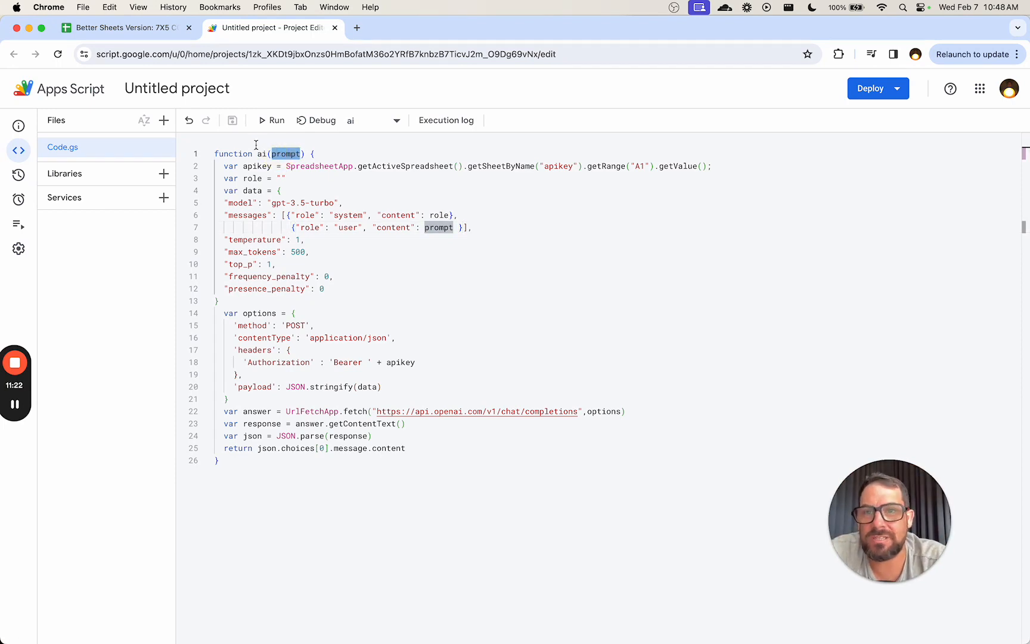
Insert an empty multi-line /** */ comment block above the ai function
{"action": "left_click", "coordinate": [260, 143]}
{"action": "key", "text": "Return"}
{"action": "key", "text": "Up"}
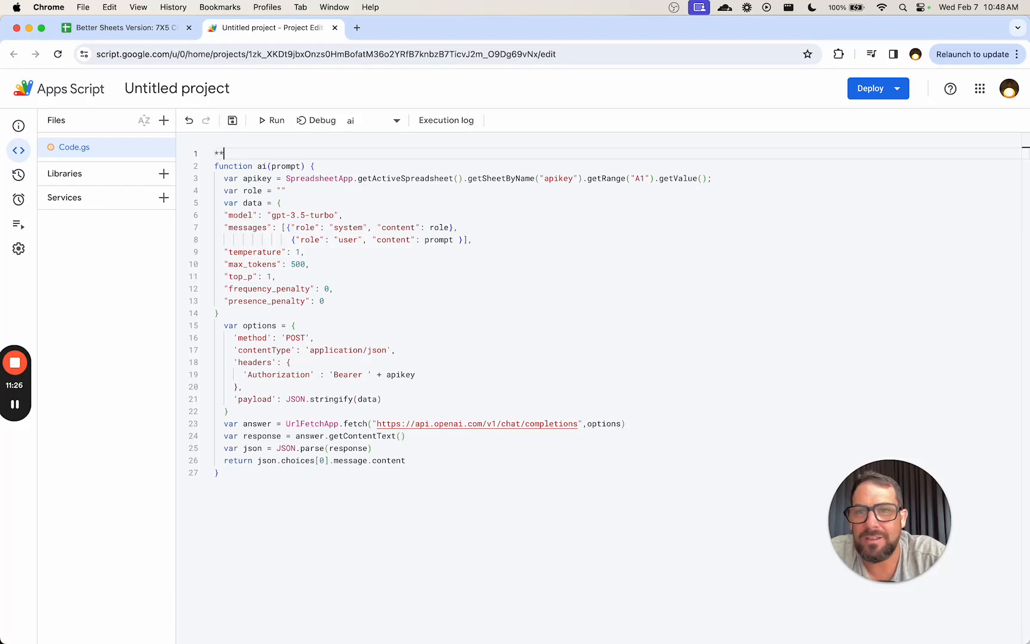
{"action": "type", "text": "**/"}
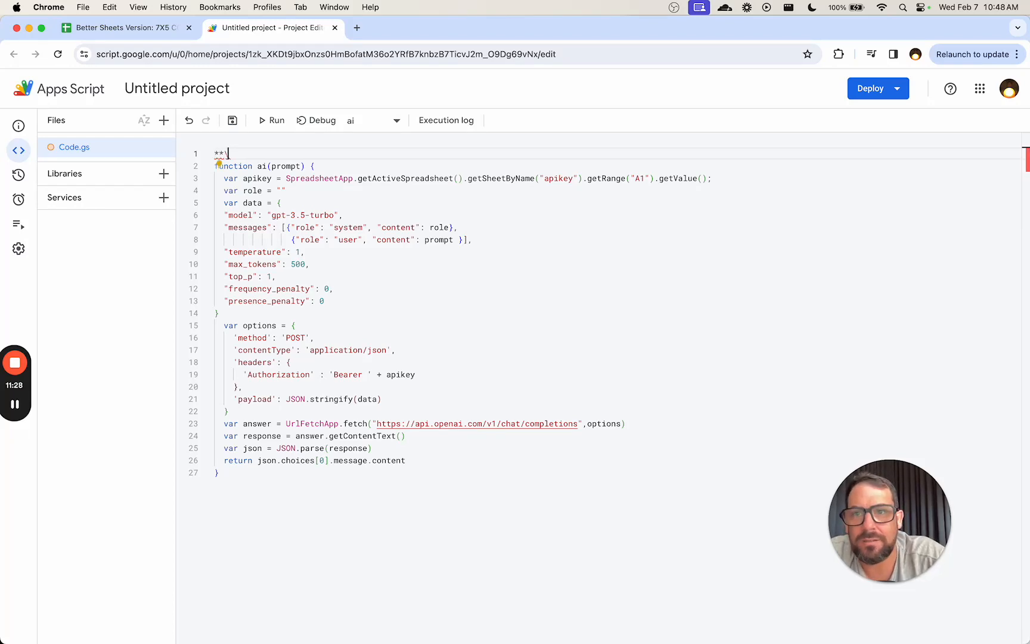
{"action": "key", "text": "BackSpace"}
{"action": "key", "text": "BackSpace"}
{"action": "type", "text": "/"}
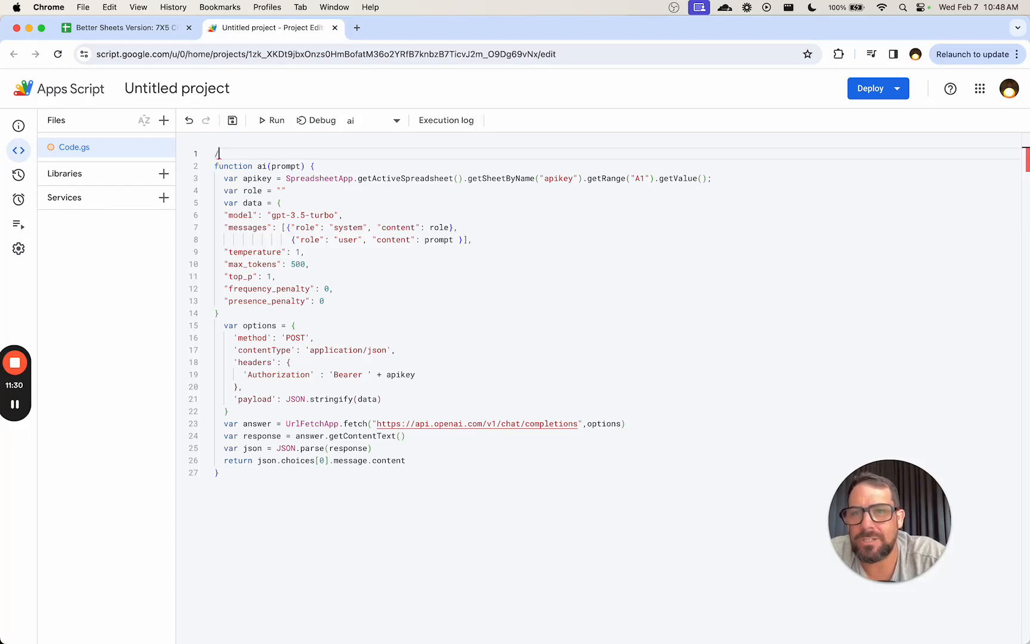
{"action": "type", "text": "/** */"}
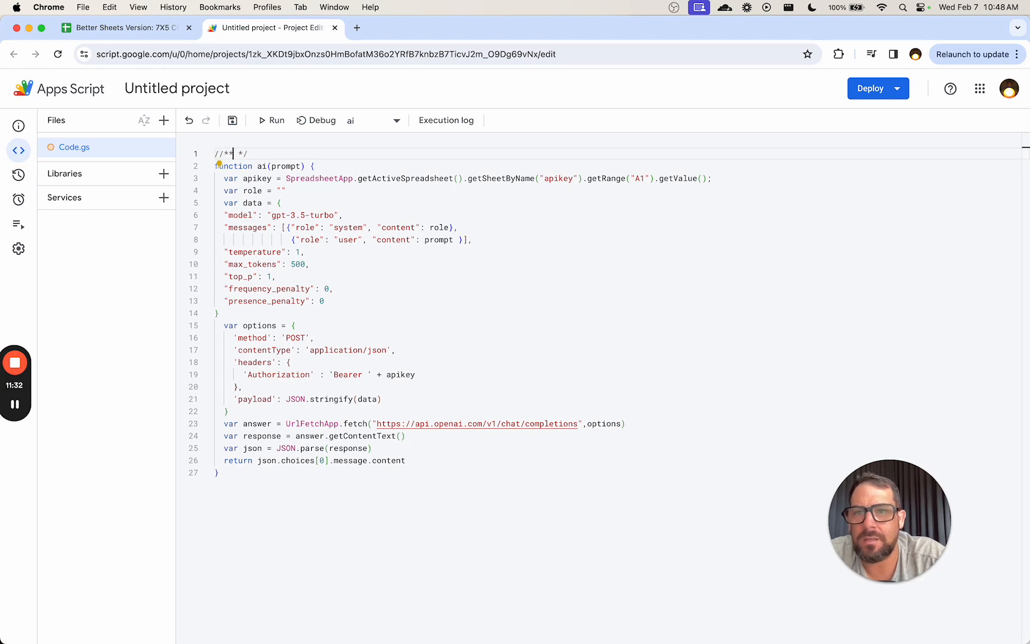
{"action": "key", "text": "Return"}
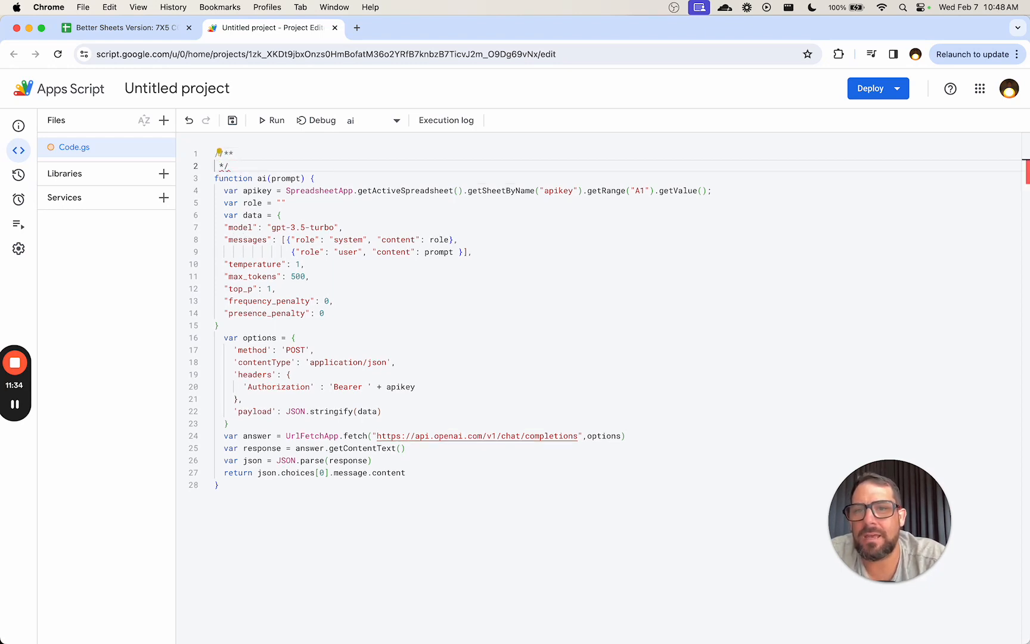
{"action": "key", "text": "Return"}
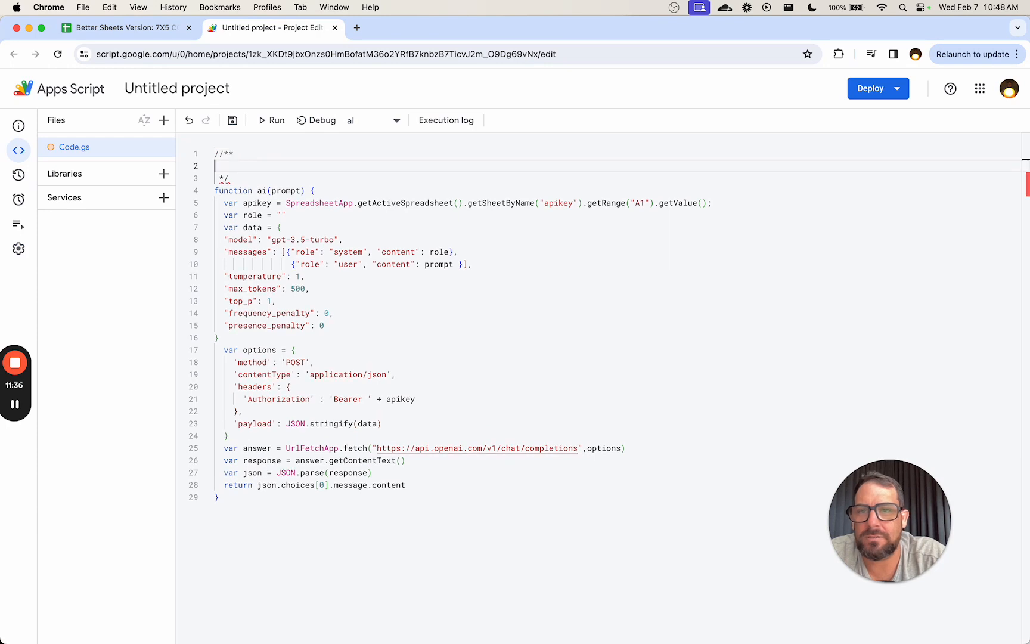
{"action": "key", "text": "BackSpace"}
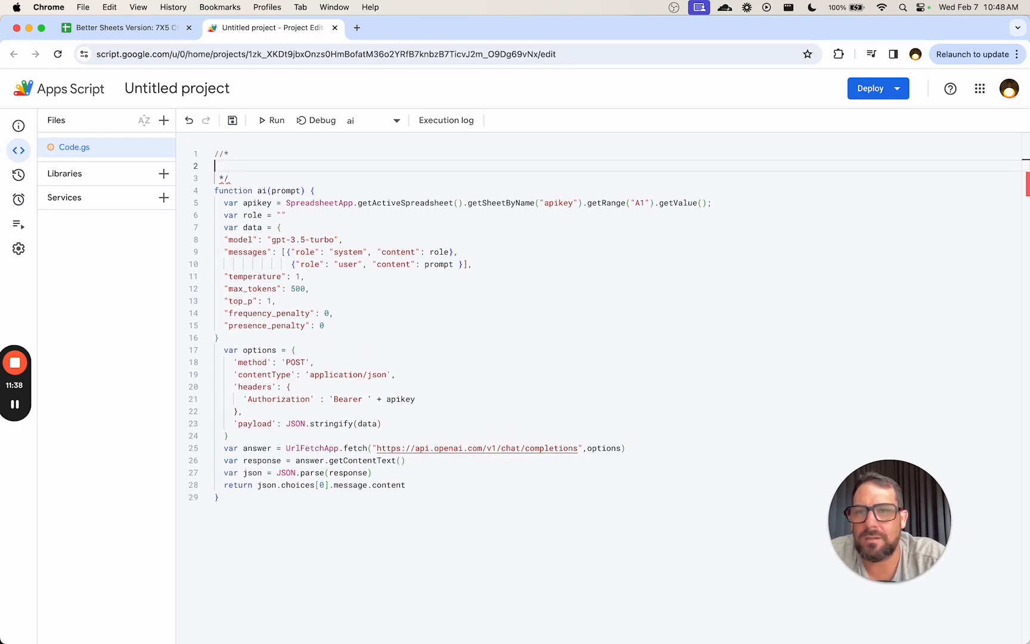
{"action": "key", "text": "BackSpace"}
{"action": "key", "text": "BackSpace"}
{"action": "type", "text": "*"}
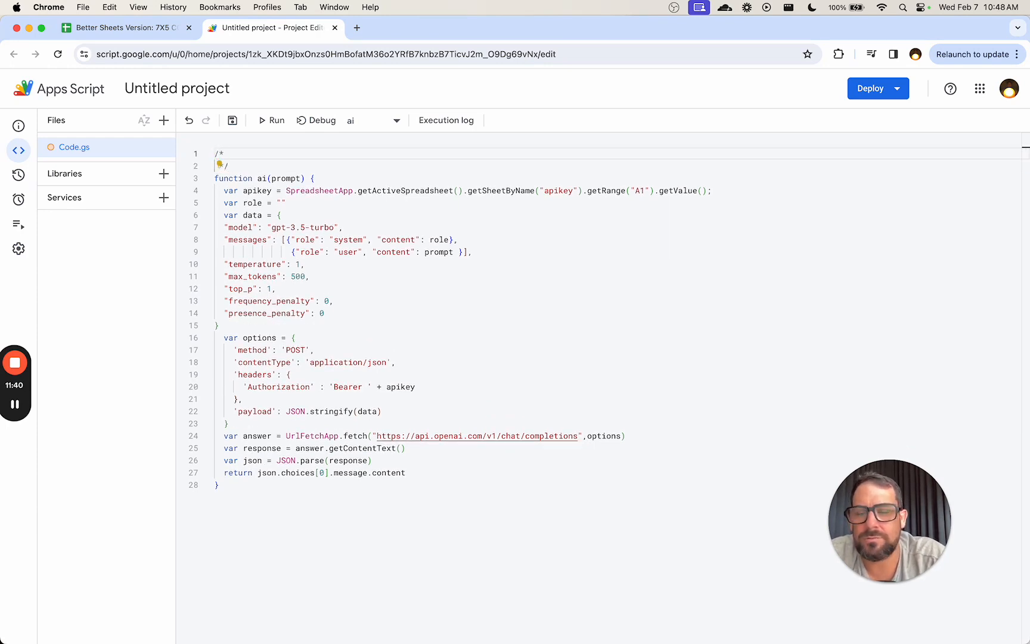
{"action": "key", "text": "Return"}
{"action": "mouse_move", "coordinate": [42, 343]}
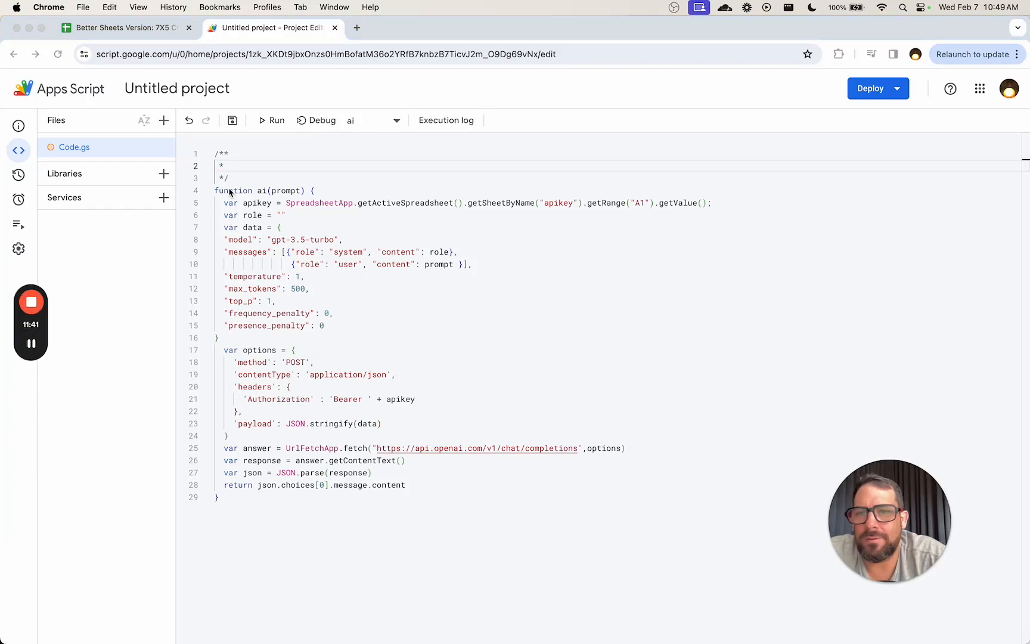
{"action": "left_click", "coordinate": [241, 167]}
{"action": "type", "text": "@c"}
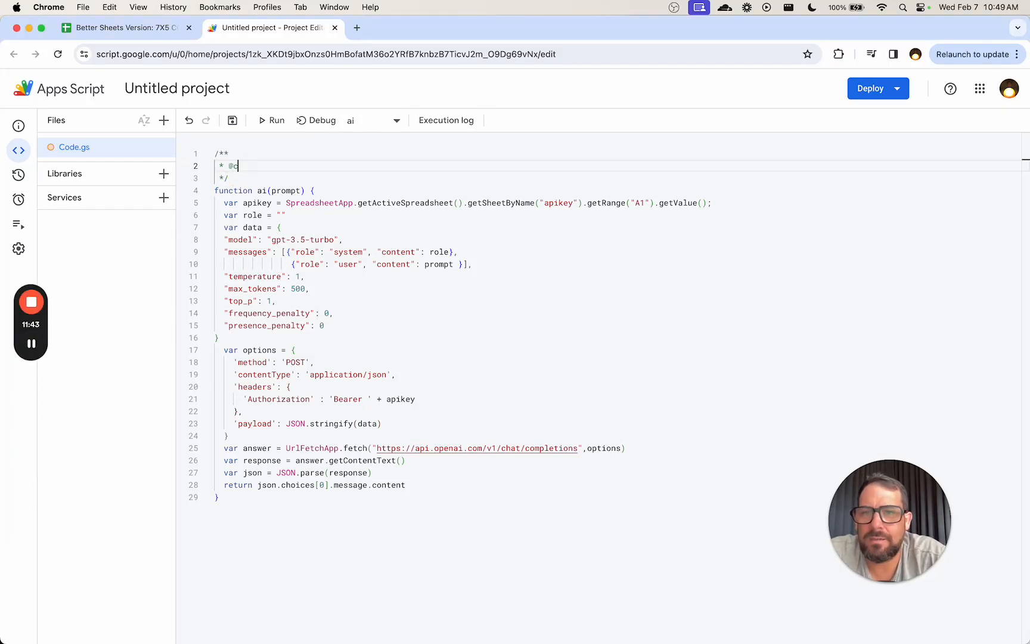
{"action": "type", "text": "ustomfunction"}
{"action": "key", "text": "super+s"}
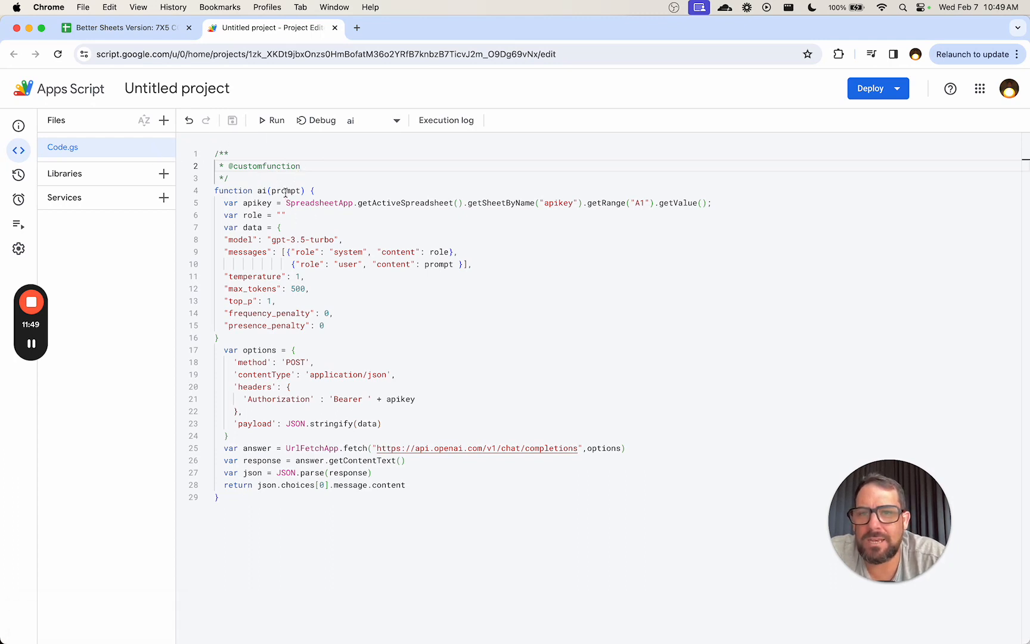
Set the temperature in the ai function's request data to .5
{"action": "left_click", "coordinate": [285, 191]}
{"action": "double_click", "coordinate": [298, 288]}
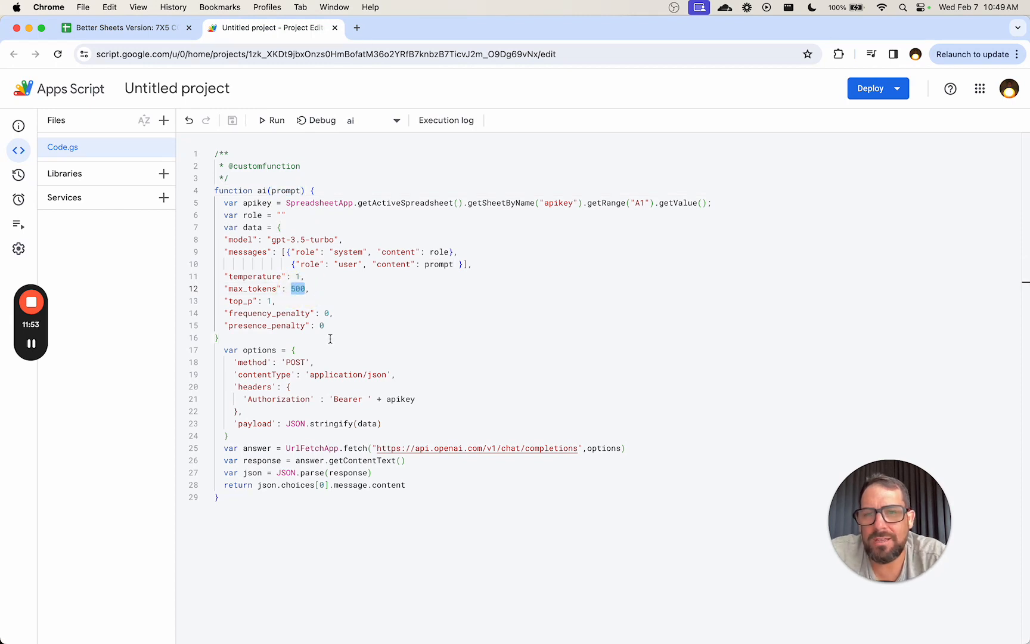
{"action": "double_click", "coordinate": [298, 276]}
{"action": "key", "text": "BackSpace"}
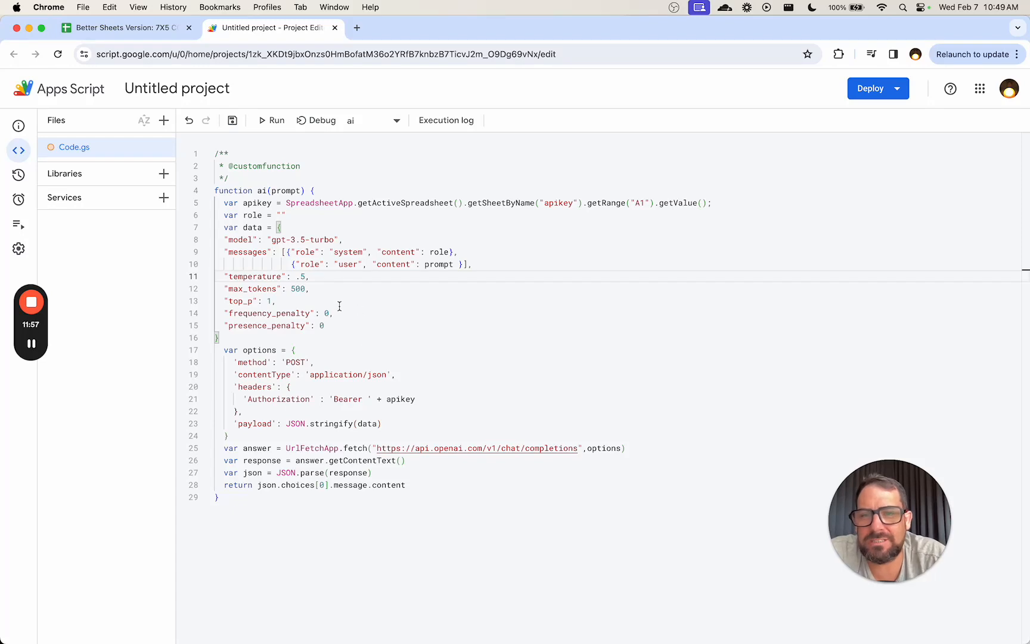
Review the top_p, penalty, content type and API URL settings, and save the script
{"action": "left_click", "coordinate": [275, 302]}
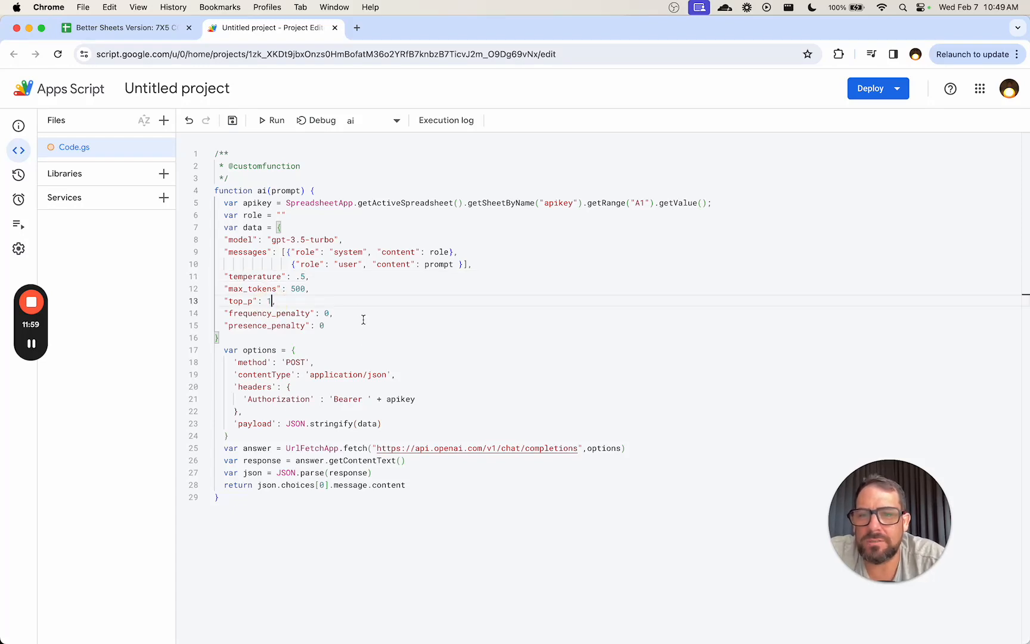
{"action": "left_click_drag", "start_coordinate": [301, 300], "coordinate": [325, 326]}
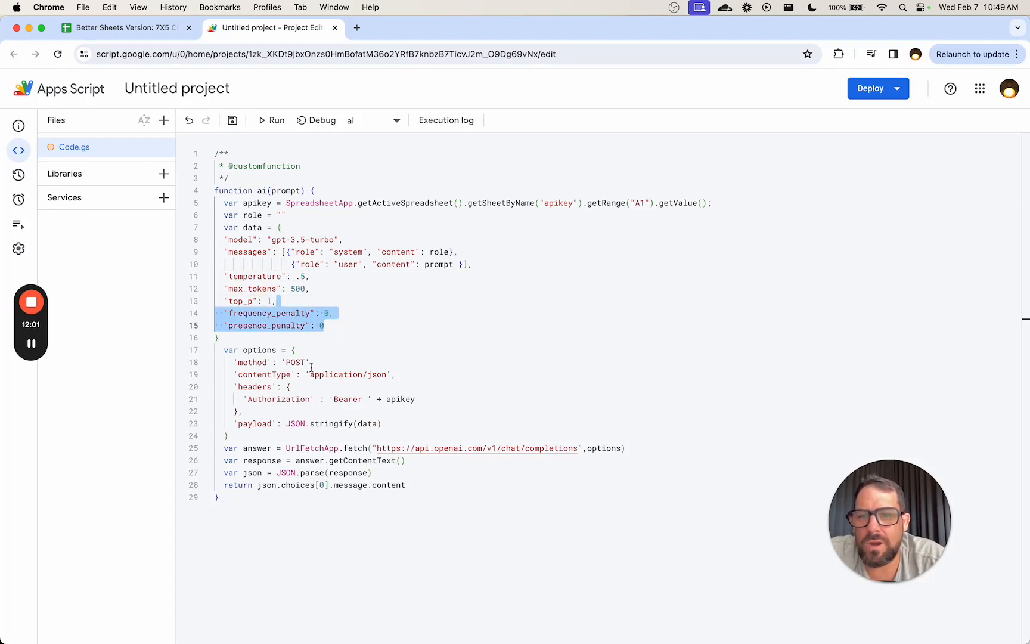
{"action": "left_click", "coordinate": [285, 372]}
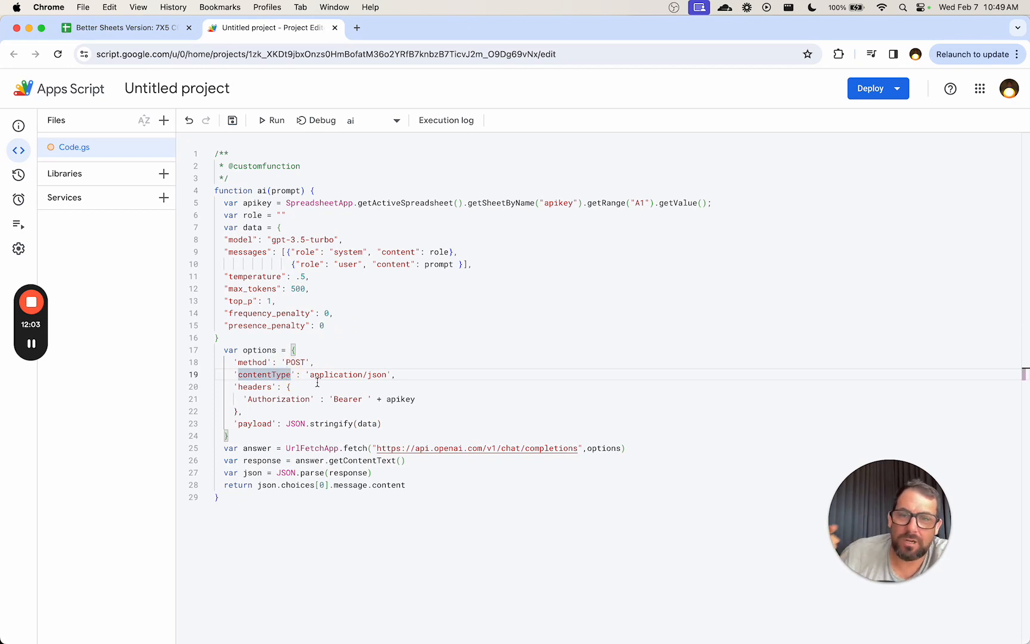
{"action": "left_click_drag", "start_coordinate": [415, 451], "coordinate": [470, 448]}
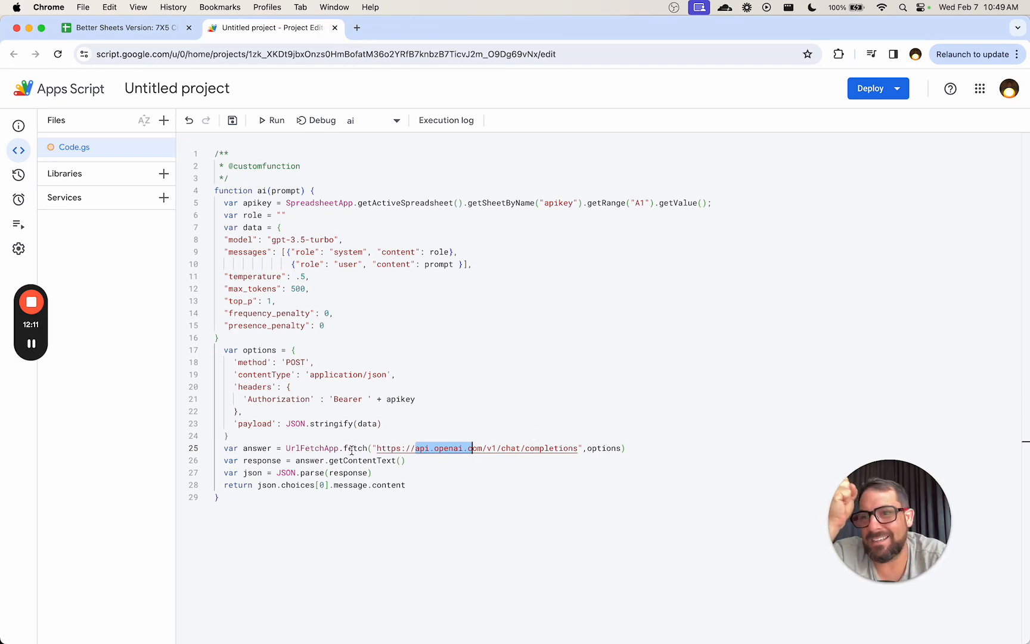
{"action": "key", "text": "super+s"}
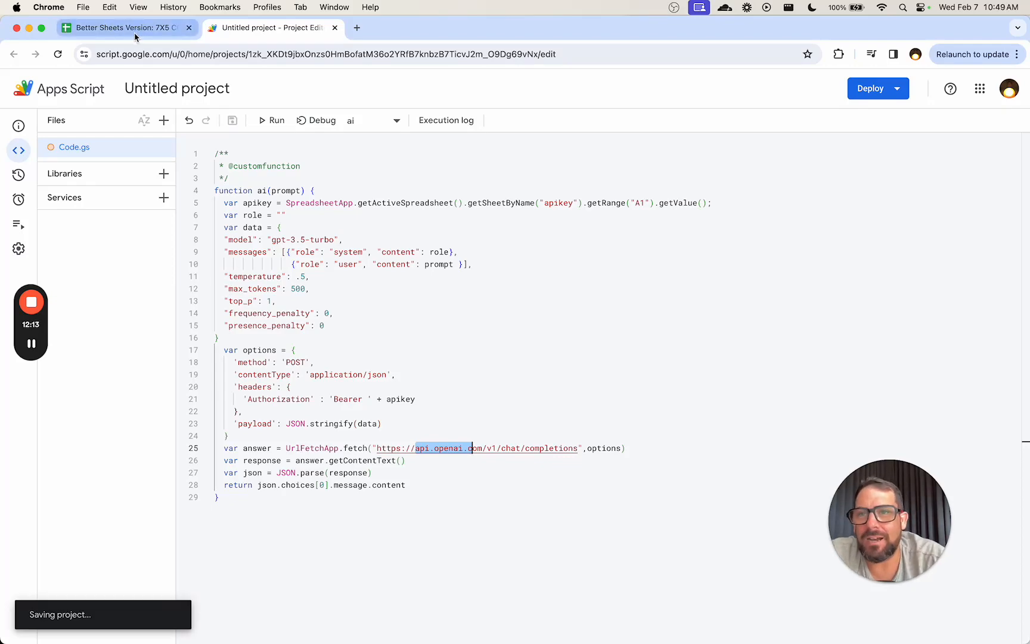
{"action": "left_click", "coordinate": [134, 30]}
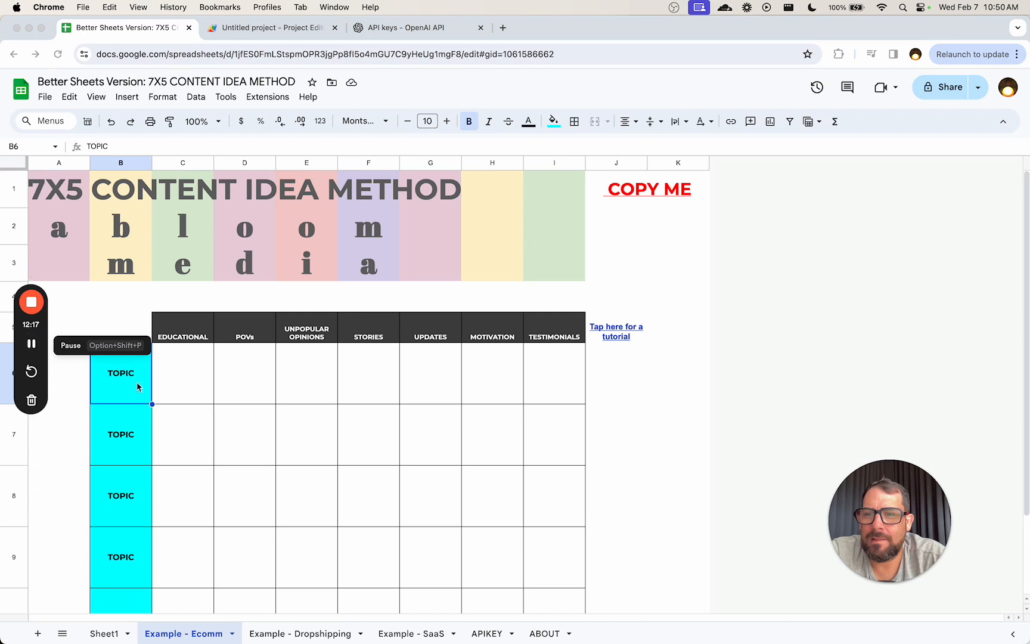
{"action": "left_click", "coordinate": [136, 386]}
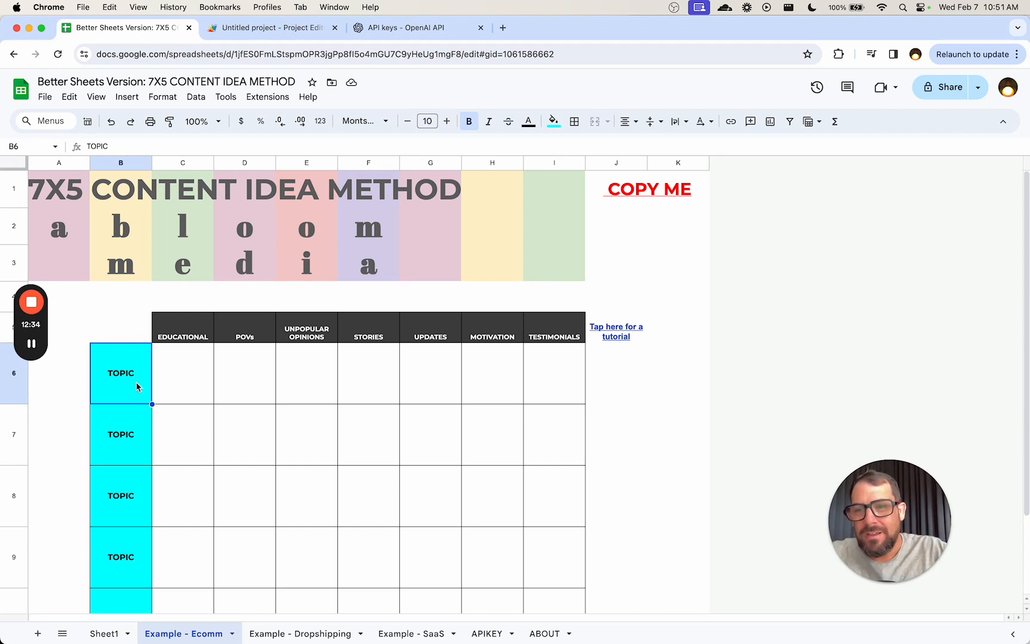
{"action": "type", "text": "=ai("}
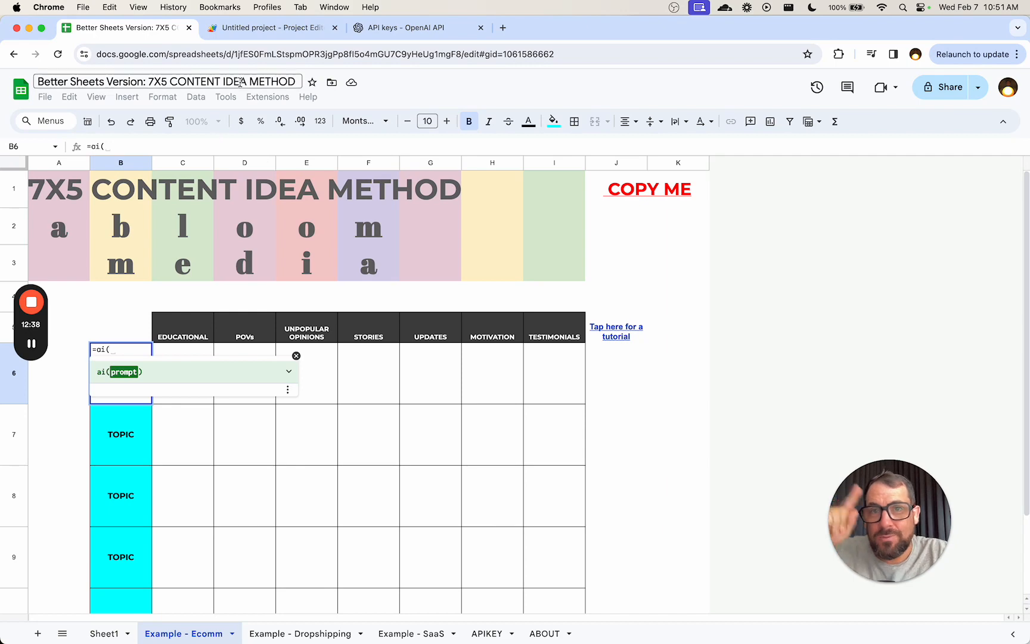
{"action": "left_click", "coordinate": [290, 36]}
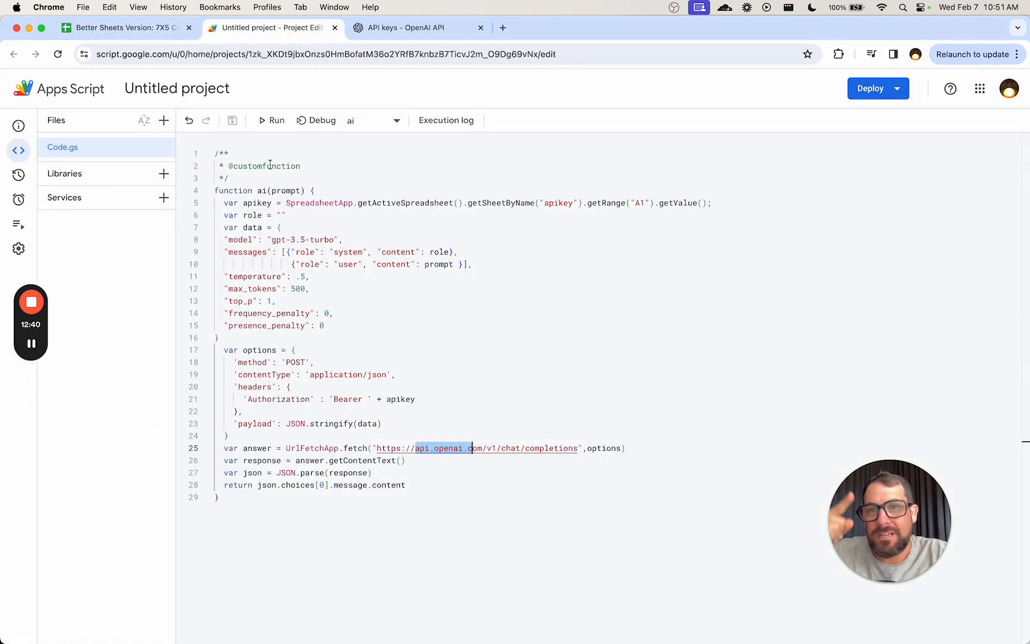
{"action": "left_click_drag", "start_coordinate": [235, 178], "coordinate": [215, 153]}
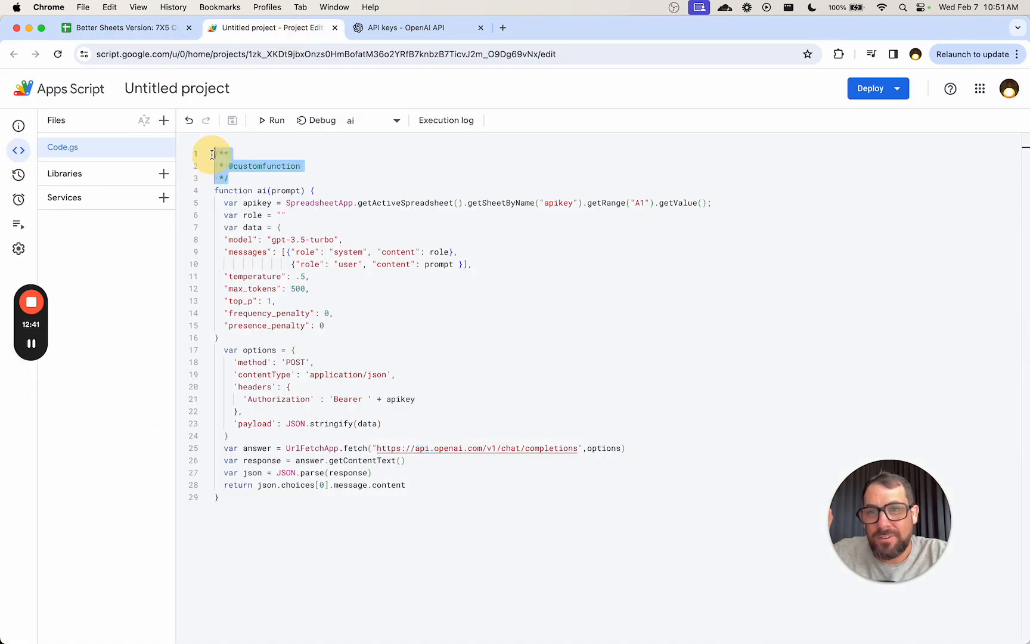
{"action": "left_click", "coordinate": [155, 29]}
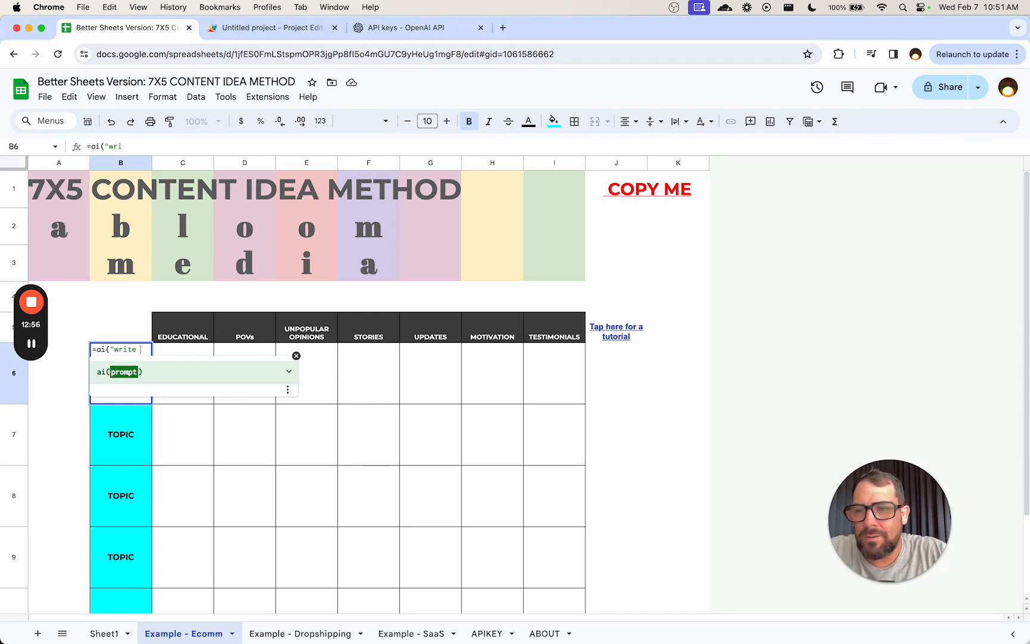
Complete B6's ai formula with the prompt "write 1 topic that an Ecommerc store can make tiktok videos about"
{"action": "type", "text": "1 topic that an"}
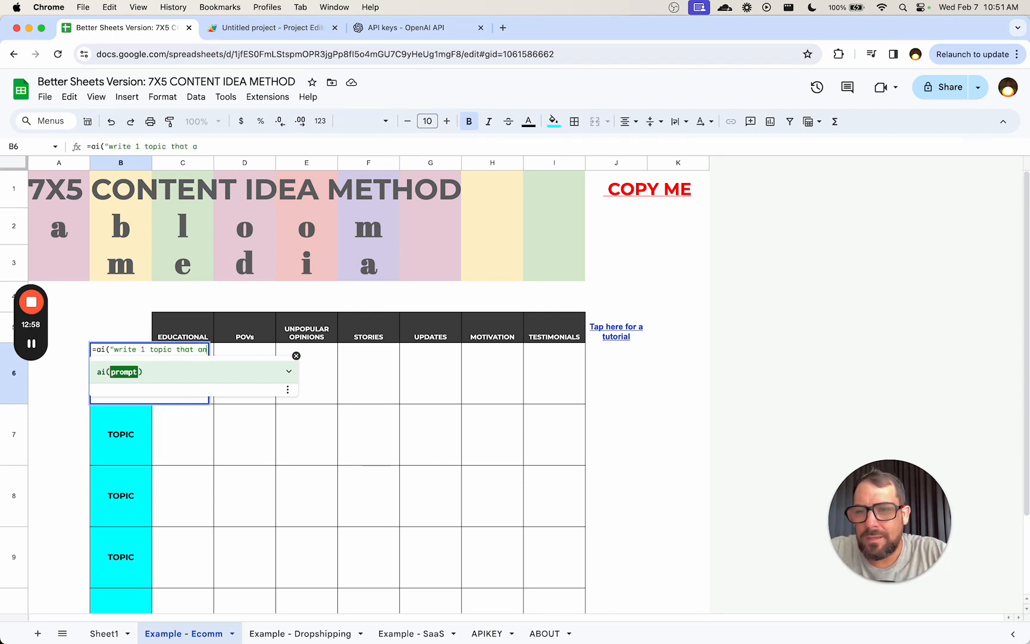
{"action": "type", "text": " Ecommerc st"}
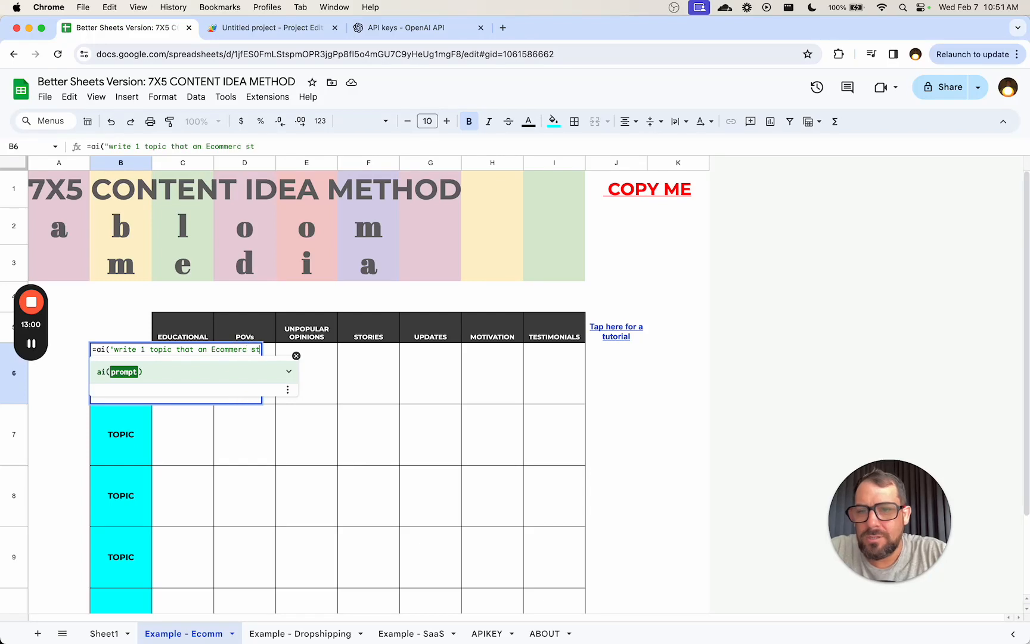
{"action": "type", "text": "ore con make "}
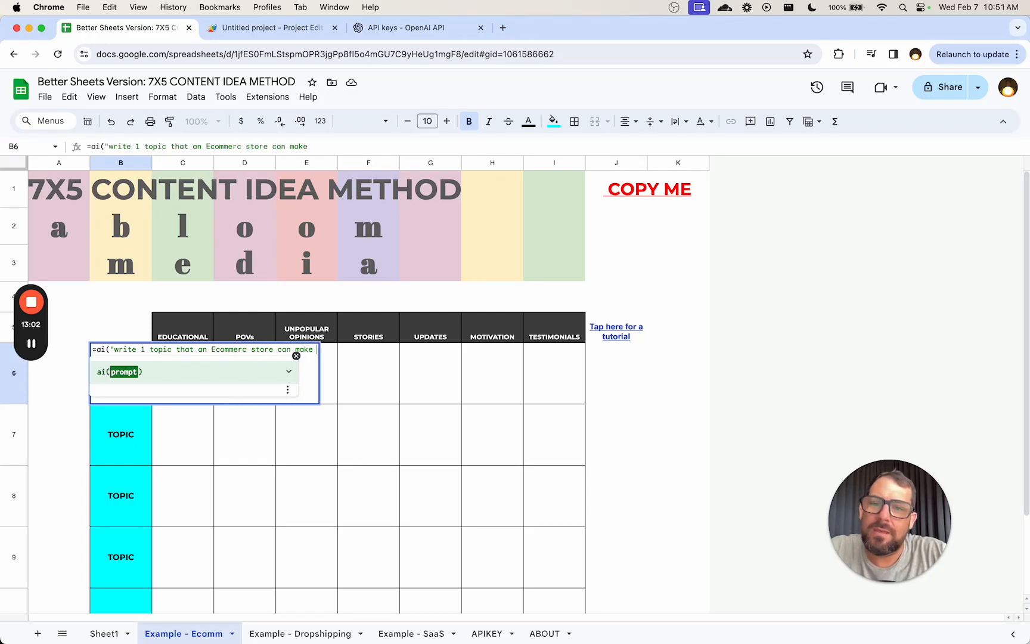
{"action": "type", "text": "tiktok videos aout"}
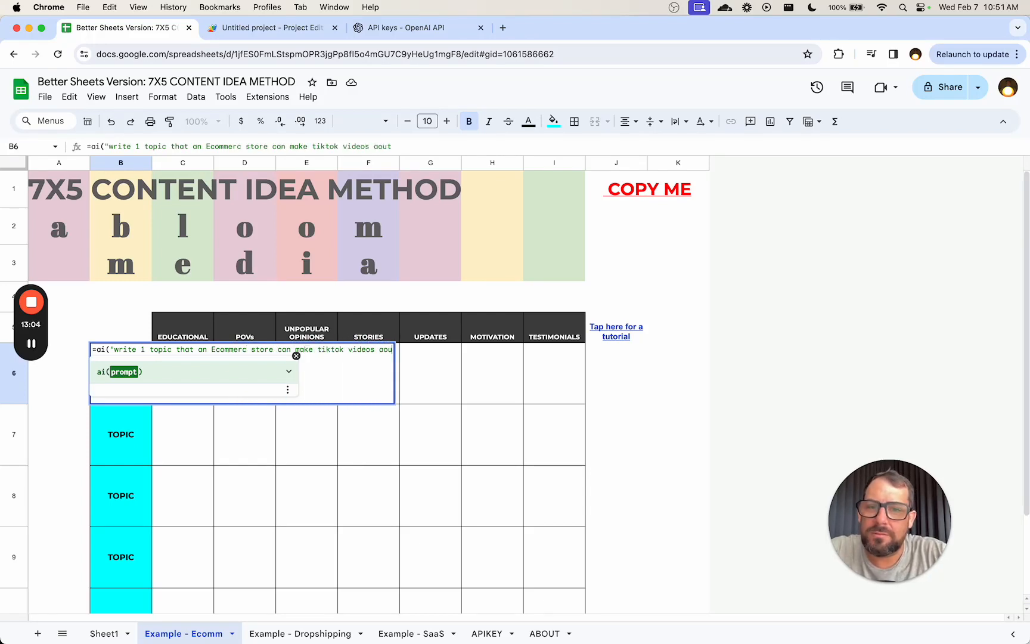
{"action": "key", "text": "BackSpace"}
{"action": "key", "text": "BackSpace"}
{"action": "key", "text": "BackSpace"}
{"action": "type", "text": "bout\")"}
{"action": "key", "text": "Return"}
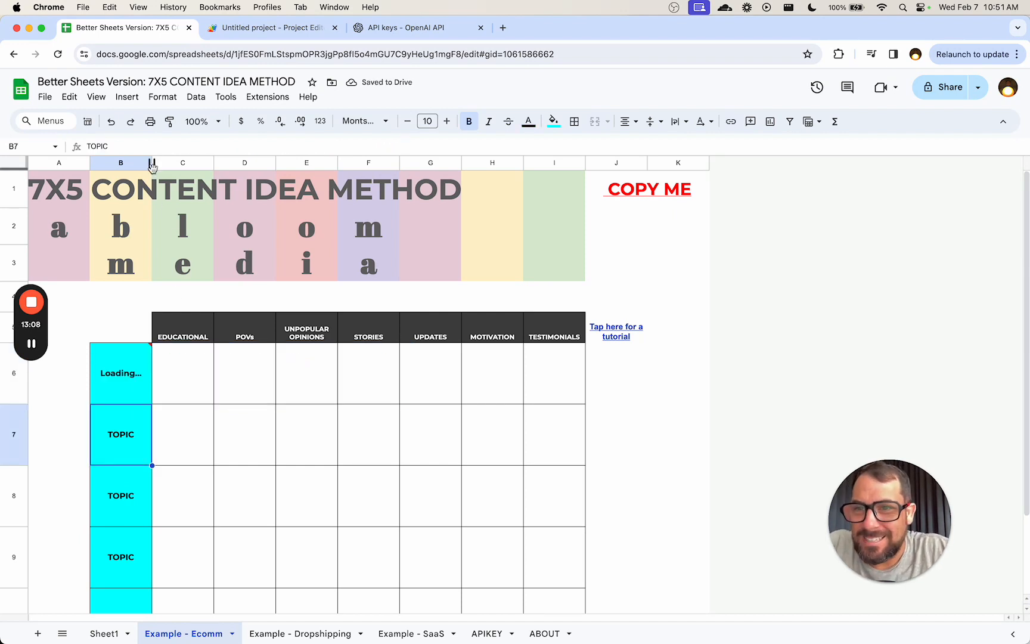
Widen column B to about two and a half times its width and copy the B6 topic formula into B7:B10
{"action": "left_click_drag", "start_coordinate": [152, 162], "coordinate": [244, 163]}
{"action": "left_click", "coordinate": [189, 388]}
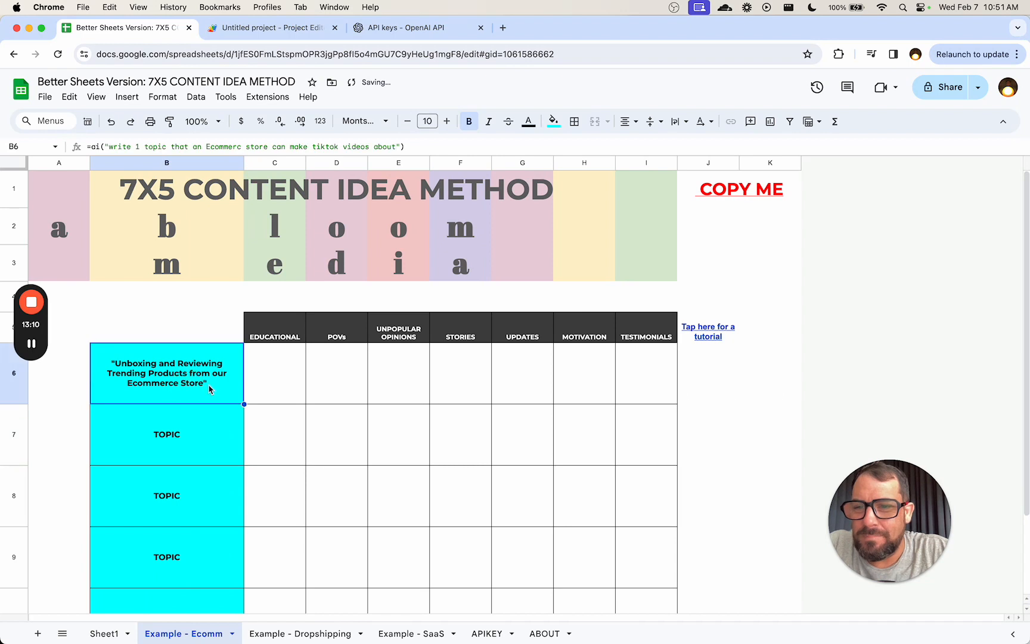
{"action": "key", "text": "cmd+c"}
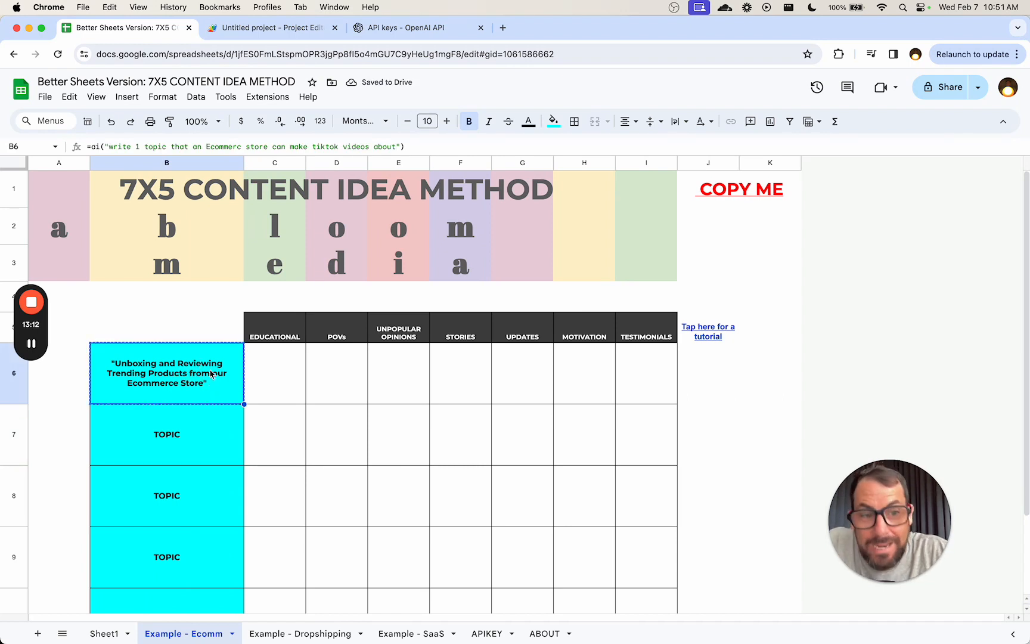
{"action": "key", "text": "Down"}
{"action": "key", "text": "super+v"}
{"action": "key", "text": "Down"}
{"action": "key", "text": "super+v"}
{"action": "key", "text": "Down"}
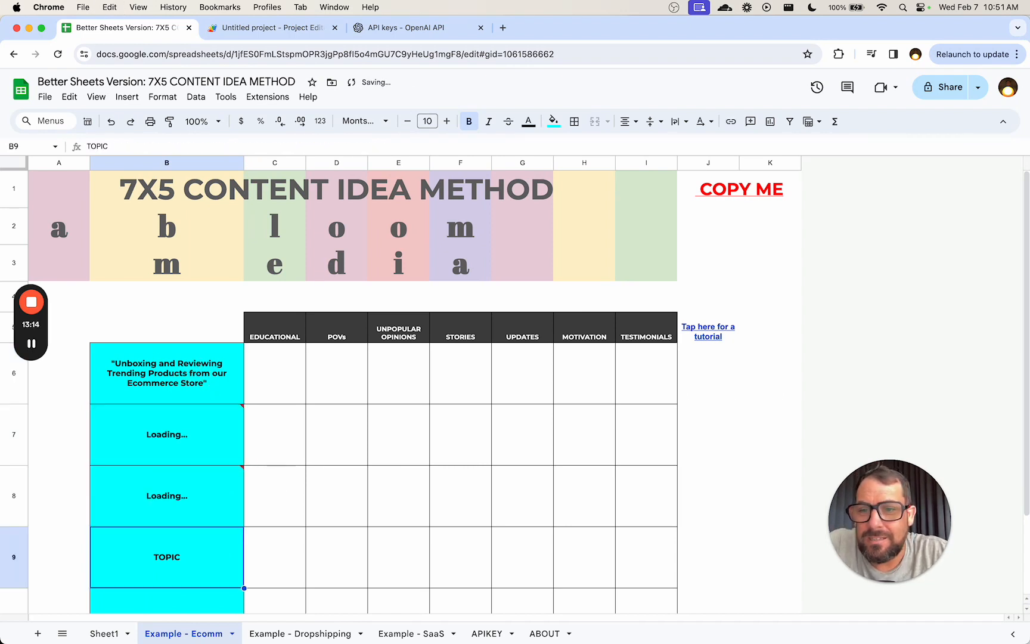
{"action": "key", "text": "super+v"}
{"action": "key", "text": "Down"}
{"action": "key", "text": "super+v"}
{"action": "key", "text": "Down"}
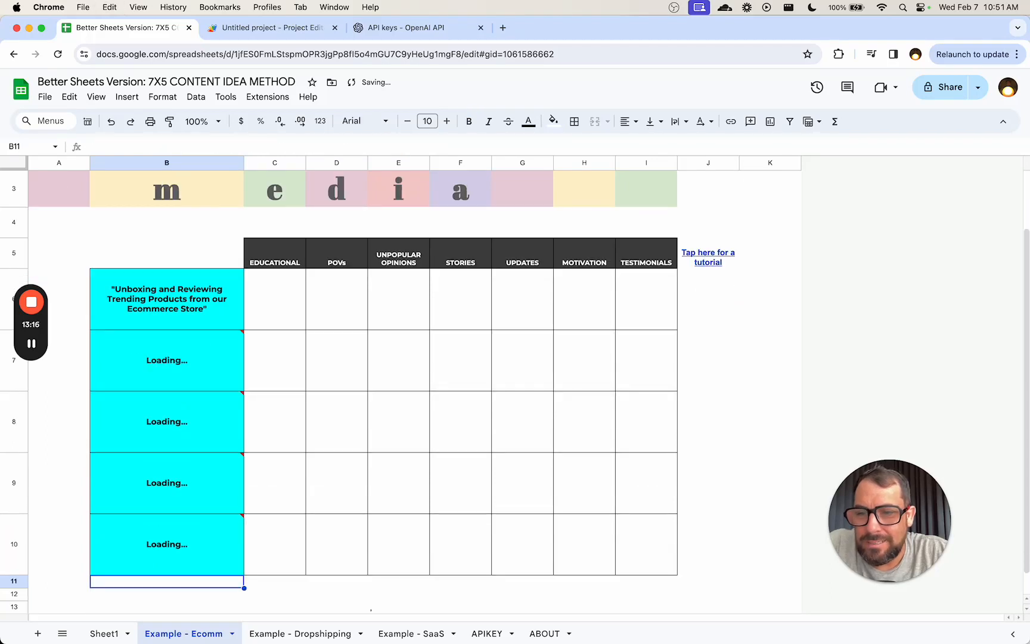
Review the generated topics in B6:B10 and compare how varied they are
{"action": "key", "text": "Up"}
{"action": "key", "text": "Up"}
{"action": "key", "text": "Up"}
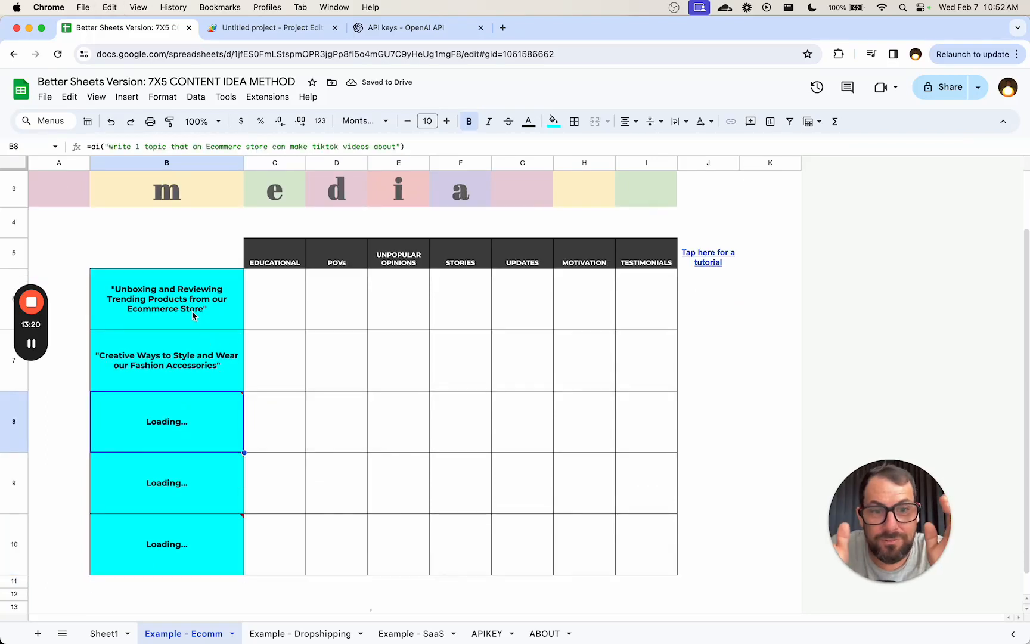
{"action": "left_click", "coordinate": [193, 316]}
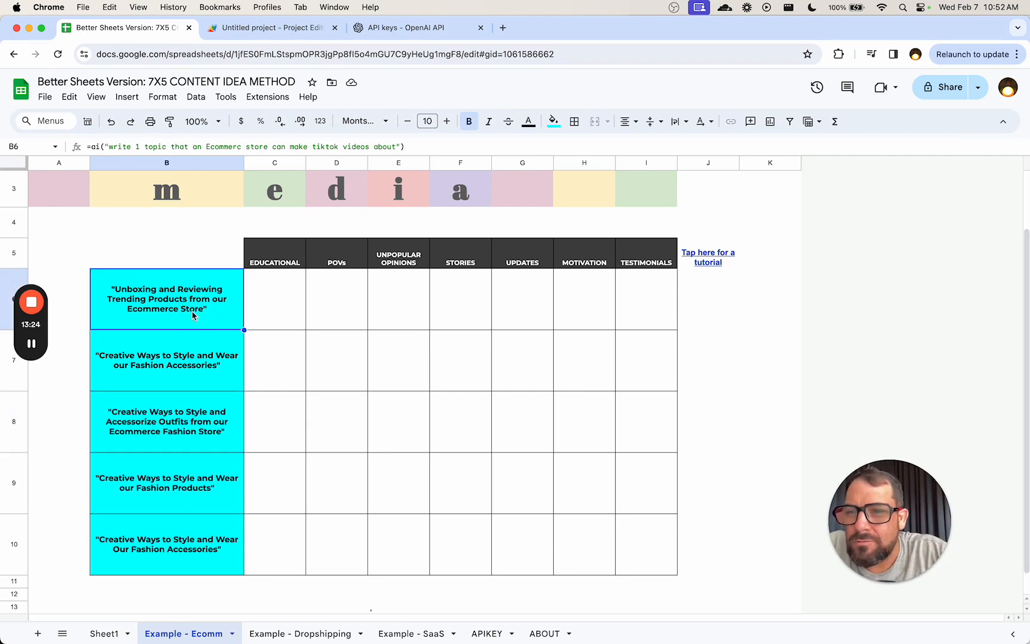
{"action": "left_click", "coordinate": [168, 387]}
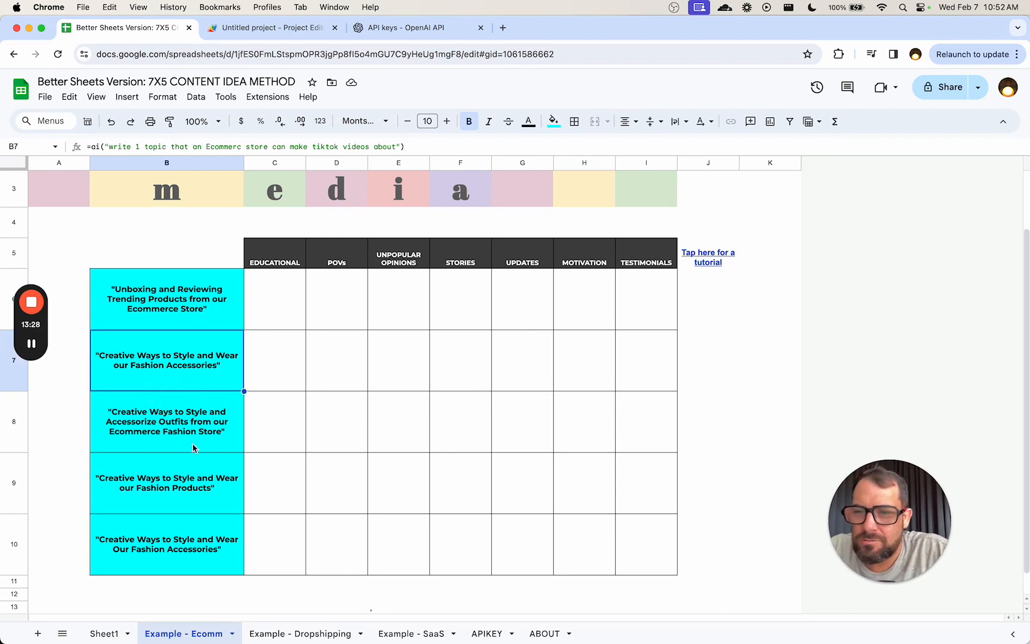
{"action": "left_click", "coordinate": [197, 441]}
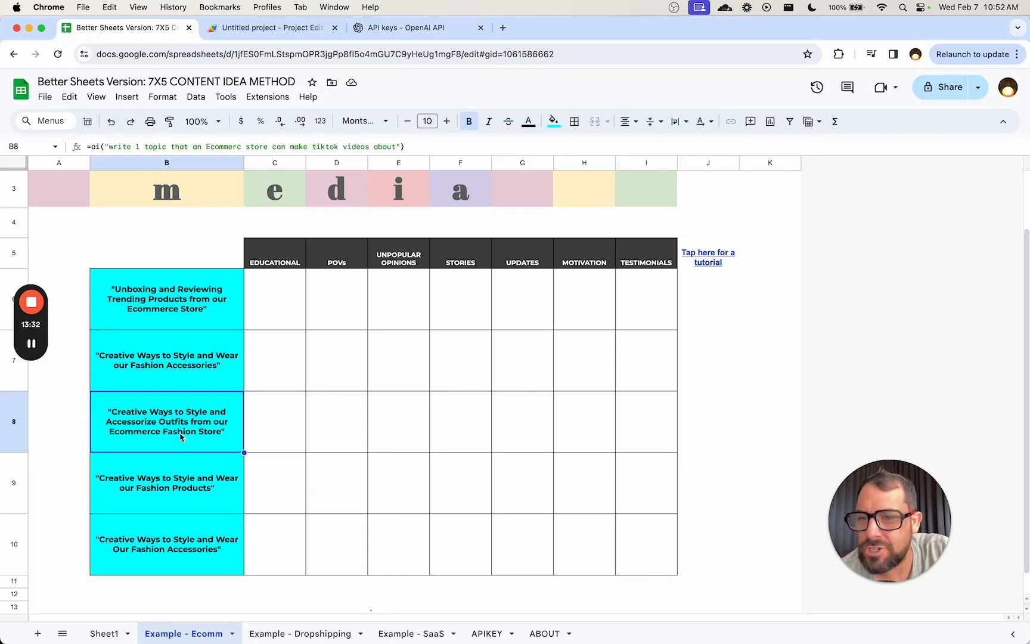
{"action": "left_click", "coordinate": [163, 489]}
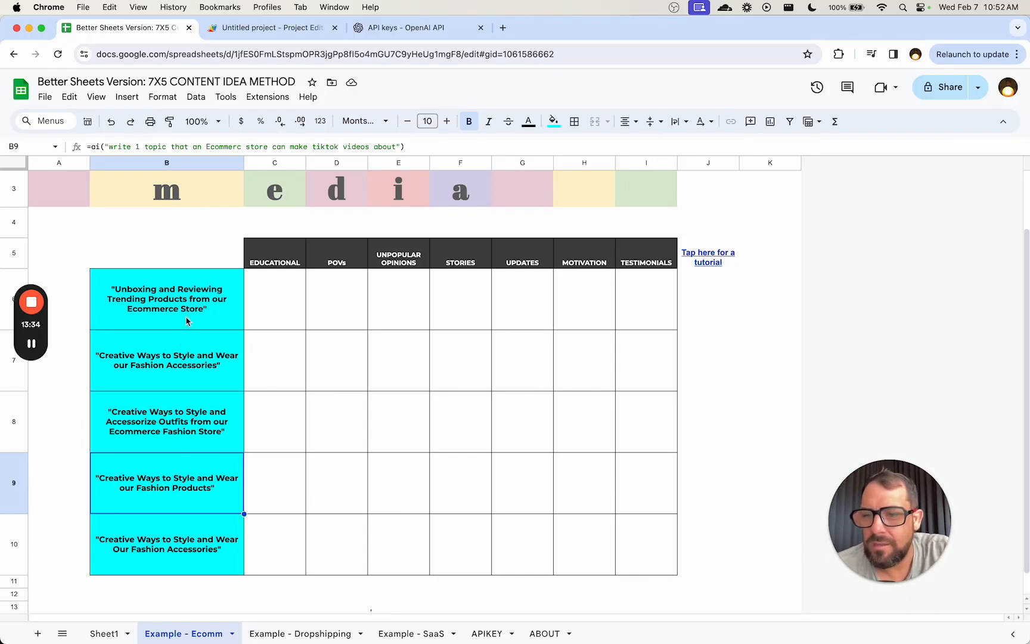
{"action": "left_click", "coordinate": [173, 546]}
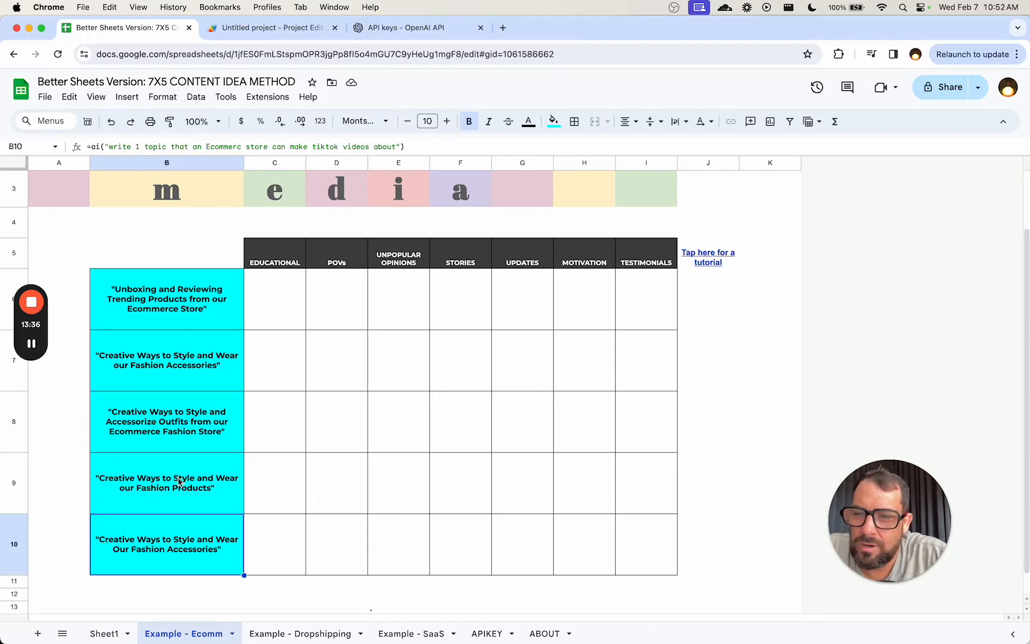
{"action": "left_click", "coordinate": [194, 302]}
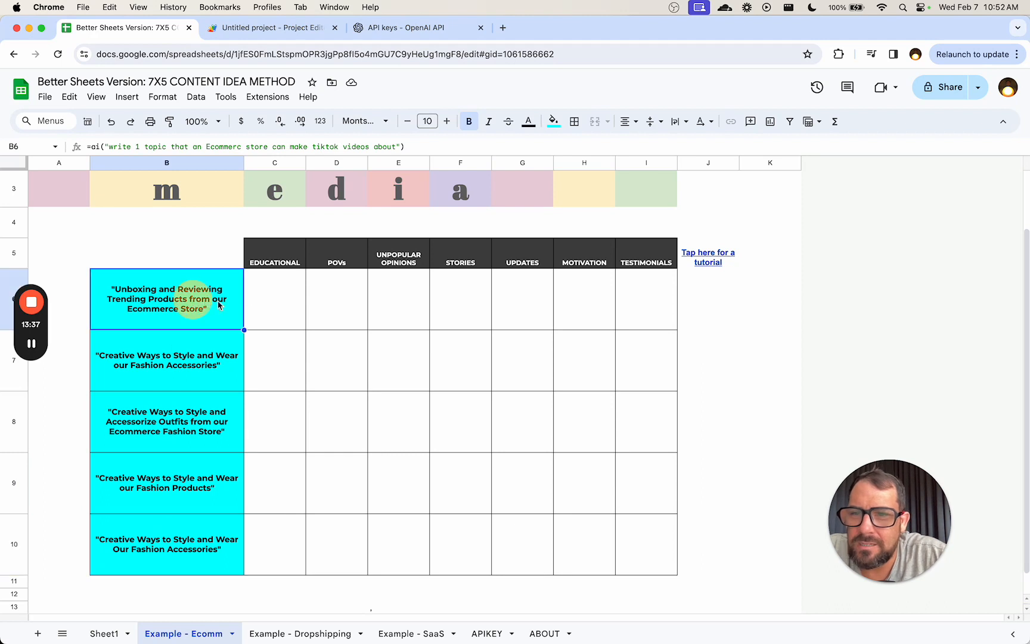
Begin an ai formula in C6, under EDUCATIONAL, with the prompt "give me 1 short example tiktok video"
{"action": "left_click", "coordinate": [271, 305]}
{"action": "type", "text": "="}
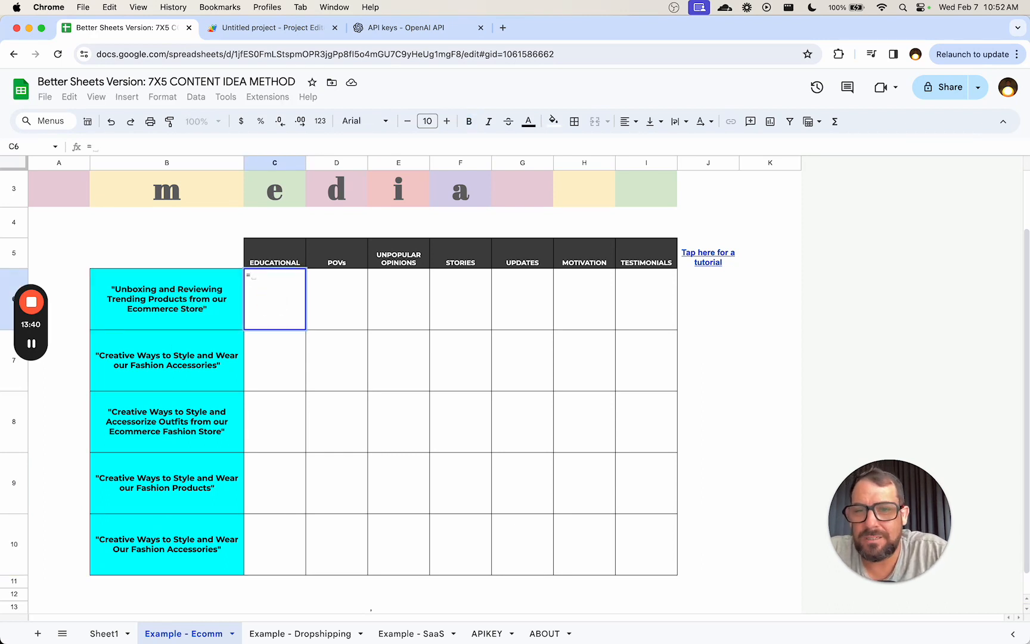
{"action": "type", "text": "ai(\""}
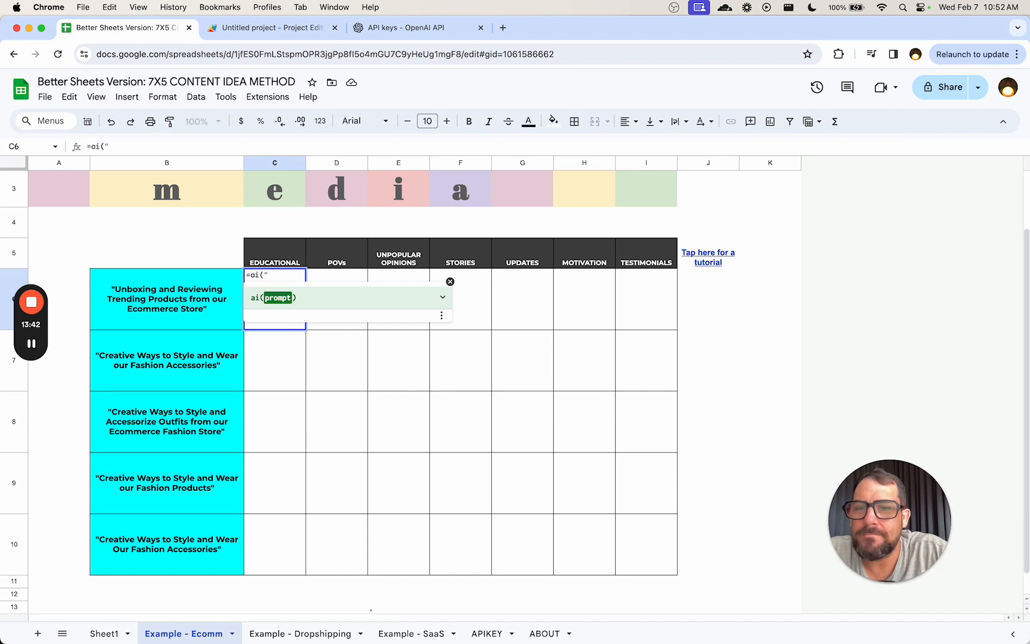
{"action": "type", "text": "give me "}
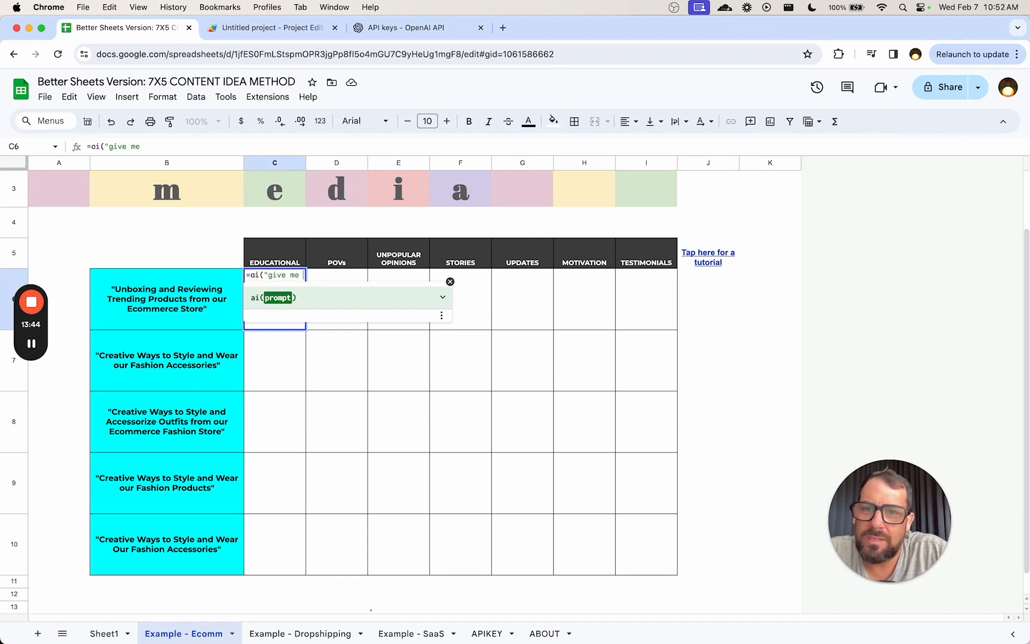
{"action": "type", "text": "1 short e"}
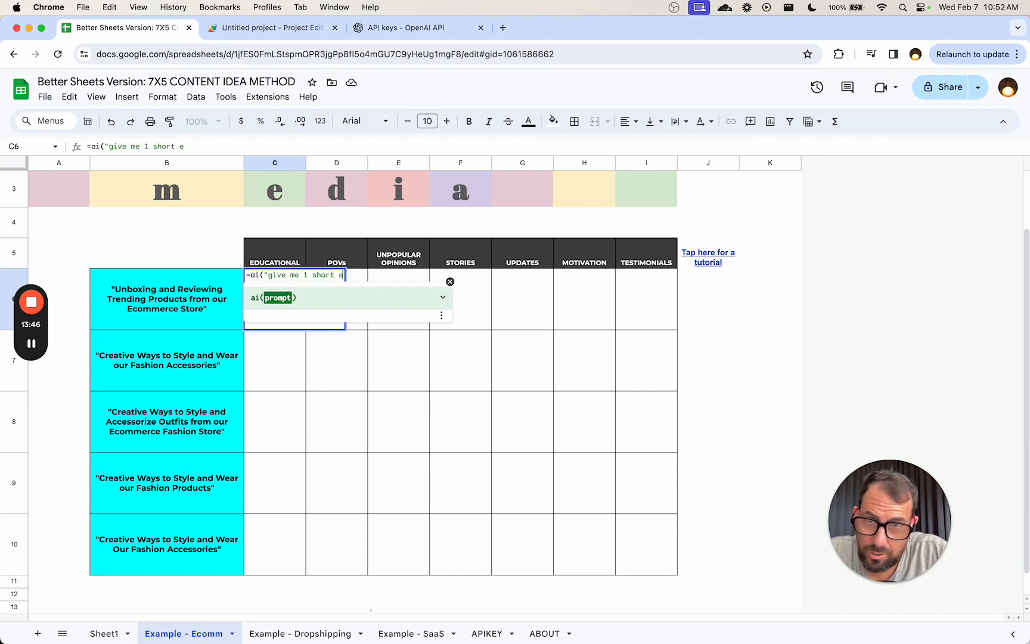
{"action": "type", "text": "xample tik"}
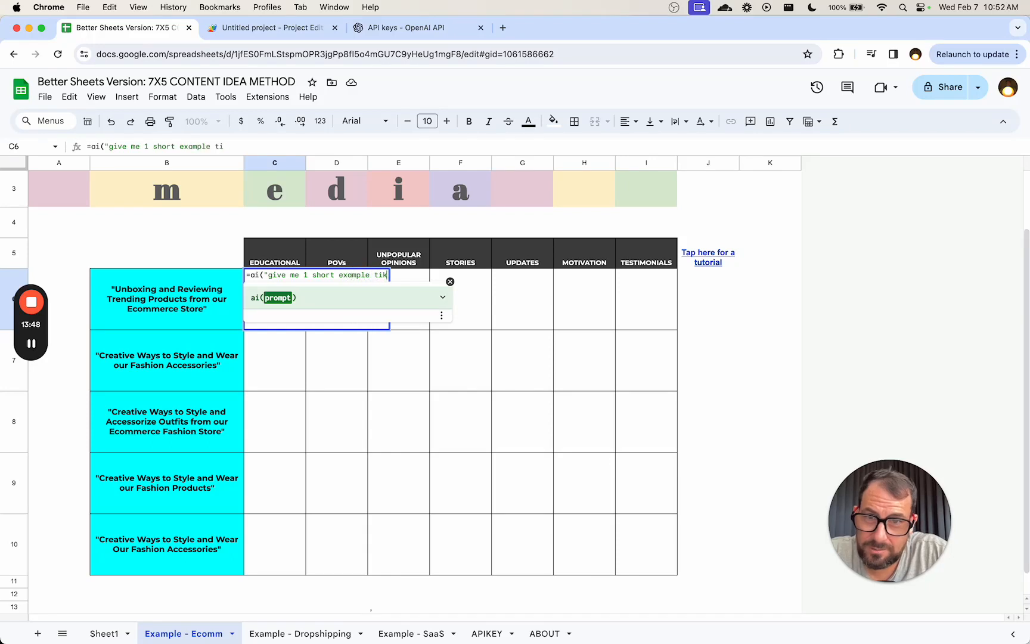
{"action": "type", "text": "tok video th"}
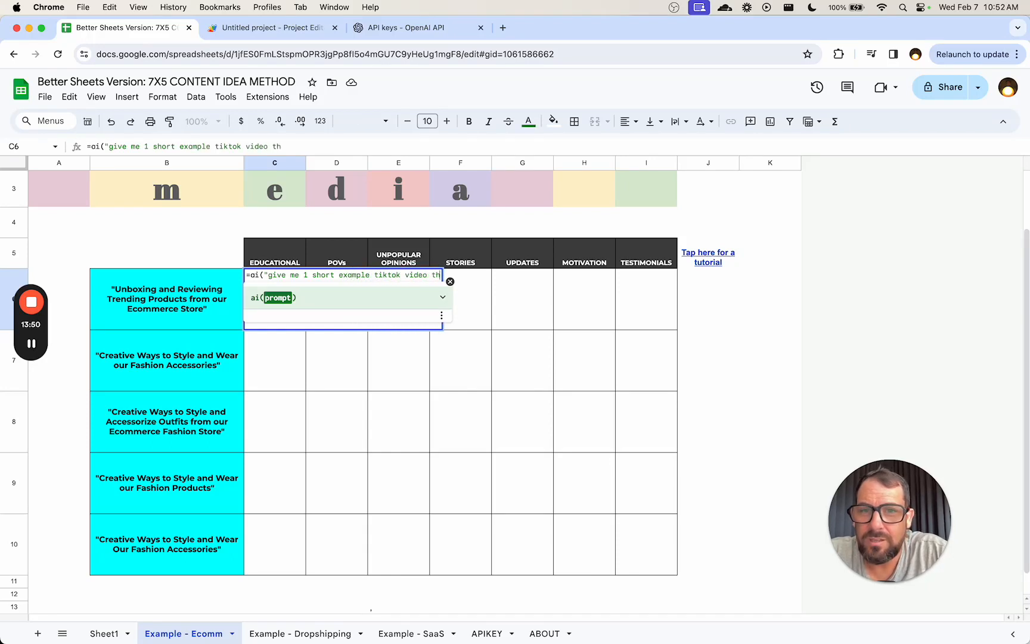
{"action": "key", "text": "BackSpace"}
{"action": "key", "text": "BackSpace"}
Insert a reference to header cell C5 after "example" in the C6 prompt, as "&C5" between the quoted parts
{"action": "left_click", "coordinate": [370, 275]}
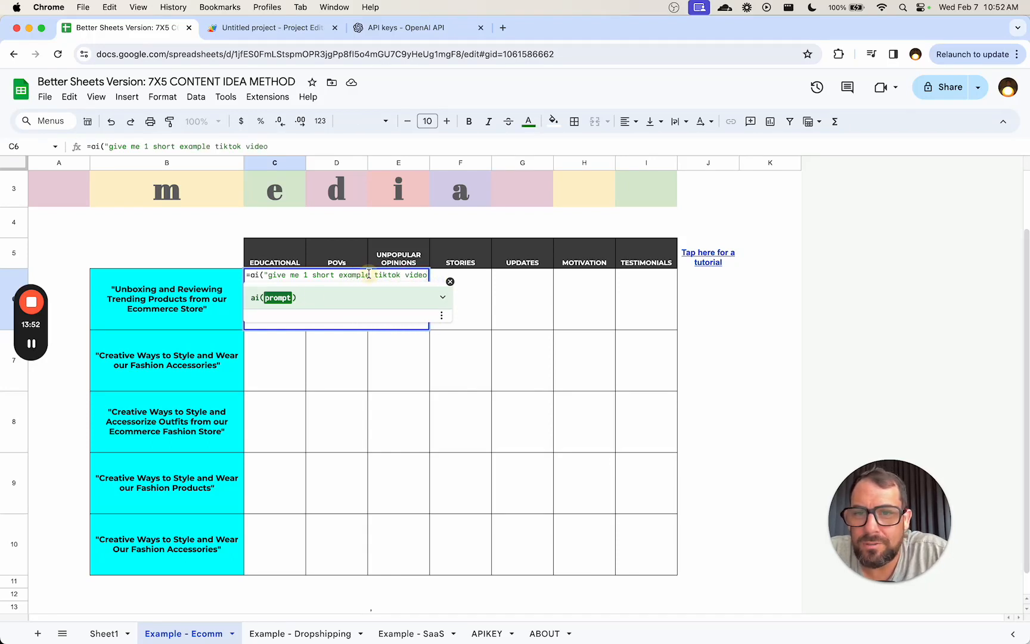
{"action": "type", "text": "\" "}
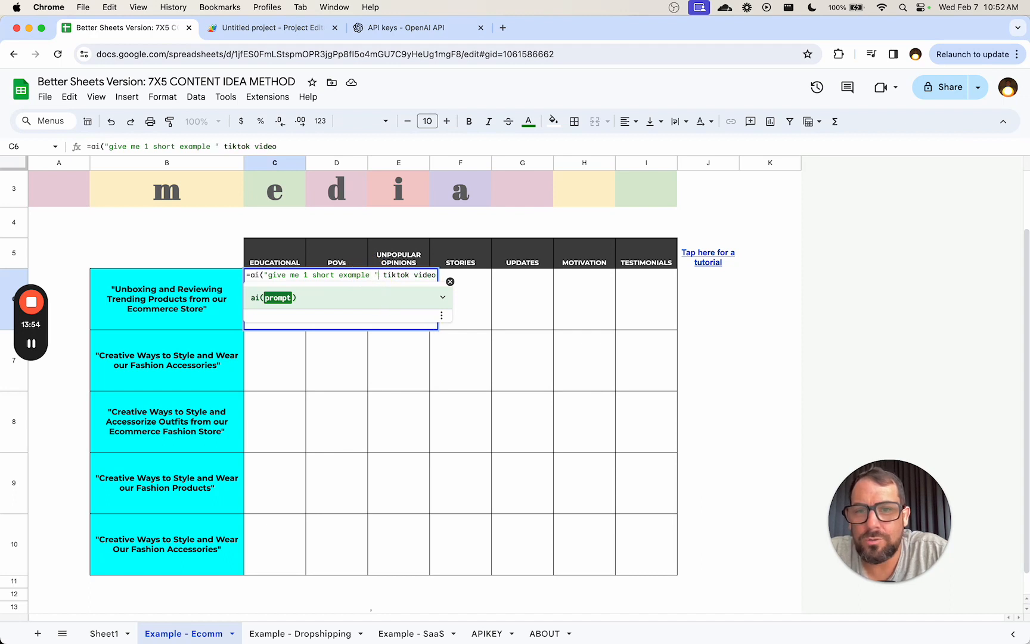
{"action": "type", "text": "&"}
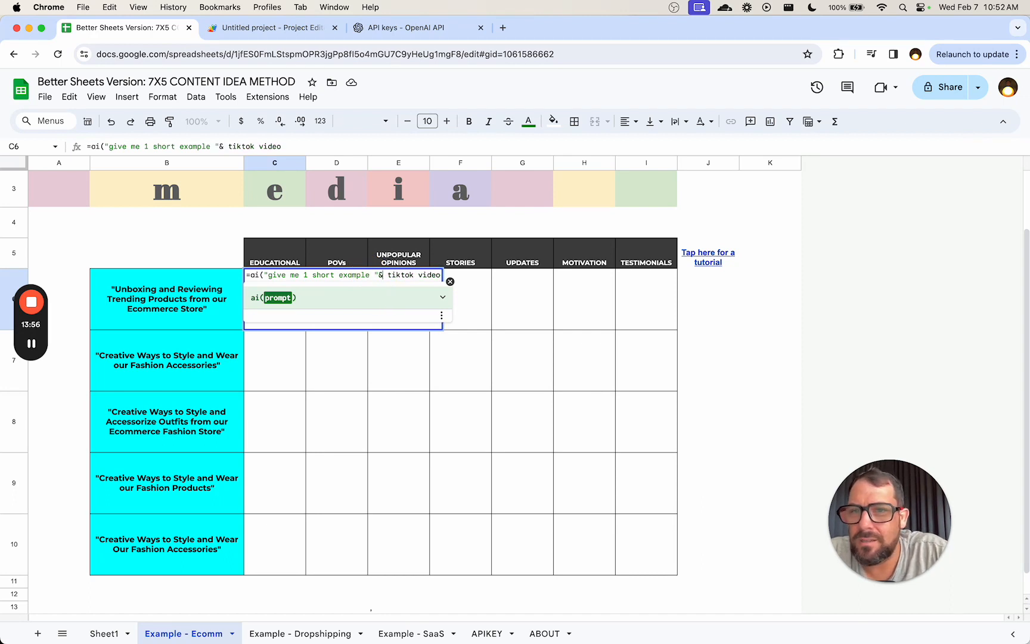
{"action": "type", "text": "C5"}
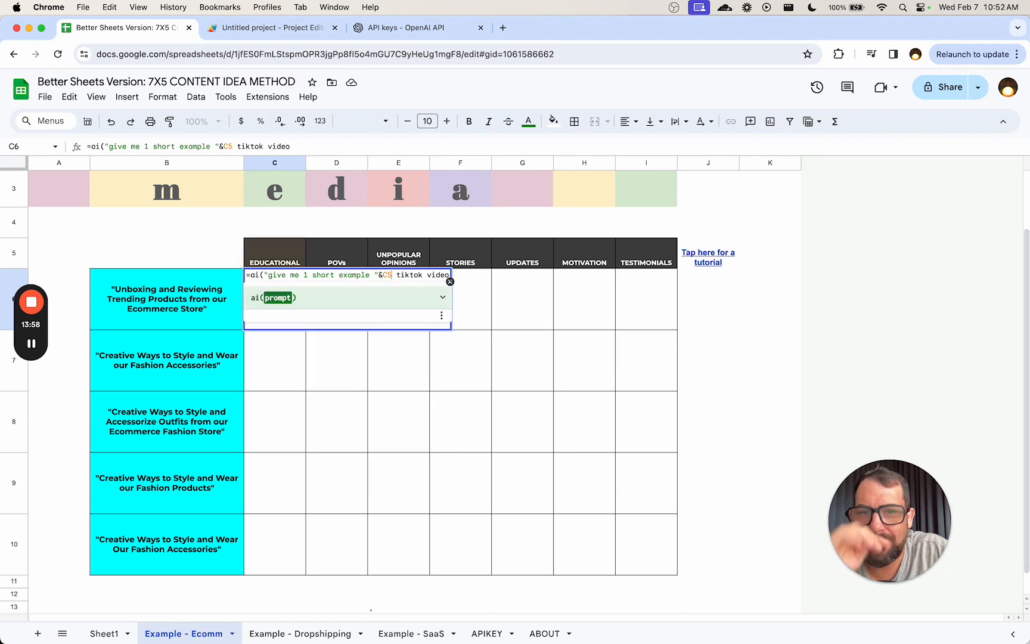
{"action": "type", "text": "\""}
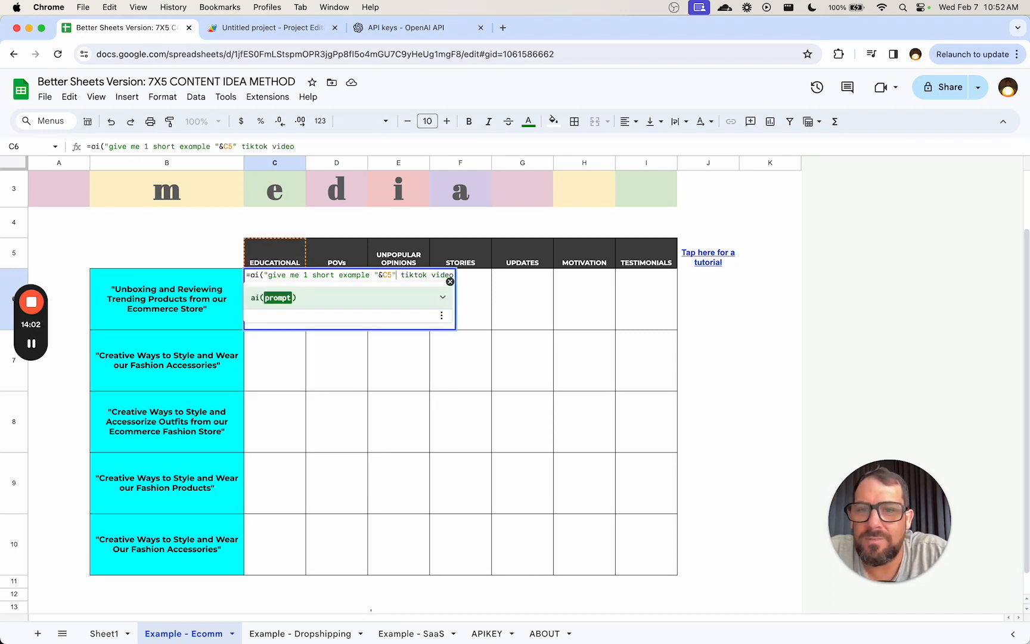
Extend the C6 prompt after "tiktok video" with " I can make that is ", append a reference to B6, and close the formula
{"action": "key", "text": "Right"}
{"action": "key", "text": "Right"}
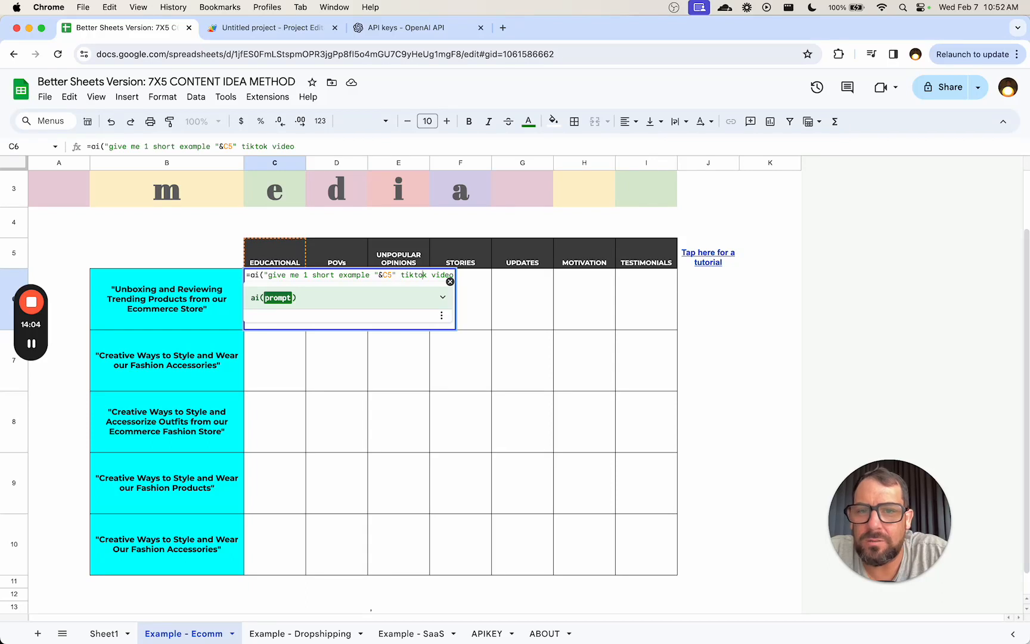
{"action": "key", "text": "Right"}
{"action": "key", "text": "Right"}
{"action": "key", "text": "Right"}
{"action": "key", "text": "Right"}
{"action": "type", "text": "I can m"}
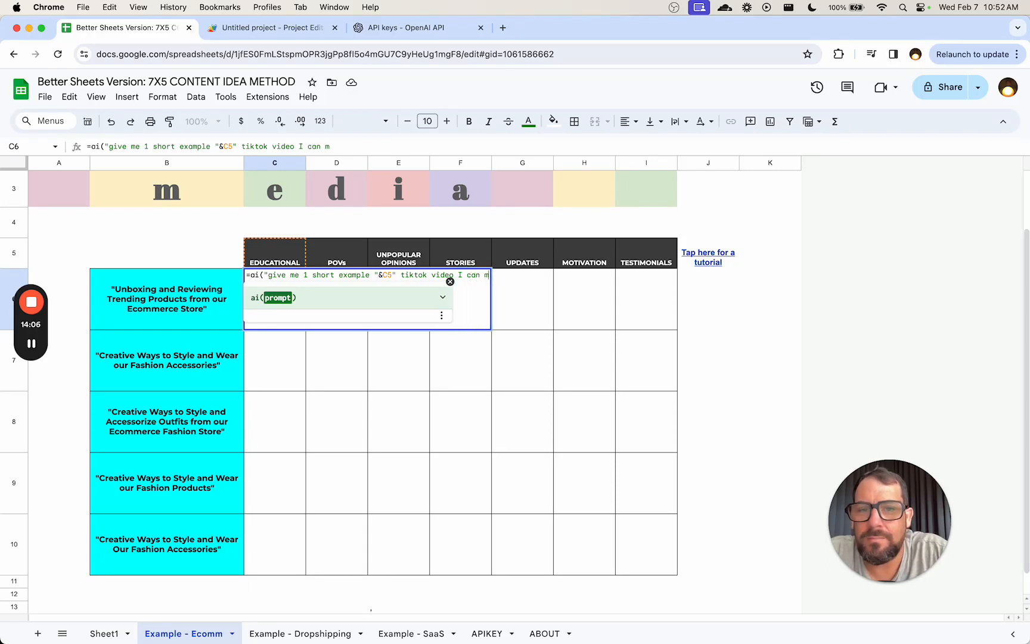
{"action": "type", "text": "ake that "}
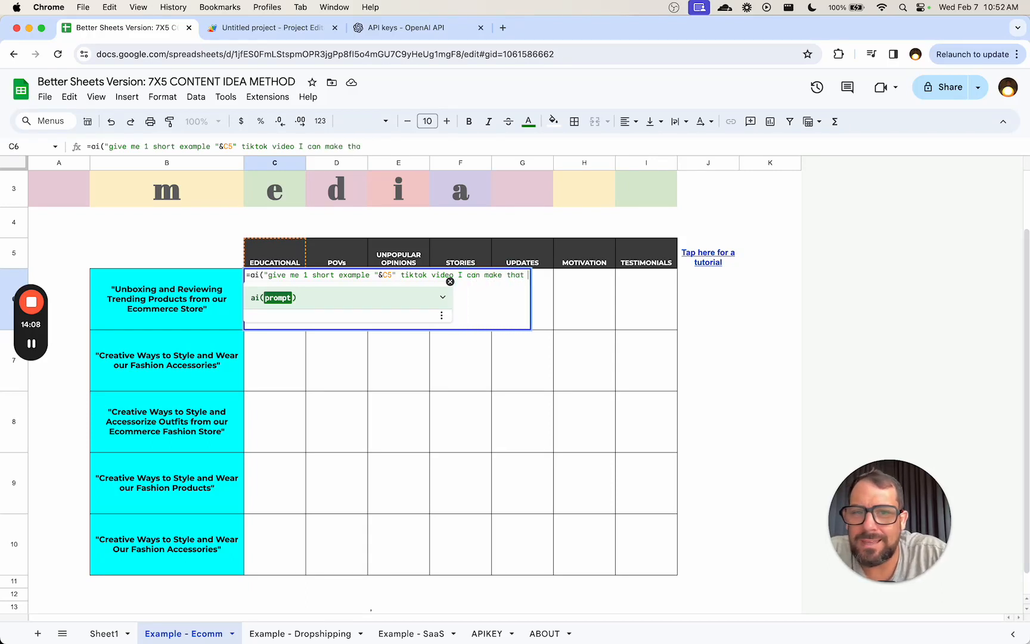
{"action": "type", "text": "is "}
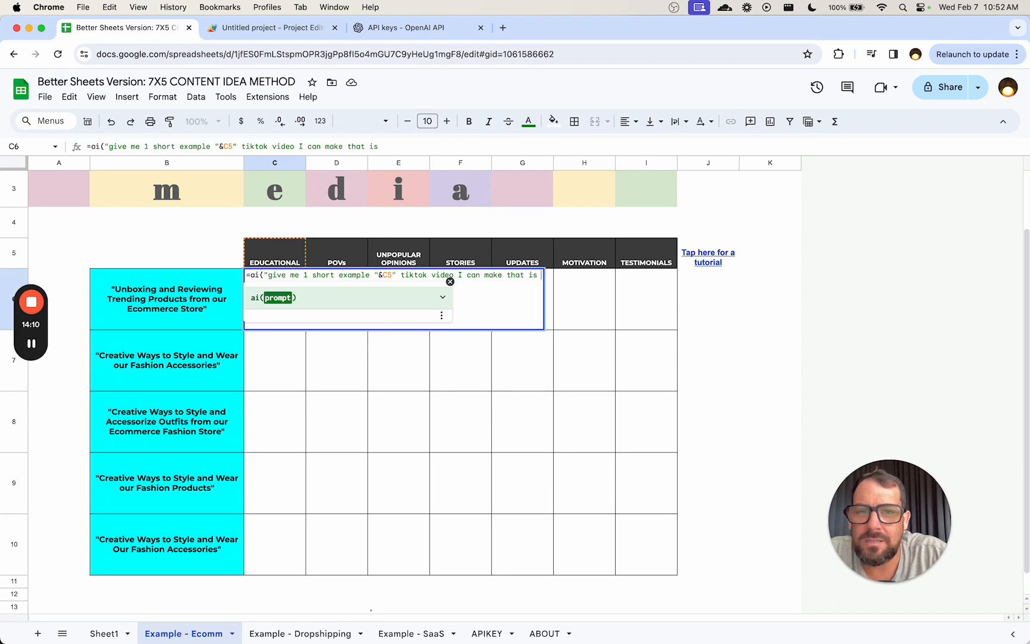
{"action": "type", "text": "\"&"}
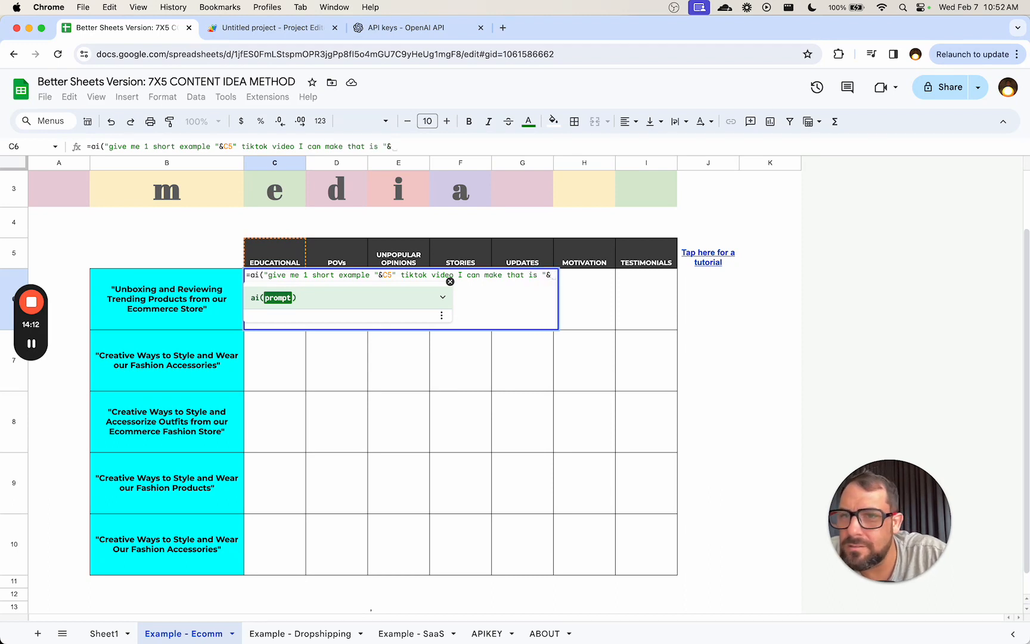
{"action": "type", "text": "B6"}
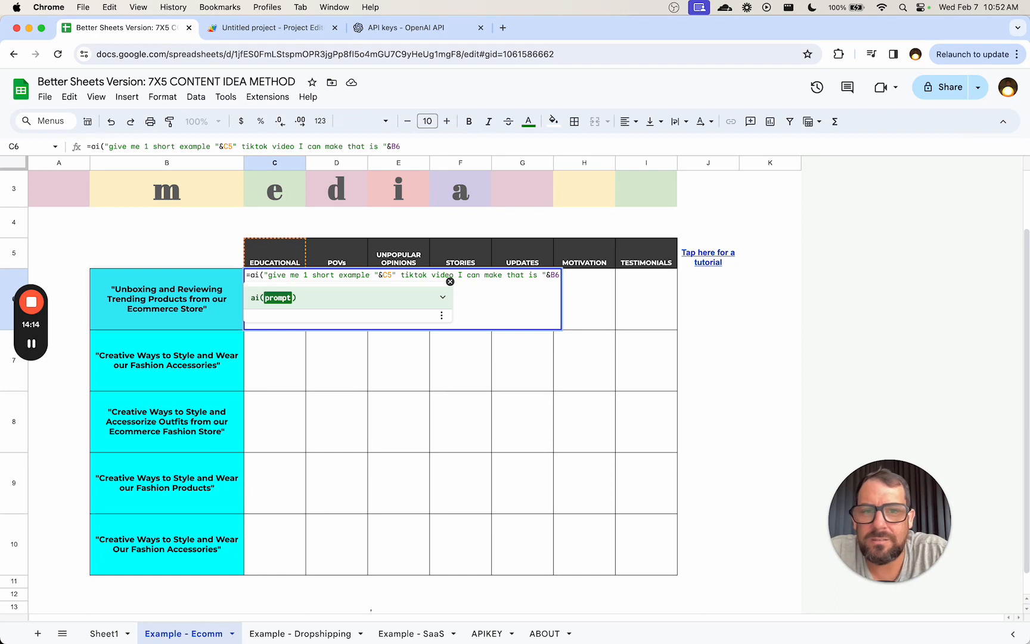
{"action": "type", "text": ")"}
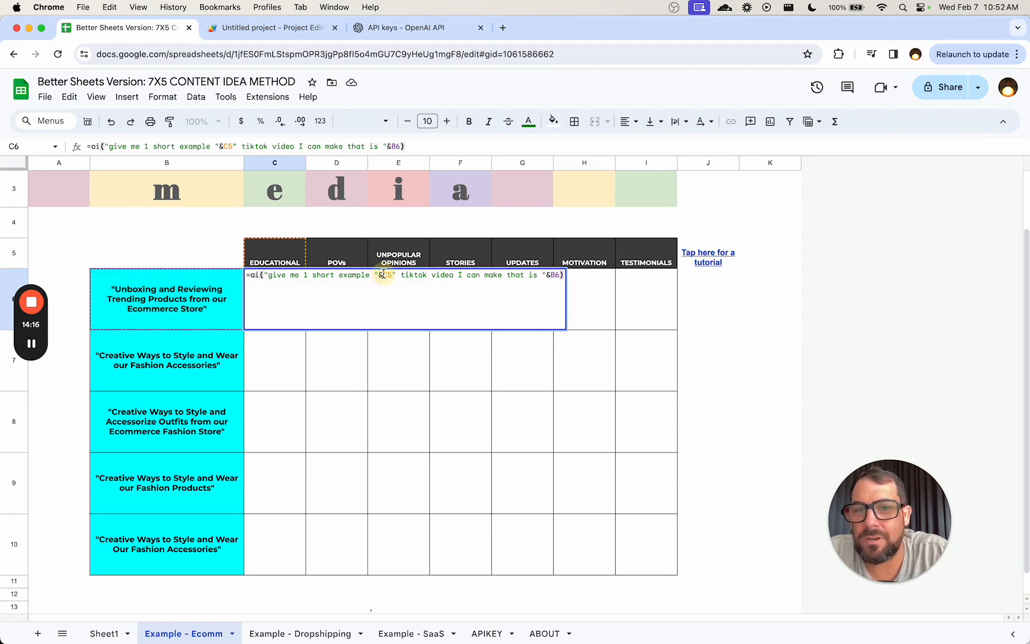
Lock the header row and topic column in the C6 formula as C$5 and $B6, and enter the formula
{"action": "left_click", "coordinate": [383, 275]}
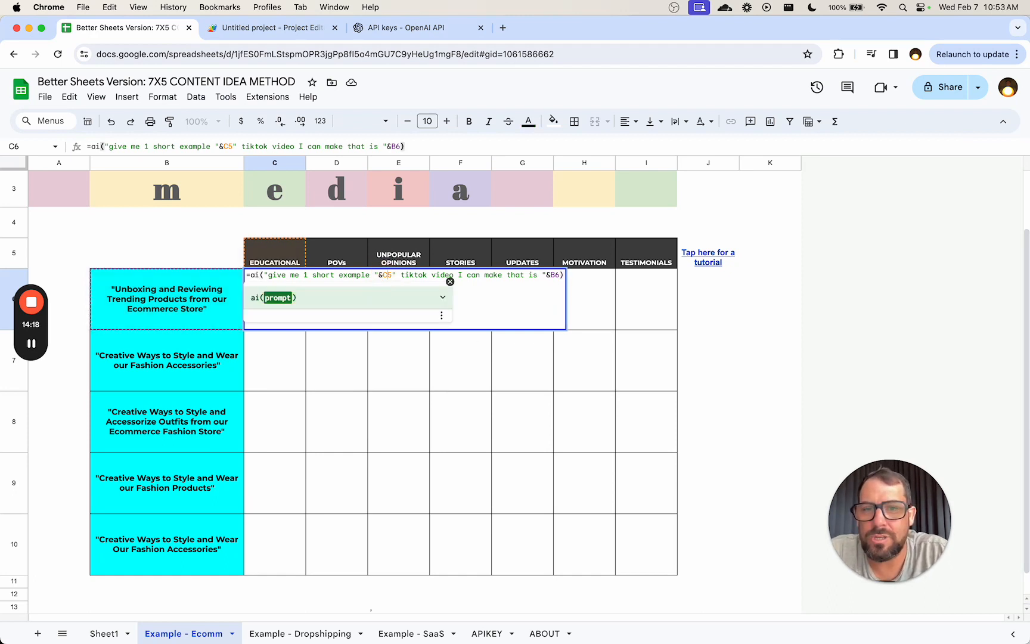
{"action": "type", "text": "$"}
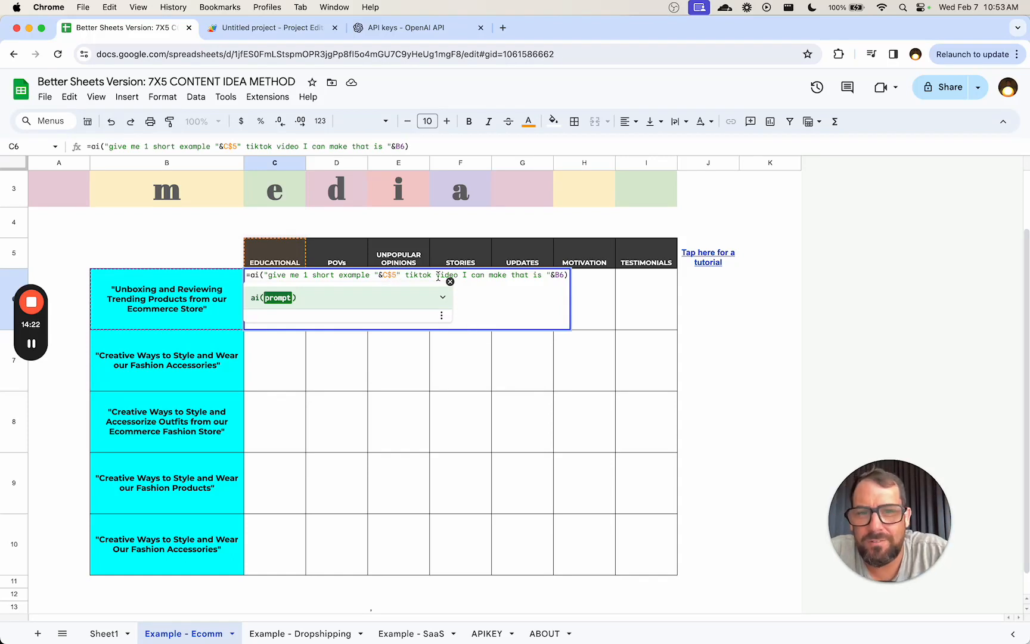
{"action": "left_click", "coordinate": [555, 276]}
{"action": "type", "text": "$"}
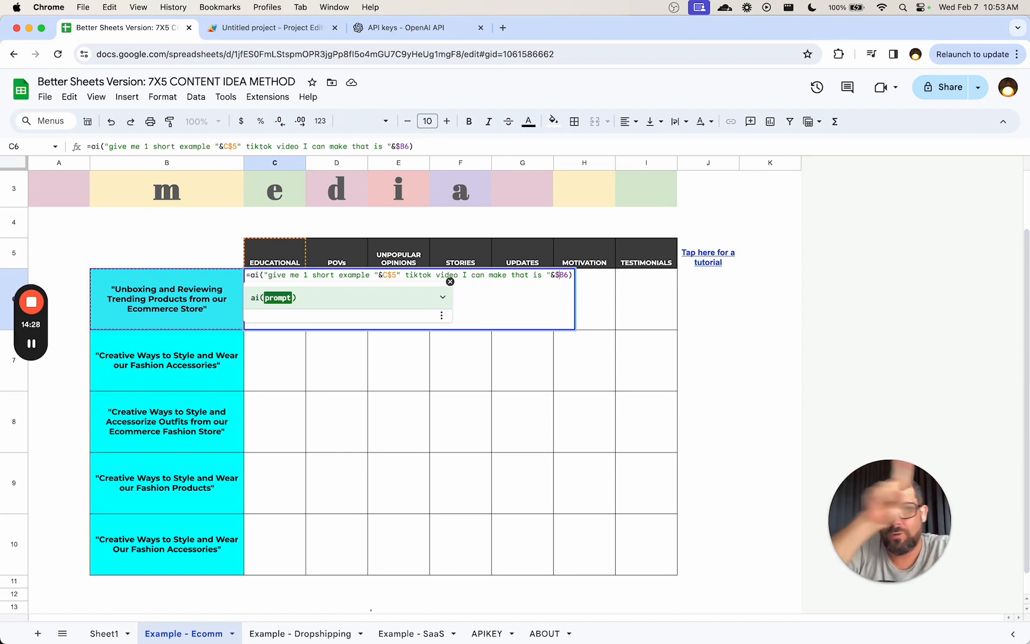
{"action": "key", "text": "Return"}
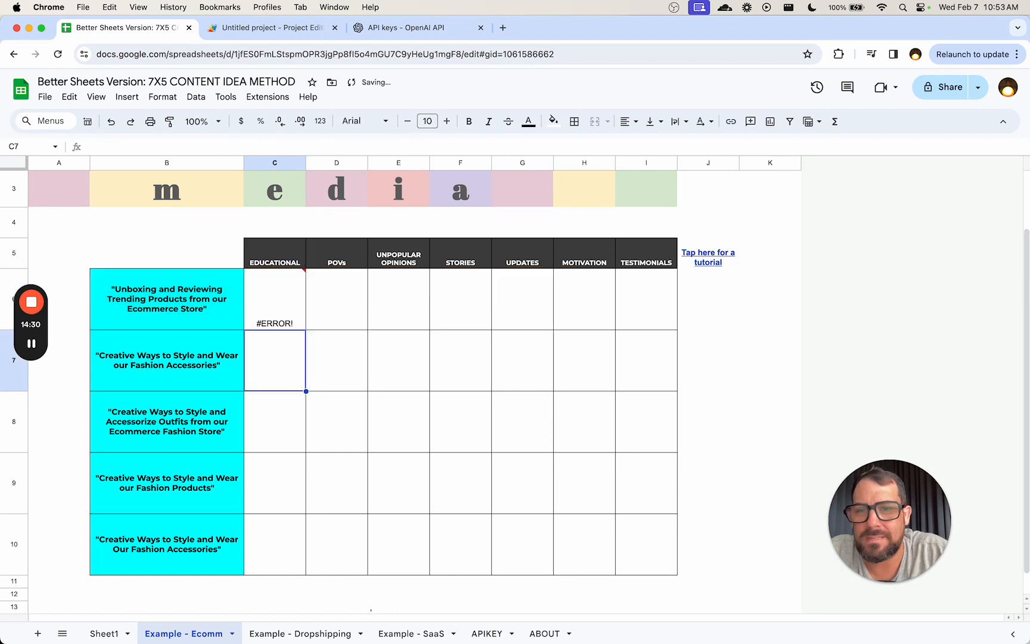
Add the missing & after C$5 in the C6 formula and re-enter it
{"action": "double_click", "coordinate": [273, 294]}
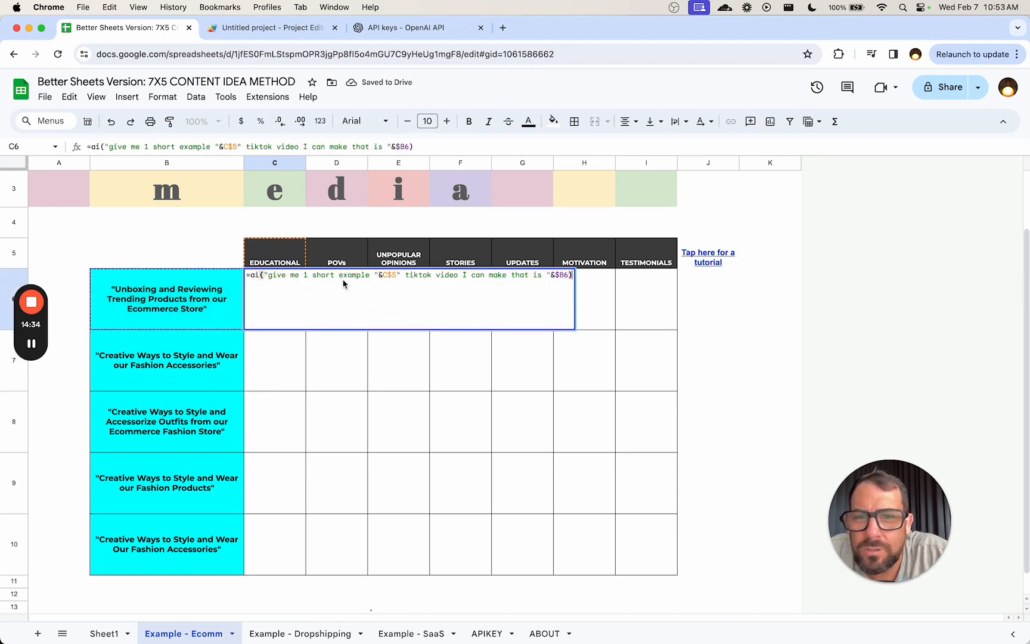
{"action": "left_click", "coordinate": [396, 274]}
{"action": "type", "text": "&"}
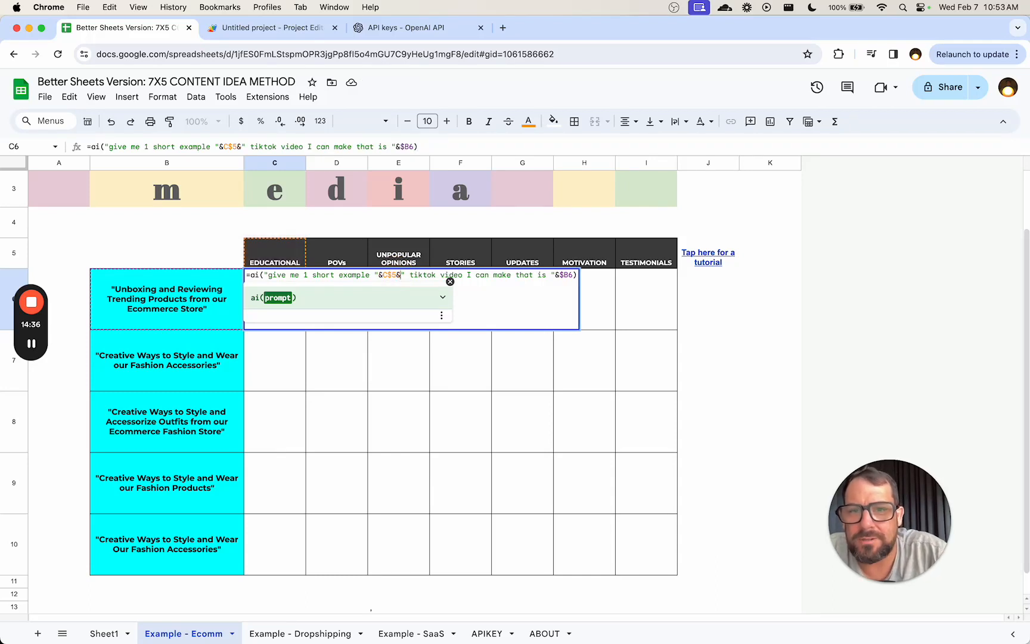
{"action": "key", "text": "Return"}
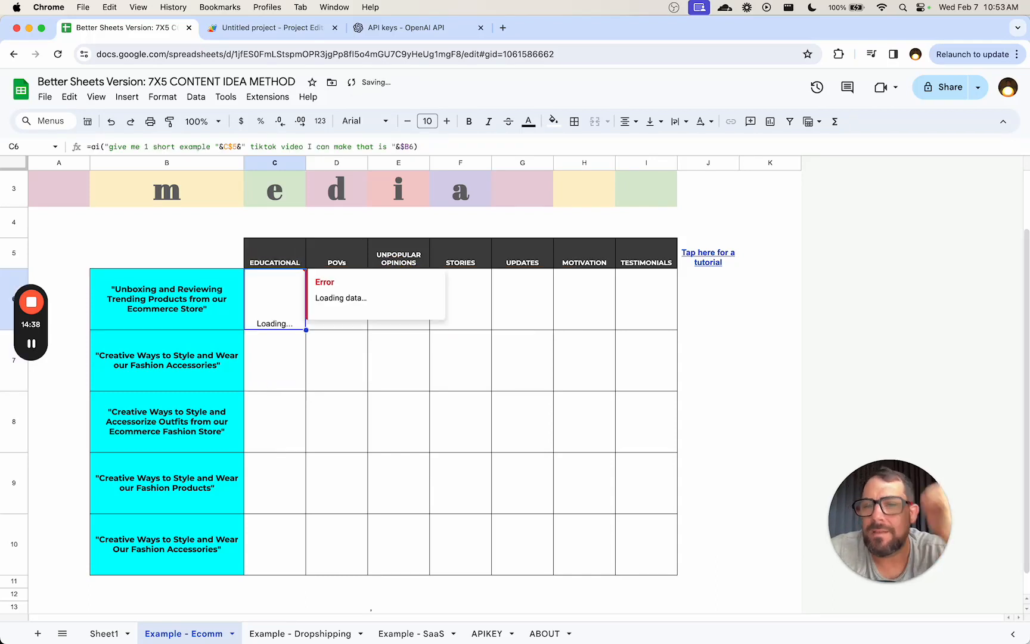
Widen columns C through I equally by about a fifth and check the generated idea in C6
{"action": "left_click_drag", "start_coordinate": [285, 164], "coordinate": [690, 162]}
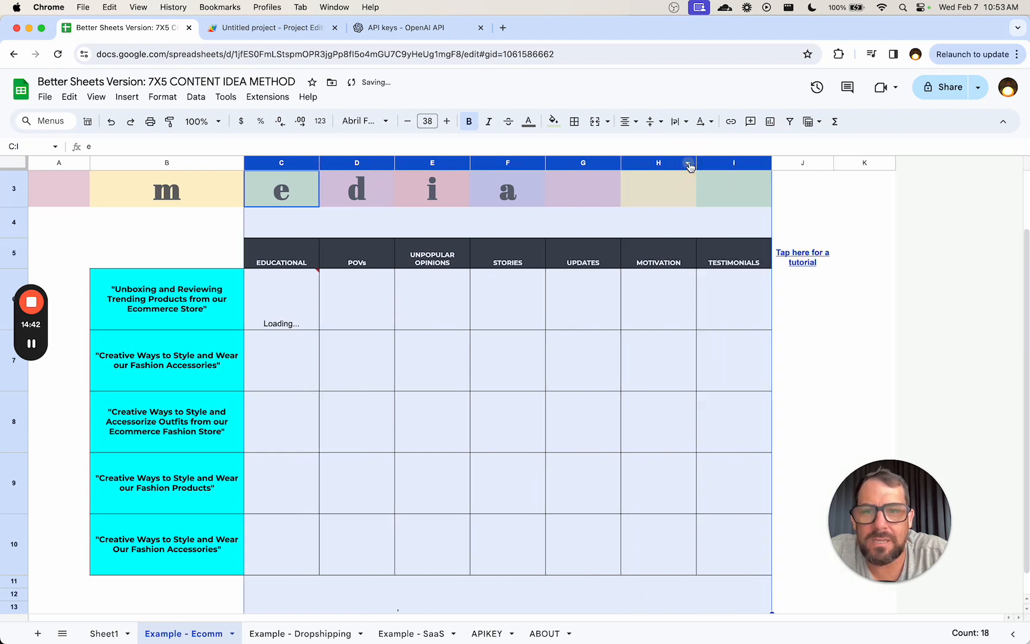
{"action": "left_click", "coordinate": [282, 306]}
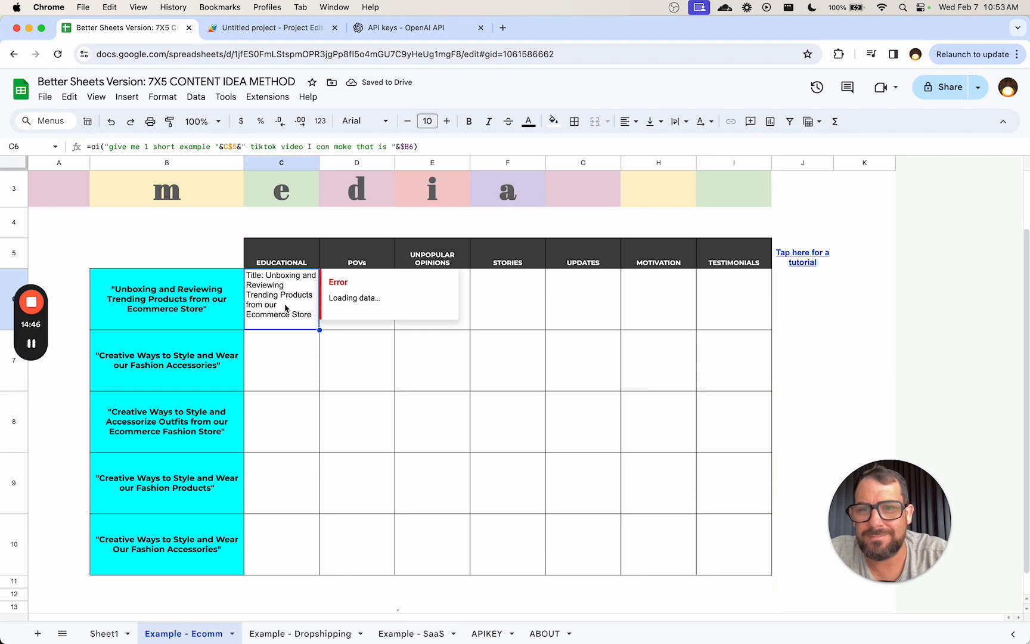
{"action": "left_click", "coordinate": [284, 304]}
{"action": "left_click", "coordinate": [292, 312]}
{"action": "left_click", "coordinate": [285, 305]}
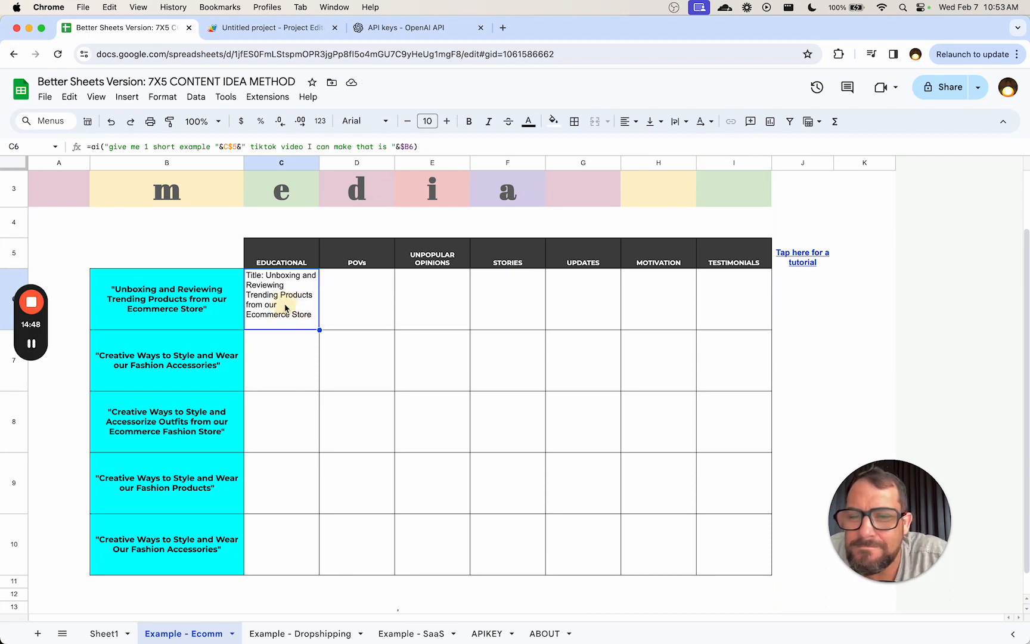
Copy the C6 formula across row 6 into D6 through I6, from POVs to TESTIMONIALS
{"action": "key", "text": "ctrl+c"}
{"action": "key", "text": "Right"}
{"action": "key", "text": "ctrl+v"}
{"action": "key", "text": "Right"}
{"action": "key", "text": "ctrl+v"}
{"action": "key", "text": "Right"}
{"action": "key", "text": "ctrl+v"}
{"action": "key", "text": "Right"}
{"action": "key", "text": "ctrl+v"}
{"action": "key", "text": "Right"}
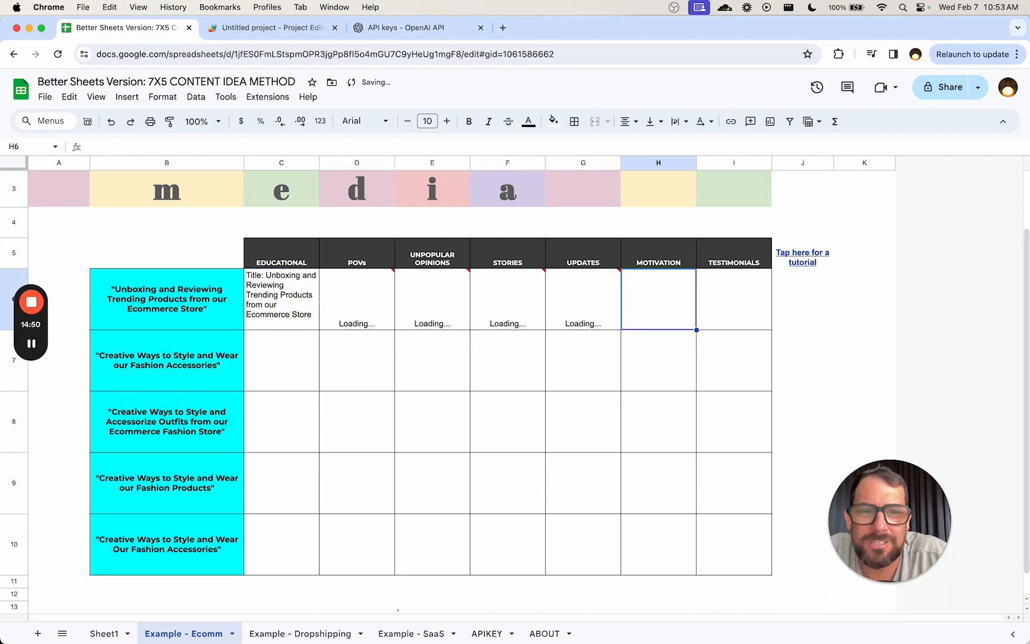
{"action": "key", "text": "ctrl+v"}
{"action": "key", "text": "Right"}
{"action": "key", "text": "ctrl+v"}
{"action": "key", "text": "Left"}
{"action": "key", "text": "Left"}
{"action": "key", "text": "Left"}
{"action": "key", "text": "Left"}
{"action": "key", "text": "Left"}
{"action": "key", "text": "Left"}
{"action": "key", "text": "Left"}
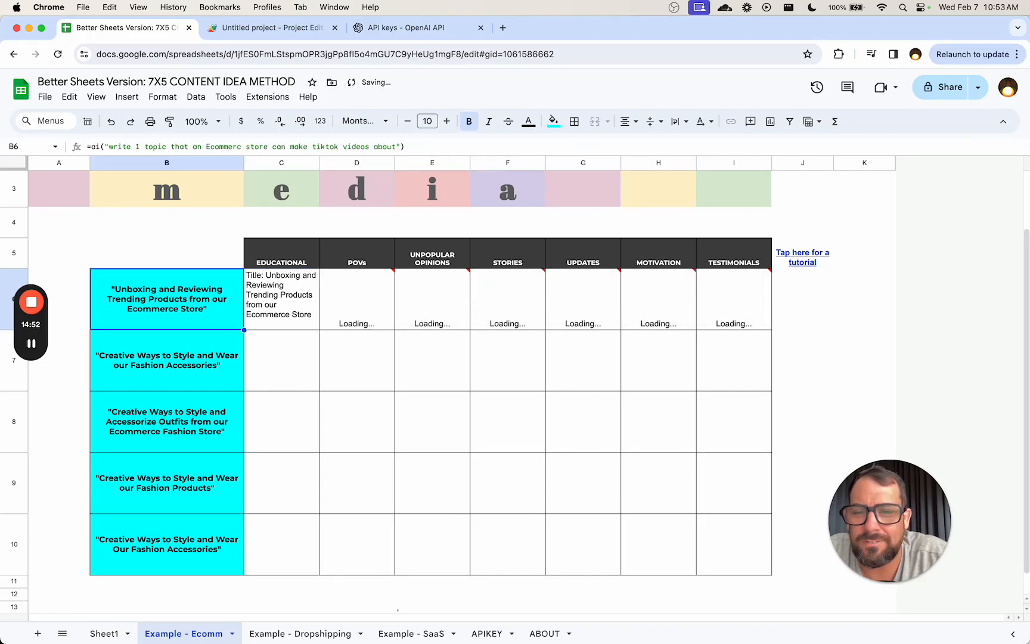
Insert the word "style" before "tiktok video" in the C6 prompt and re-enter the formula
{"action": "left_click", "coordinate": [299, 294]}
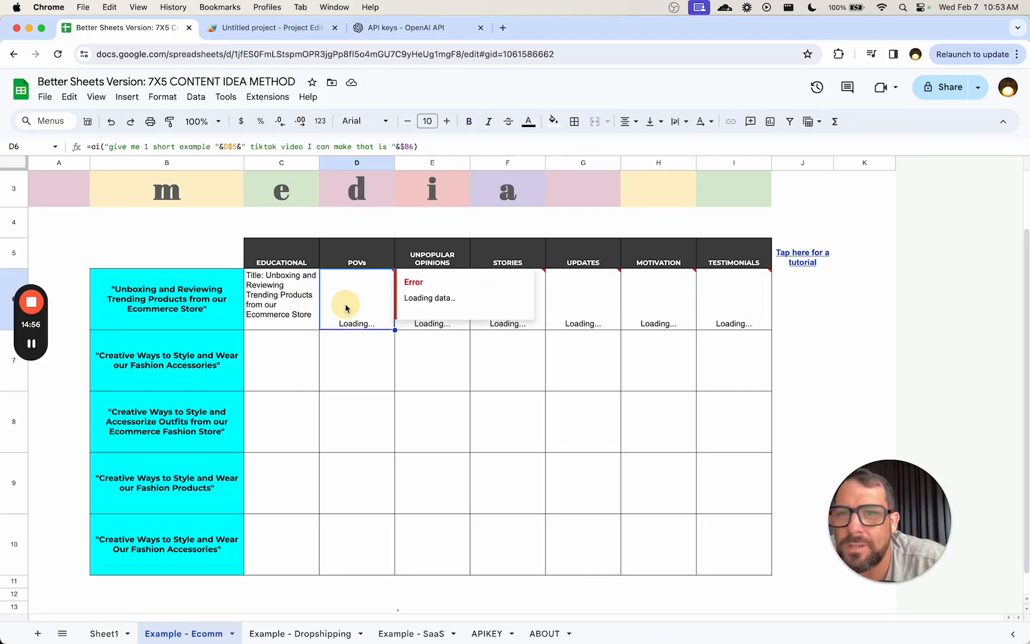
{"action": "double_click", "coordinate": [266, 300]}
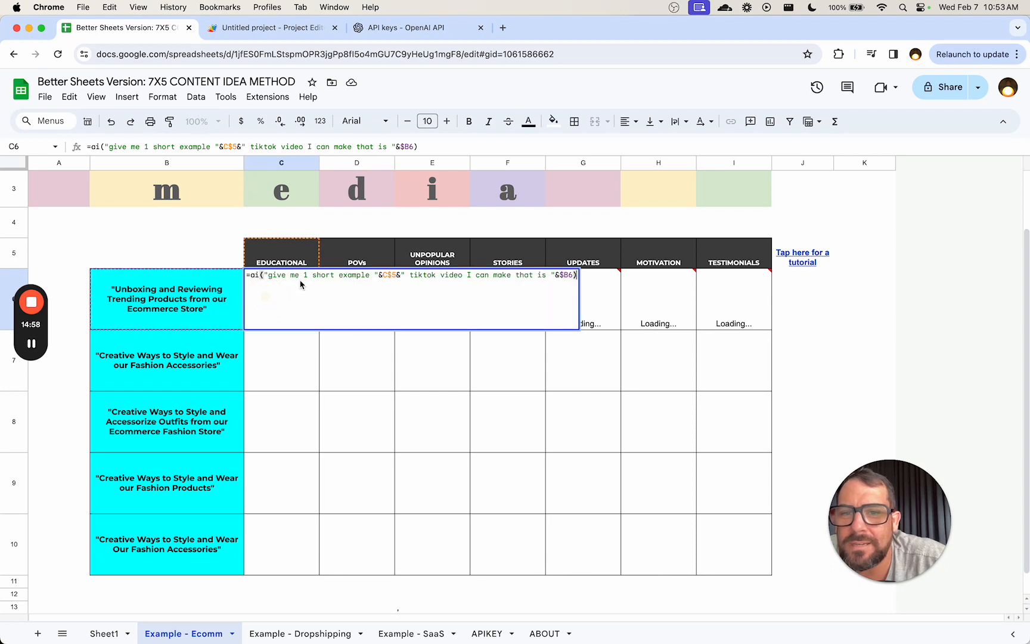
{"action": "left_click", "coordinate": [404, 275]}
{"action": "type", "text": "style"}
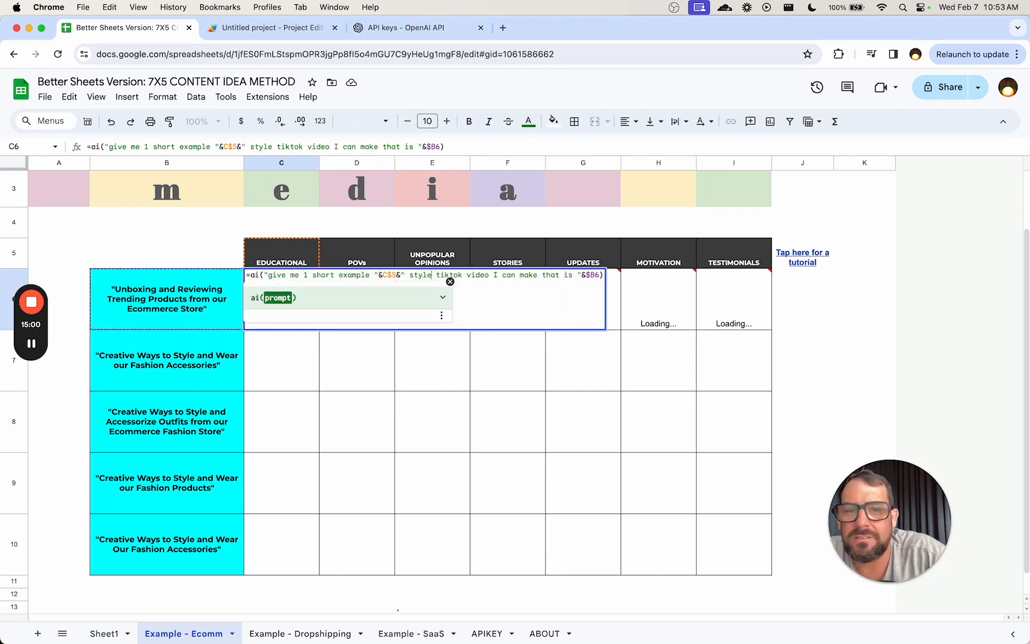
{"action": "key", "text": "Return"}
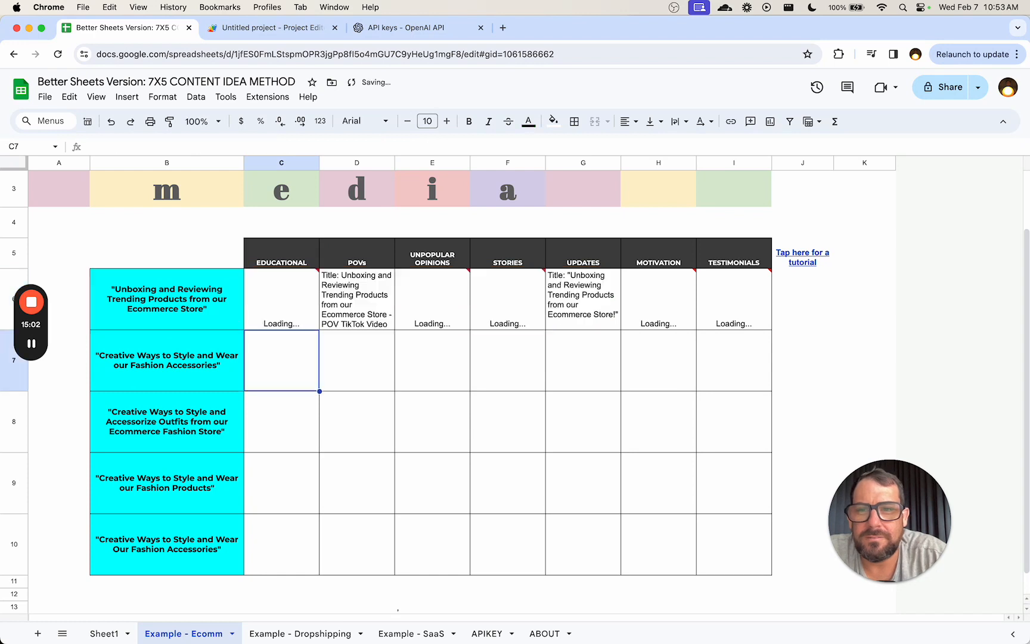
{"action": "key", "text": "Up"}
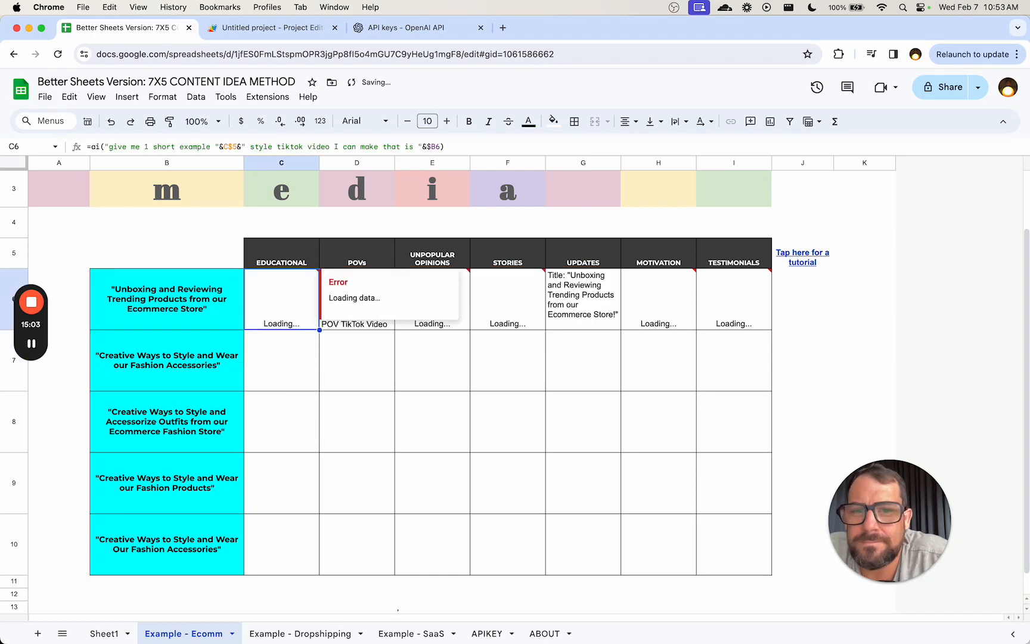
Review the generated ideas in row 6 and compare them with the blank topic and category layout on Sheet1
{"action": "left_click", "coordinate": [571, 384]}
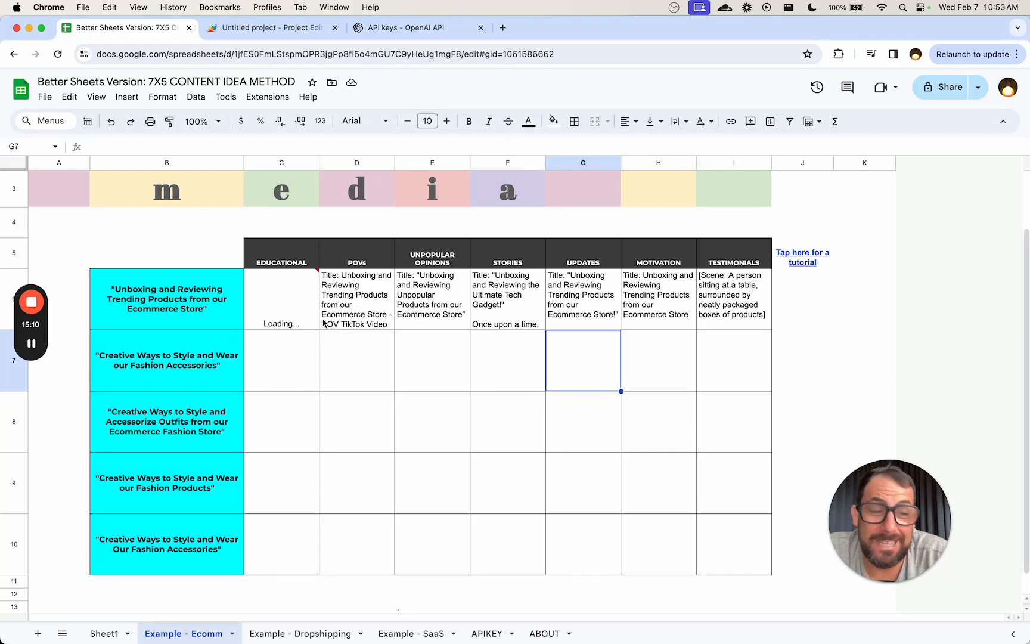
{"action": "left_click", "coordinate": [262, 321]}
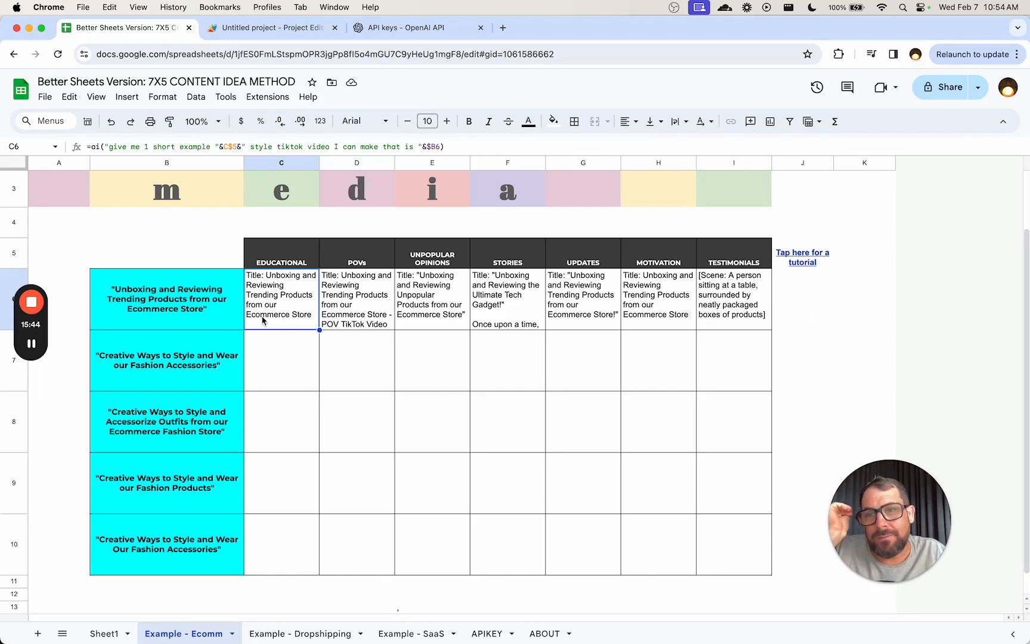
{"action": "left_click", "coordinate": [105, 634]}
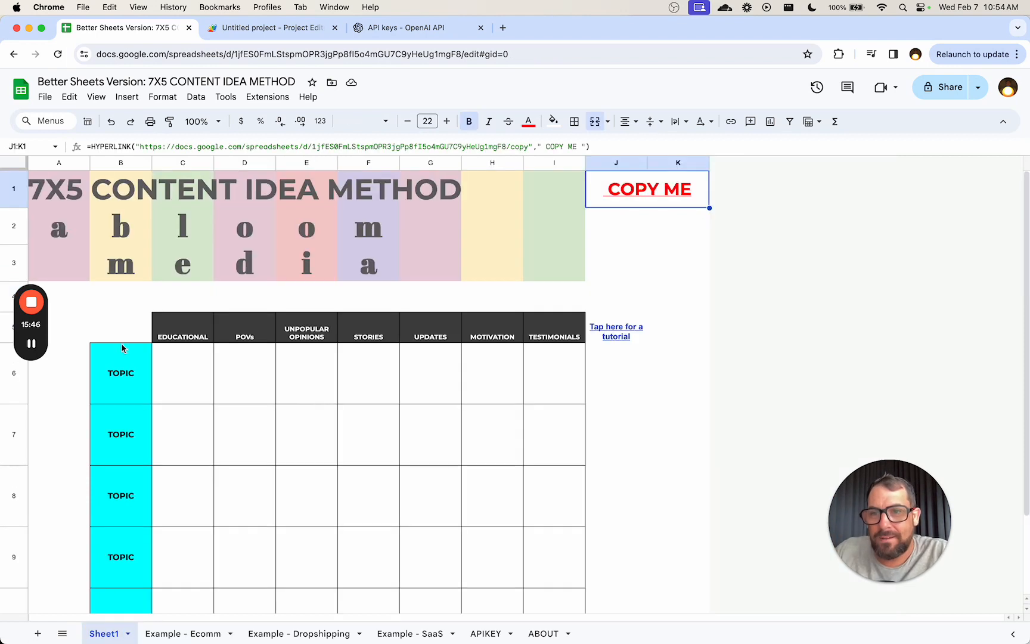
{"action": "left_click", "coordinate": [120, 373]}
{"action": "left_click", "coordinate": [184, 334]}
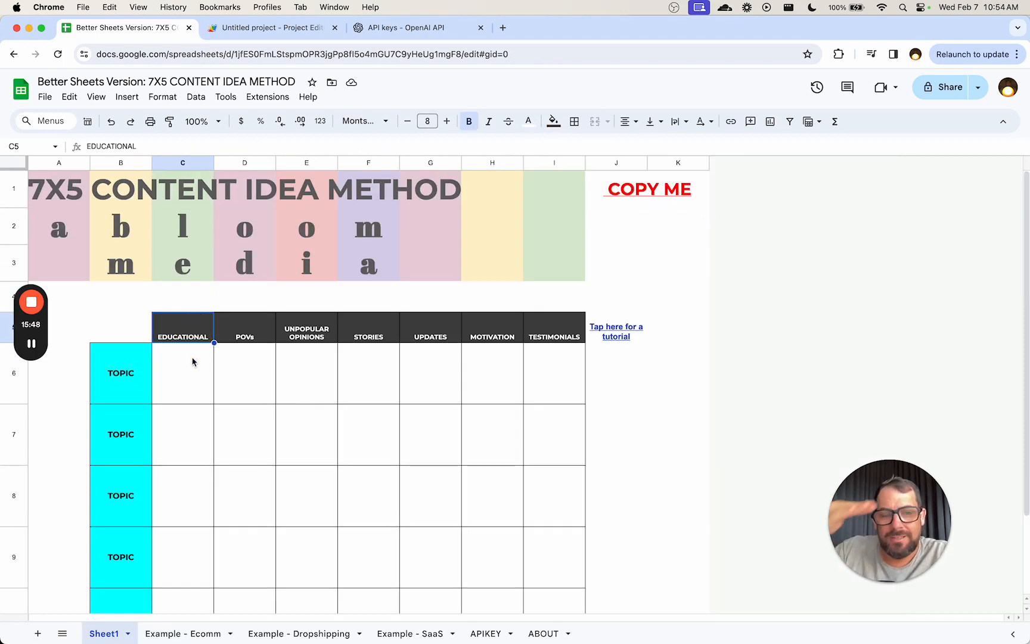
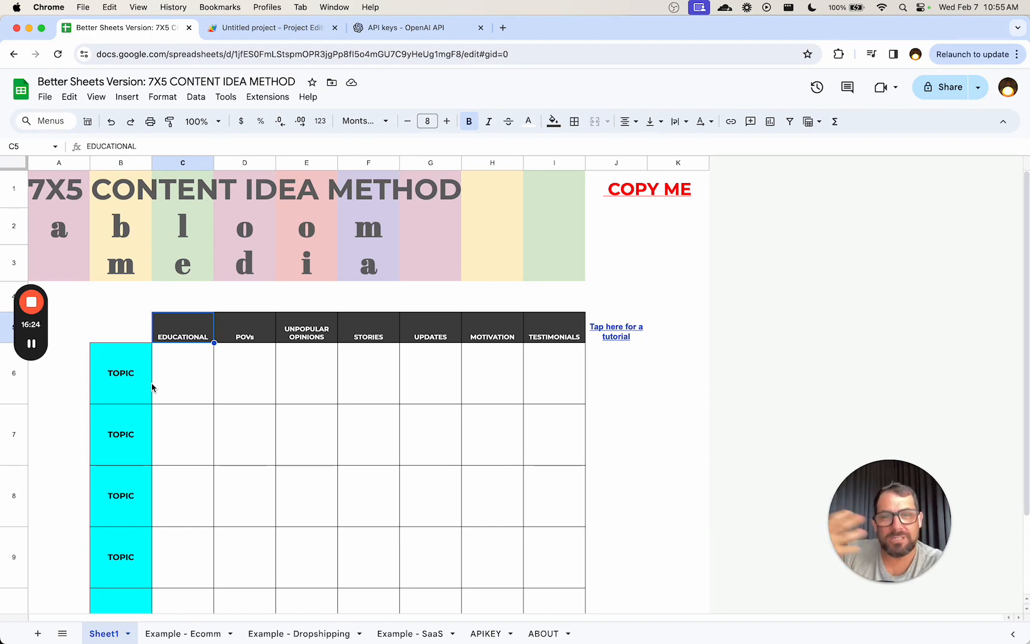
{"action": "left_click", "coordinate": [173, 633]}
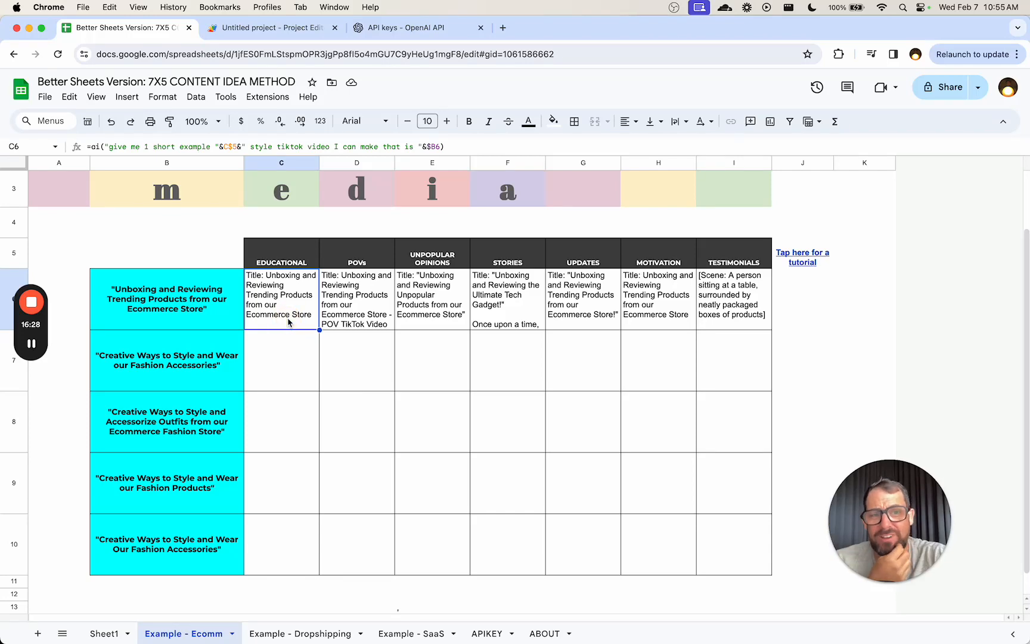
{"action": "left_click", "coordinate": [286, 31]}
{"action": "left_click", "coordinate": [286, 264]}
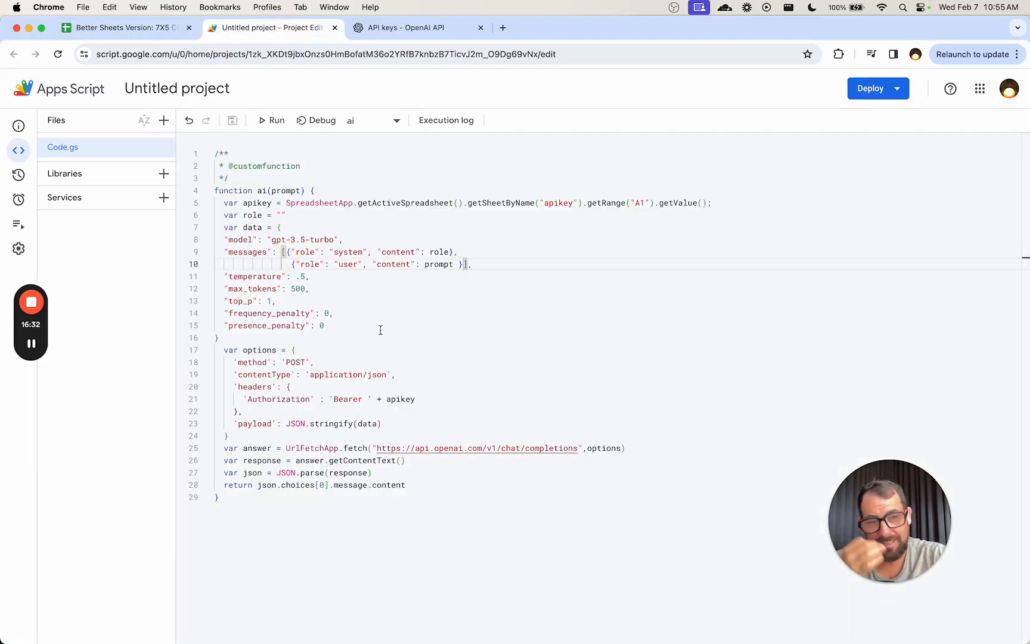
{"action": "left_click", "coordinate": [283, 172]}
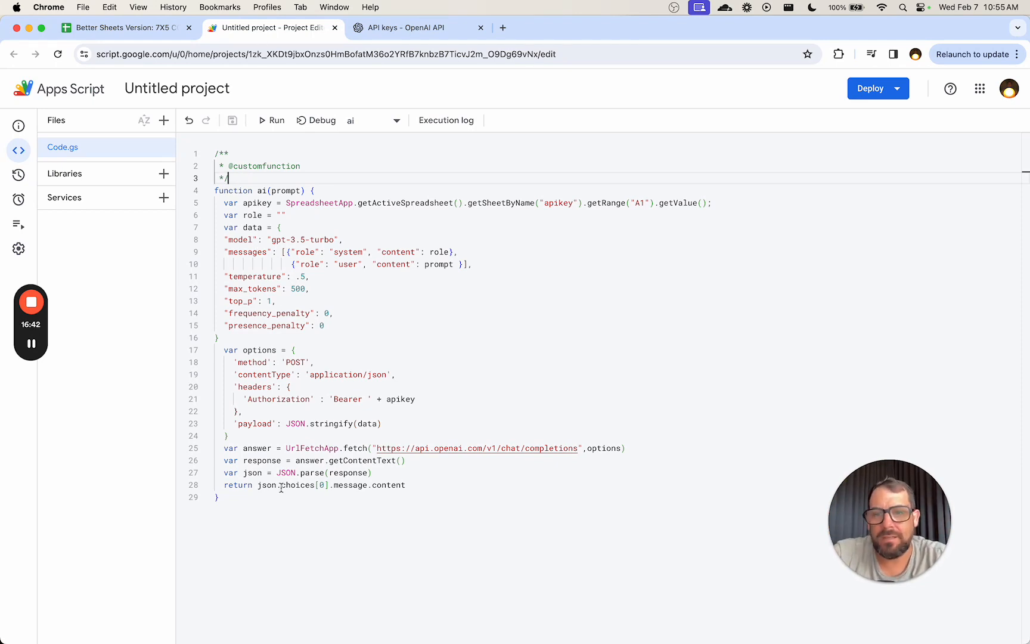
{"action": "left_click_drag", "start_coordinate": [222, 498], "coordinate": [188, 143]}
{"action": "key", "text": "super+c"}
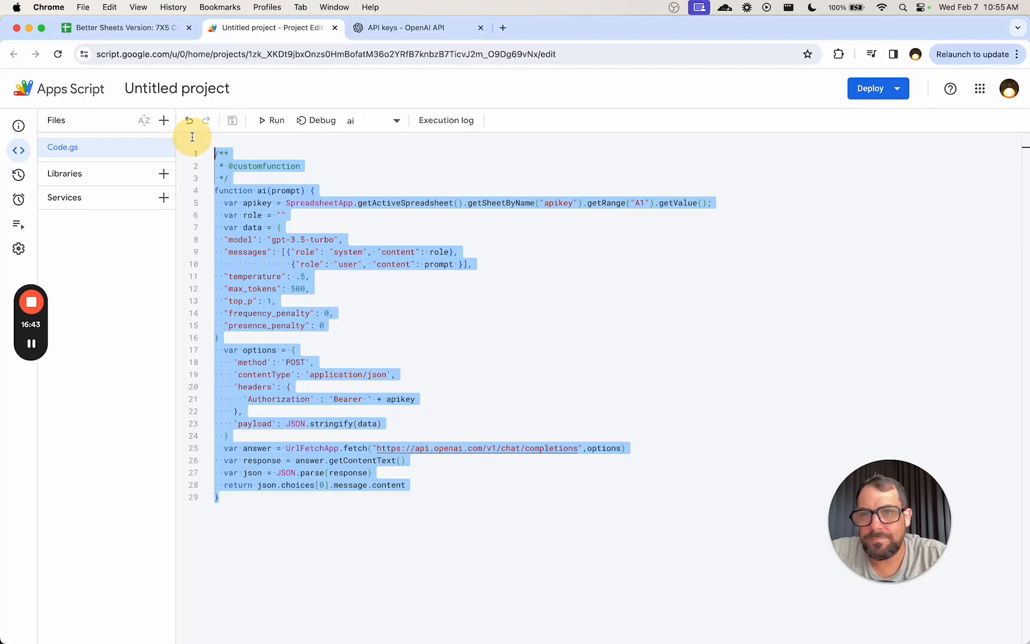
{"action": "left_click", "coordinate": [253, 508]}
{"action": "key", "text": "Return"}
{"action": "key", "text": "Return"}
{"action": "key", "text": "super+v"}
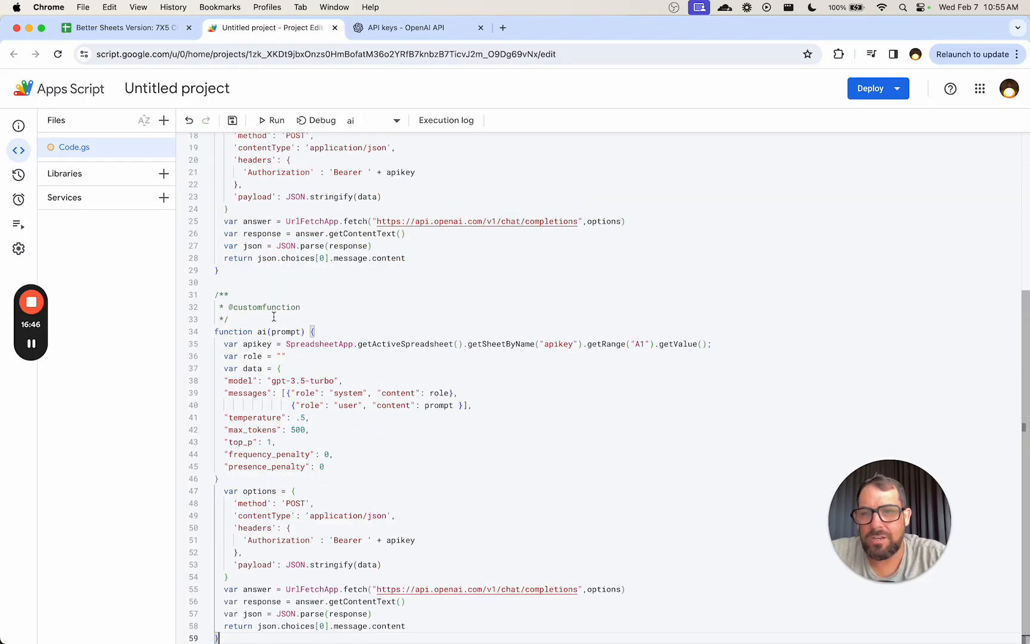
Rename the duplicated ai function to ai_abloommedia and remove its prompt parameter
{"action": "left_click", "coordinate": [267, 332]}
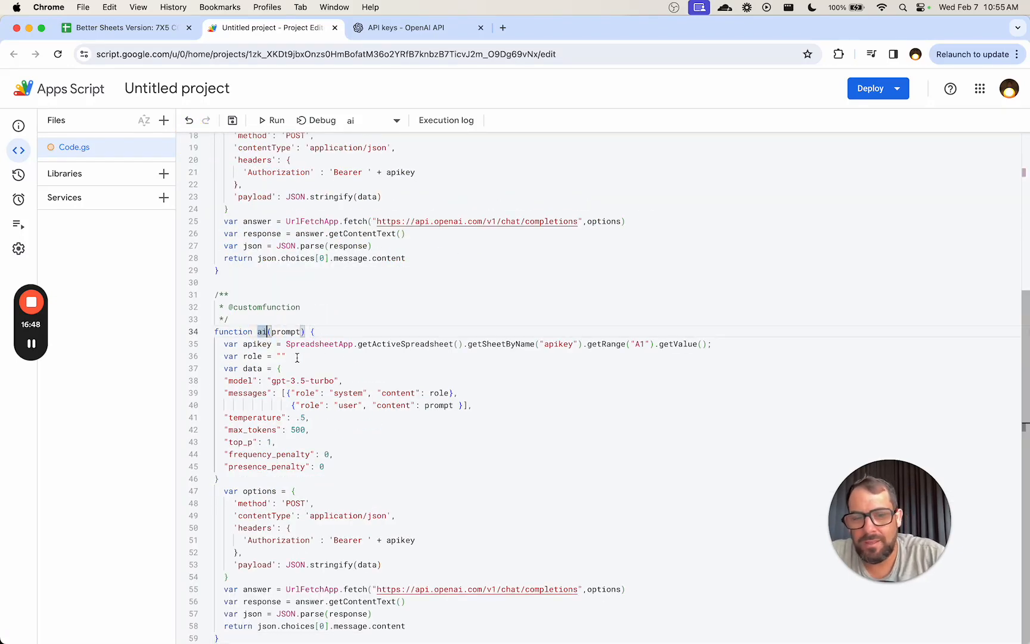
{"action": "type", "text": "_abloommedia"}
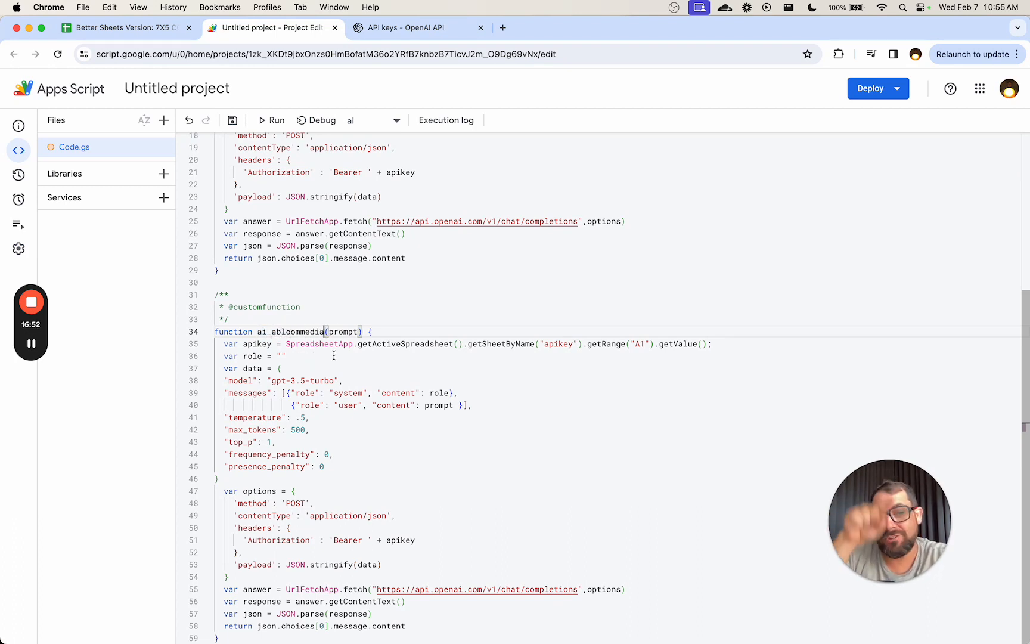
{"action": "double_click", "coordinate": [278, 331]}
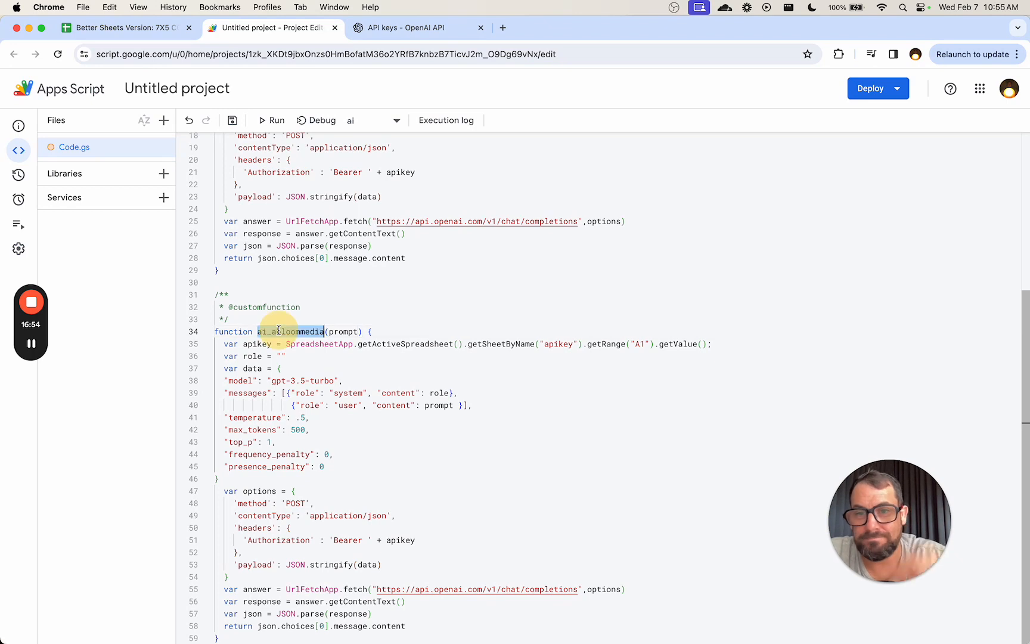
{"action": "double_click", "coordinate": [344, 332]}
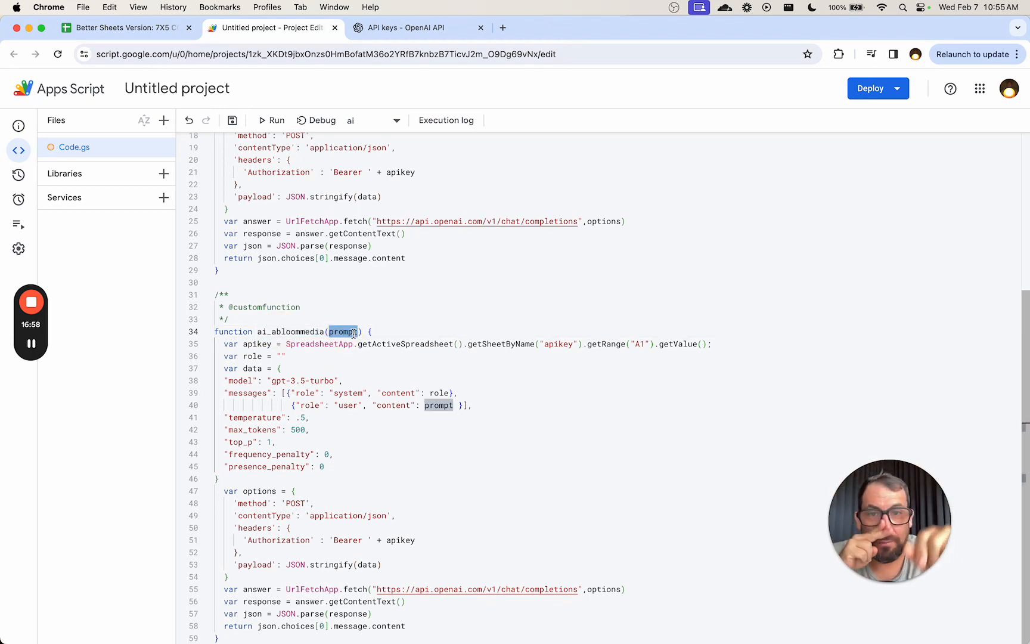
{"action": "key", "text": "BackSpace"}
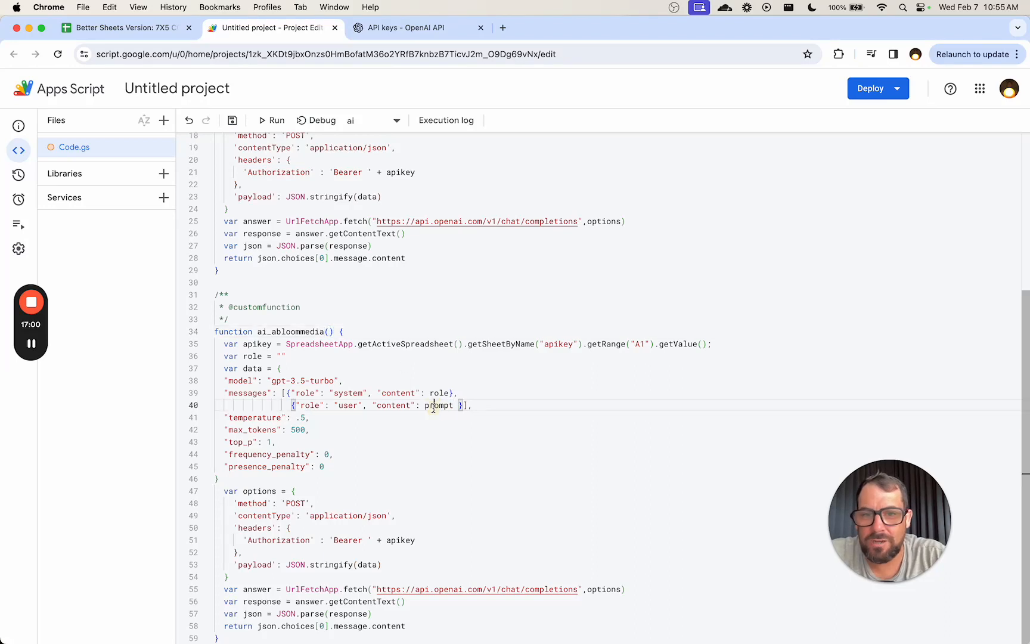
Declare a prompt variable below the role variable in the duplicated function, holding the placeholder string "x............"
{"action": "double_click", "coordinate": [439, 405]}
{"action": "left_click", "coordinate": [312, 357]}
{"action": "key", "text": "Return"}
{"action": "type", "text": "var ptompt"}
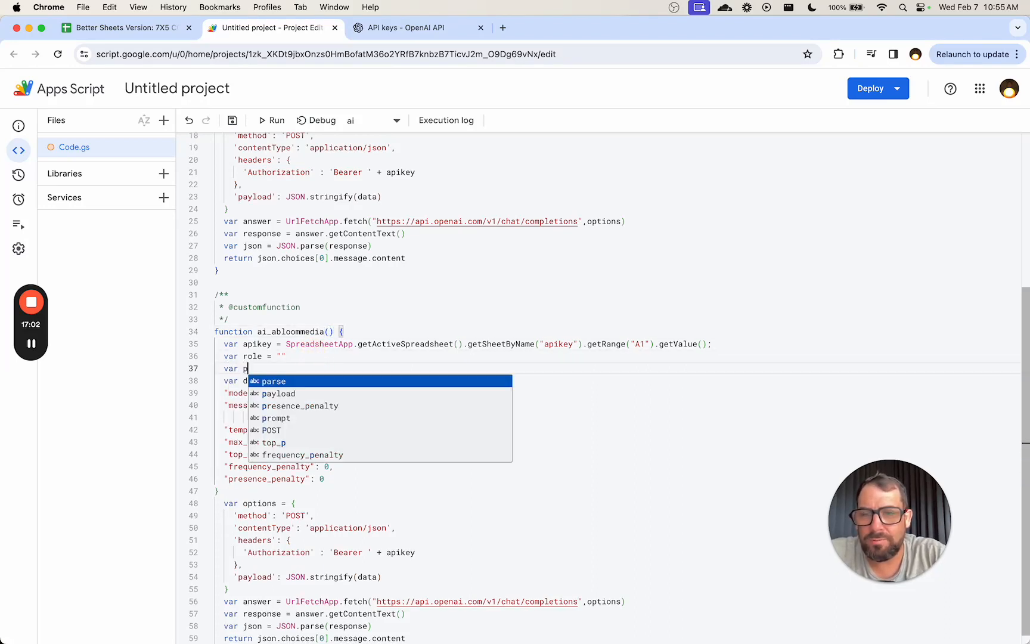
{"action": "key", "text": "BackSpace"}
{"action": "key", "text": "BackSpace"}
{"action": "key", "text": "BackSpace"}
{"action": "key", "text": "BackSpace"}
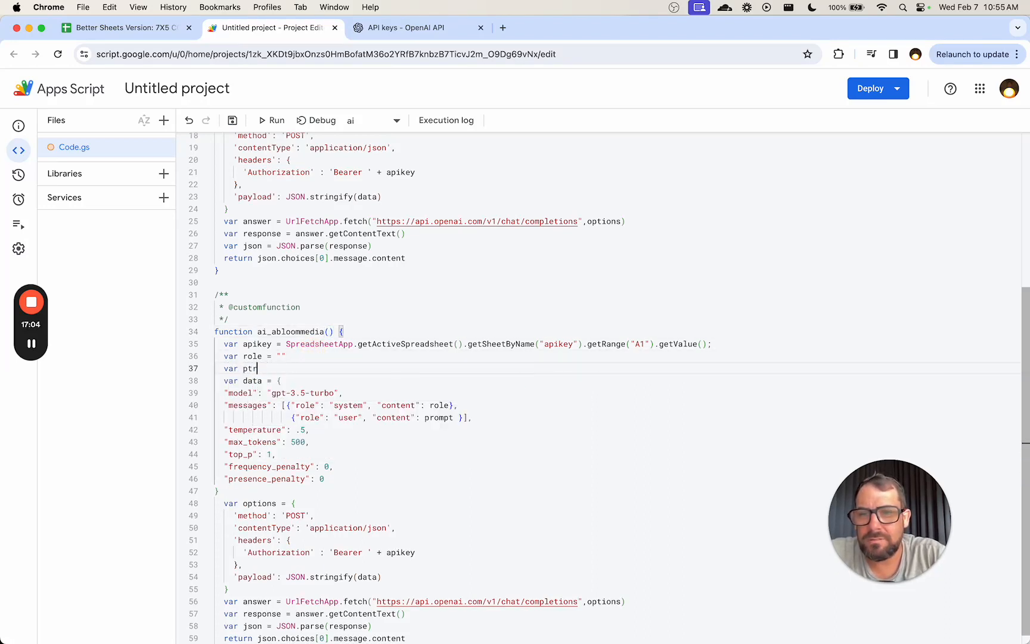
{"action": "type", "text": "r"}
{"action": "key", "text": "BackSpace"}
{"action": "key", "text": "BackSpace"}
{"action": "type", "text": "rompt "}
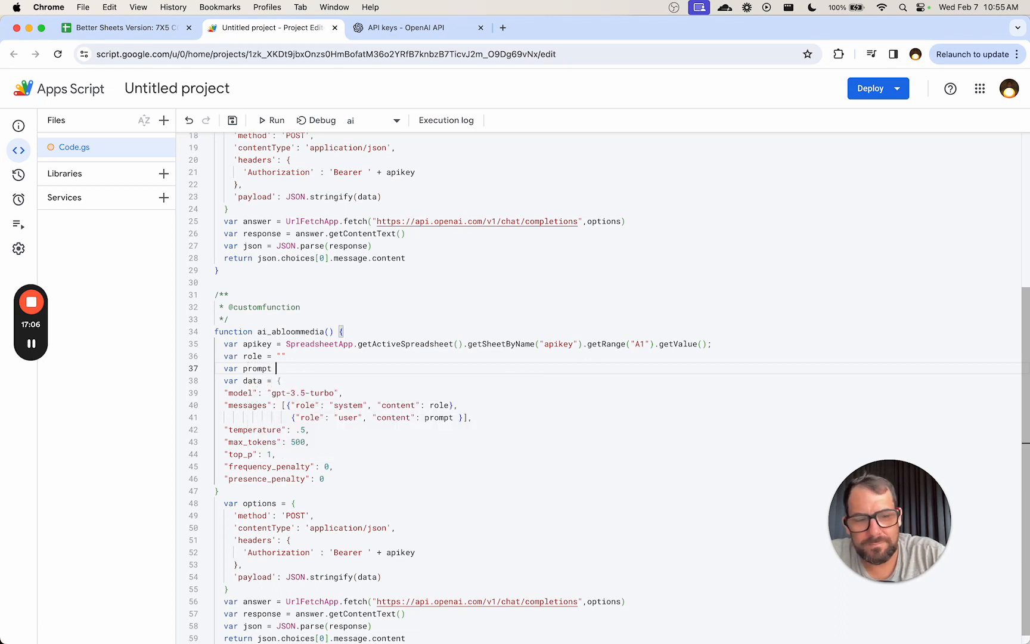
{"action": "type", "text": "= \"\""}
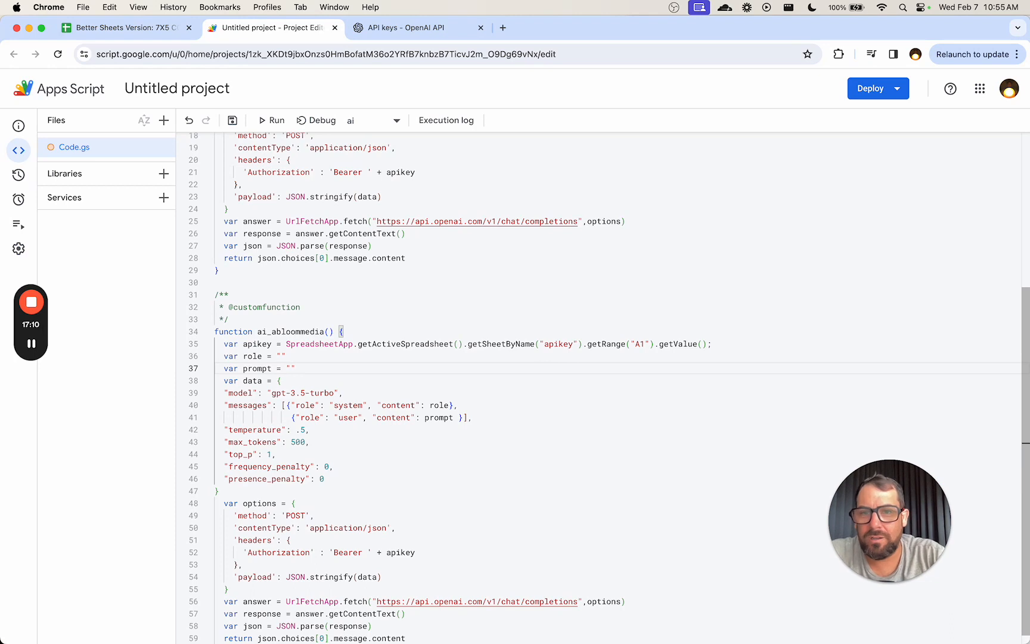
{"action": "type", "text": "x............"}
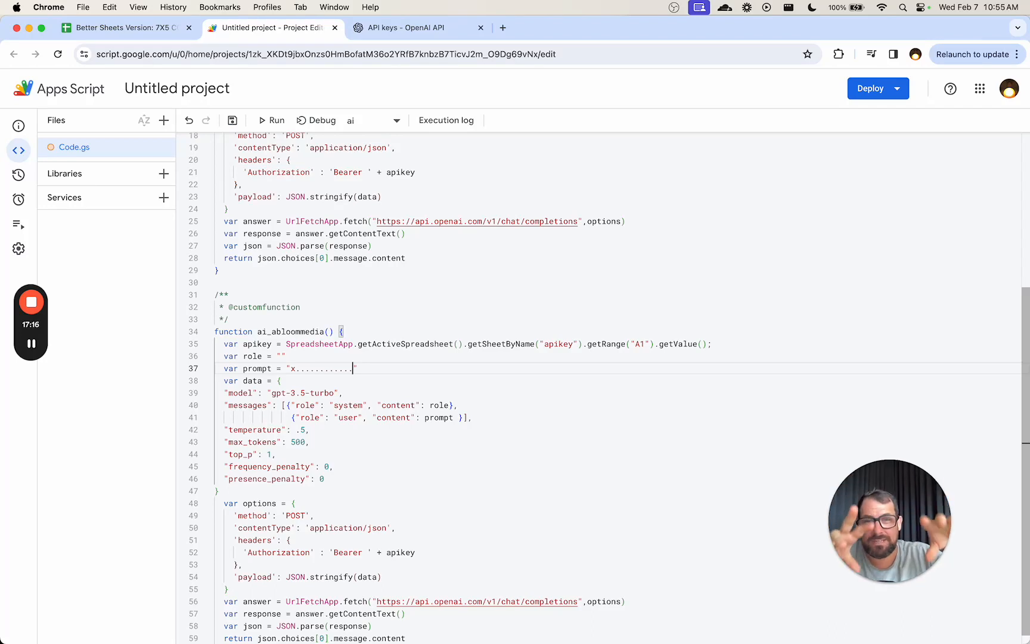
Rename the ai_abloommedia function to abloommedia_education and save the script
{"action": "double_click", "coordinate": [322, 332]}
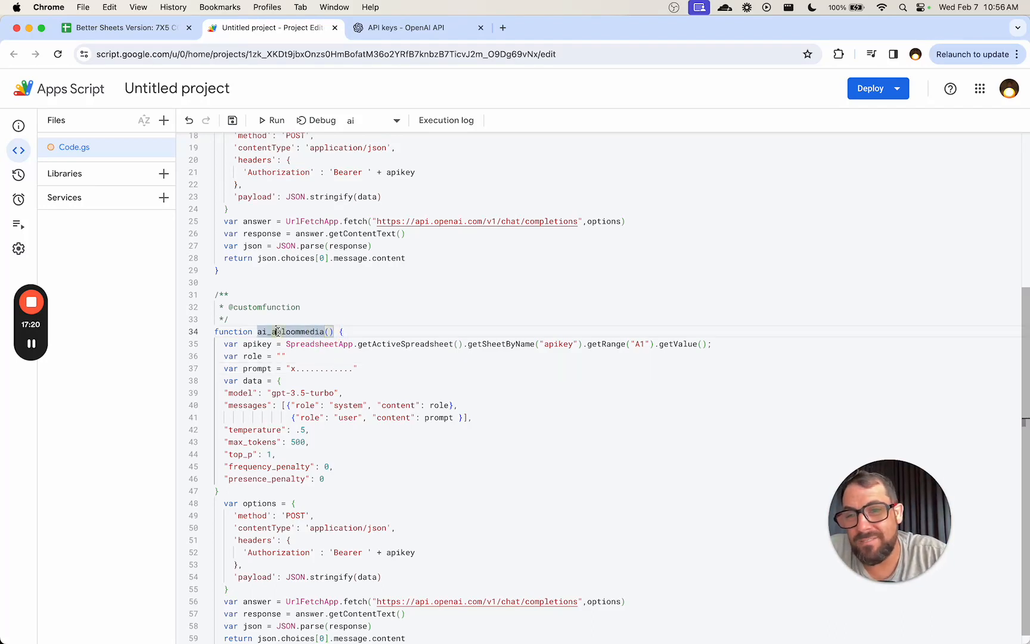
{"action": "left_click_drag", "start_coordinate": [272, 331], "coordinate": [257, 331]}
{"action": "key", "text": "BackSpace"}
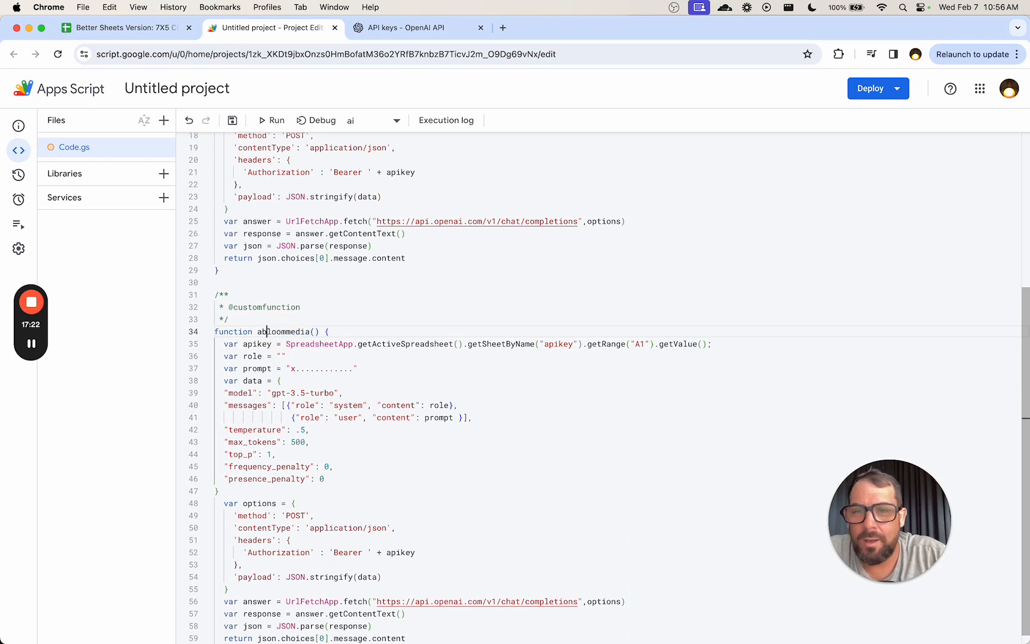
{"action": "left_click", "coordinate": [311, 332]}
{"action": "type", "text": "_edu"}
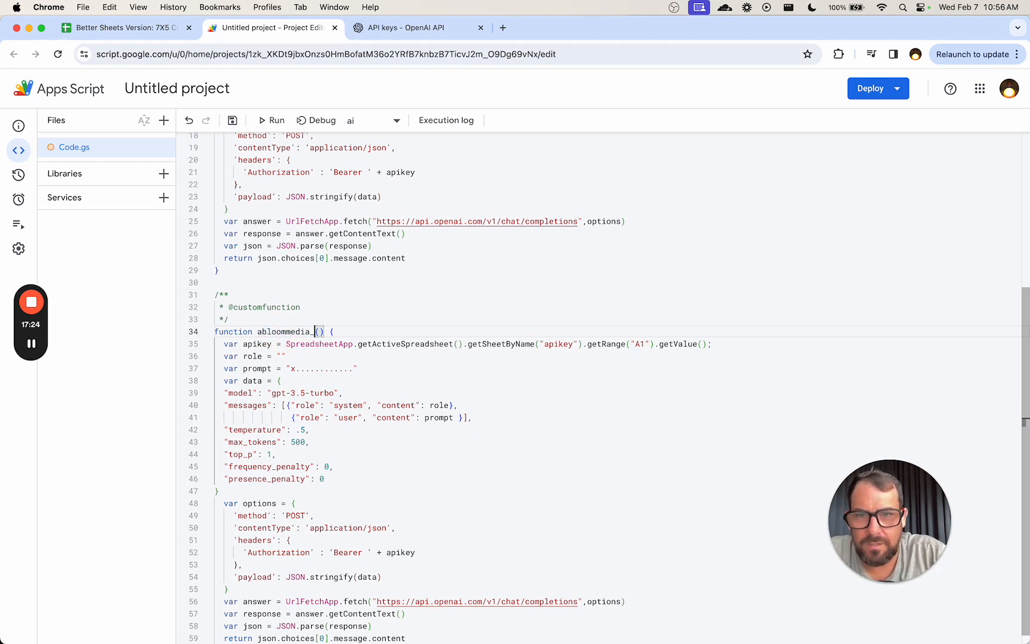
{"action": "type", "text": "cation"}
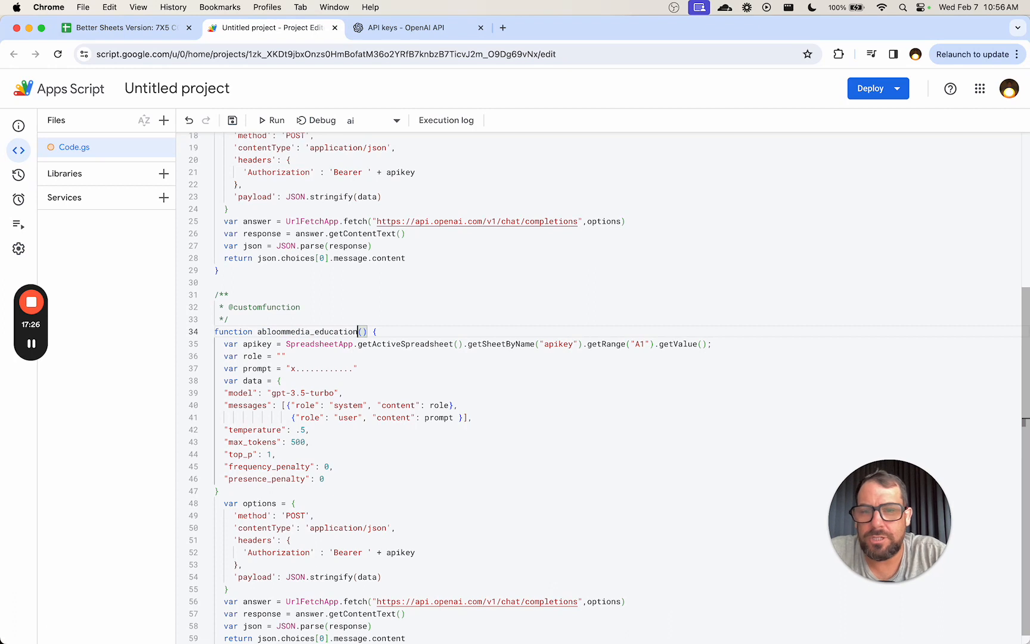
{"action": "key", "text": "super+s"}
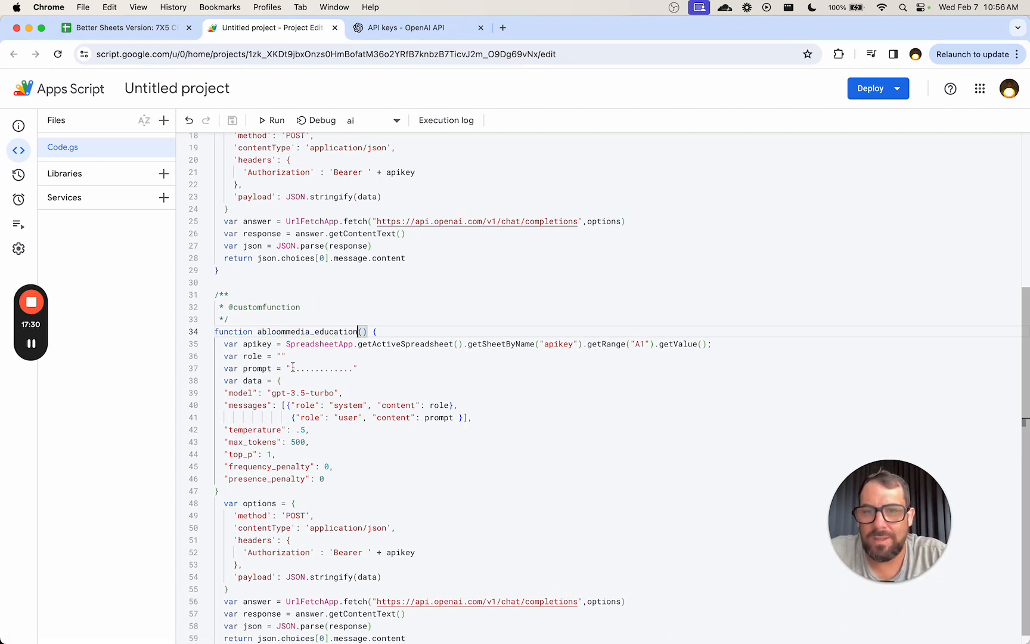
Copy the whole prompt argument inside the ai() formula in C6 of the Example - Ecomm sheet
{"action": "left_click_drag", "start_coordinate": [292, 369], "coordinate": [359, 368]}
{"action": "key", "text": "BackSpace"}
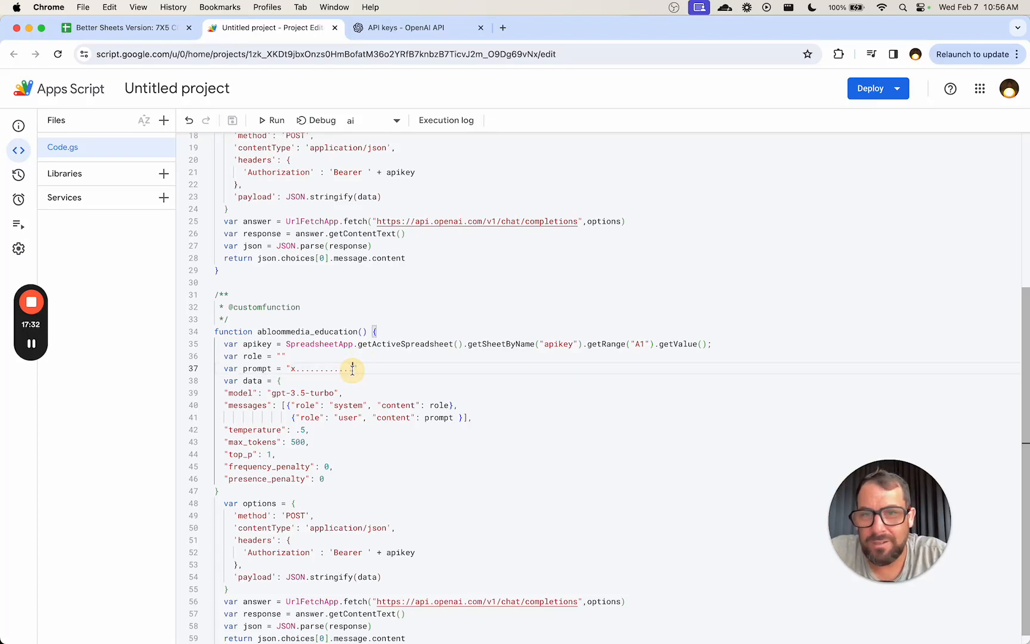
{"action": "left_click", "coordinate": [130, 31]}
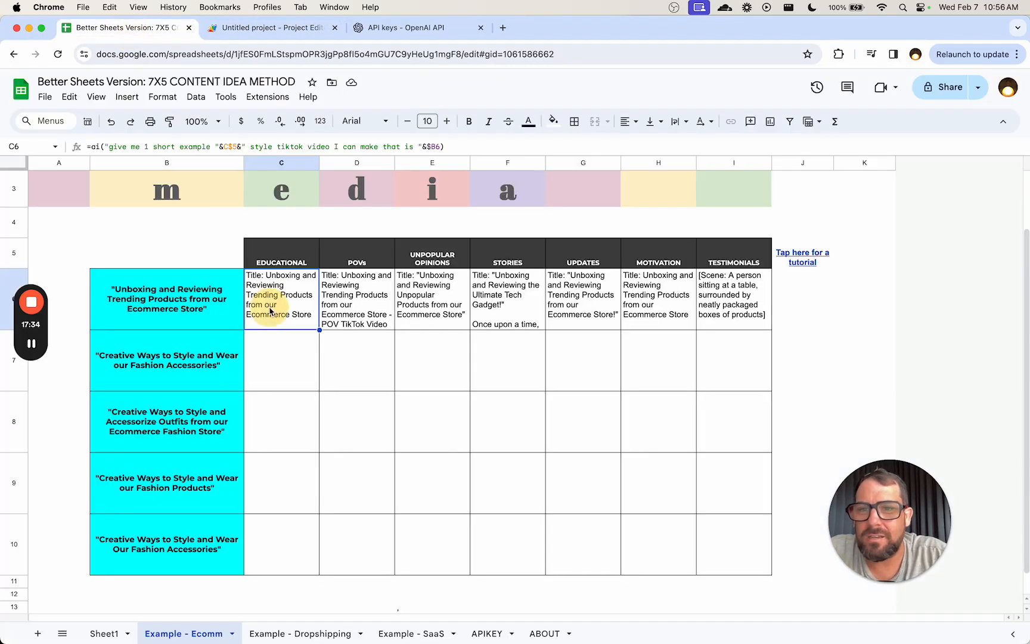
{"action": "double_click", "coordinate": [267, 292]}
{"action": "left_click_drag", "start_coordinate": [263, 273], "coordinate": [598, 272]}
{"action": "key", "text": "super+c"}
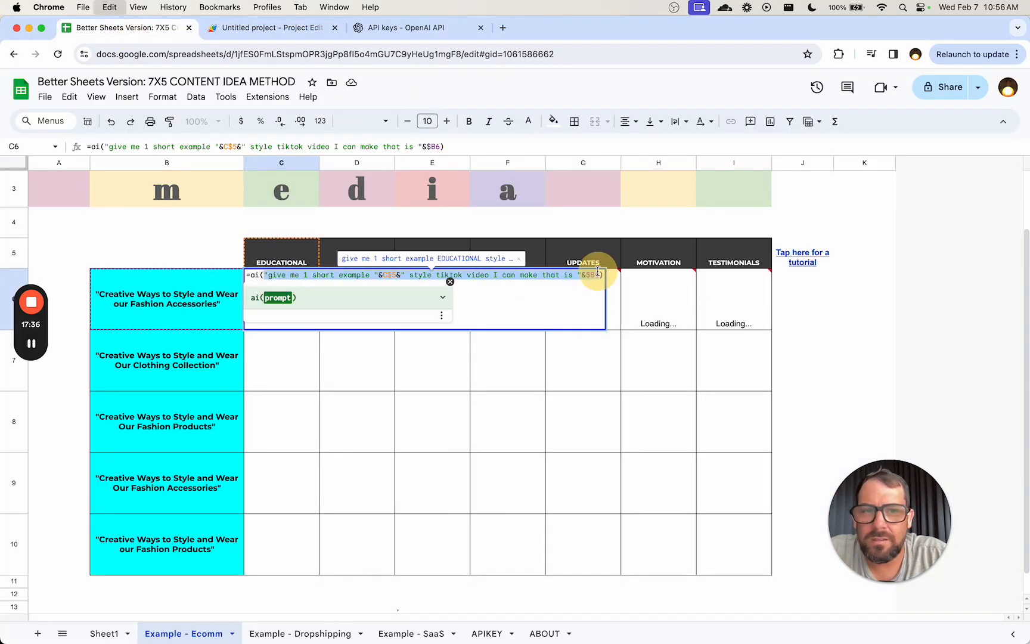
In Apps Script, add a topic parameter to abloommedia_education and replace the prompt placeholder with the copied prompt, without a doubled opening quote
{"action": "left_click", "coordinate": [292, 33]}
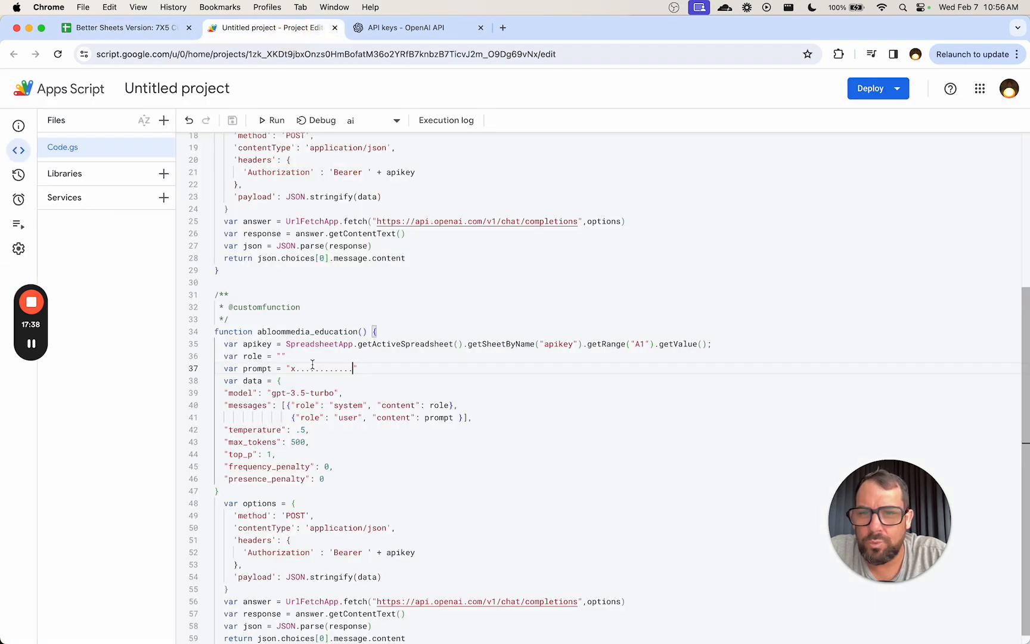
{"action": "left_click", "coordinate": [362, 332]}
{"action": "type", "text": "topic"}
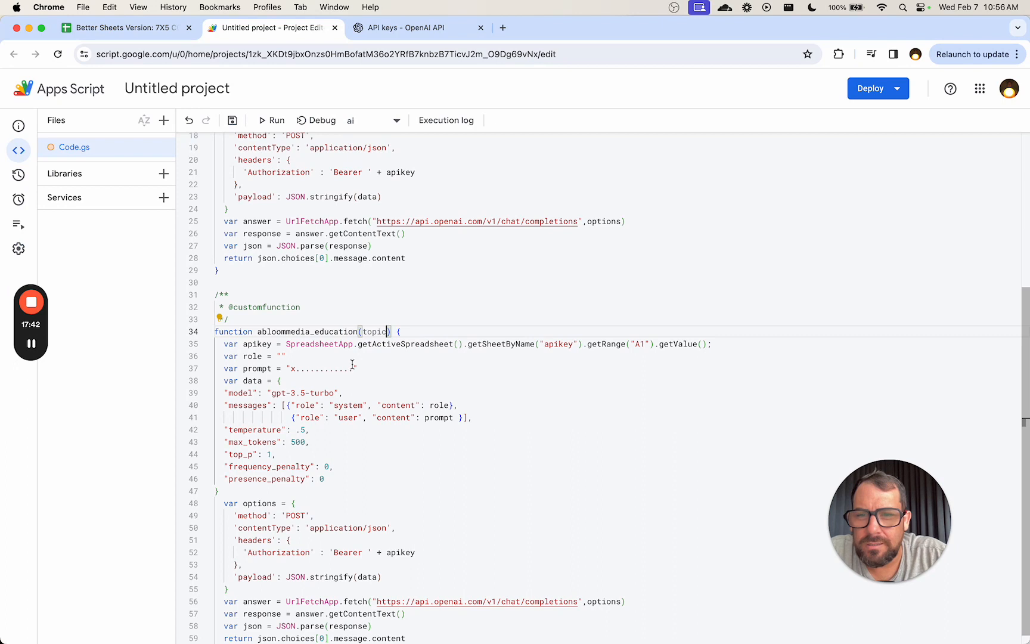
{"action": "left_click_drag", "start_coordinate": [354, 368], "coordinate": [294, 367]}
{"action": "key", "text": "super+v"}
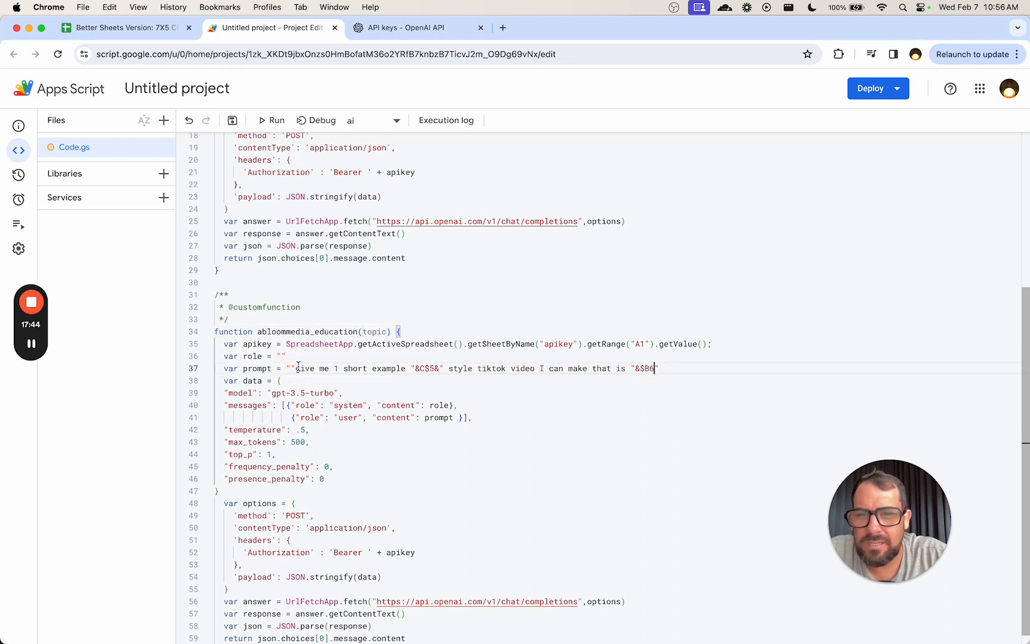
{"action": "left_click", "coordinate": [292, 368]}
Replace the C$5 reference part of the prompt so it reads "give me 1 short example of an educational style tiktok video"
{"action": "left_click", "coordinate": [429, 368]}
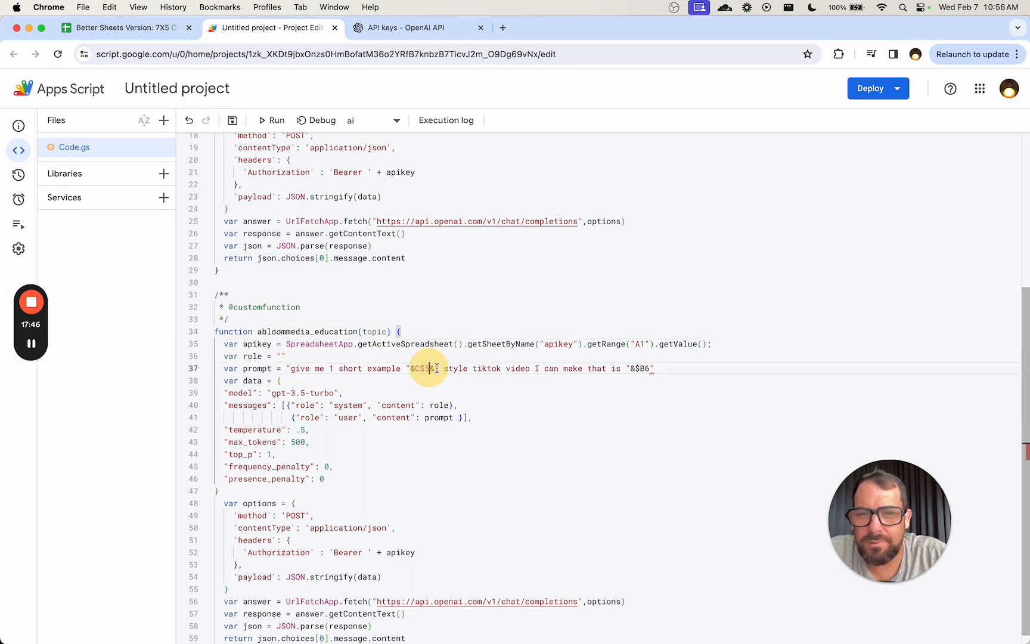
{"action": "left_click", "coordinate": [365, 368]}
{"action": "left_click_drag", "start_coordinate": [365, 368], "coordinate": [444, 368]}
{"action": "type", "text": "edu"}
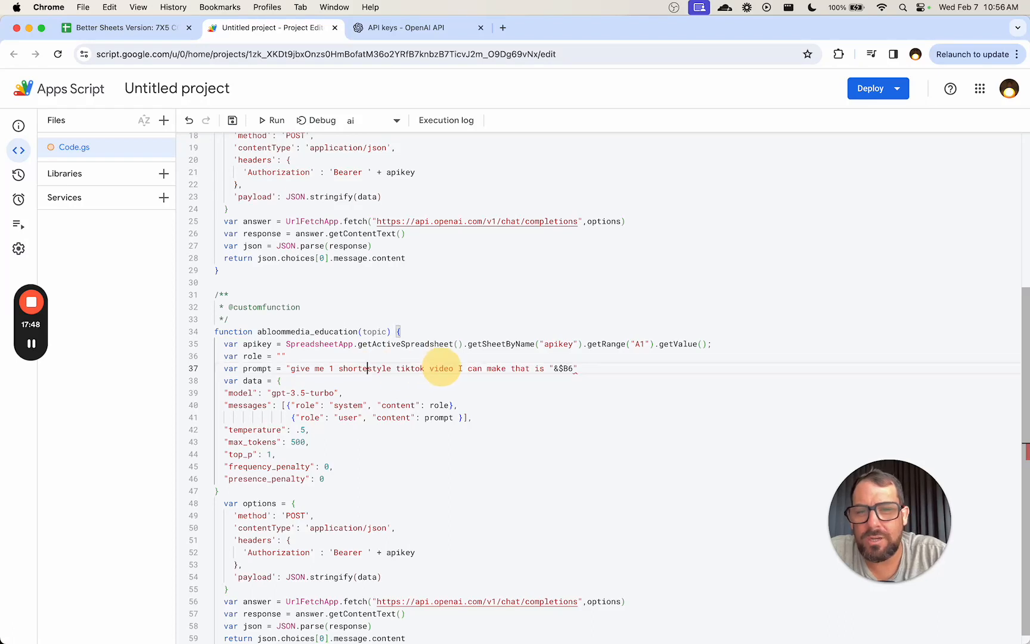
{"action": "key", "text": "BackSpace"}
{"action": "key", "text": "BackSpace"}
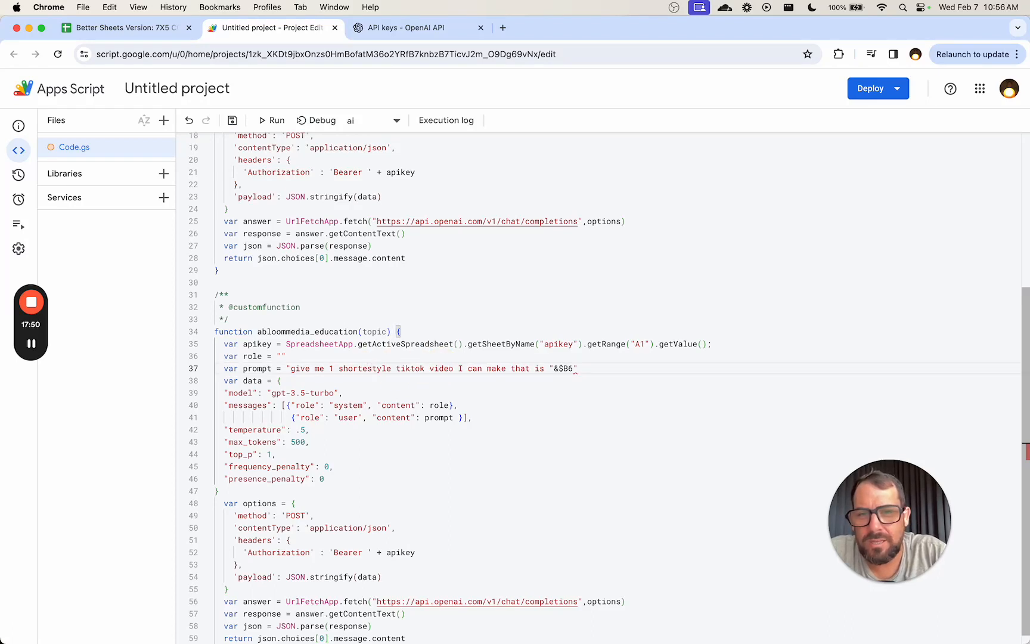
{"action": "key", "text": "BackSpace"}
{"action": "type", "text": "example of an"}
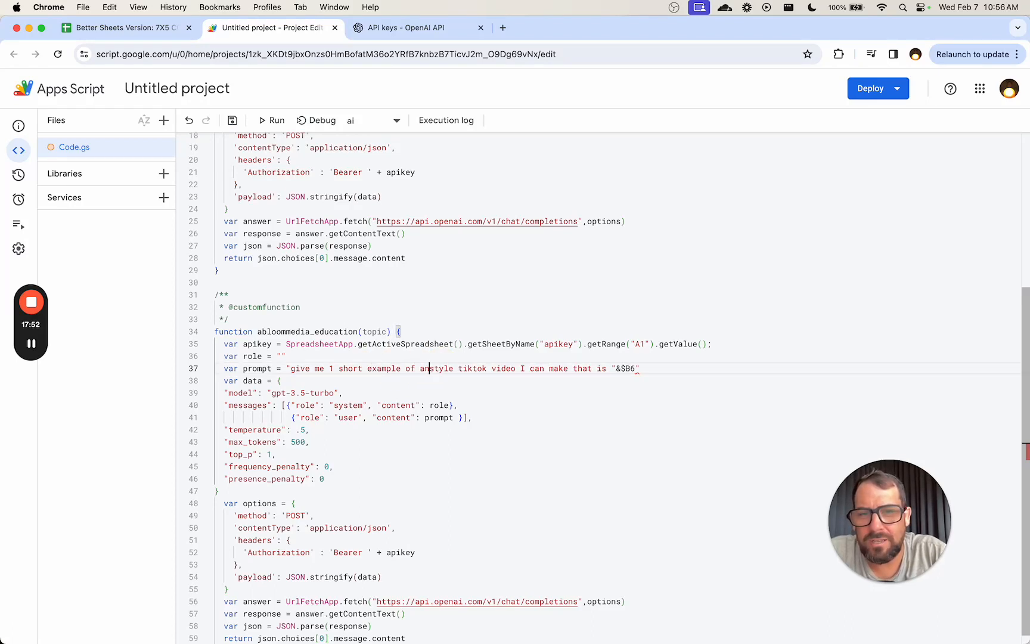
{"action": "type", "text": " educational"}
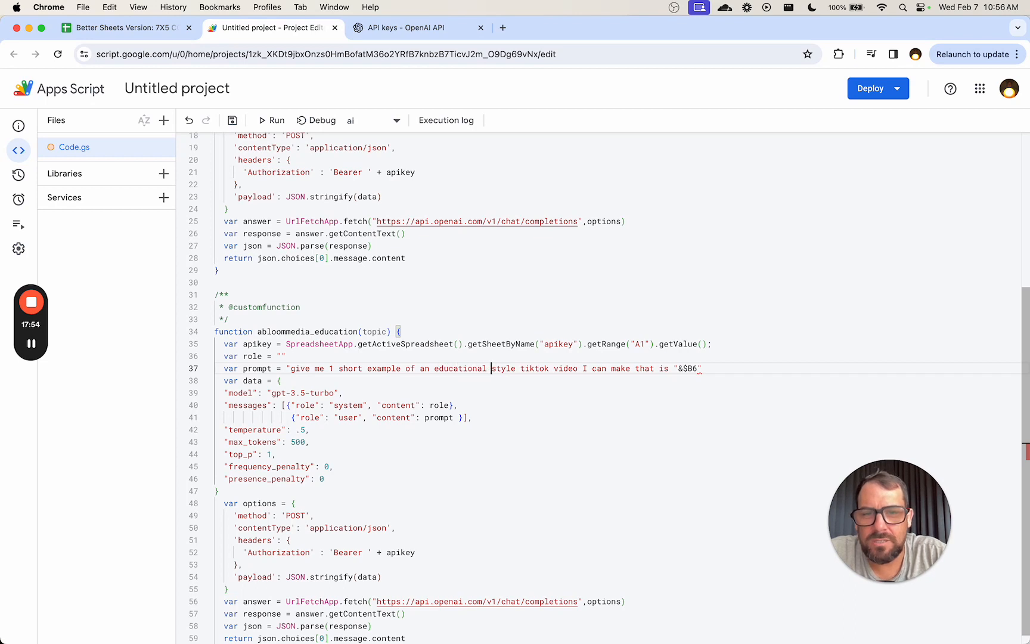
Replace the $B6 reference at the end of the prompt with the word "about" and a closing quote after a space
{"action": "left_click", "coordinate": [702, 368]}
{"action": "key", "text": "BackSpace"}
{"action": "key", "text": "BackSpace"}
{"action": "key", "text": "BackSpace"}
{"action": "key", "text": "BackSpace"}
{"action": "key", "text": "BackSpace"}
{"action": "key", "text": "BackSpace"}
{"action": "type", "text": "about"}
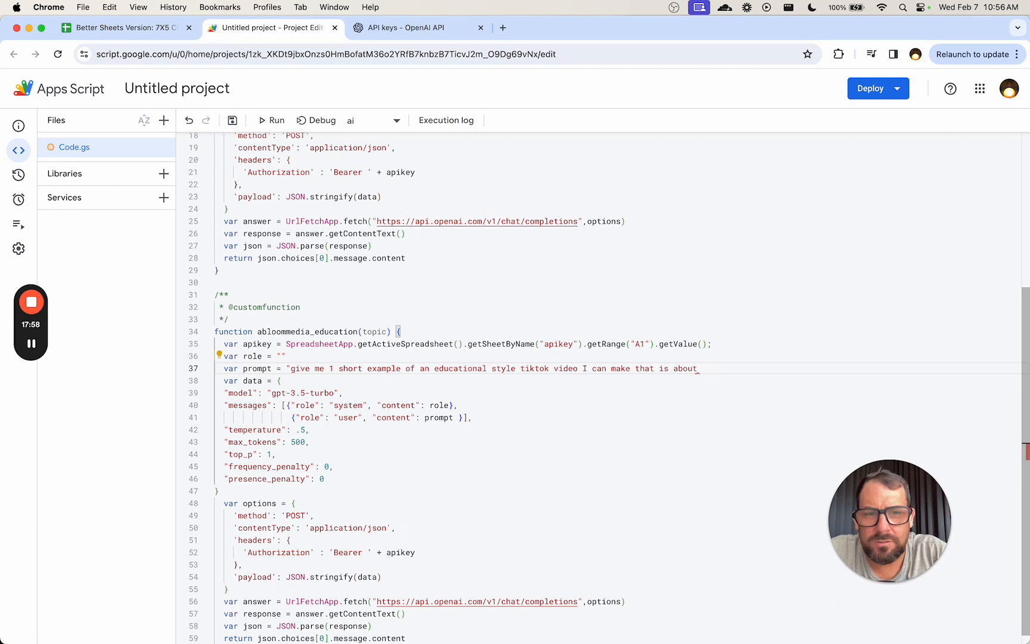
{"action": "type", "text": " \" "}
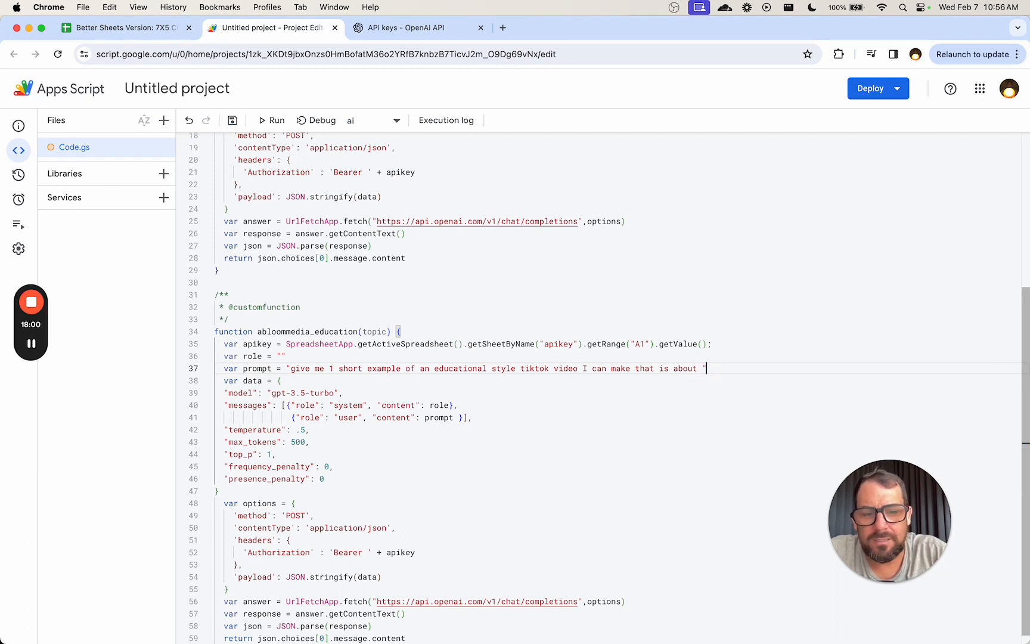
Concatenate the topic parameter to the end of the prompt string with + and save the script
{"action": "type", "text": "+"}
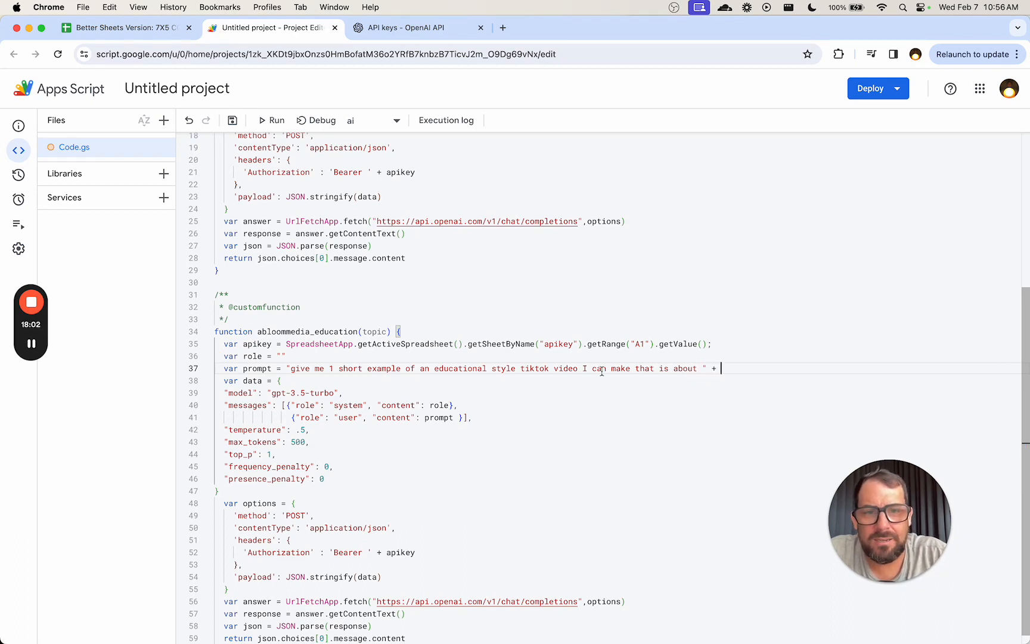
{"action": "left_click", "coordinate": [367, 332]}
{"action": "double_click", "coordinate": [367, 332]}
{"action": "key", "text": "super+c"}
{"action": "left_click", "coordinate": [740, 368]}
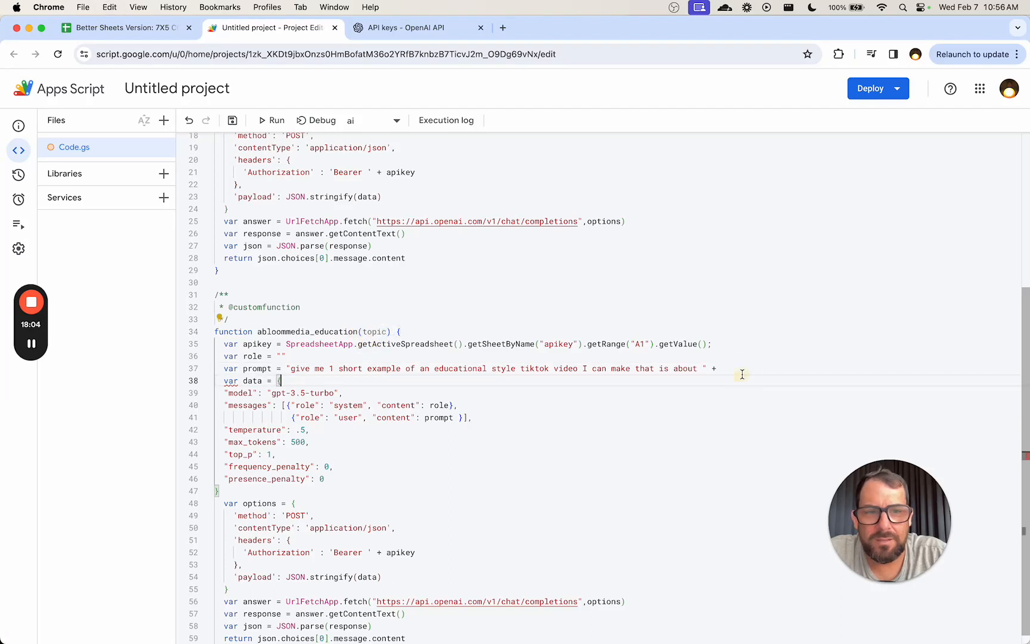
{"action": "key", "text": "super+v"}
{"action": "key", "text": "super+s"}
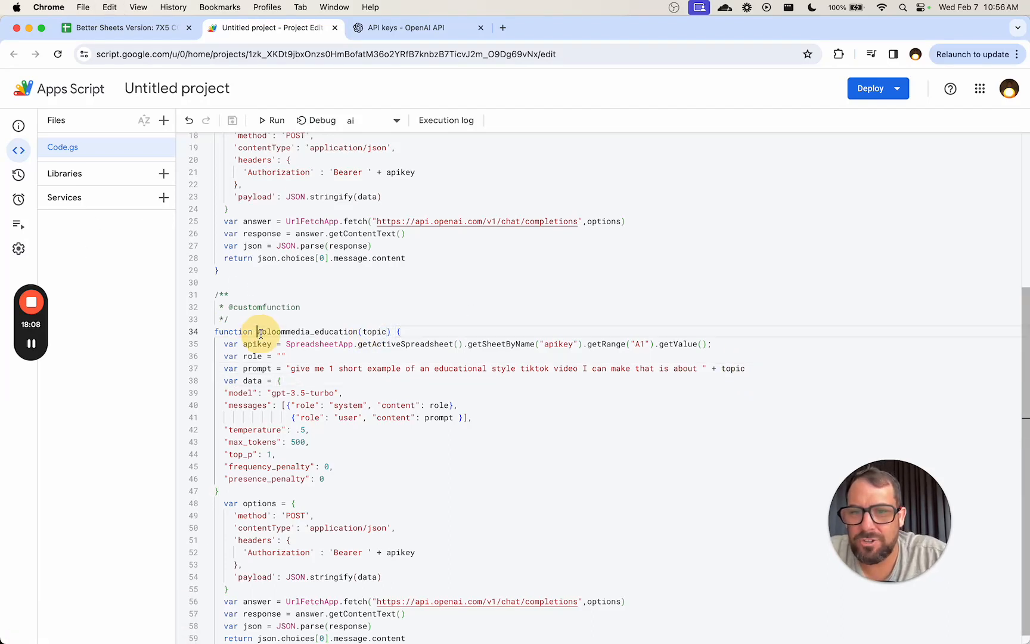
On the Example - Ecomm sheet, replace the first Educational idea formula in C6 with =abloommedia_education(B6)
{"action": "left_click_drag", "start_coordinate": [256, 331], "coordinate": [357, 331]}
{"action": "left_click", "coordinate": [142, 28]}
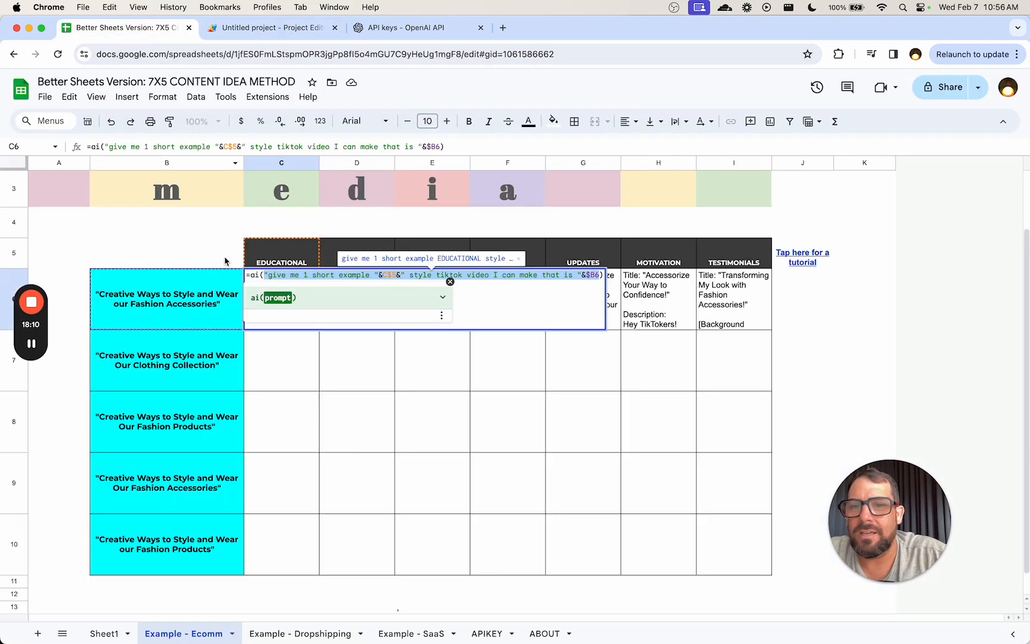
{"action": "left_click", "coordinate": [292, 253]}
{"action": "left_click", "coordinate": [288, 305]}
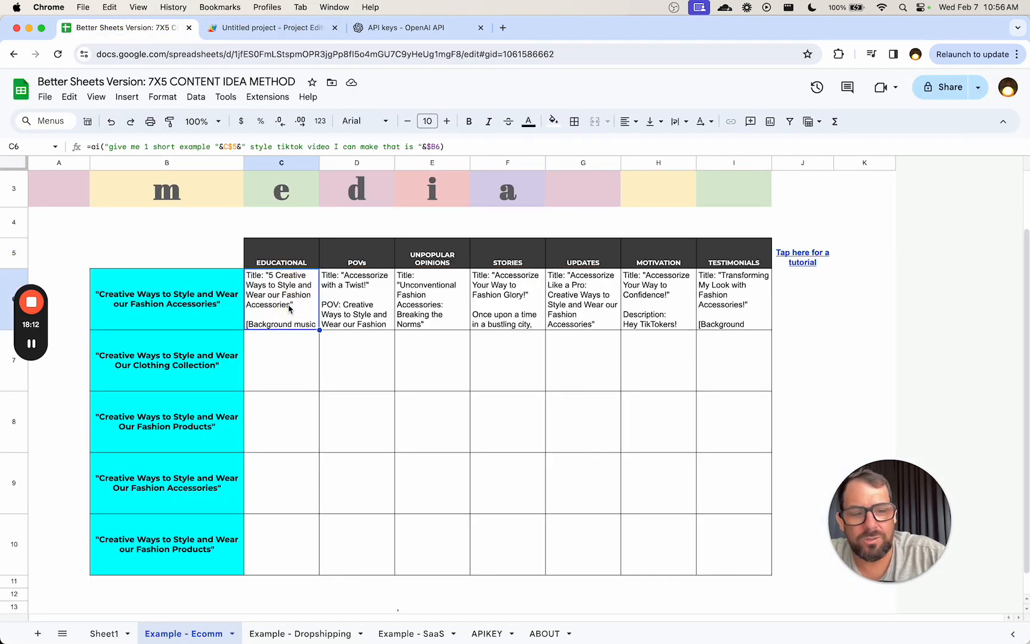
{"action": "key", "text": "Delete"}
{"action": "type", "text": "=abloom"}
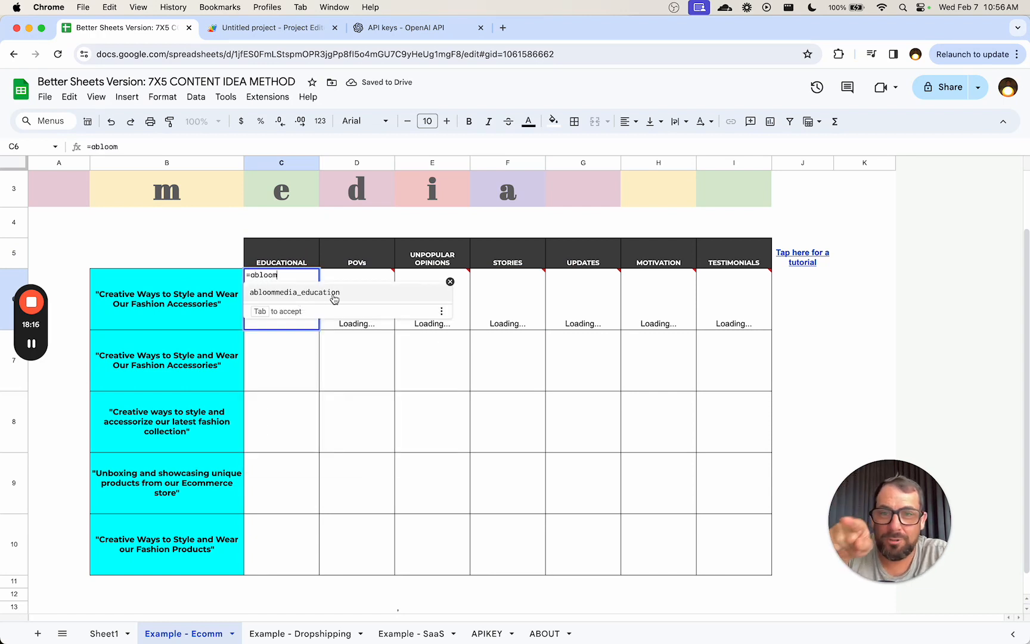
{"action": "left_click", "coordinate": [333, 299]}
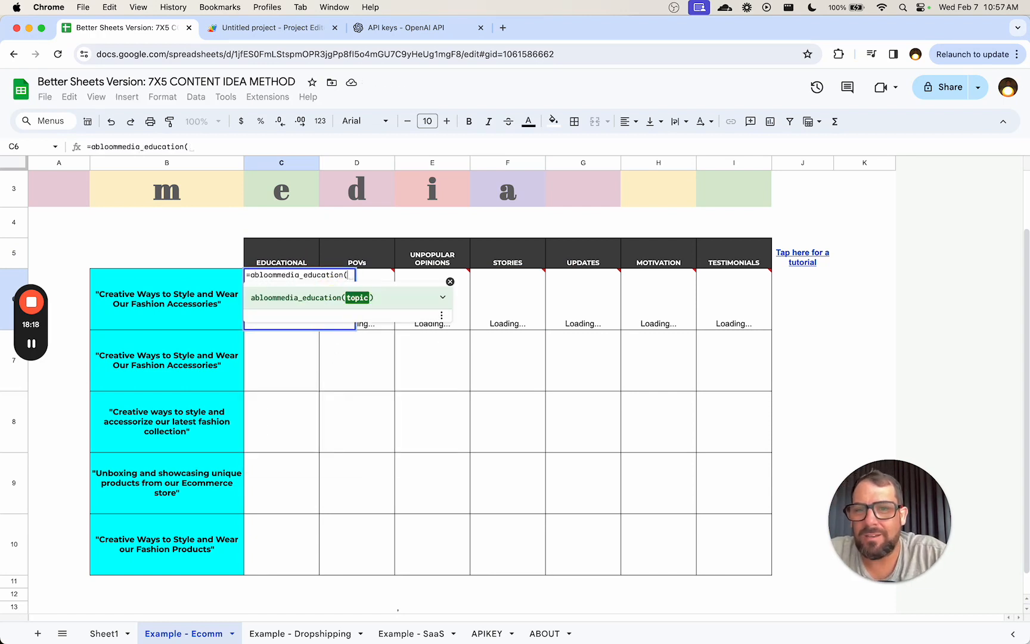
{"action": "left_click", "coordinate": [208, 311]}
{"action": "type", "text": ")"}
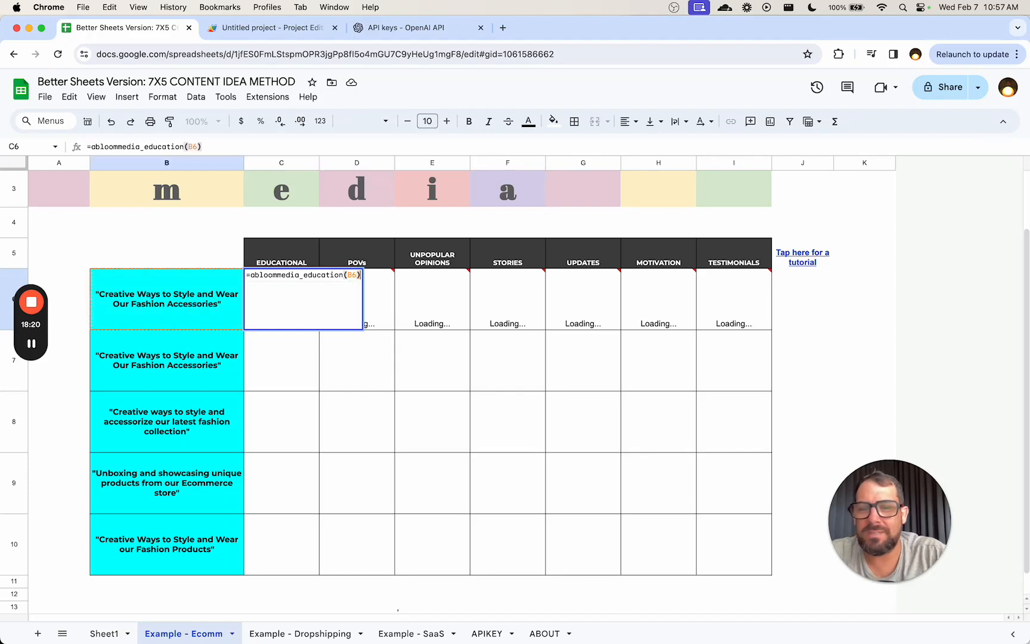
{"action": "key", "text": "Return"}
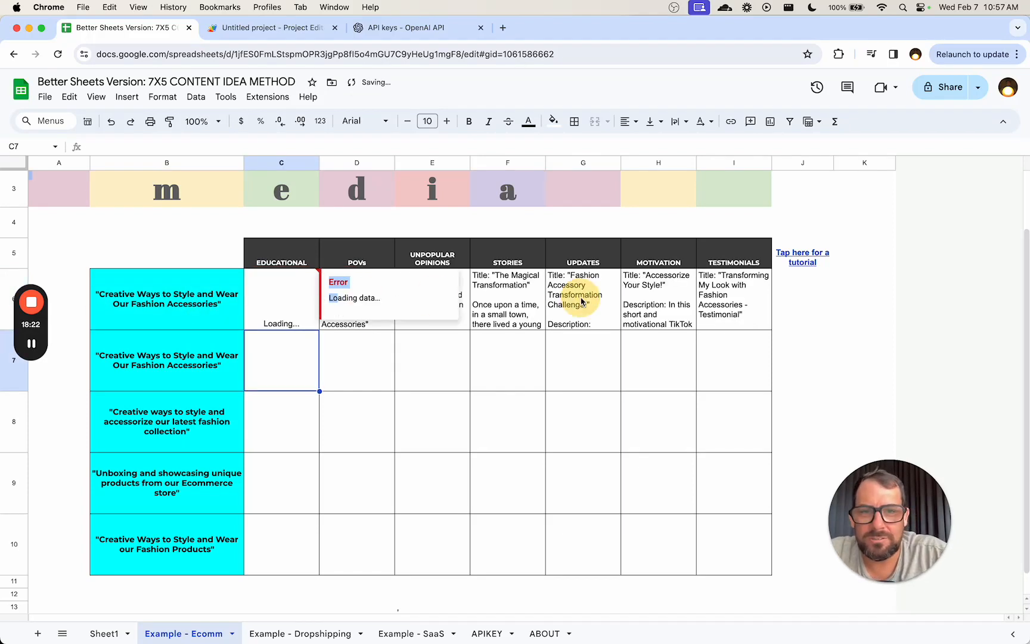
Clear the remaining idea formulas in D6:I6 and delete the topic formula in B6
{"action": "left_click_drag", "start_coordinate": [706, 305], "coordinate": [364, 301]}
{"action": "key", "text": "Delete"}
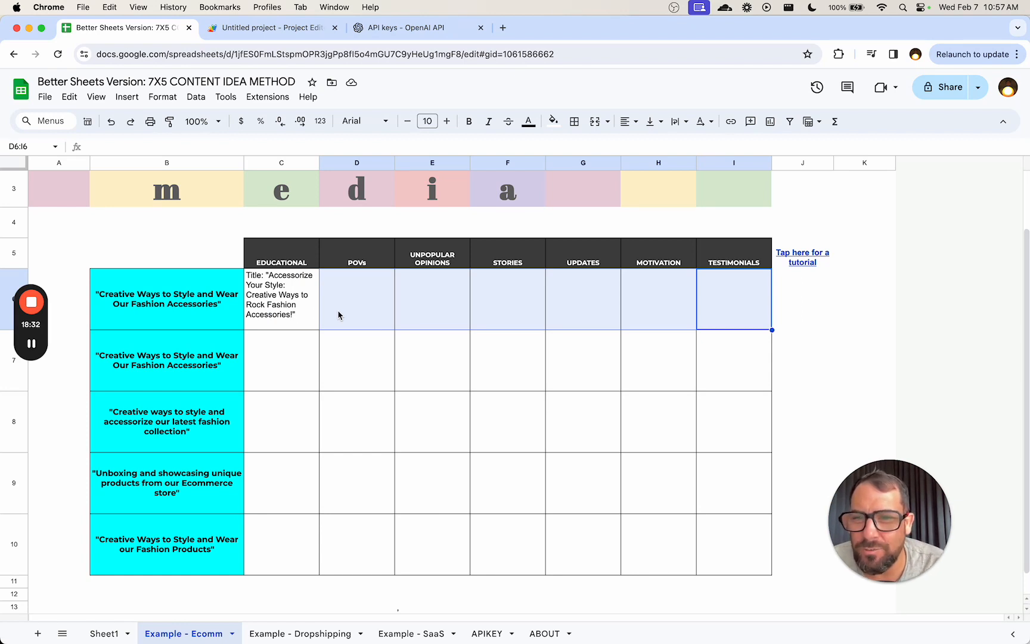
{"action": "left_click", "coordinate": [293, 332]}
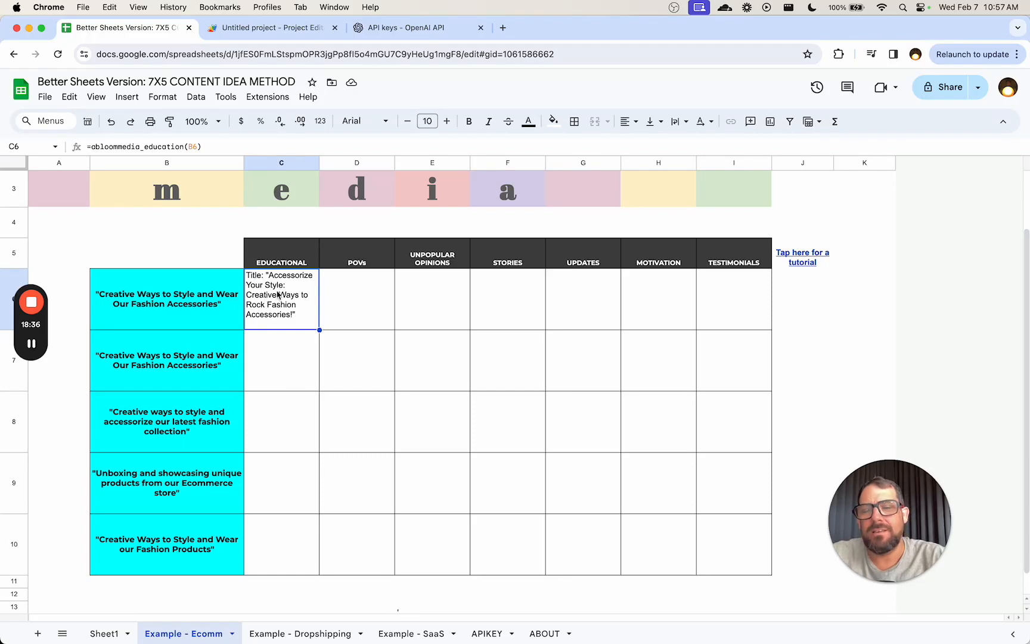
{"action": "left_click", "coordinate": [207, 305]}
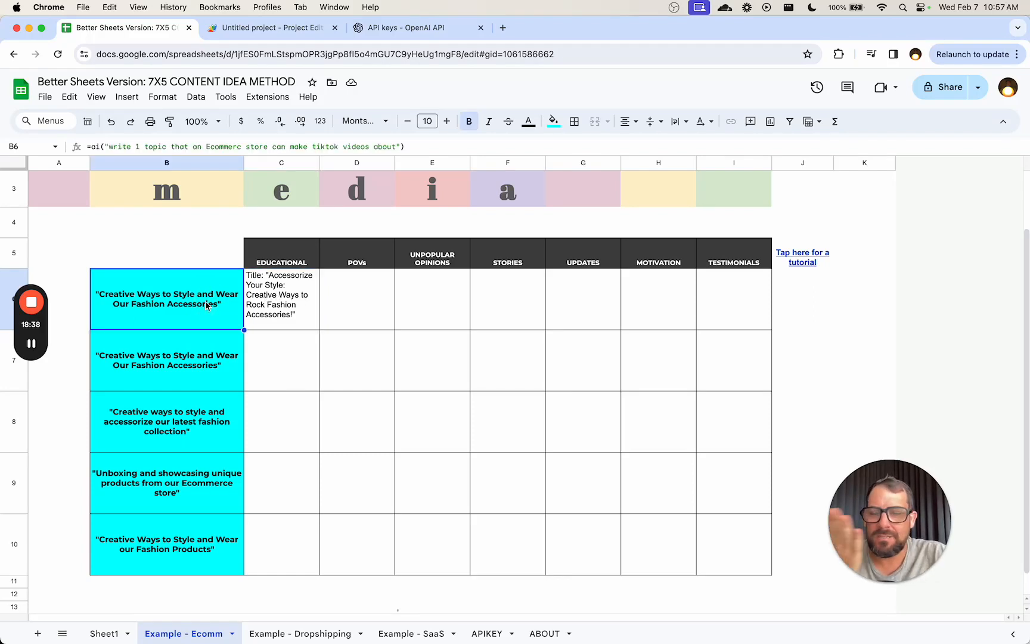
{"action": "key", "text": "BackSpace"}
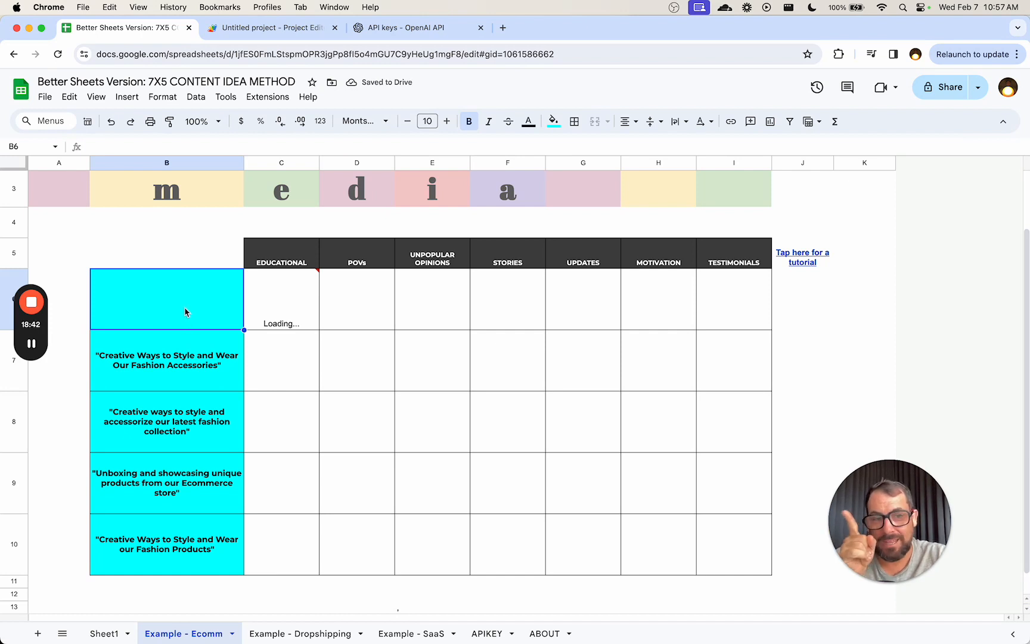
Wrap the C6 formula in a blank check so it reads =IF(ISBLANK(B6),, abloommedia_education(B6))
{"action": "left_click", "coordinate": [292, 316]}
{"action": "double_click", "coordinate": [296, 319]}
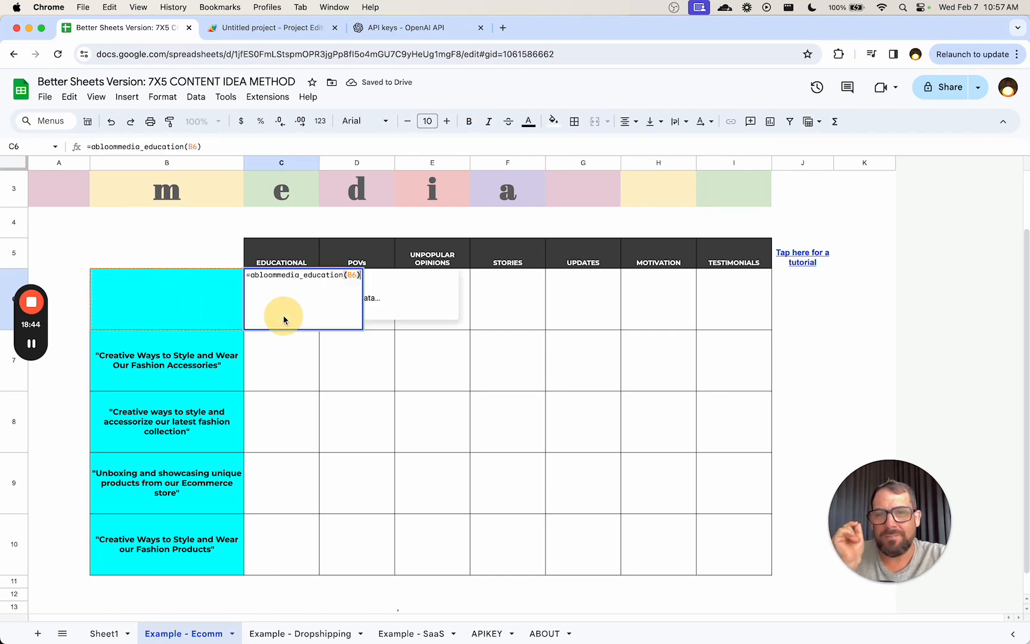
{"action": "key", "text": "Up"}
{"action": "key", "text": "Right"}
{"action": "type", "text": "IF(I"}
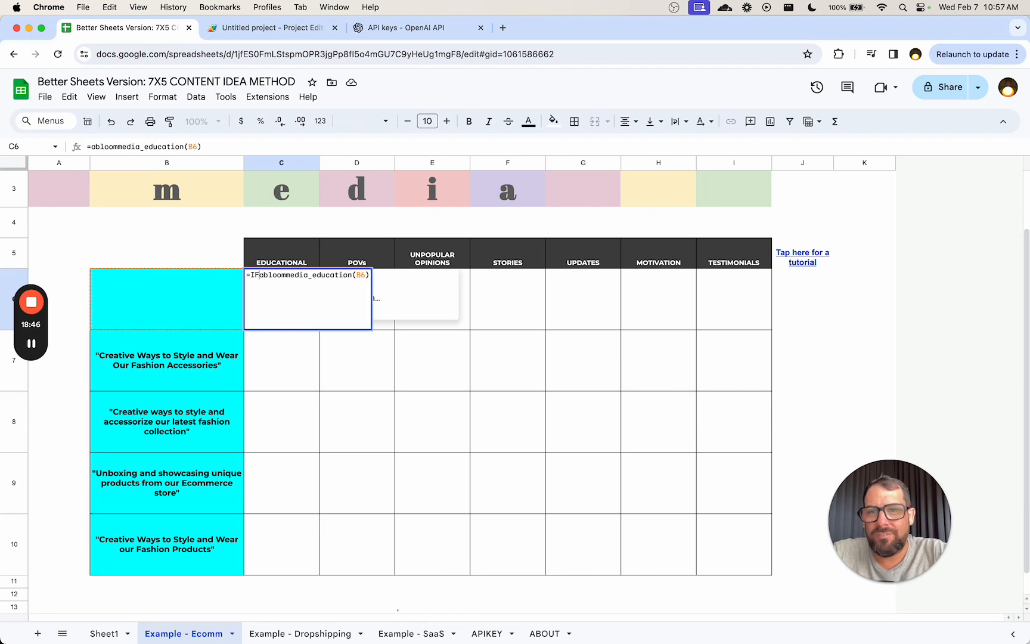
{"action": "type", "text": "SBLANK("}
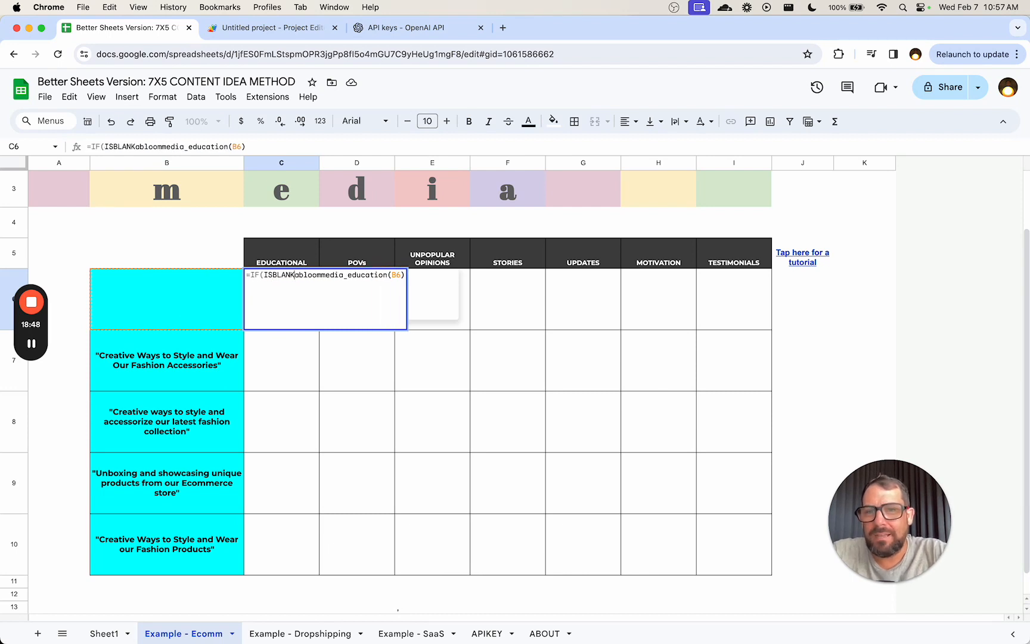
{"action": "left_click", "coordinate": [193, 313]}
{"action": "type", "text": "),,"}
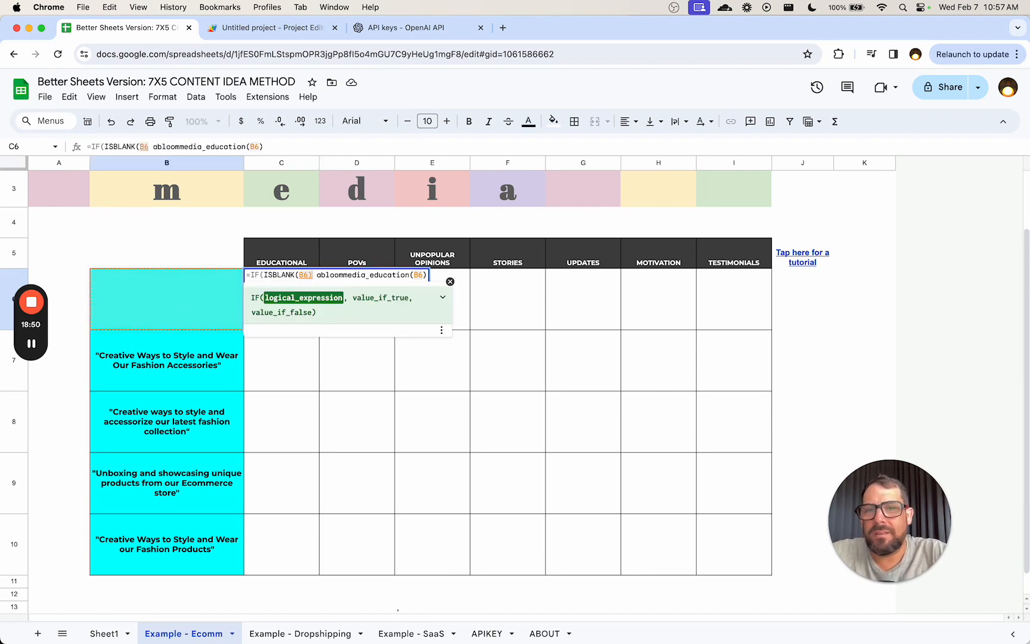
{"action": "key", "text": "Return"}
{"action": "key", "text": "Up"}
{"action": "key", "text": "Left"}
{"action": "key", "text": "Down"}
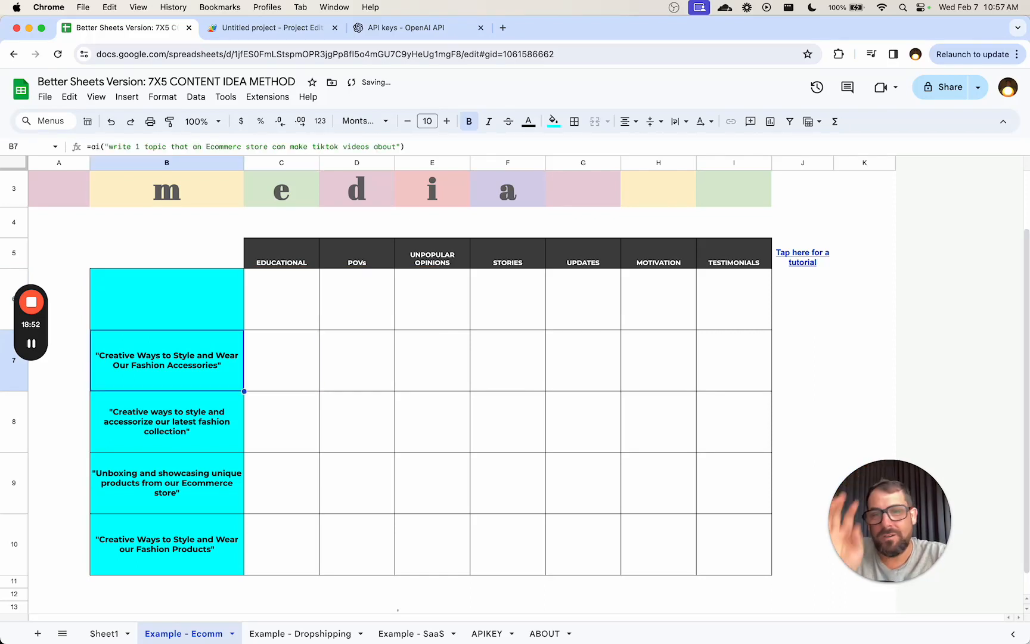
{"action": "key", "text": "Up"}
{"action": "key", "text": "Right"}
{"action": "key", "text": "Up"}
{"action": "key", "text": "Down"}
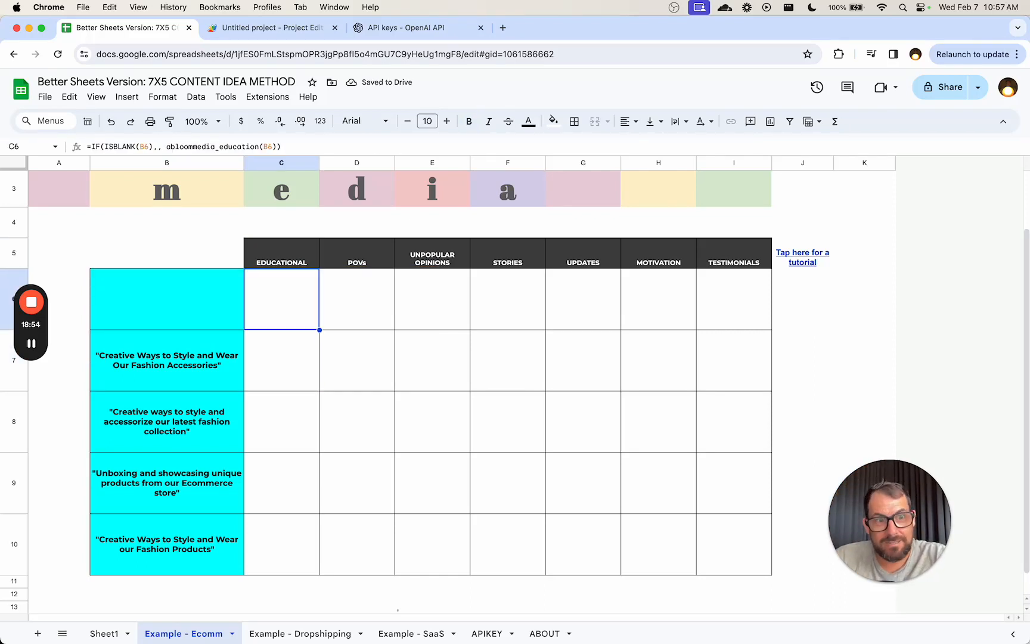
Enter "Colleciton of fall clothes" as the first topic in B6
{"action": "key", "text": "Left"}
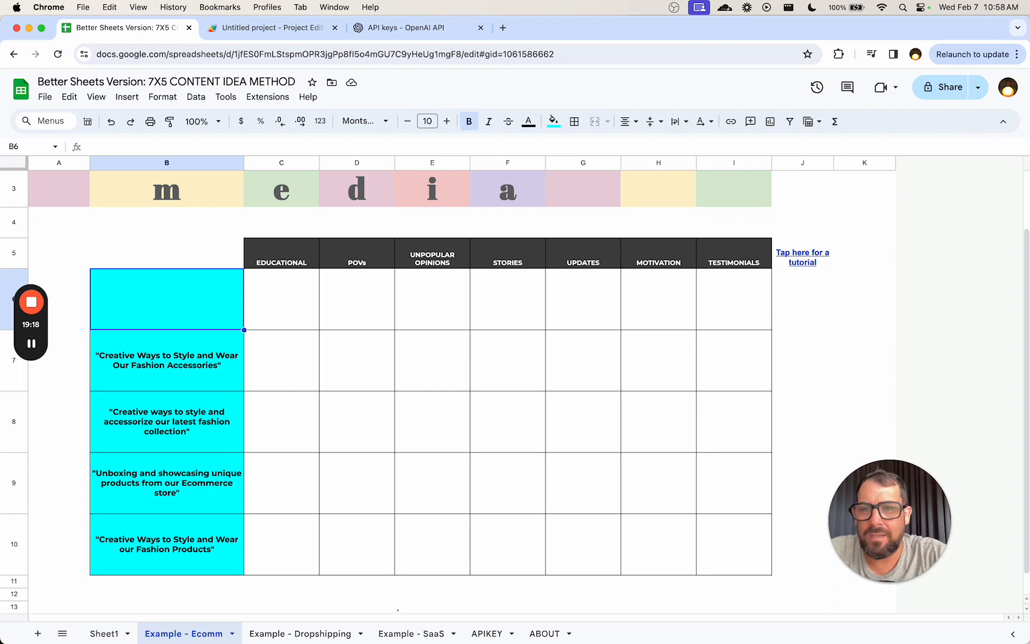
{"action": "left_click", "coordinate": [191, 361]}
{"action": "key", "text": "cmd+c"}
{"action": "left_click", "coordinate": [184, 430]}
{"action": "left_click", "coordinate": [180, 313]}
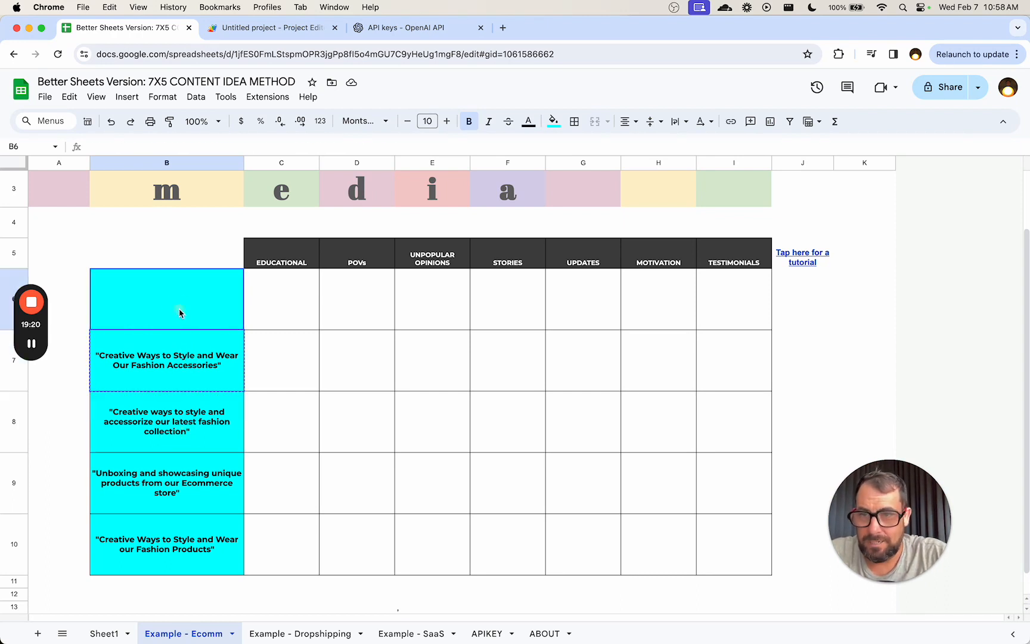
{"action": "type", "text": "Colleciton of fall"}
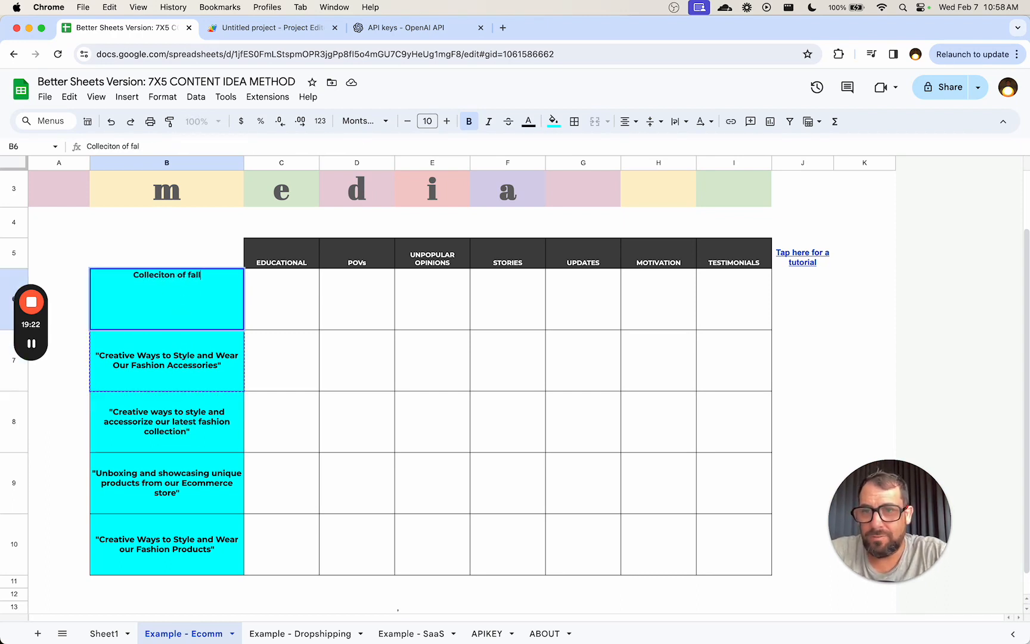
{"action": "type", "text": " clothes"}
{"action": "key", "text": "Return"}
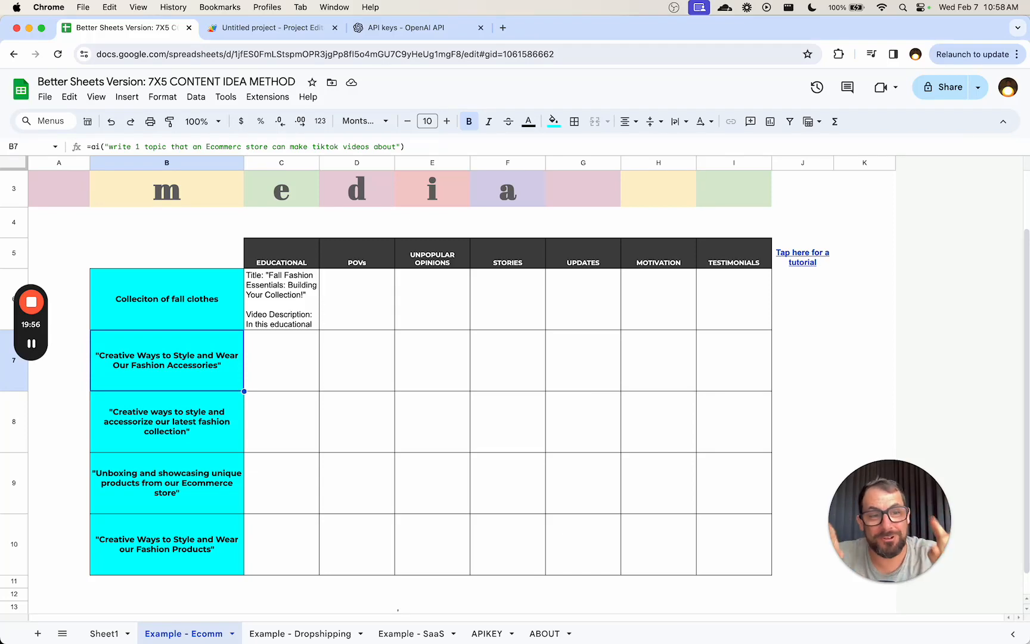
{"action": "left_click", "coordinate": [243, 30]}
{"action": "left_click", "coordinate": [143, 28]}
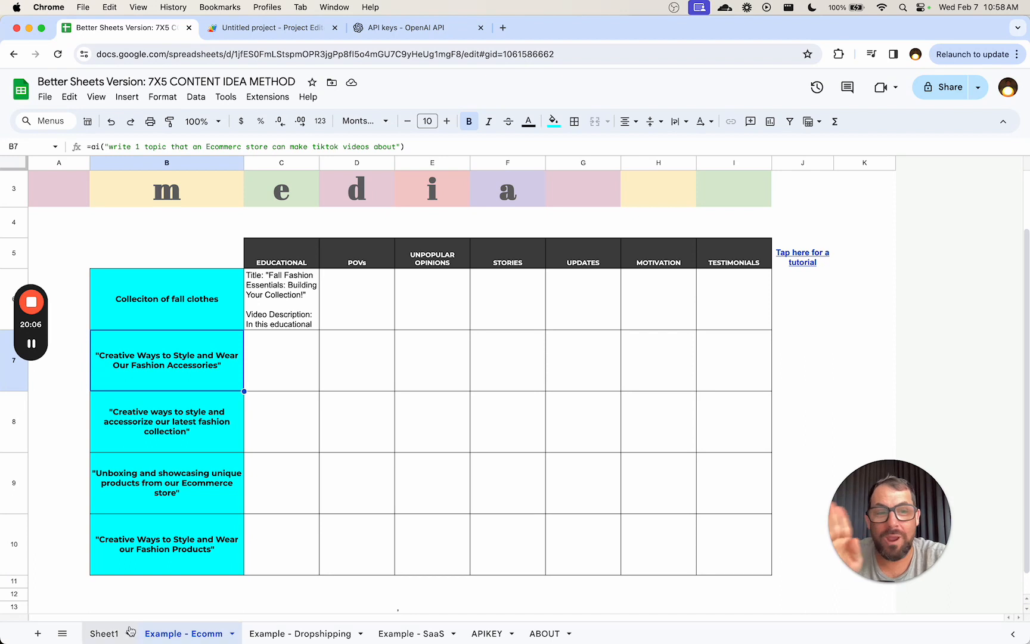
{"action": "scroll", "coordinate": [332, 287], "scroll_direction": "up", "scroll_amount": 3}
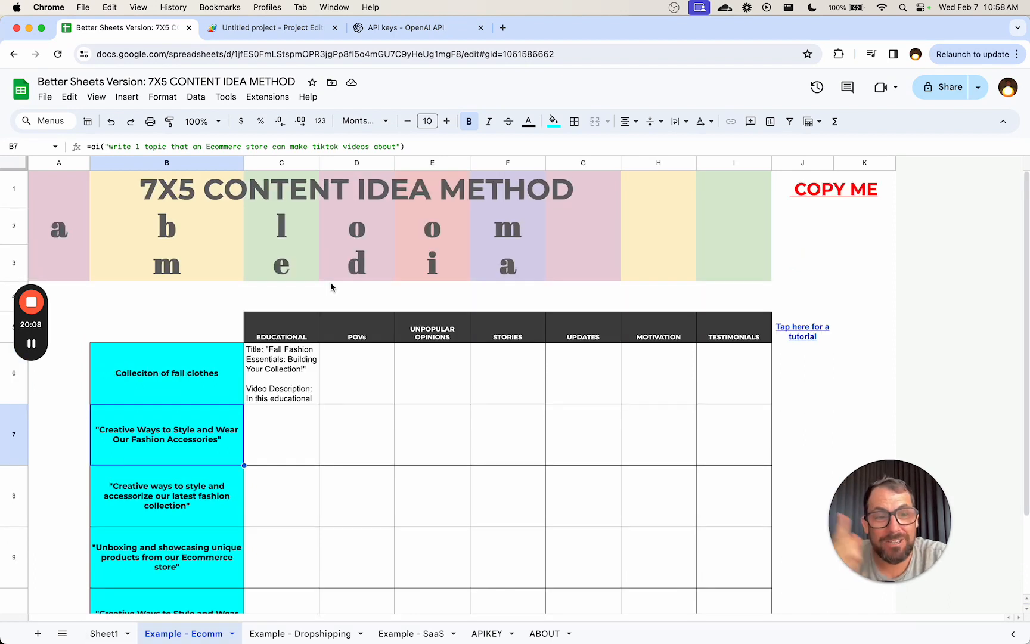